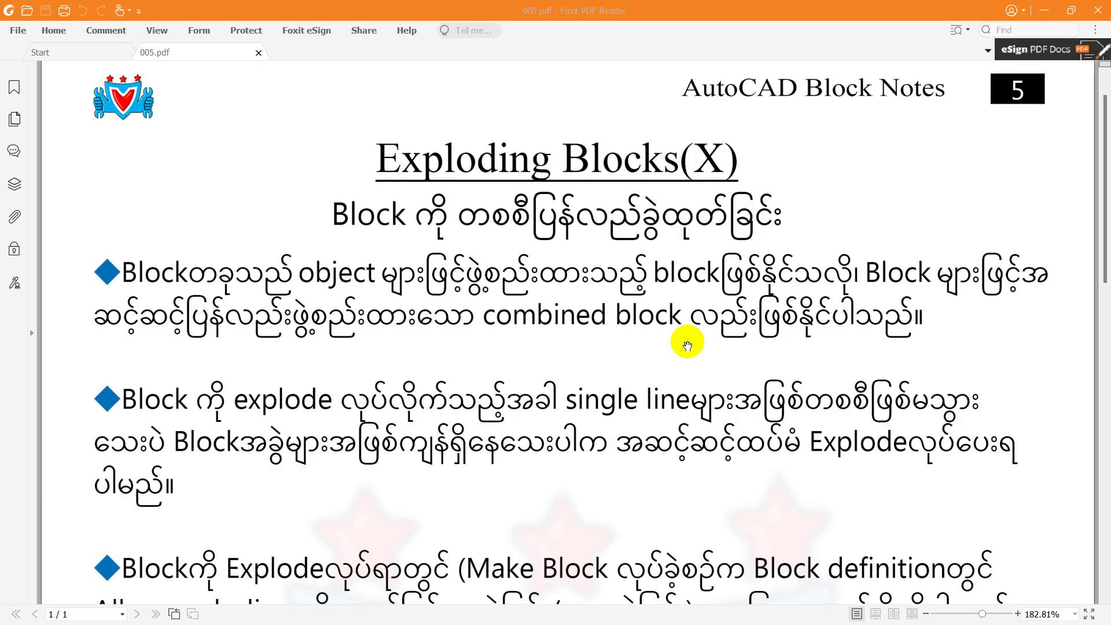
Drag the Exploding Blocks notes page upward until the 'Allow exploding' section is visible
drag(664, 355, 662, 309)
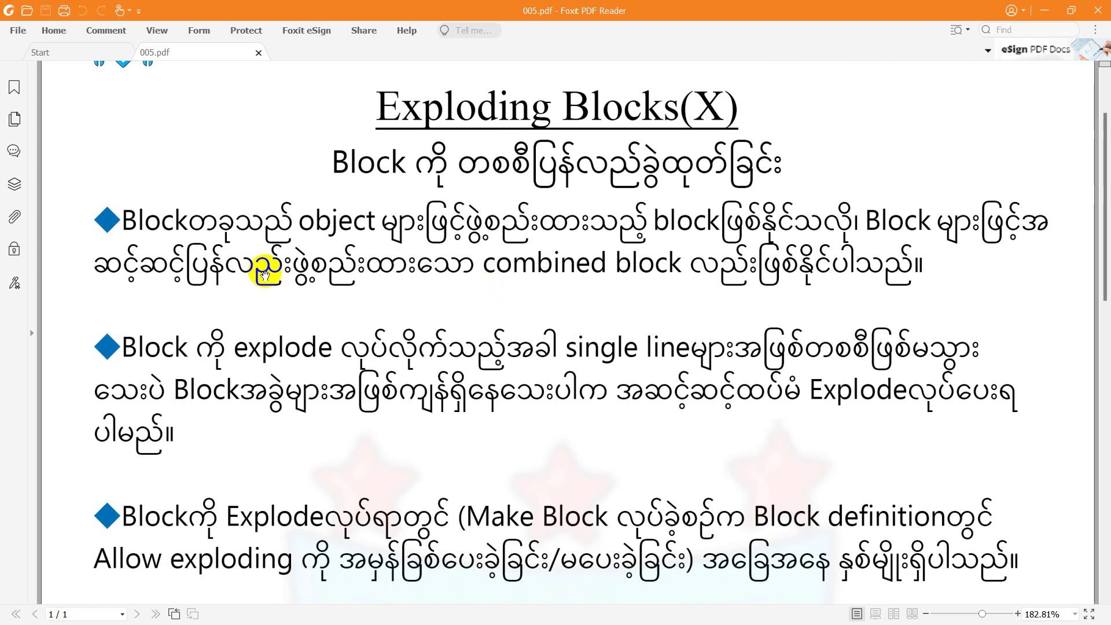
drag(488, 307, 520, 229)
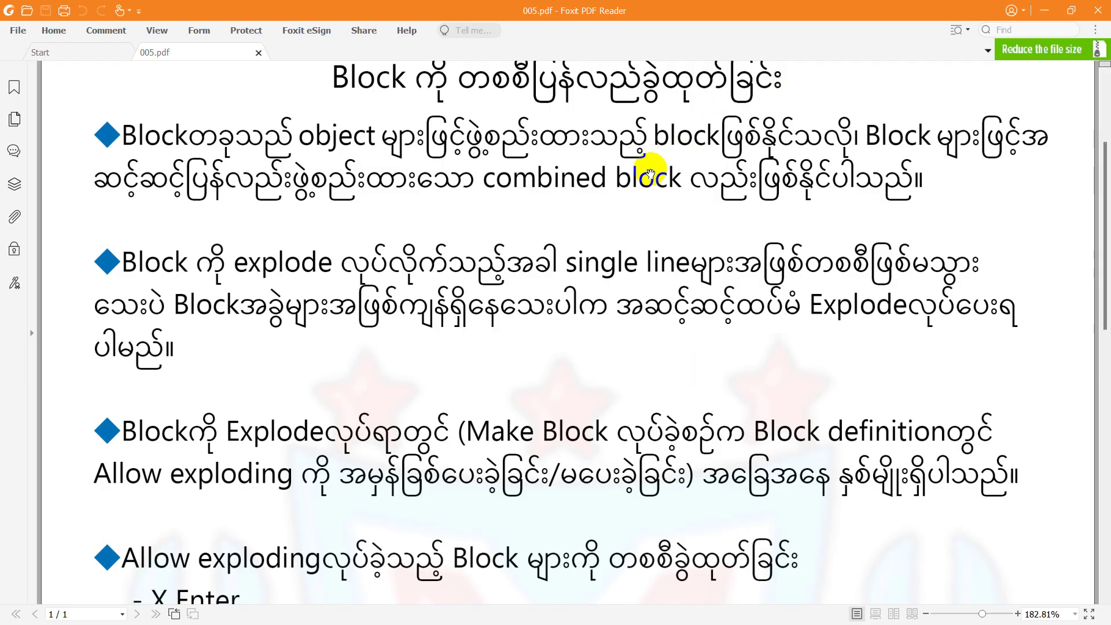
drag(625, 378, 655, 299)
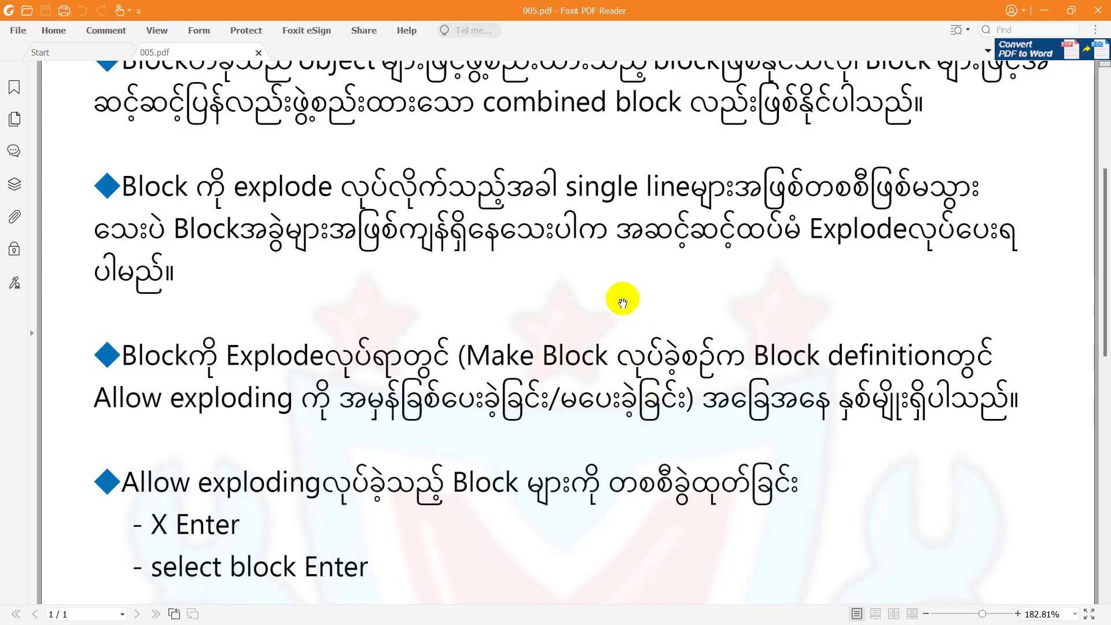
Scroll down through the Allow exploding steps in the notes
scroll(622, 299, down, 2)
scroll(640, 218, down, 2)
scroll(640, 145, down, 1)
scroll(719, 199, down, 1)
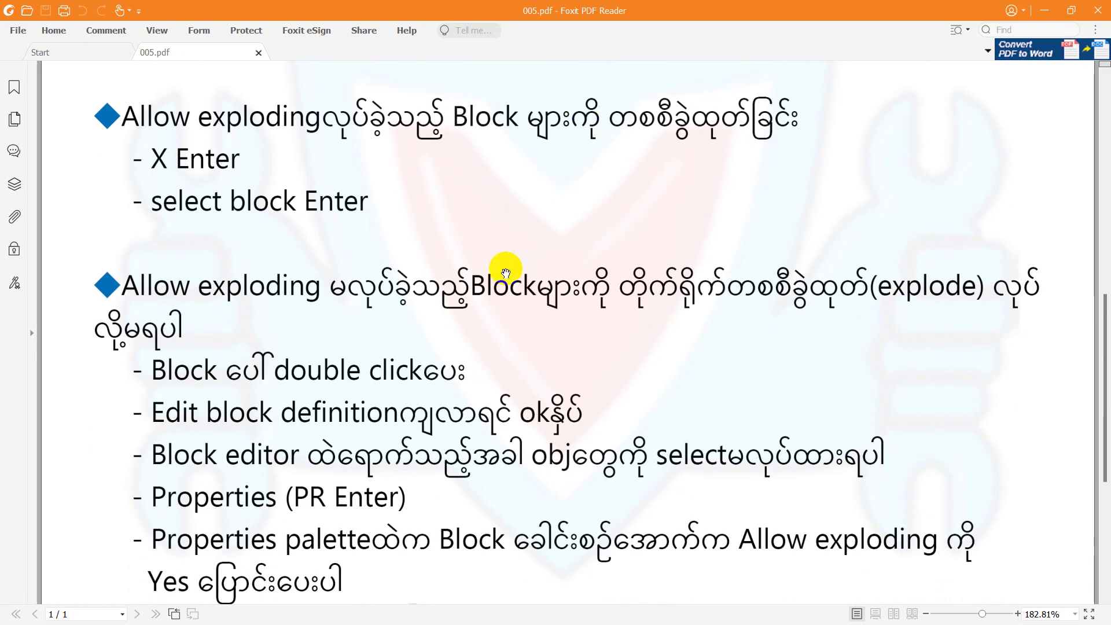
scroll(347, 292, down, 2)
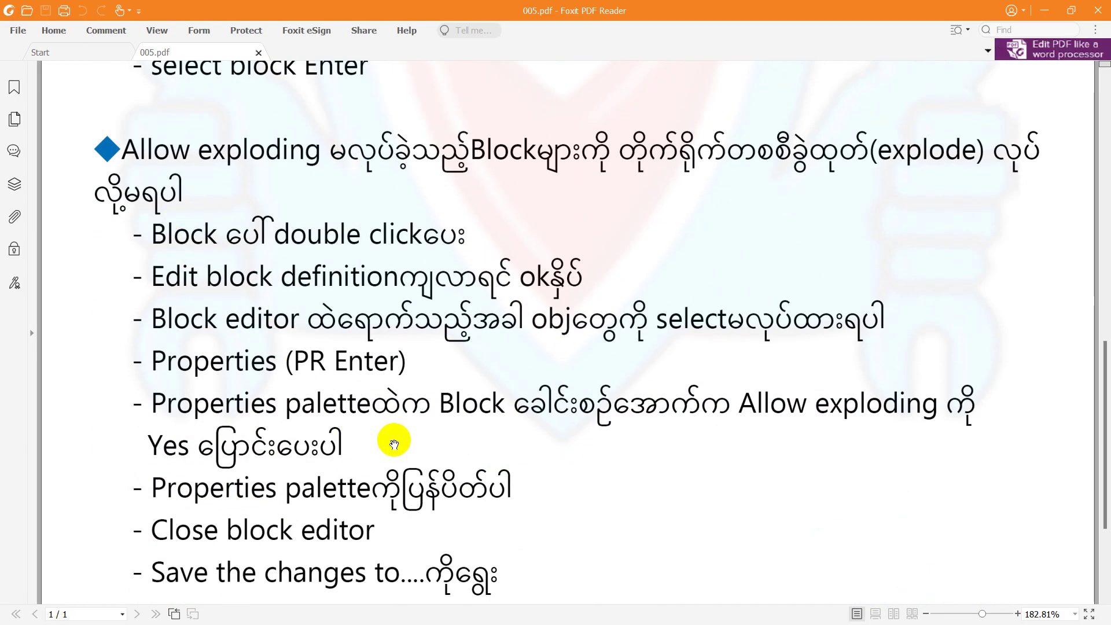
scroll(370, 446, down, 2)
Scroll back to the top of the Exploding Blocks(X) page and its three bullet notes
scroll(347, 440, up, 2)
scroll(393, 393, up, 2)
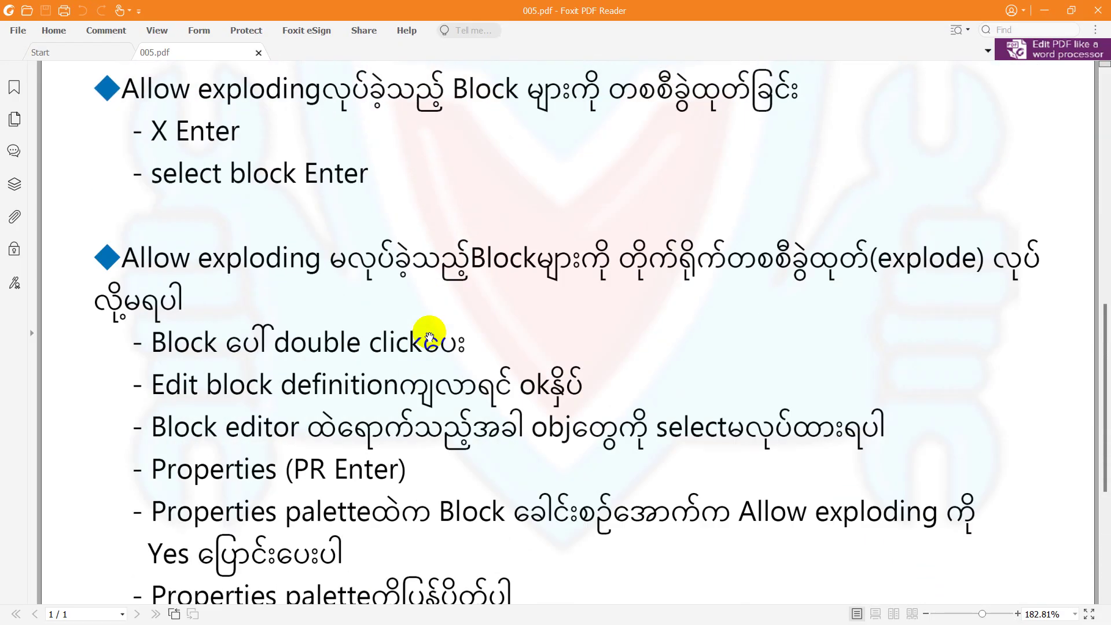
scroll(430, 301, up, 3)
scroll(399, 226, up, 5)
scroll(315, 231, down, 1)
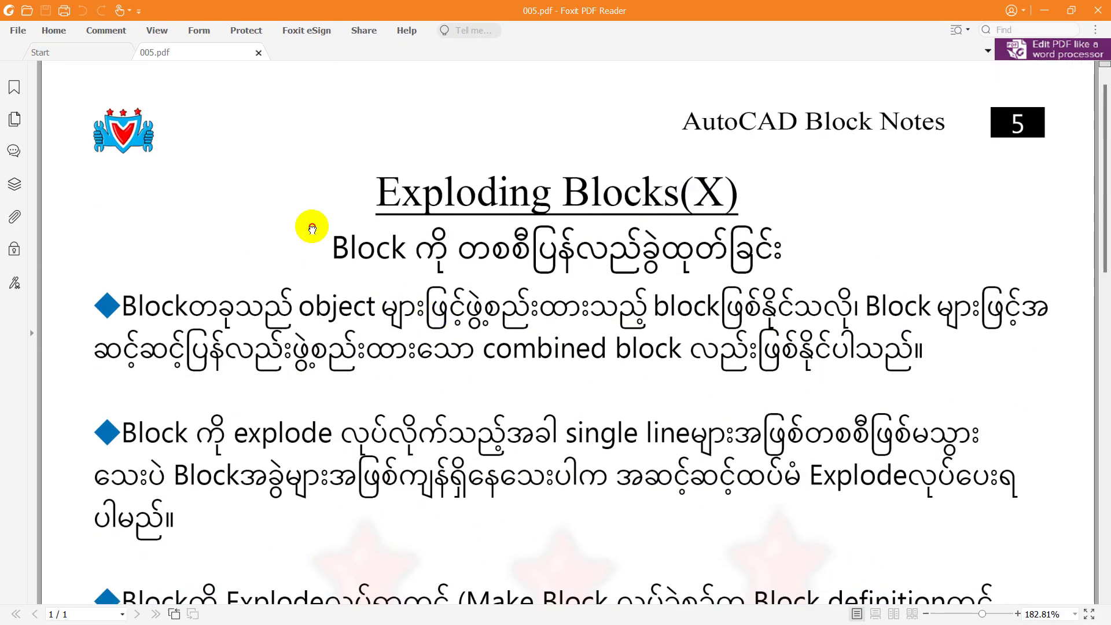
scroll(312, 228, down, 2)
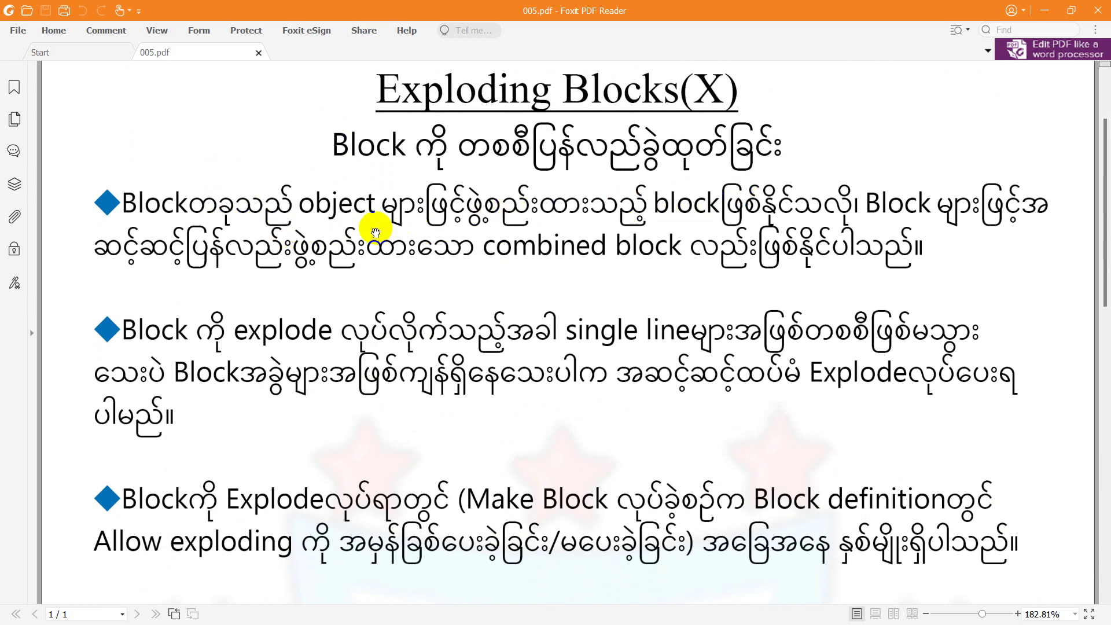
drag(360, 230, 374, 224)
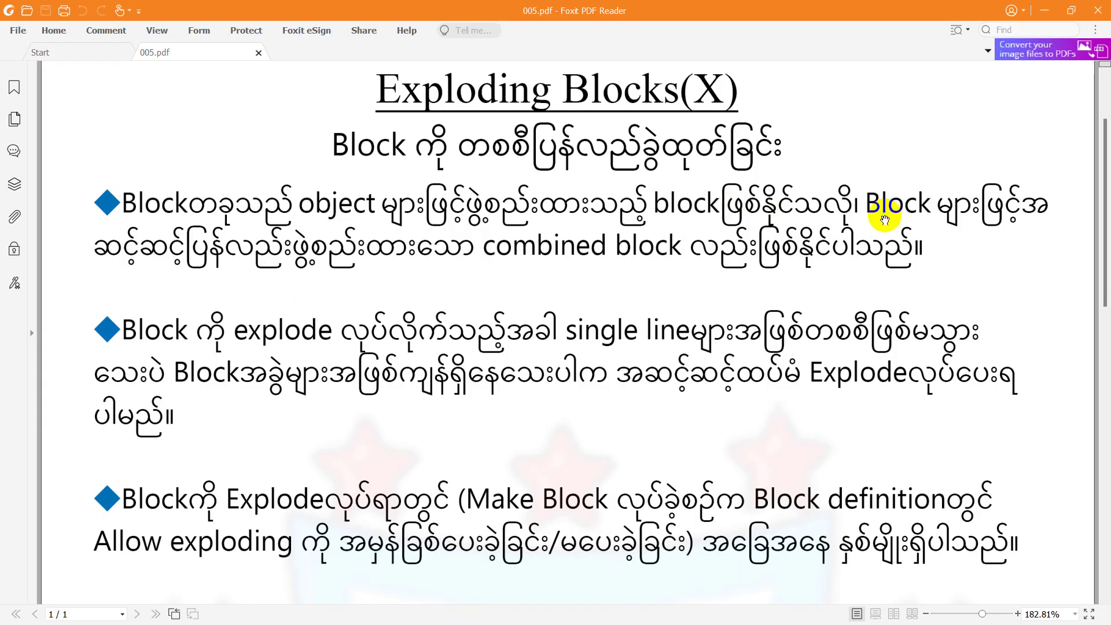
Return to AutoCAD's Drawing2 and draw a small square with the REC command
click(1044, 11)
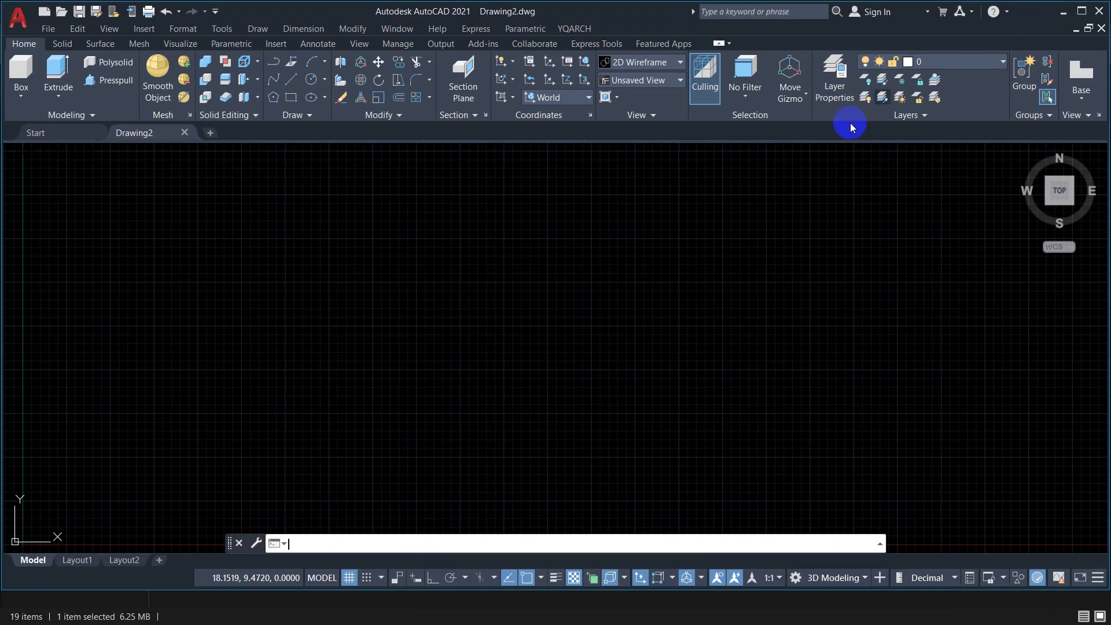
middle_click(452, 268)
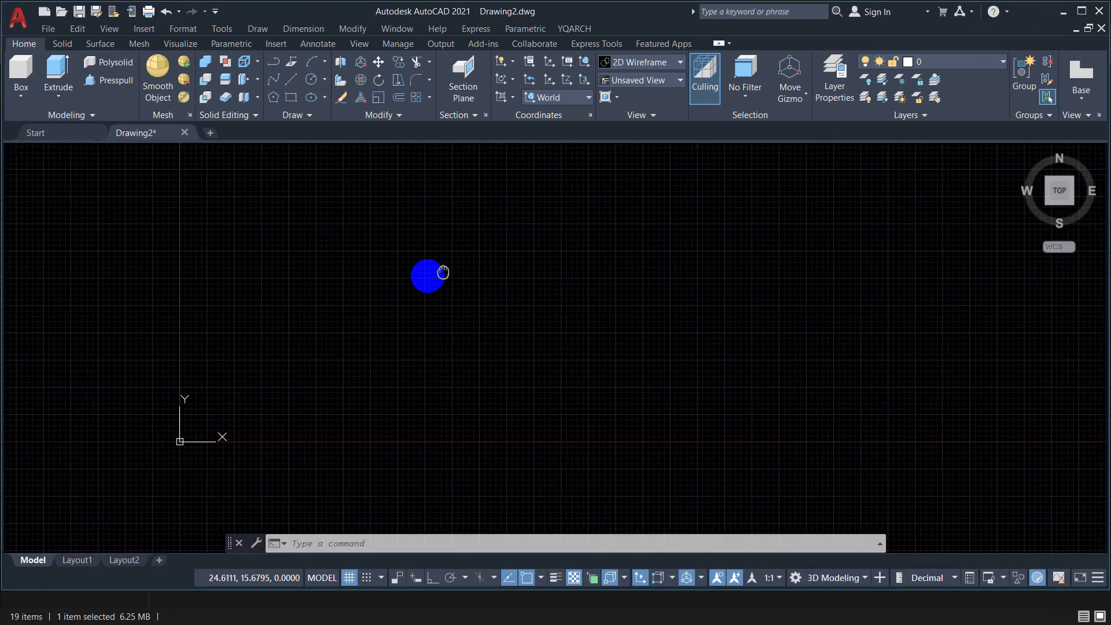
middle_drag(442, 272, 357, 297)
text(rec)
key(Return)
click(302, 222)
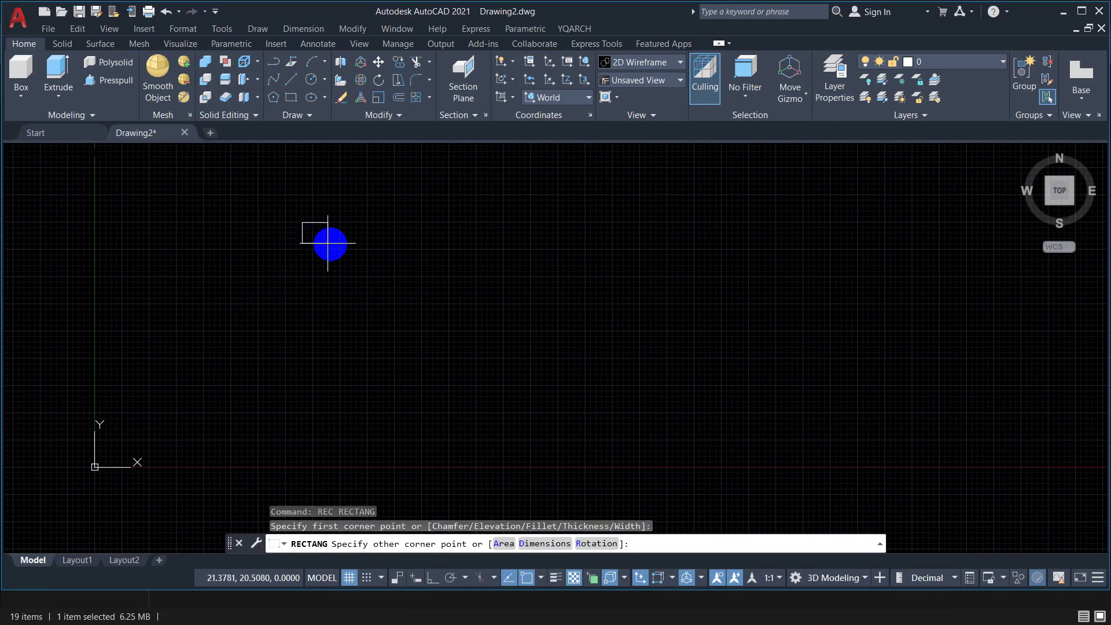
click(356, 283)
Show the square in the Properties palette, confirming it is a polyline, then deselect it
middle_drag(404, 322, 343, 330)
click(269, 231)
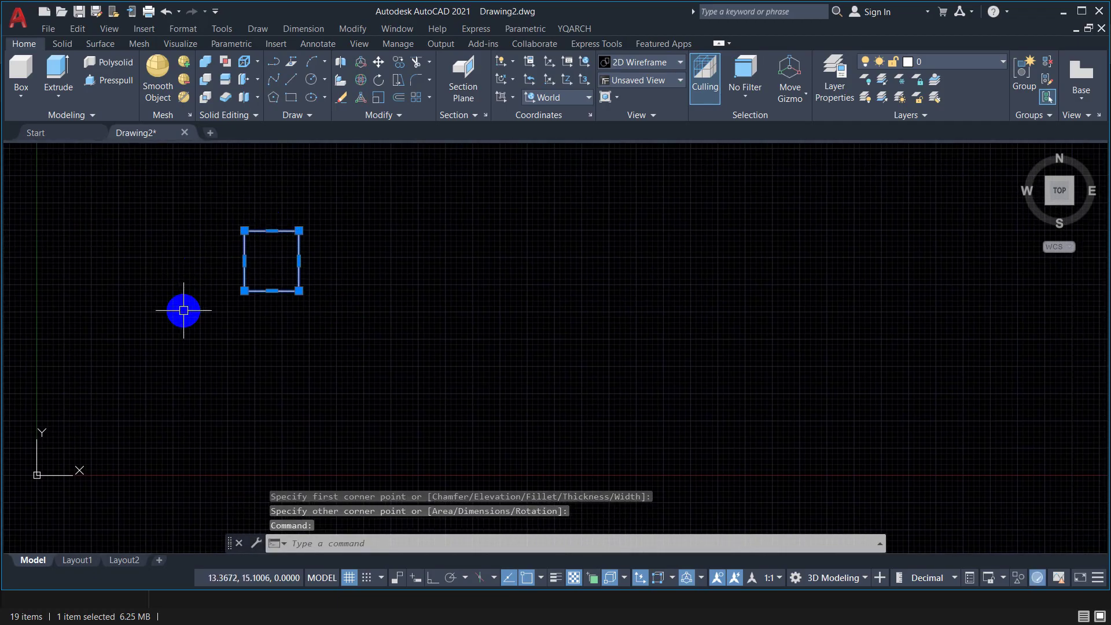
right_click(283, 226)
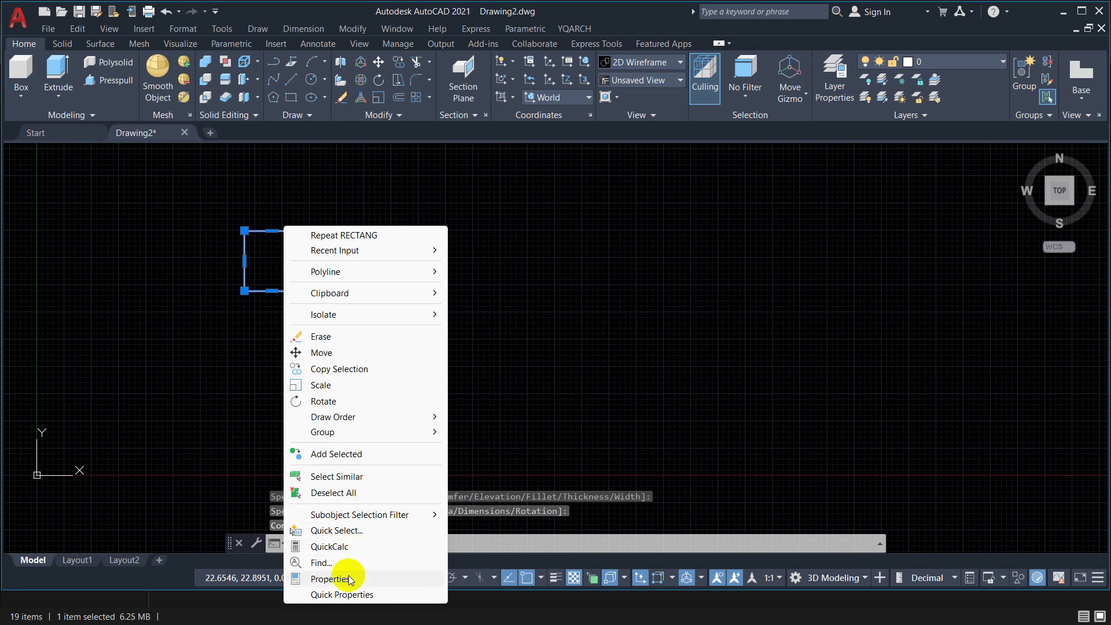
click(330, 578)
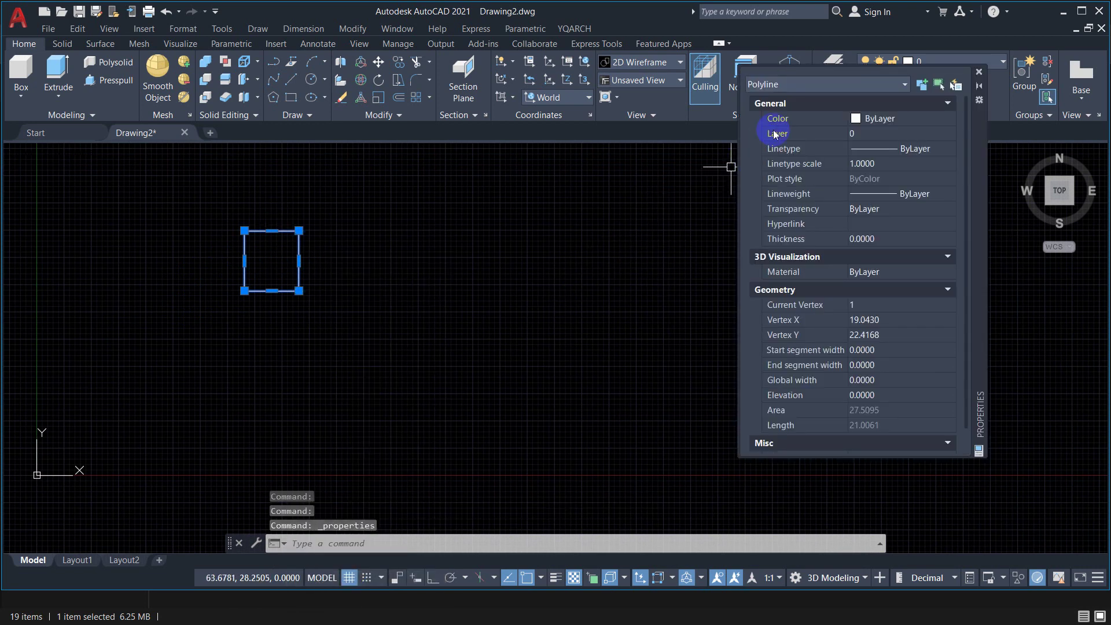
click(833, 84)
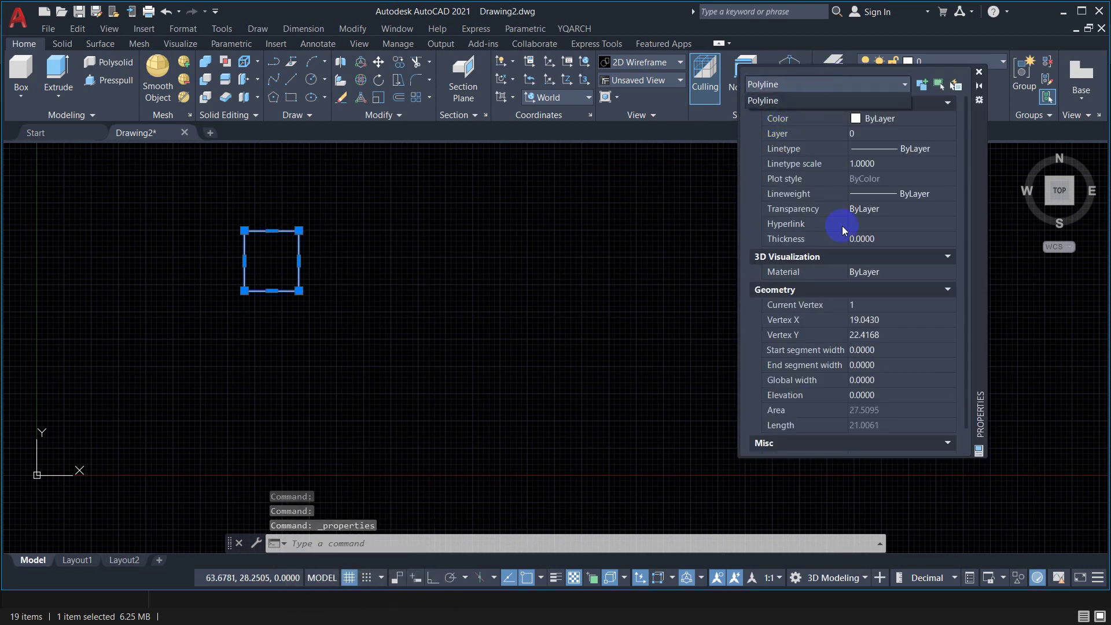
click(472, 272)
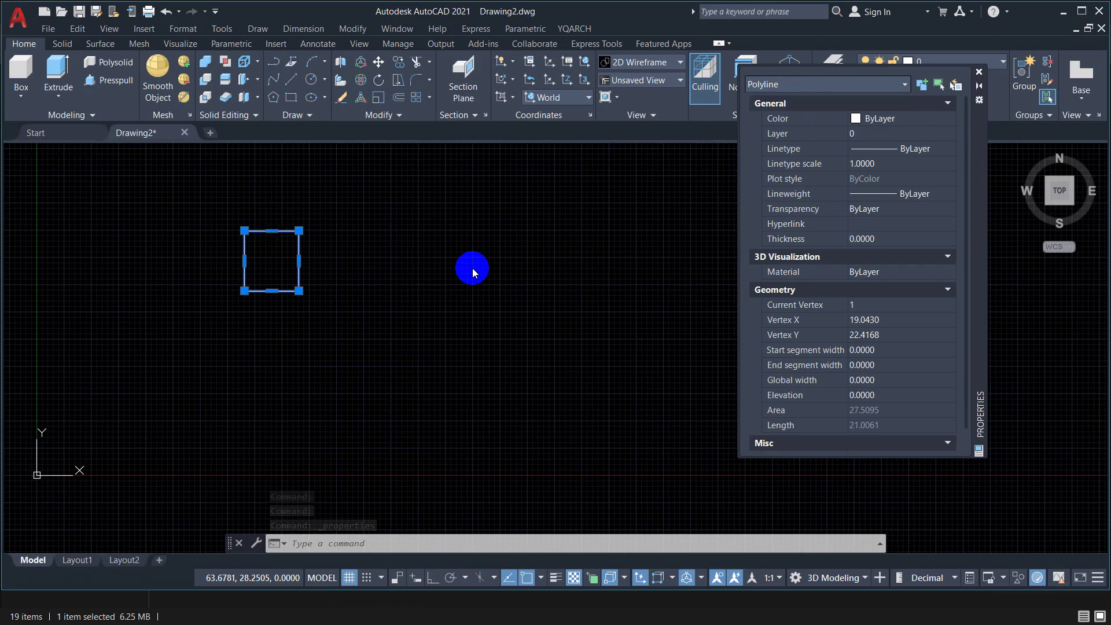
key(Escape)
key(Escape)
text(l)
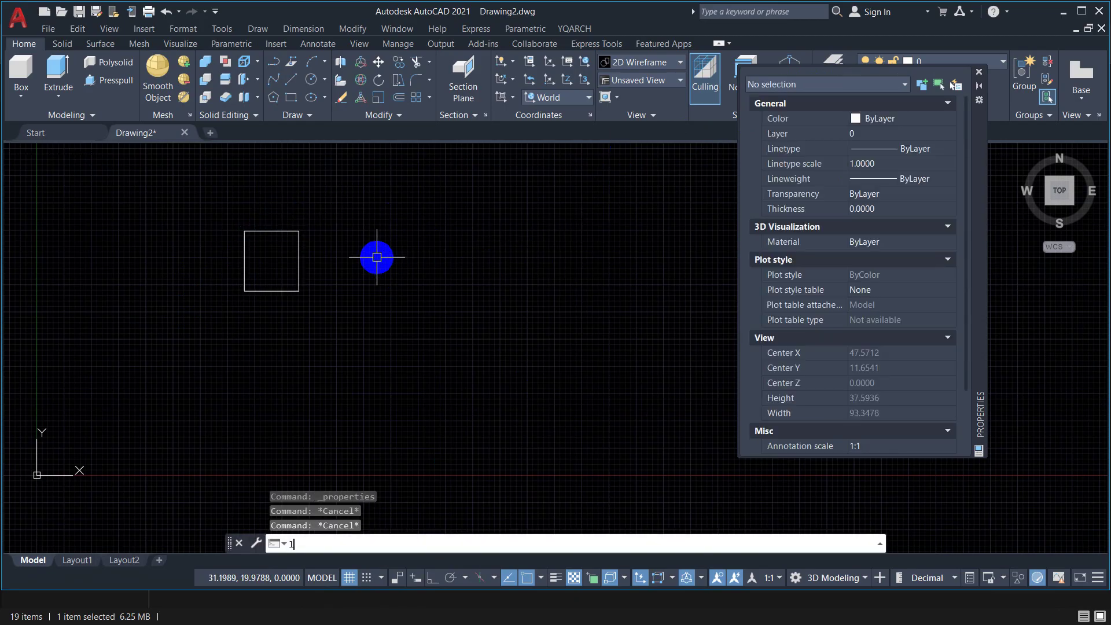
key(Return)
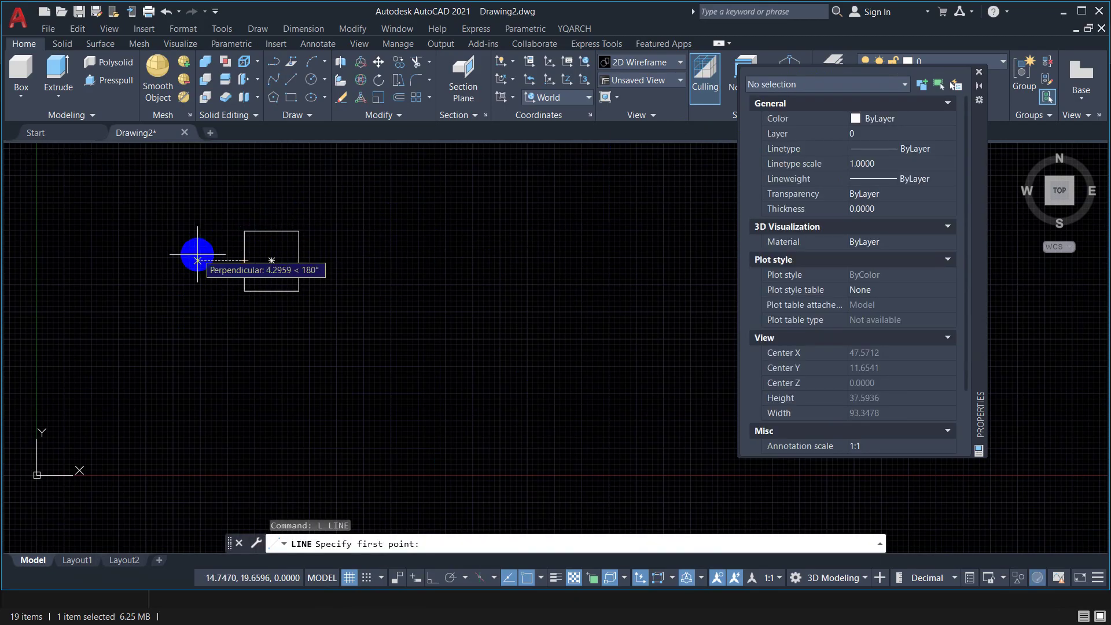
Draw a horizontal line through the square's centre with Ortho mode on
click(207, 258)
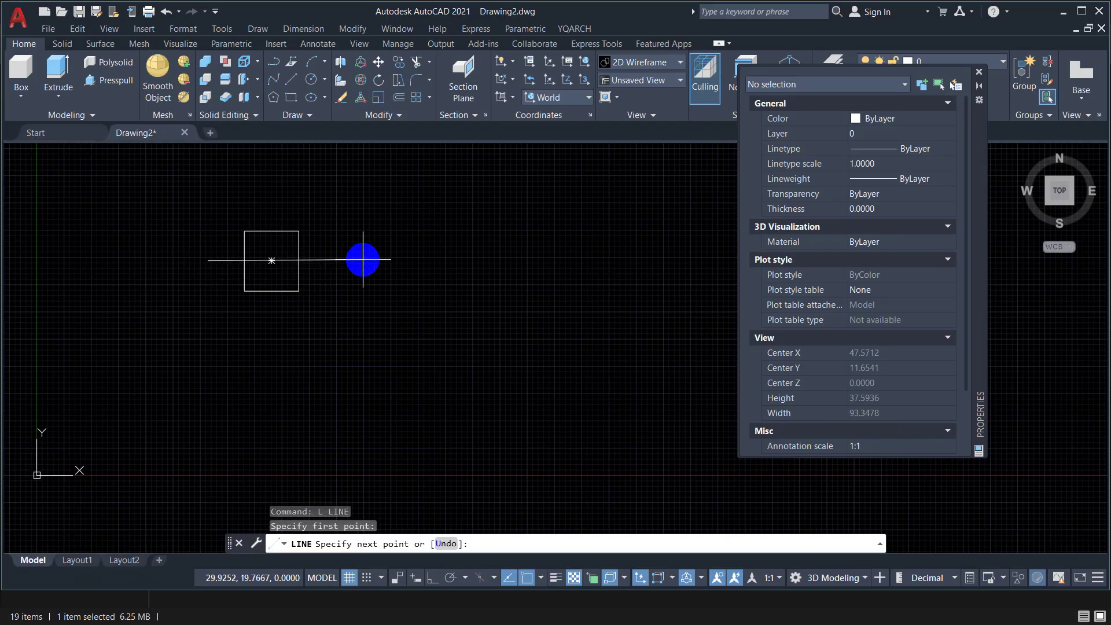
click(433, 580)
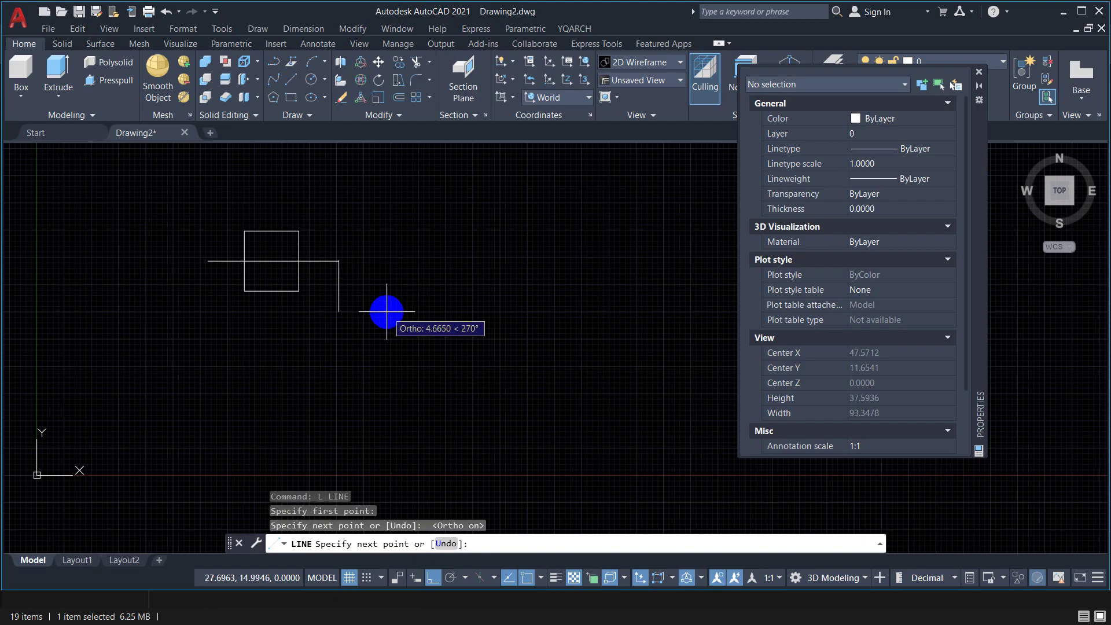
click(338, 284)
key(Return)
click(331, 261)
right_click(331, 260)
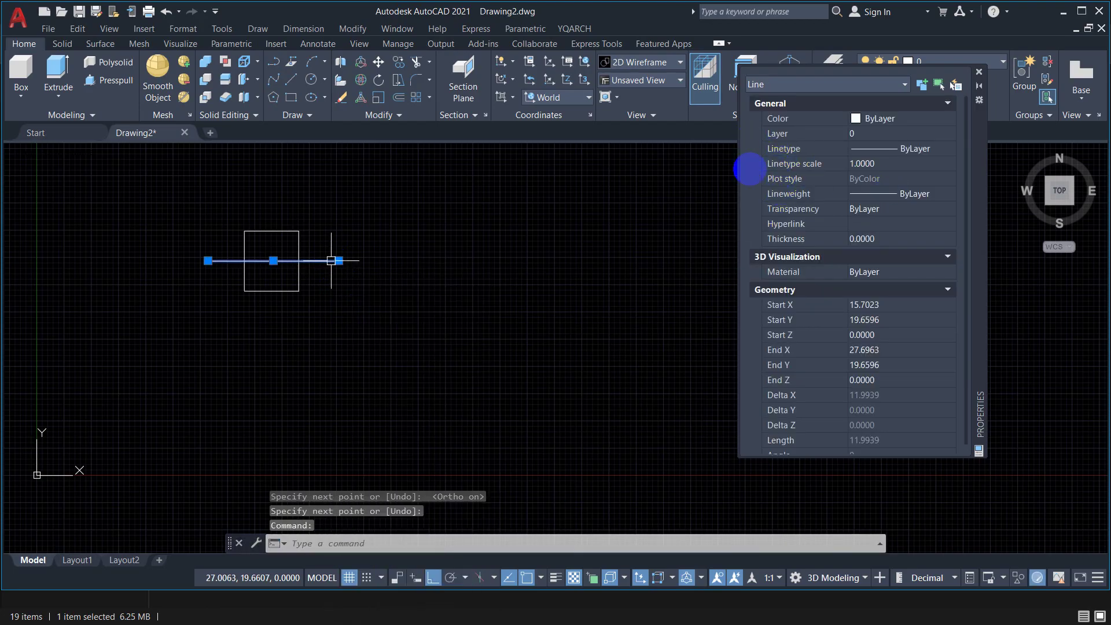
click(750, 156)
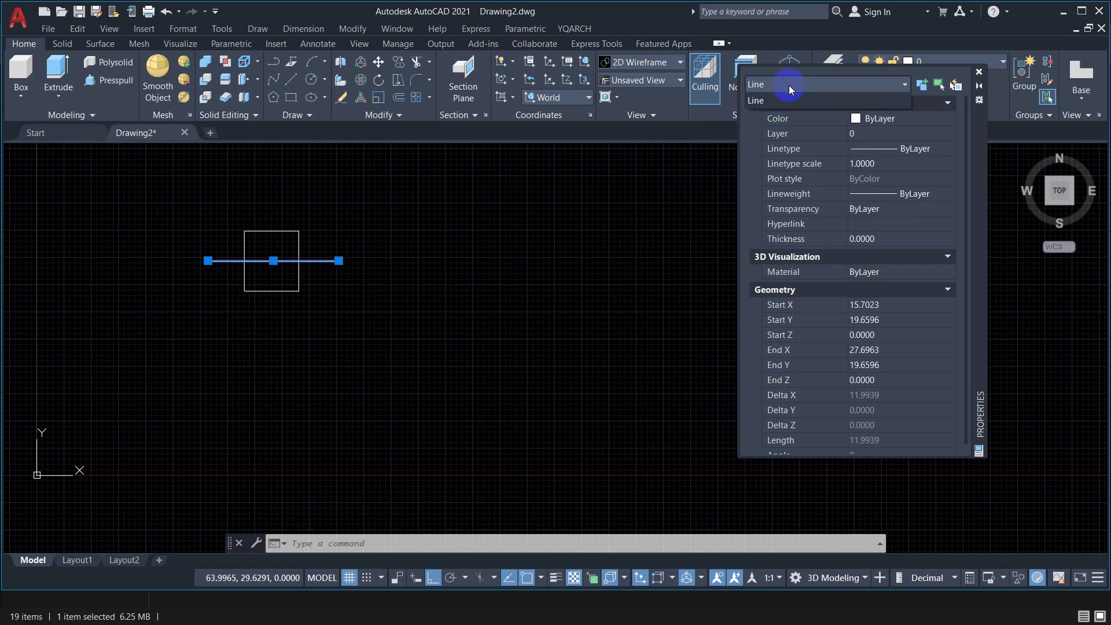
key(Escape)
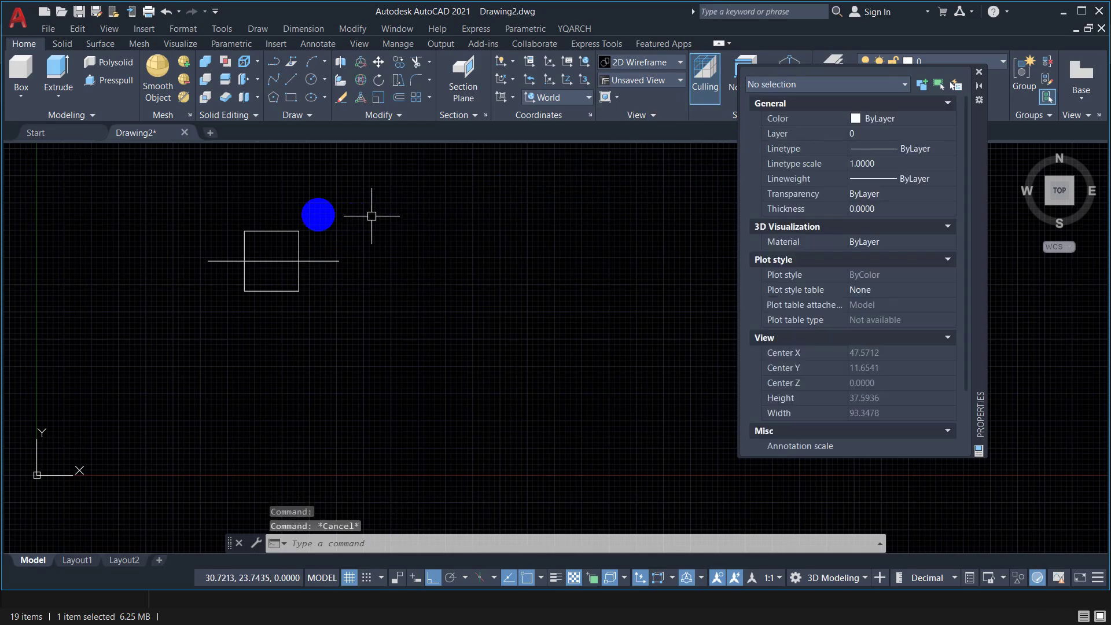
Draw a circle of radius 4.3490 centred on the square, enclosing it, and check its type
click(270, 232)
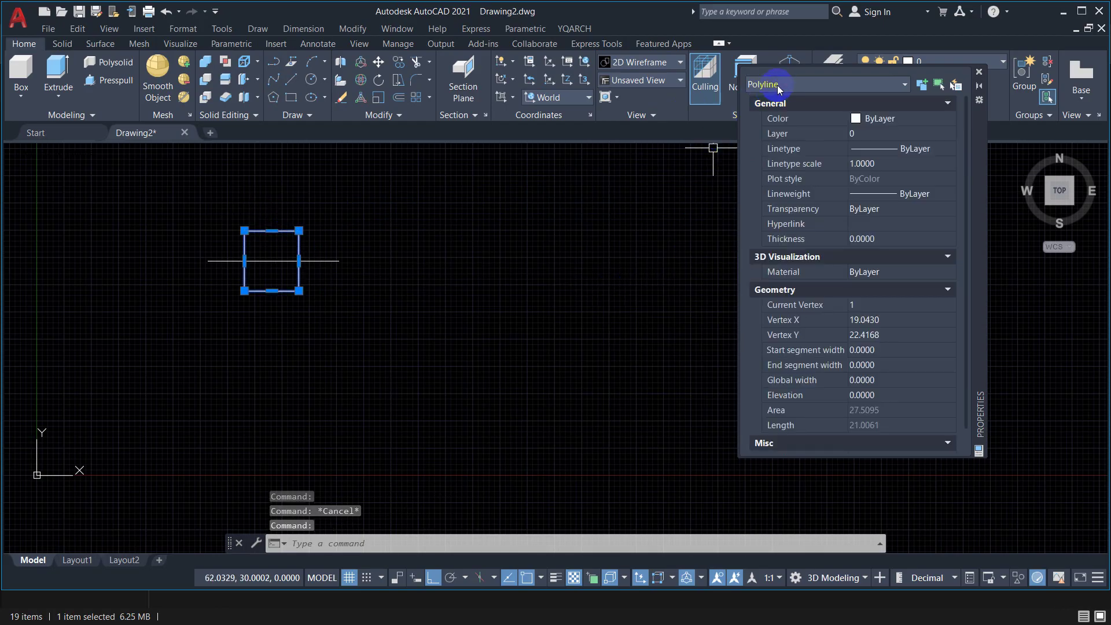
key(Escape)
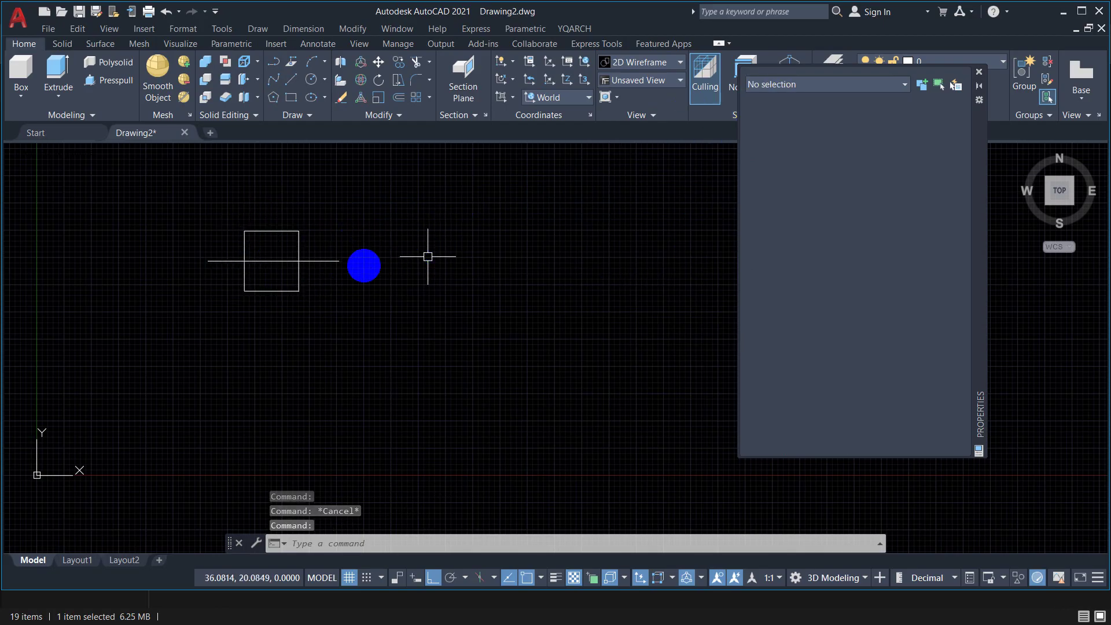
text(c)
key(Return)
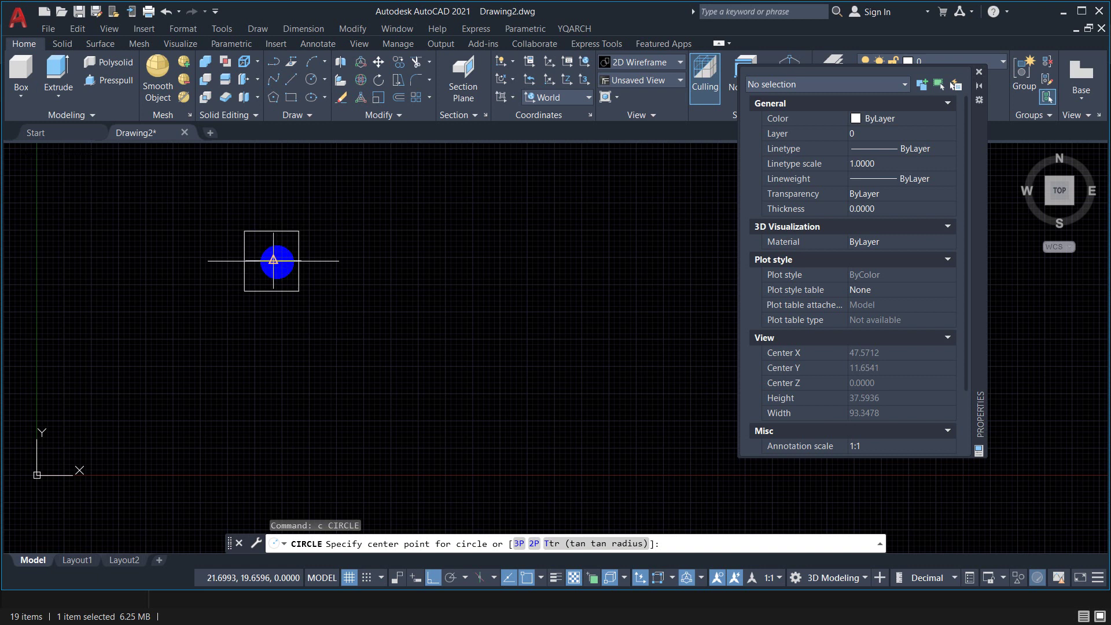
click(272, 261)
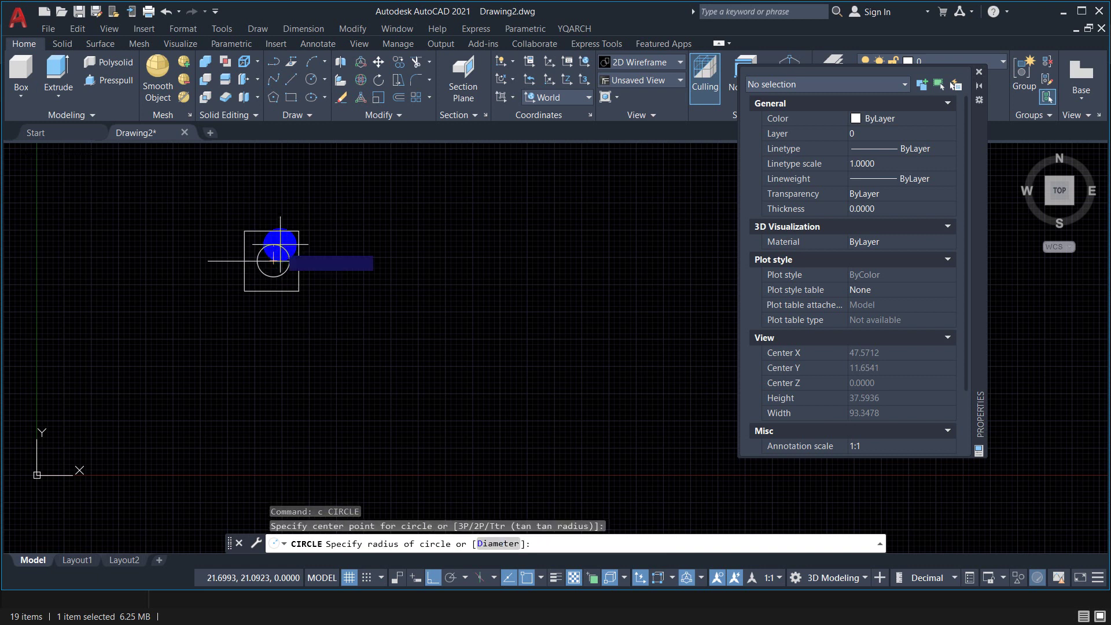
click(279, 213)
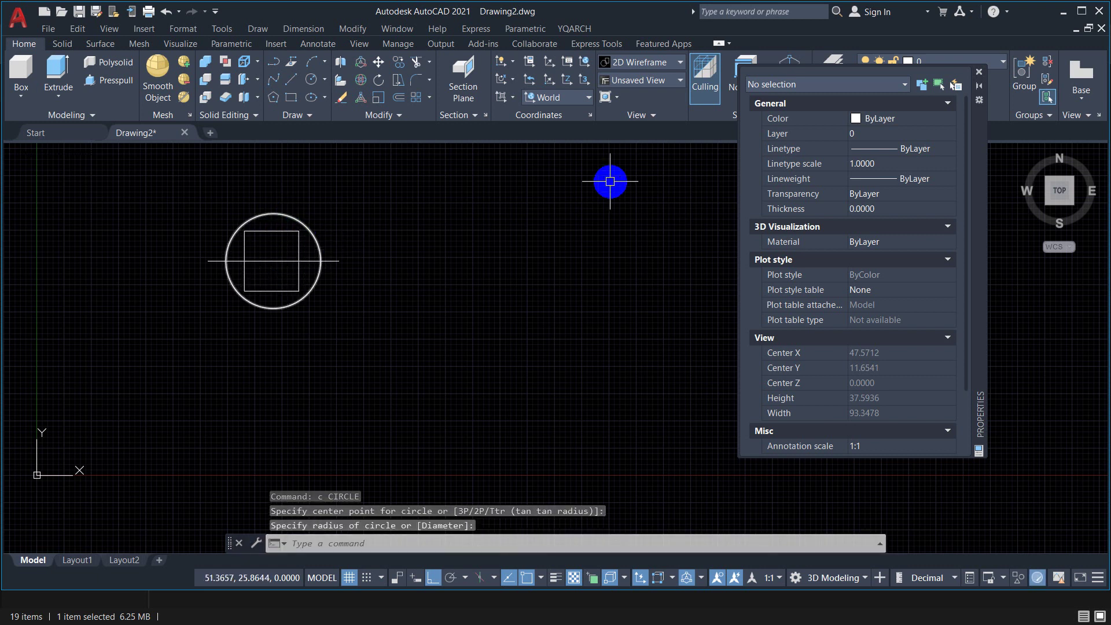
click(281, 218)
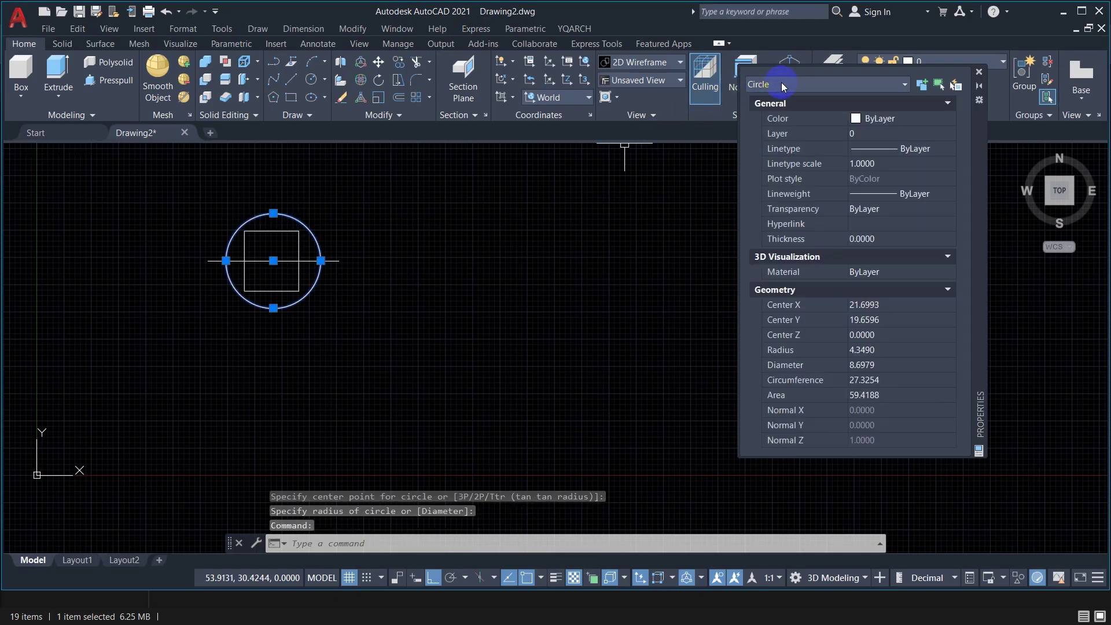
click(808, 83)
key(Escape)
key(Escape)
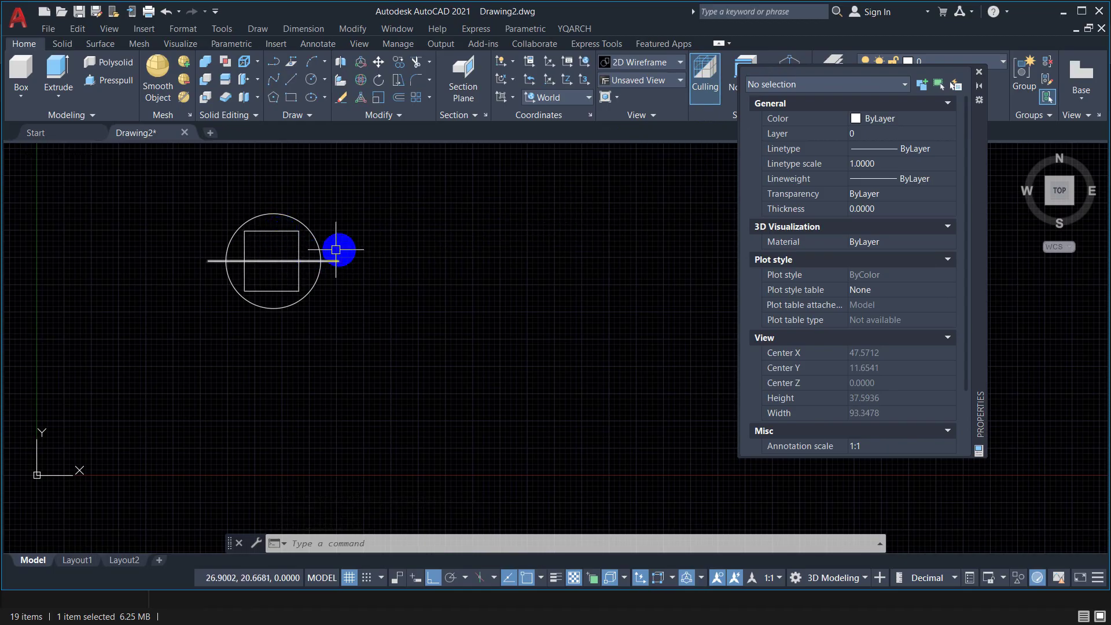
click(256, 262)
key(Escape)
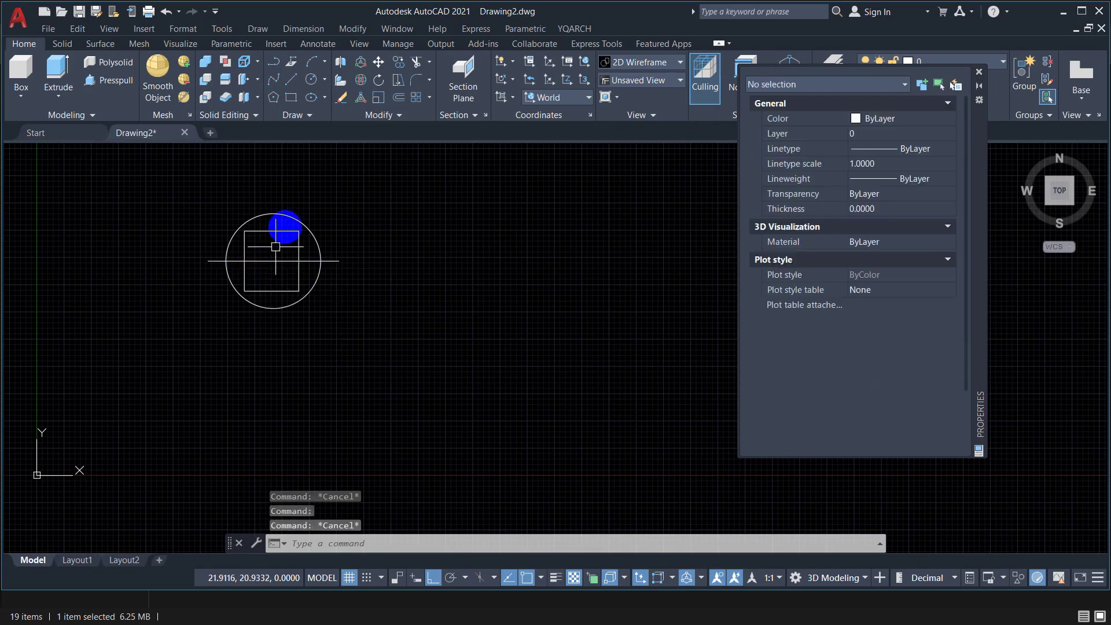
click(272, 231)
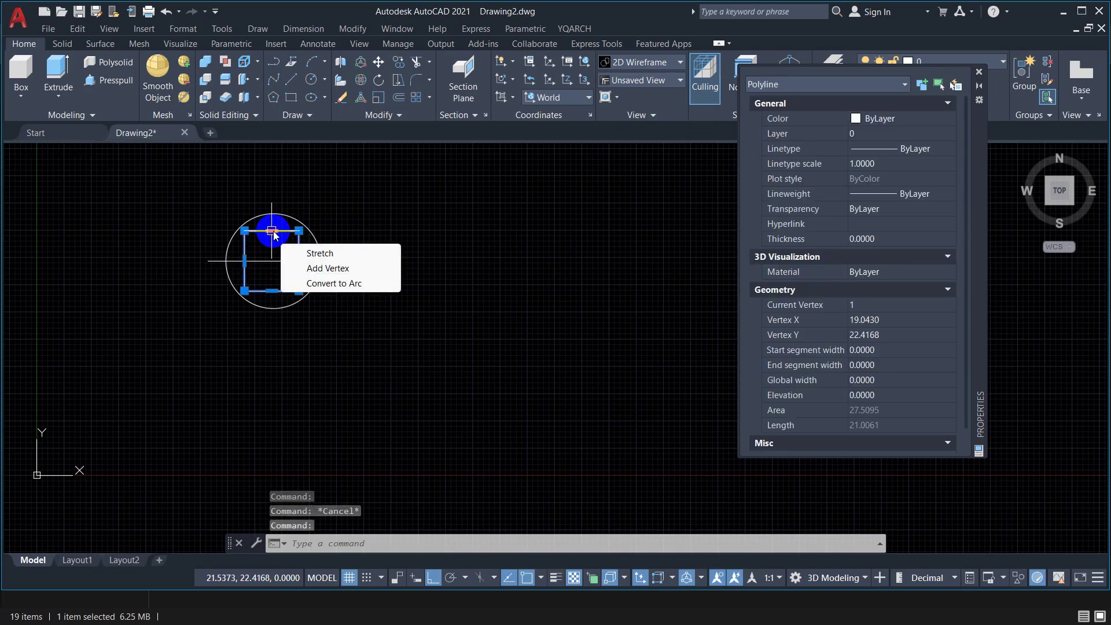
key(Escape)
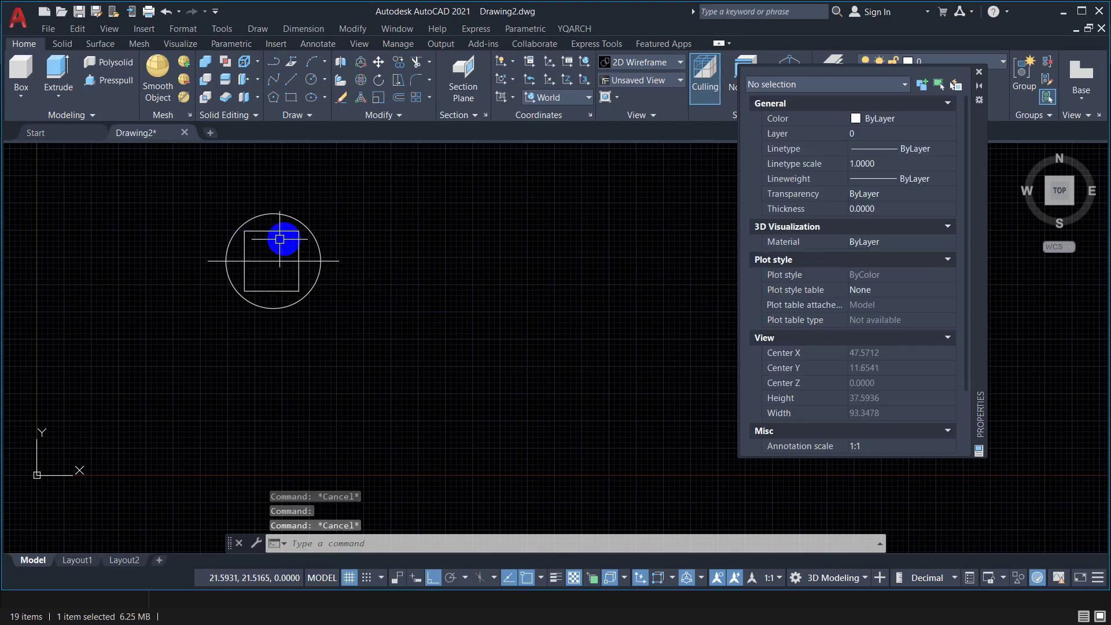
scroll(288, 239, up, 2)
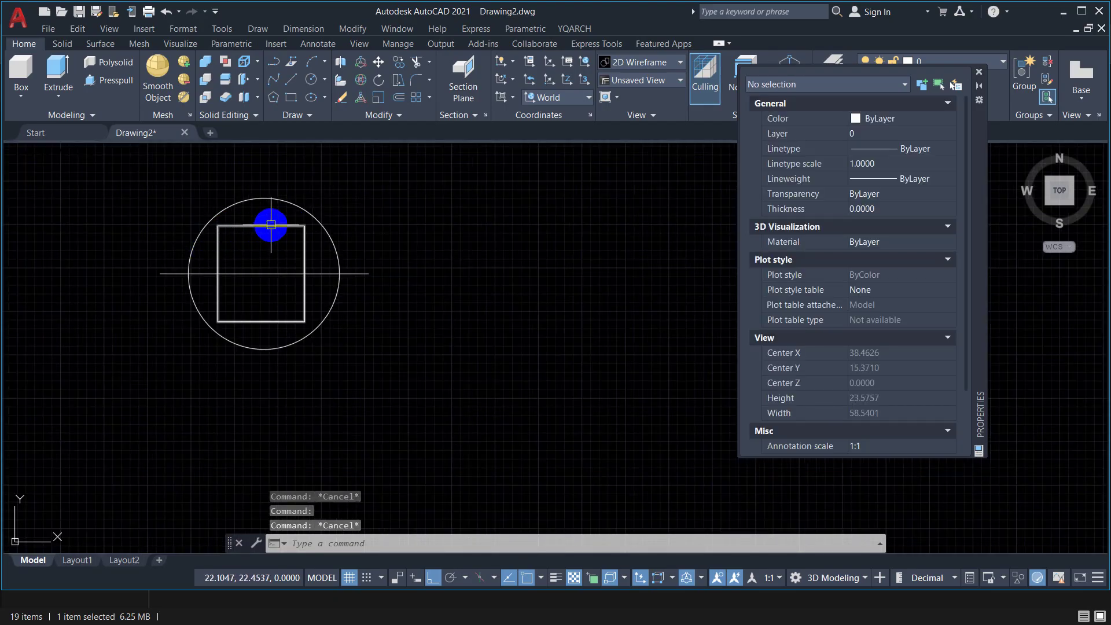
click(275, 225)
key(Escape)
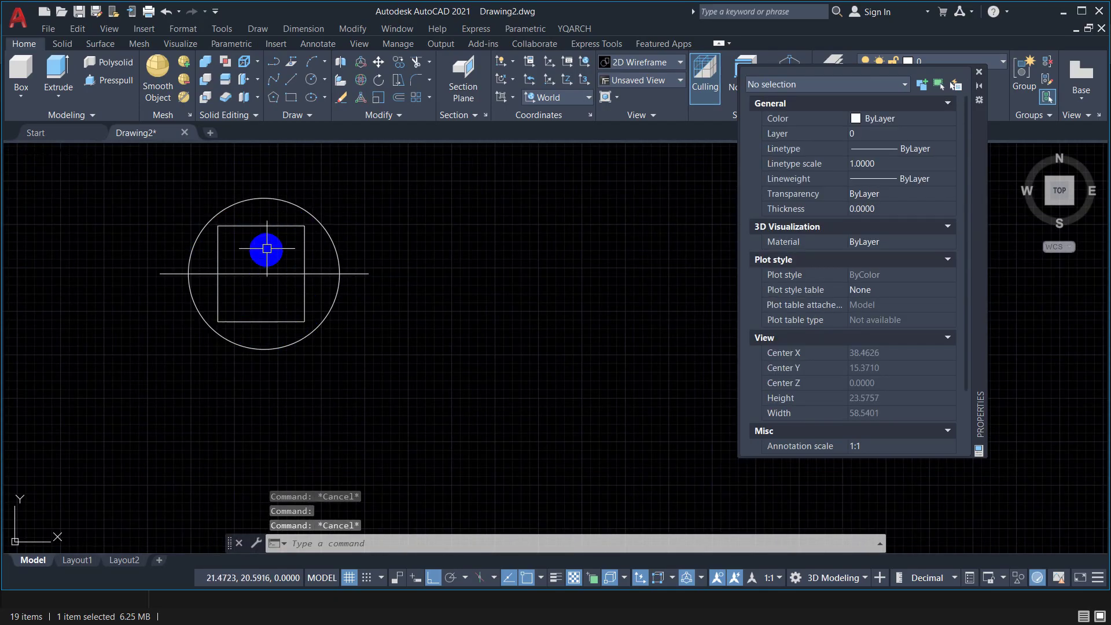
click(273, 226)
key(Escape)
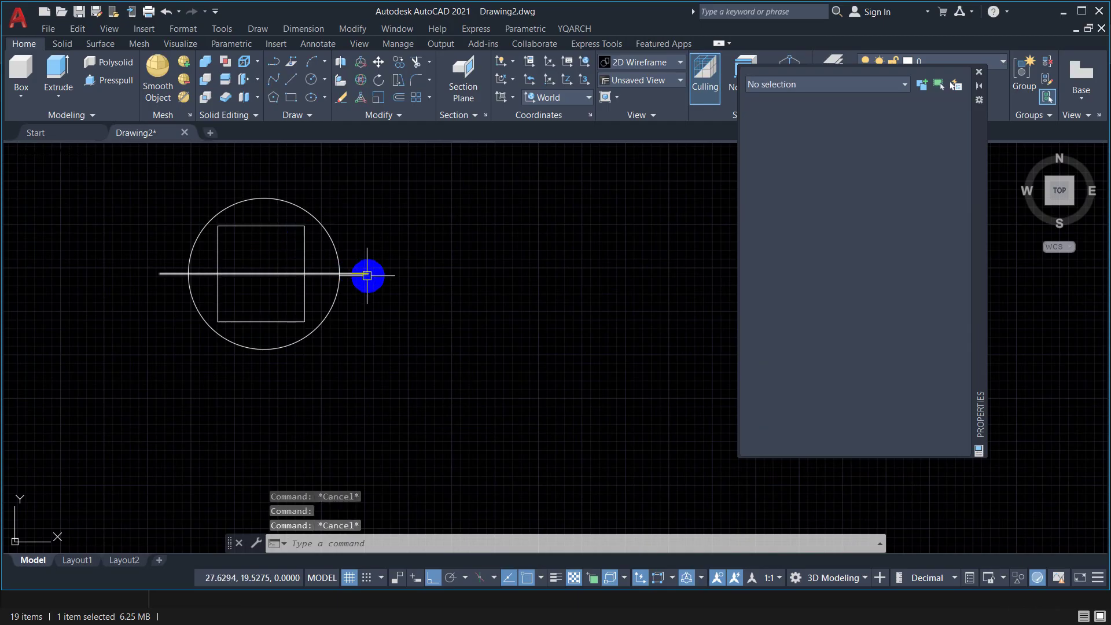
click(258, 225)
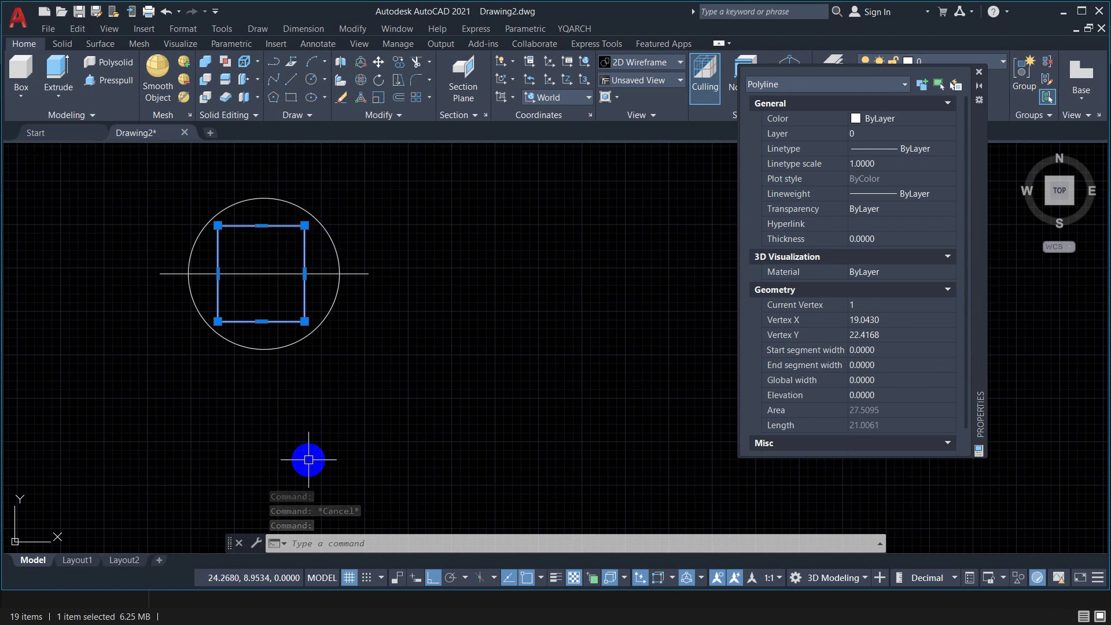
Explode the square with X and select each of its four edges in turn
text(x)
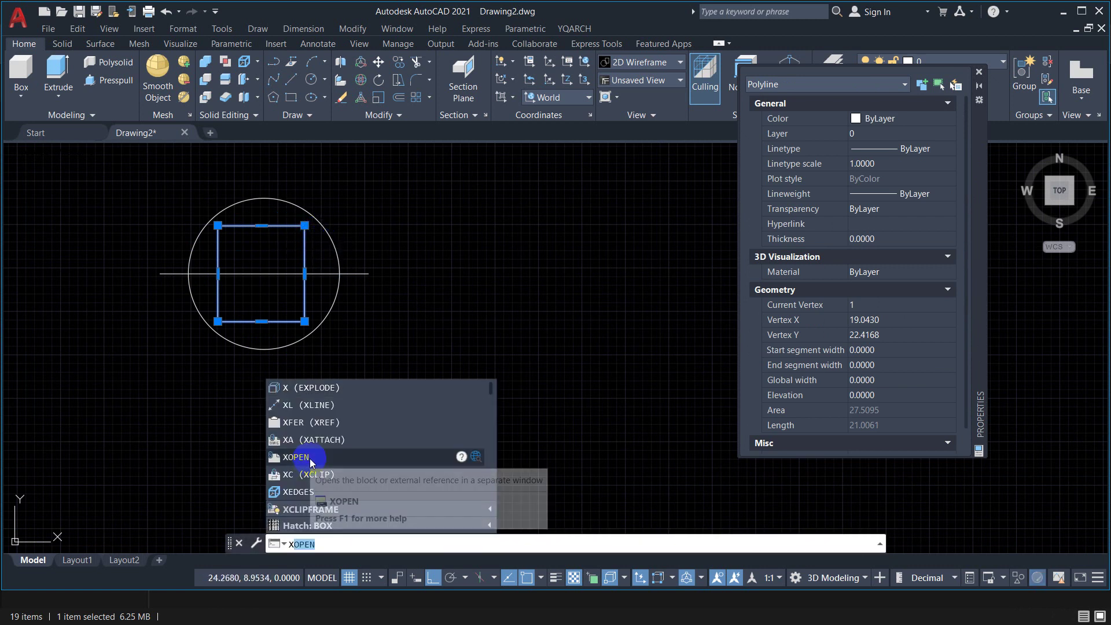
click(312, 386)
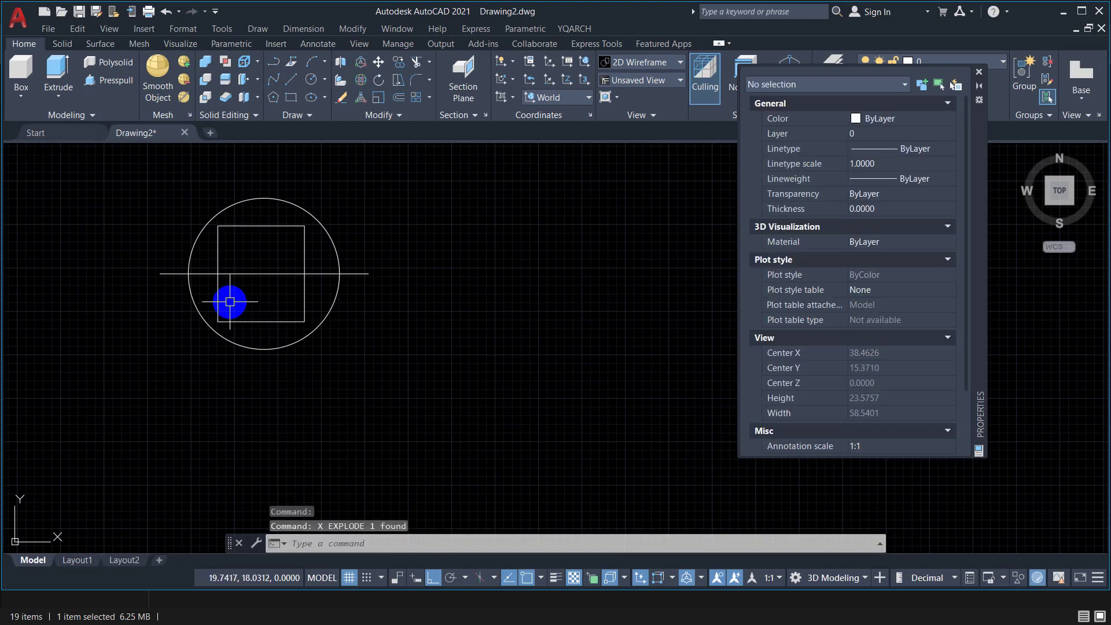
click(248, 227)
key(Escape)
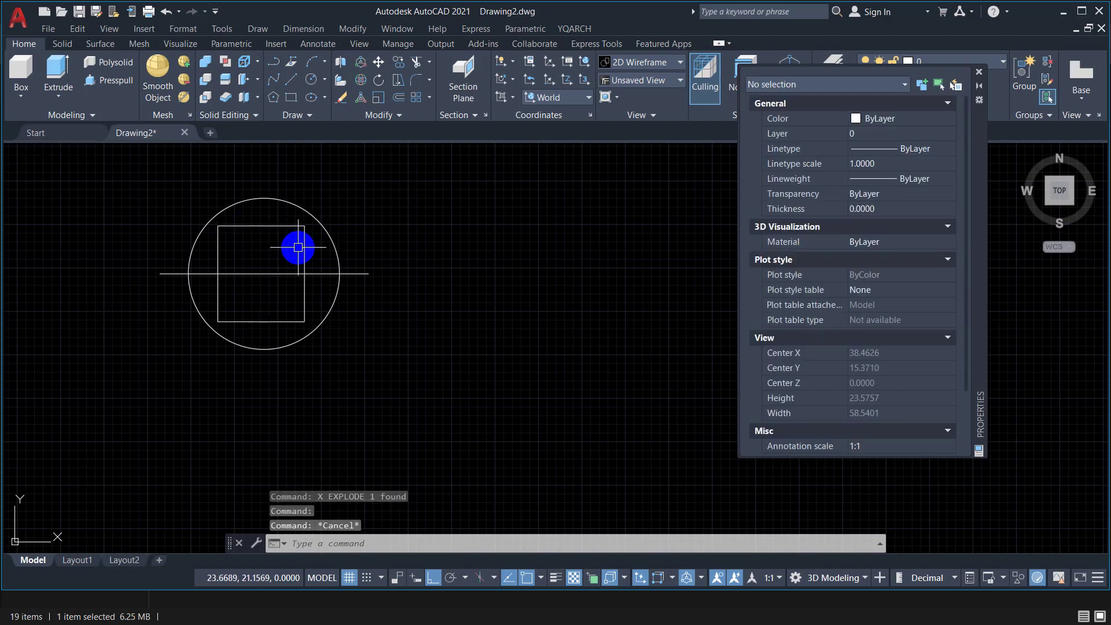
click(301, 247)
key(Escape)
click(247, 321)
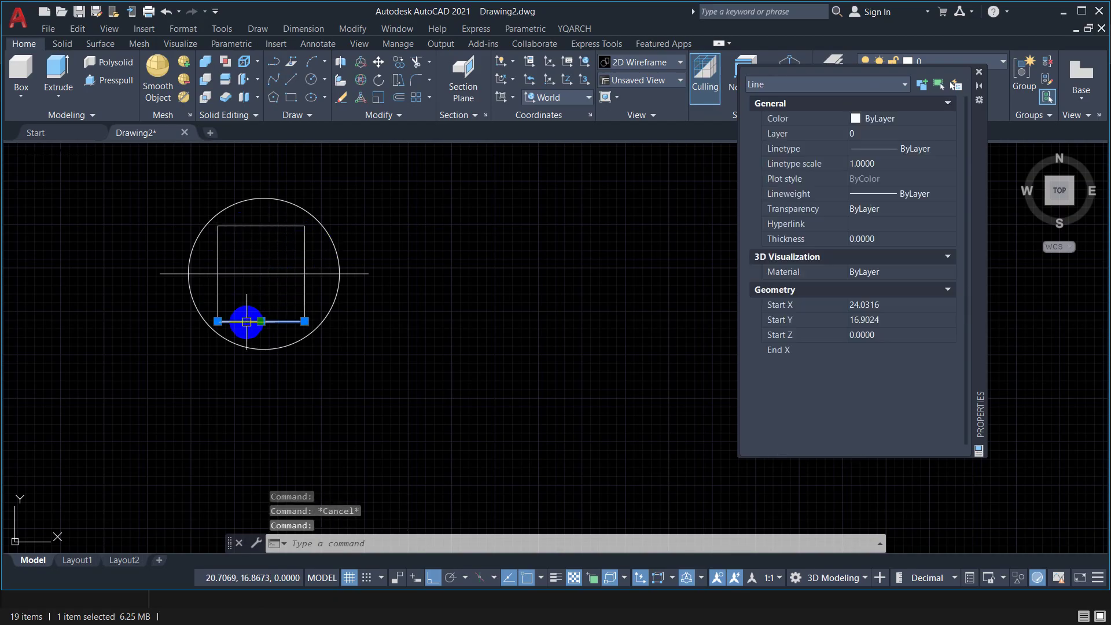
key(Escape)
click(219, 306)
key(Escape)
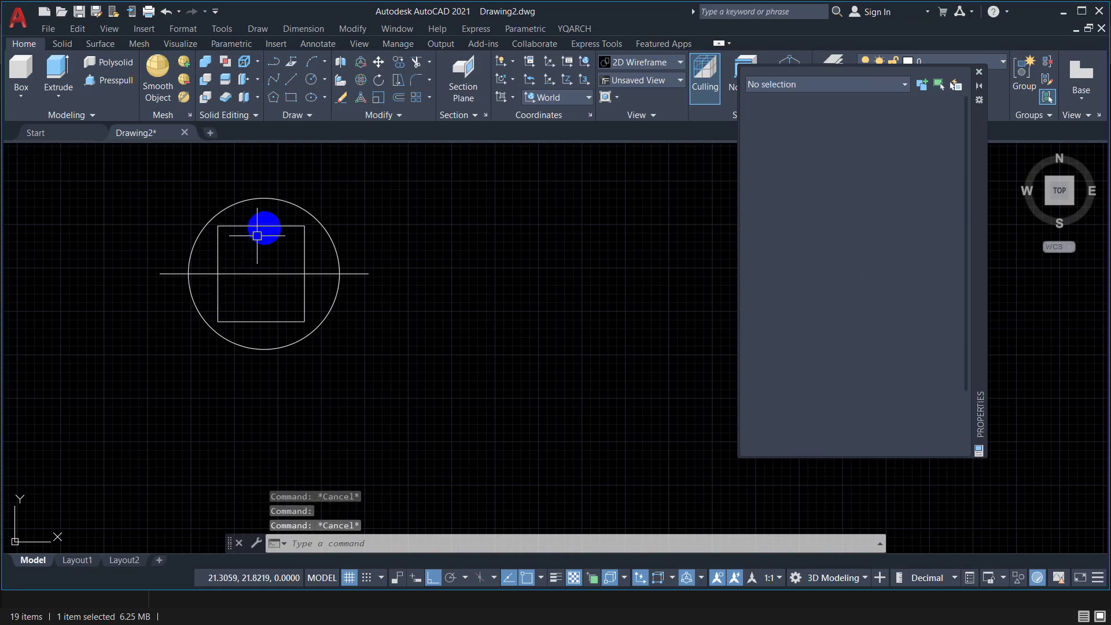
Confirm the edges are Lines, bottom edge length 4.9886, then zoom out
click(259, 227)
key(Escape)
click(303, 250)
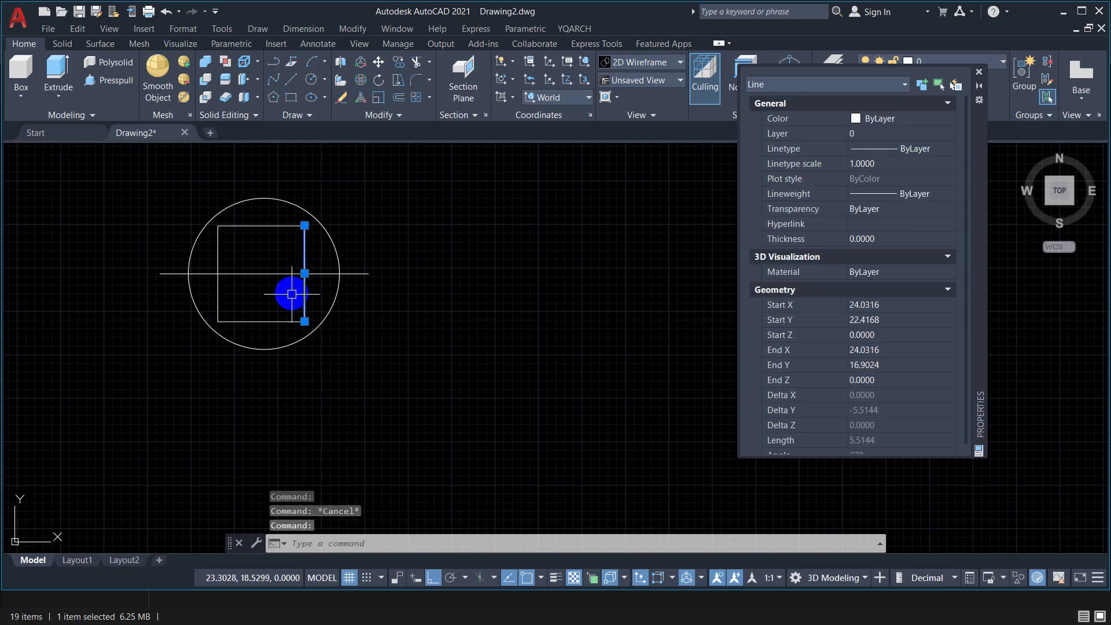
key(Escape)
click(237, 320)
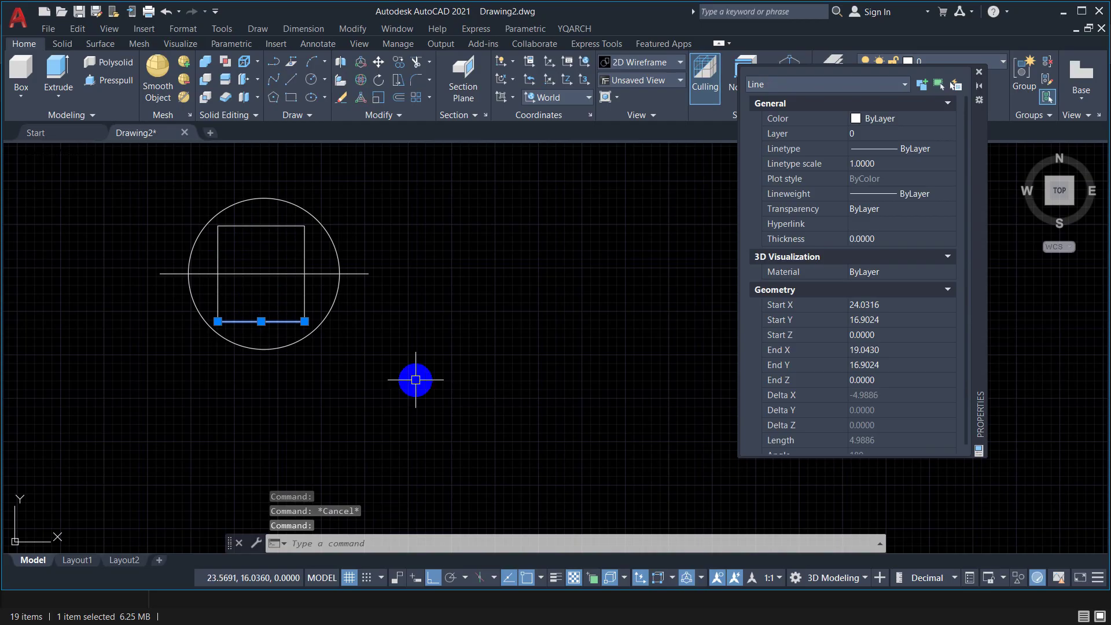
key(Escape)
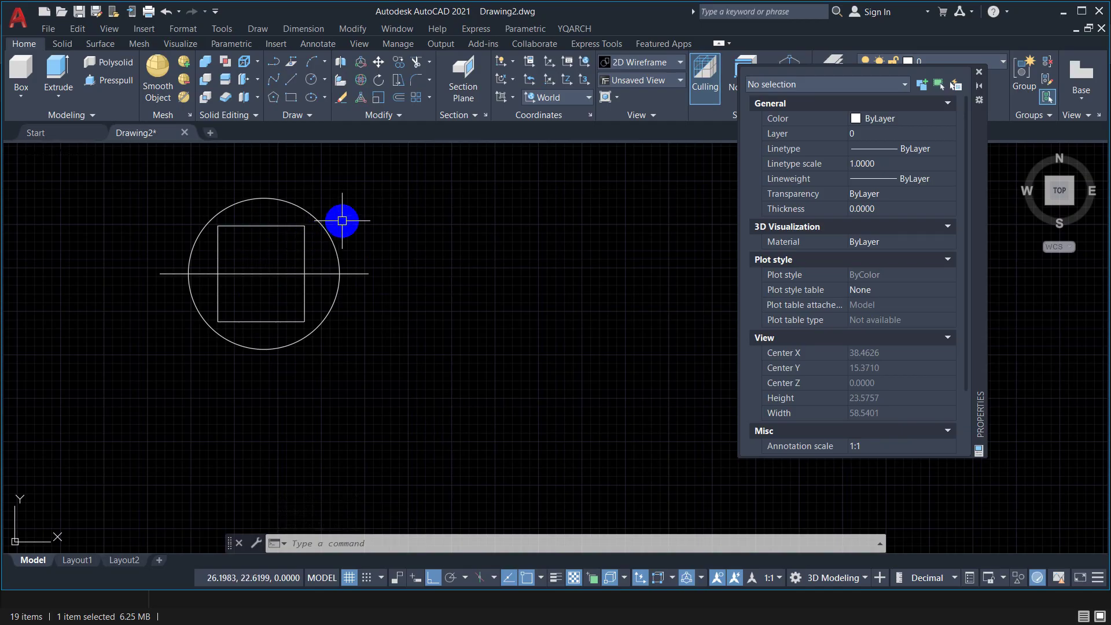
scroll(342, 221, down, 1)
scroll(324, 223, down, 1)
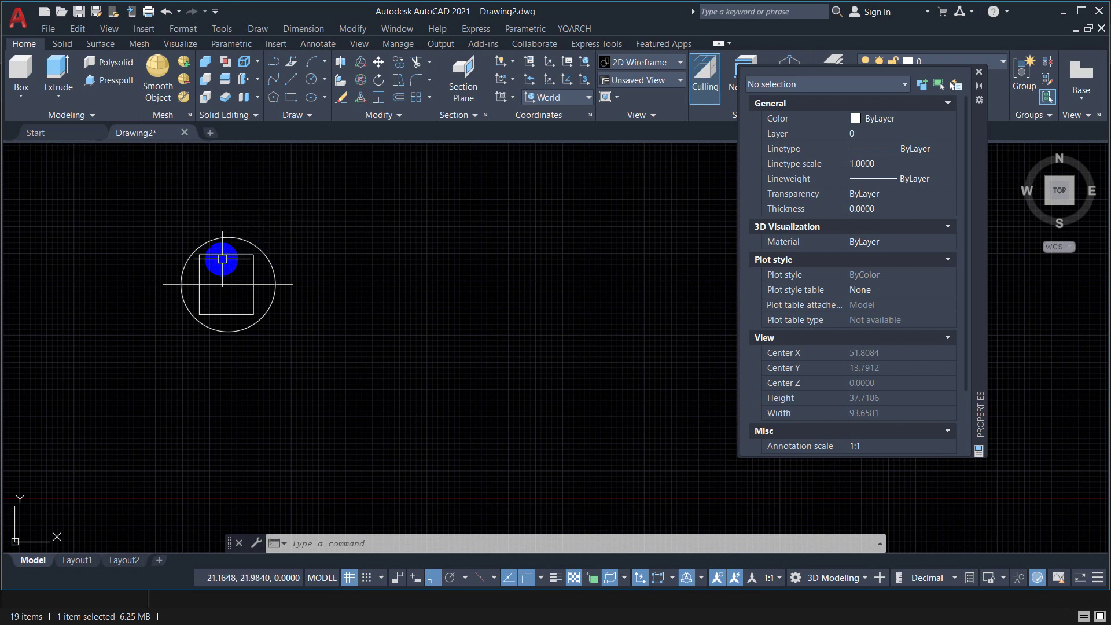
Start a new block named B01 with its base point at the circle's centre
click(126, 202)
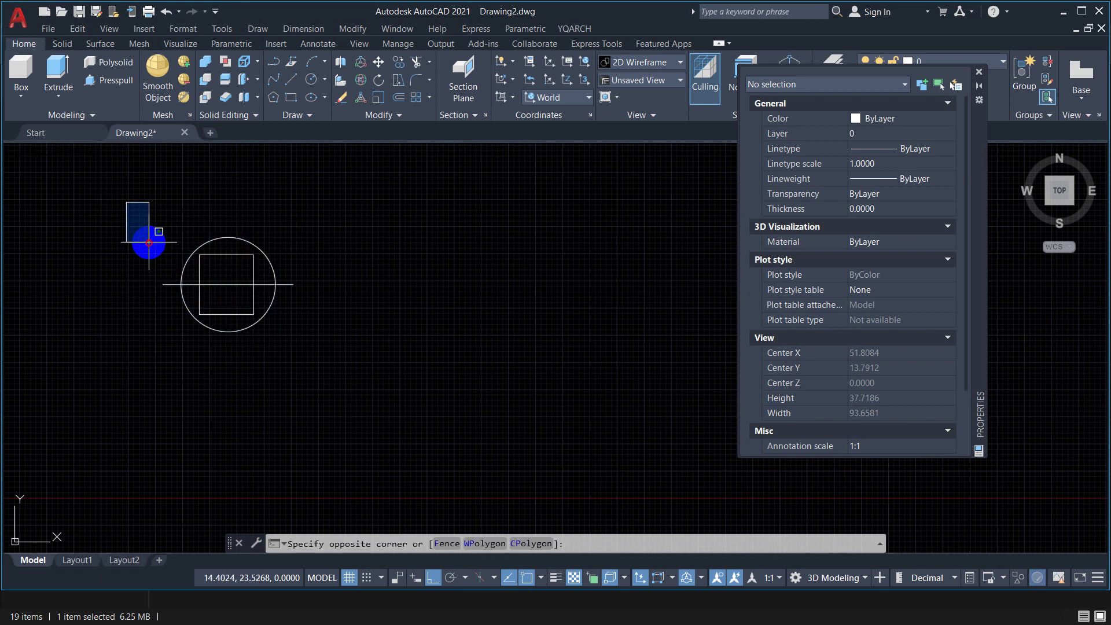
click(143, 247)
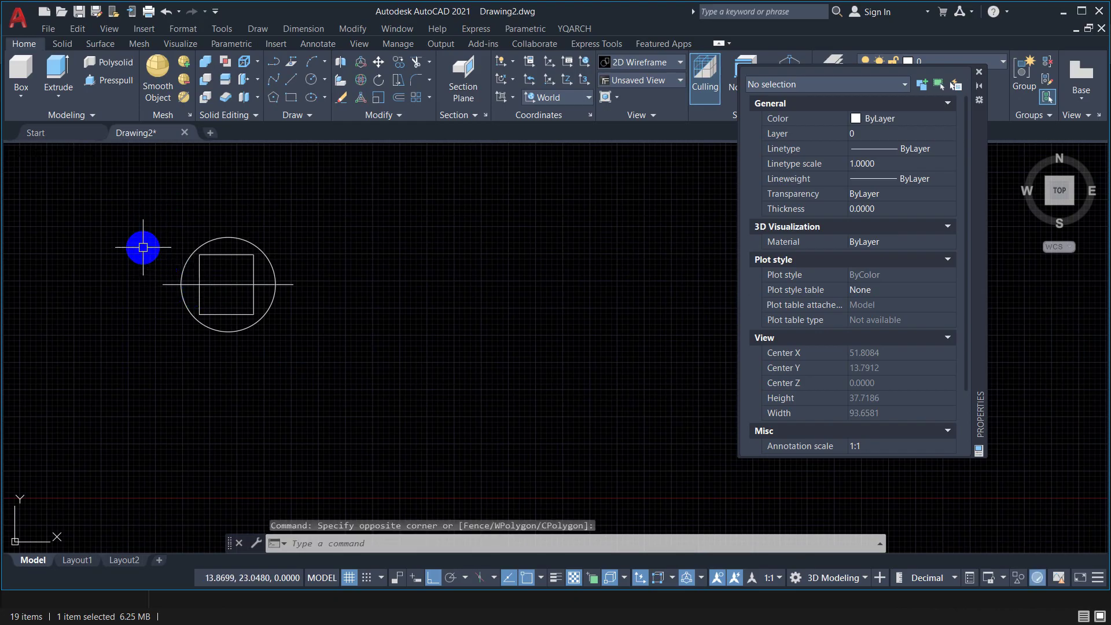
text(p)
key(Return)
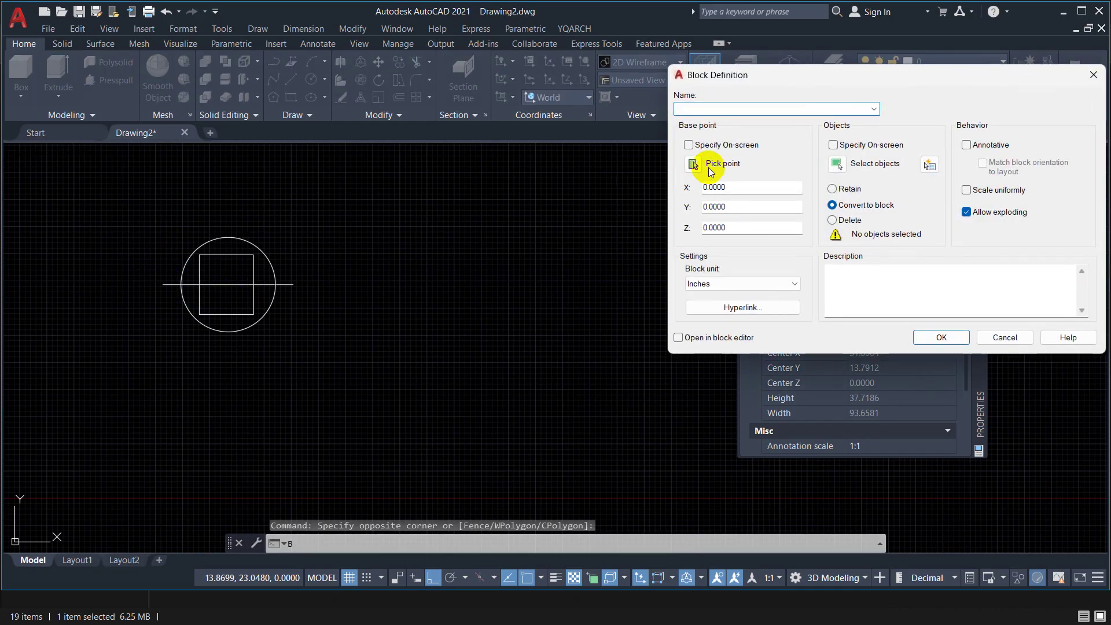
text(B01)
click(707, 168)
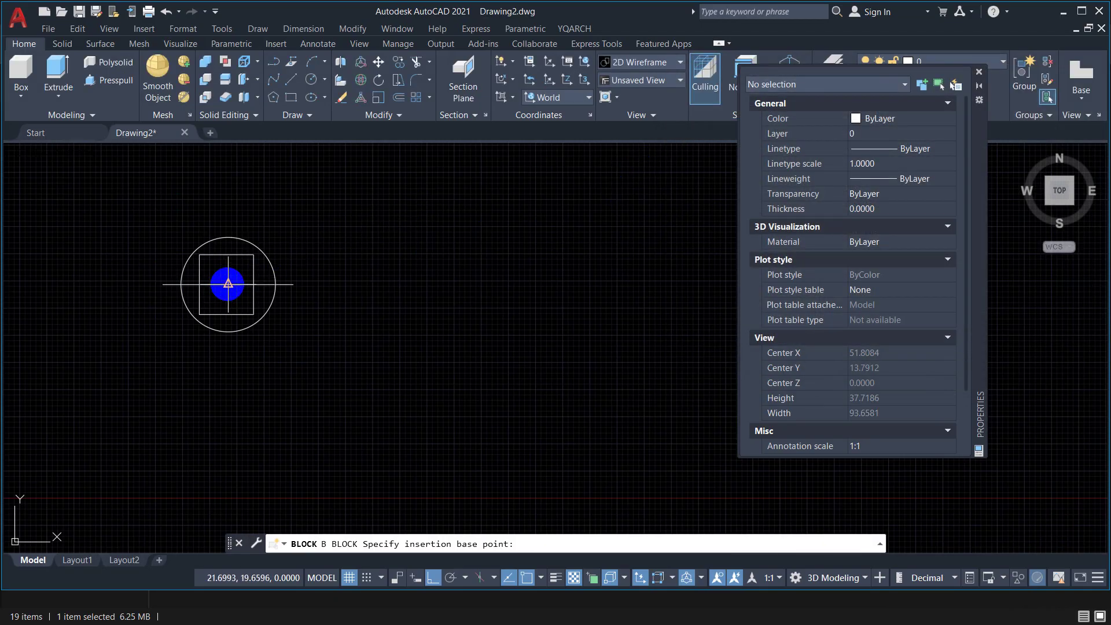
click(228, 284)
Window-select all six objects and create block B01 with Allow exploding enabled
click(834, 166)
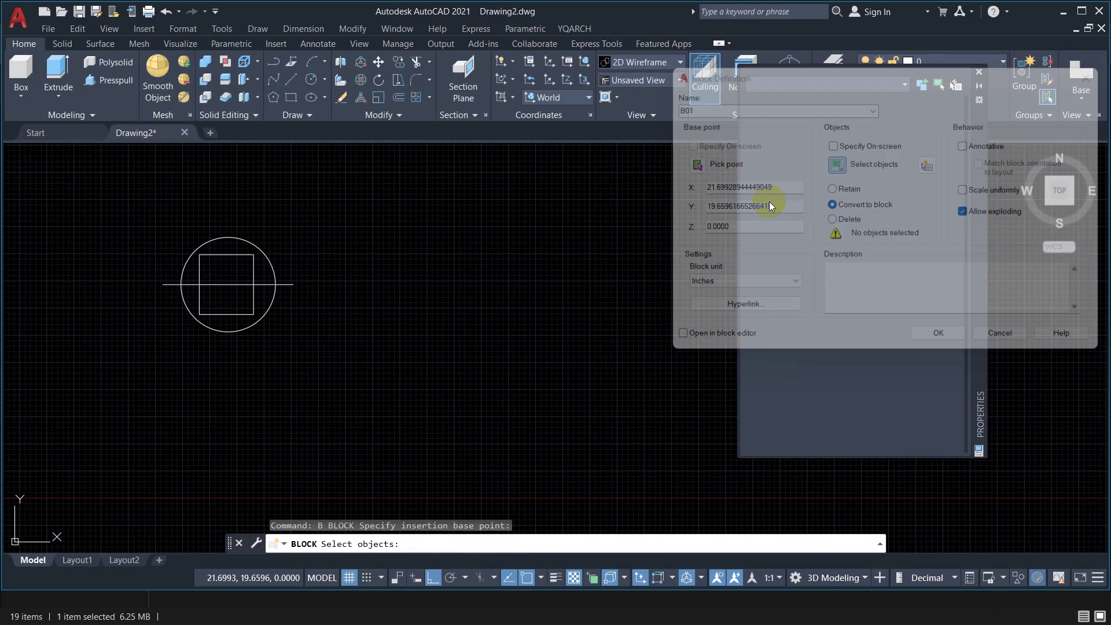
click(57, 192)
click(387, 373)
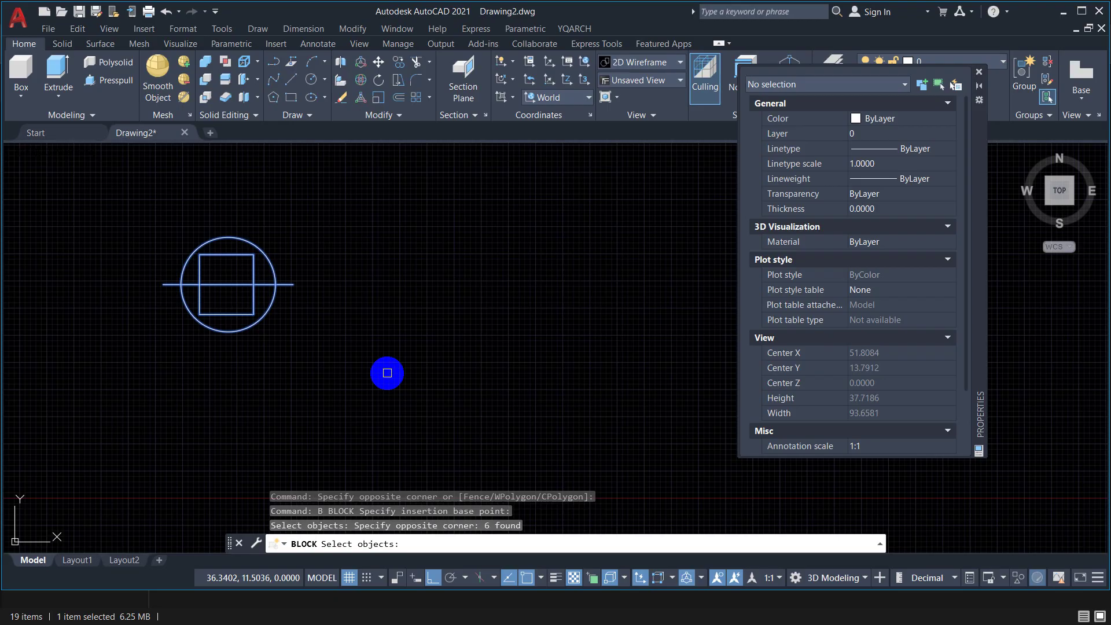
key(Return)
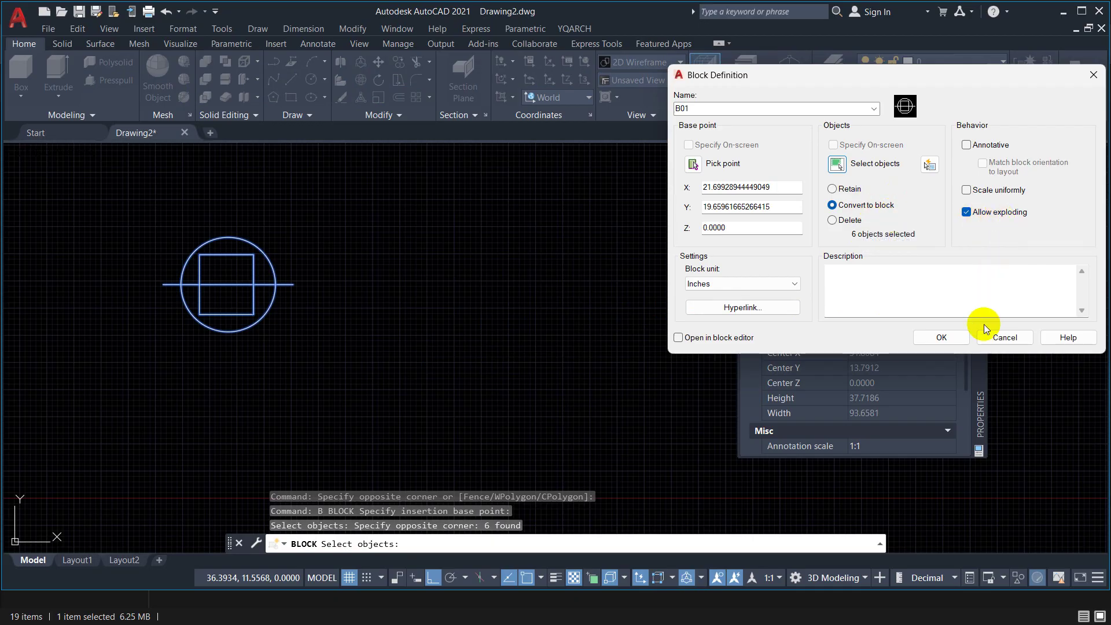
click(944, 339)
key(Return)
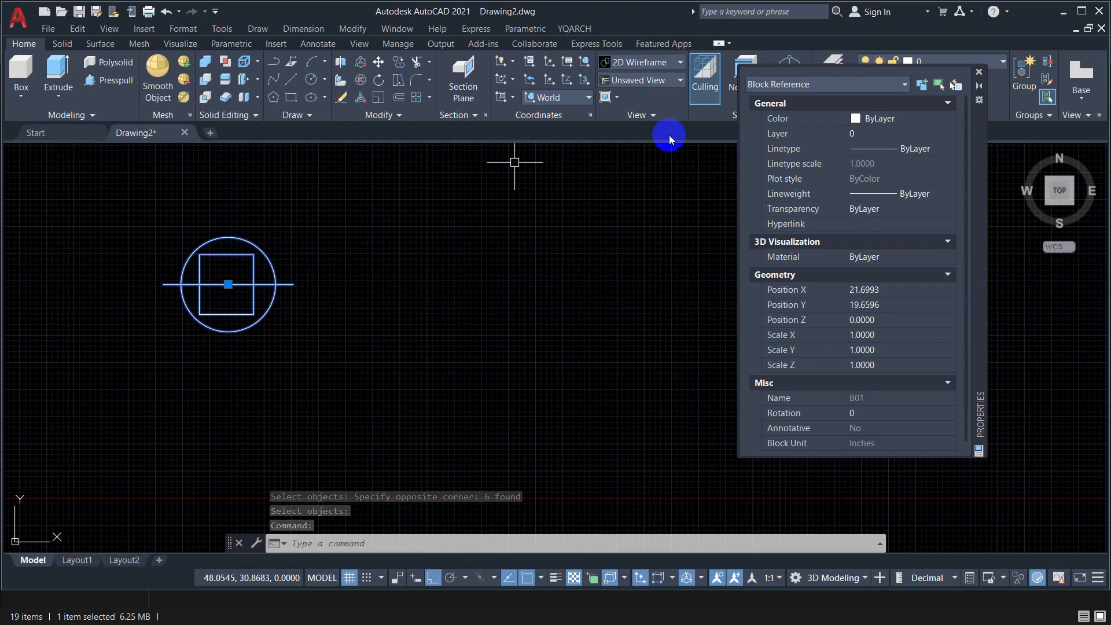
Show Properties, select the circled-square symbol to confirm it is block B01, then deselect and zoom out
right_click(258, 238)
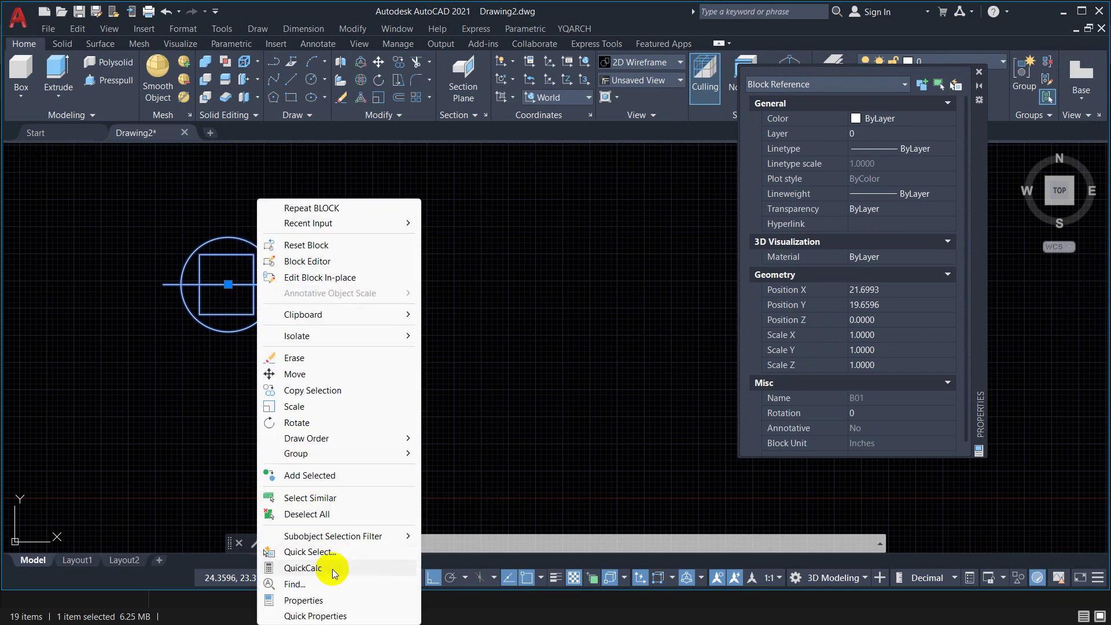
click(322, 597)
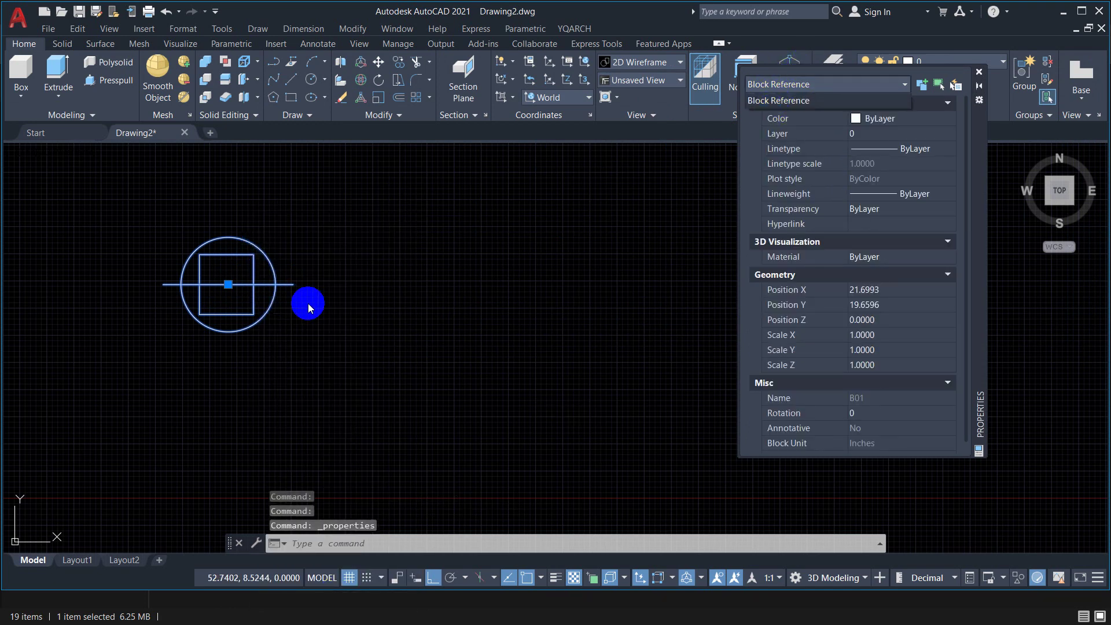
key(Escape)
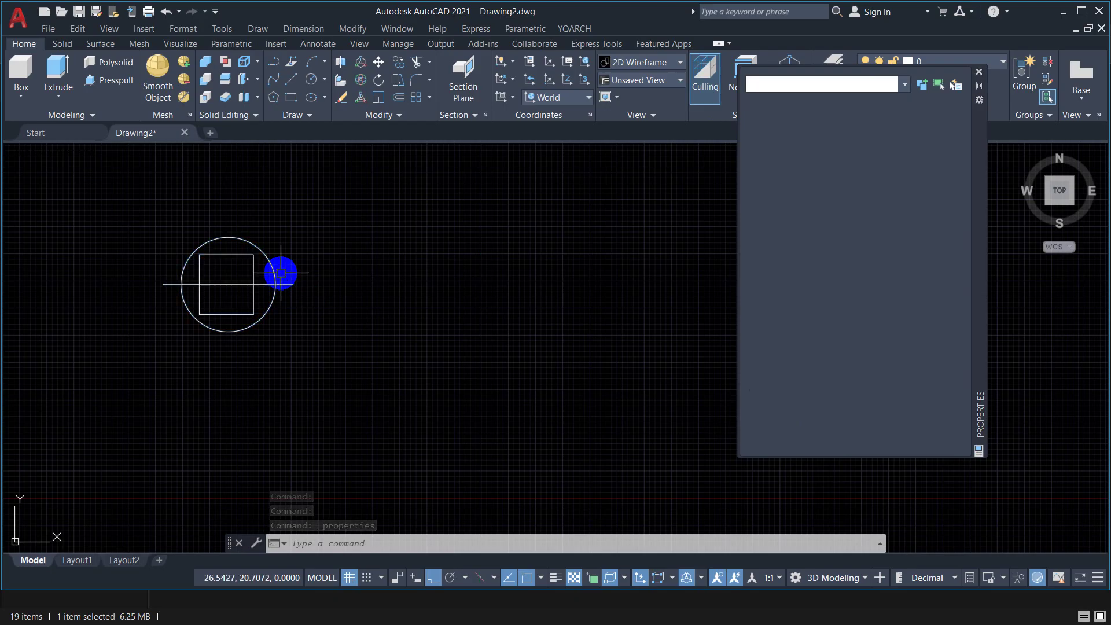
middle_drag(278, 263, 258, 236)
click(240, 225)
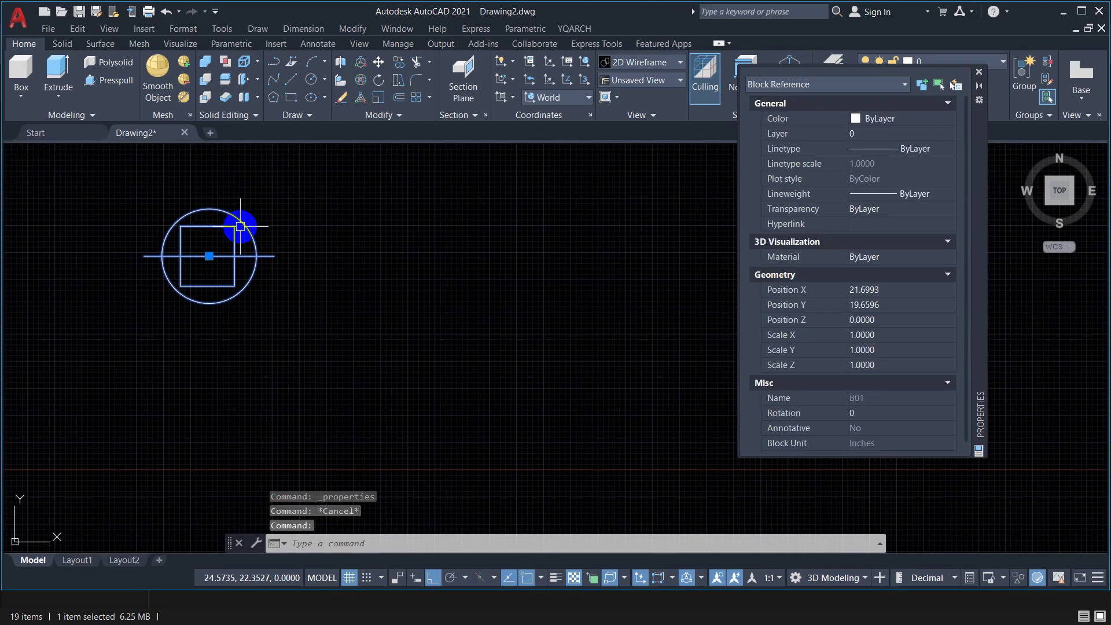
key(Escape)
click(250, 252)
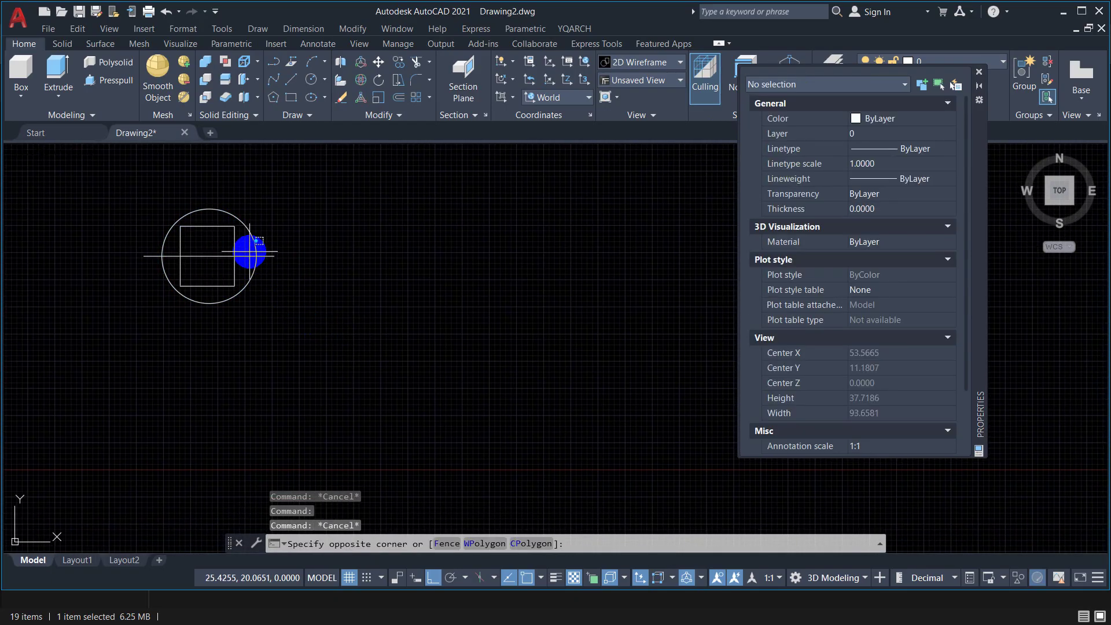
click(261, 290)
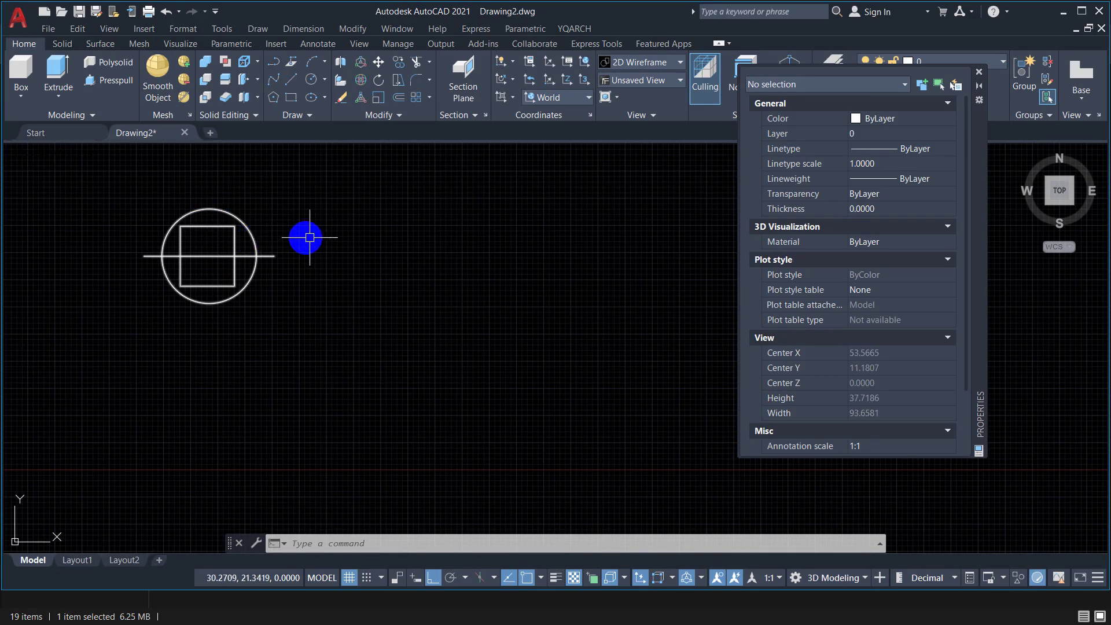
scroll(313, 347, down, 2)
middle_drag(330, 365, 268, 340)
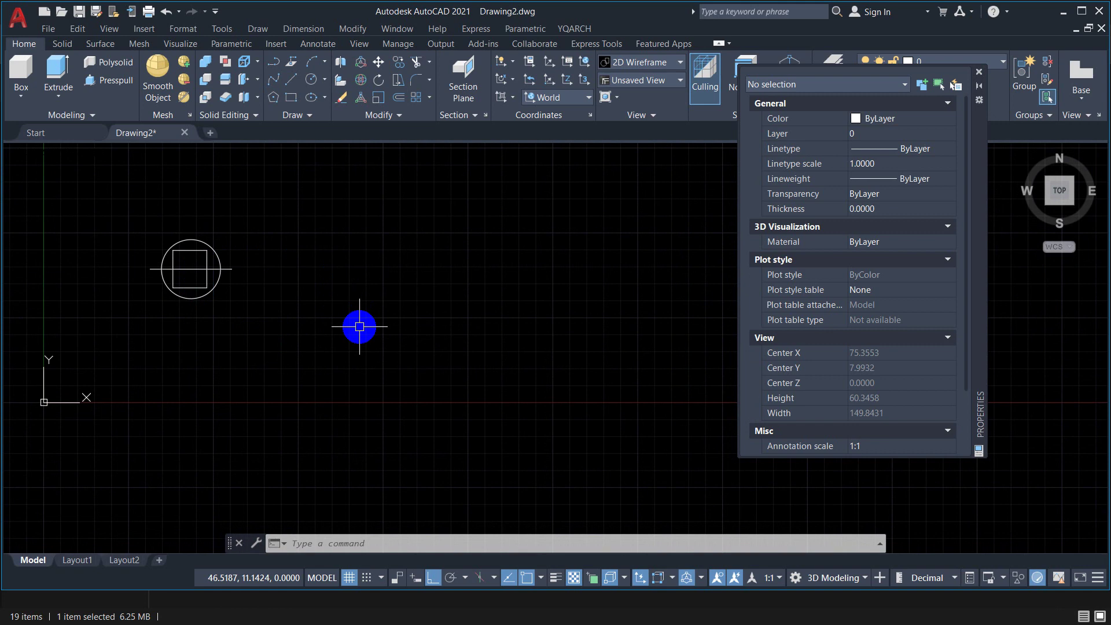
Draw a large circle right of B01 and a small circle on its top quadrant
text(c)
key(Return)
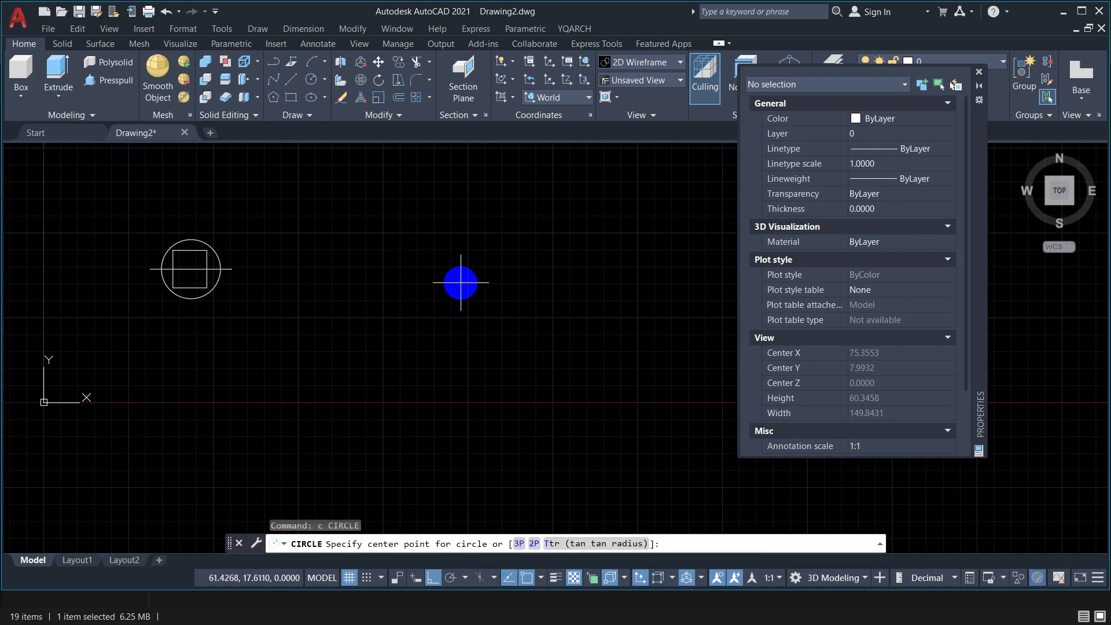
click(461, 283)
click(475, 262)
scroll(470, 271, up, 2)
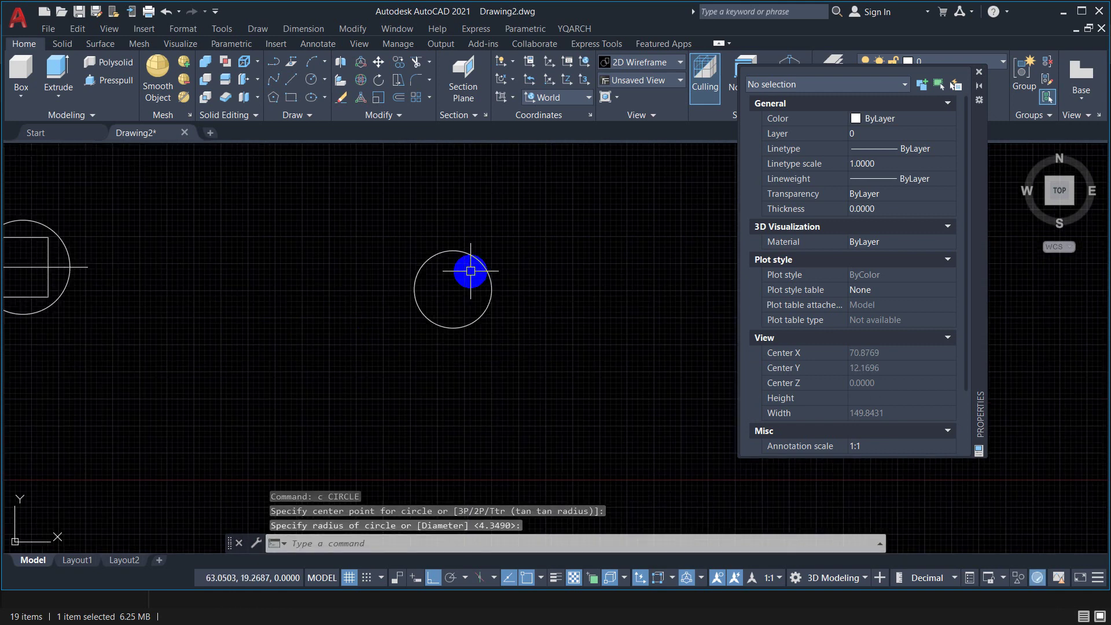
middle_drag(470, 271, 604, 333)
key(Return)
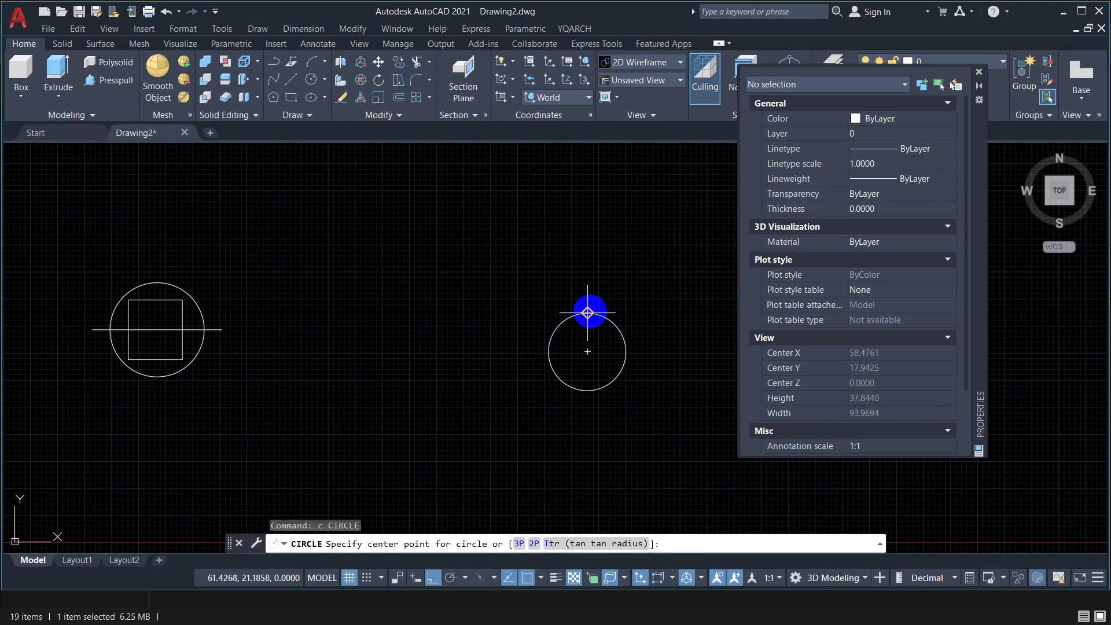
click(587, 313)
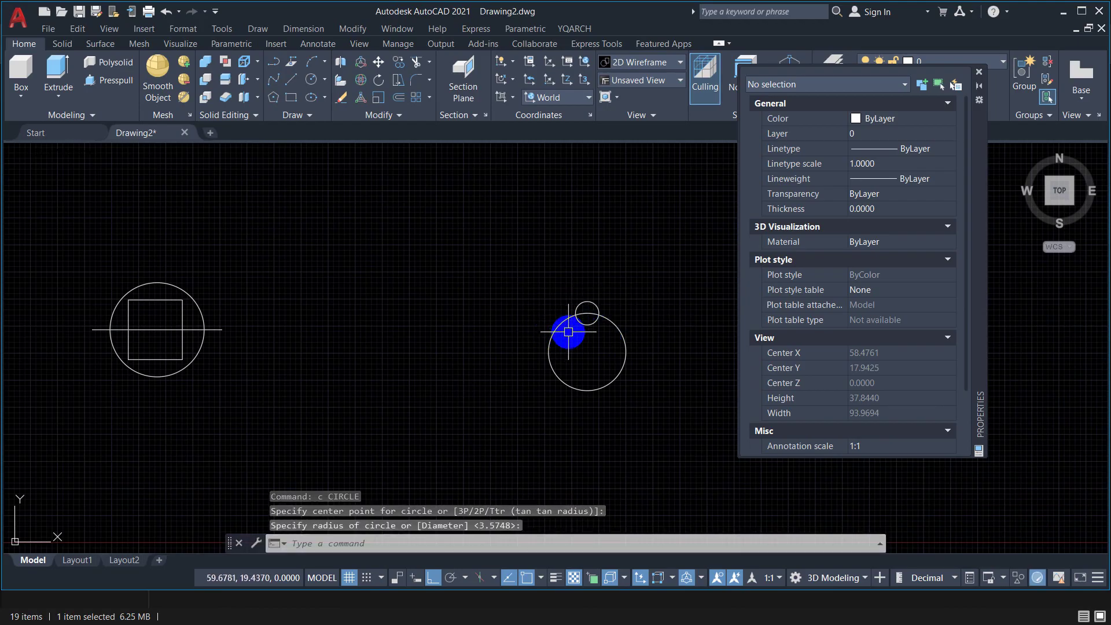
Copy the small circle to the left, bottom and right quadrants and the centre
middle_drag(568, 332, 504, 328)
click(496, 293)
click(543, 329)
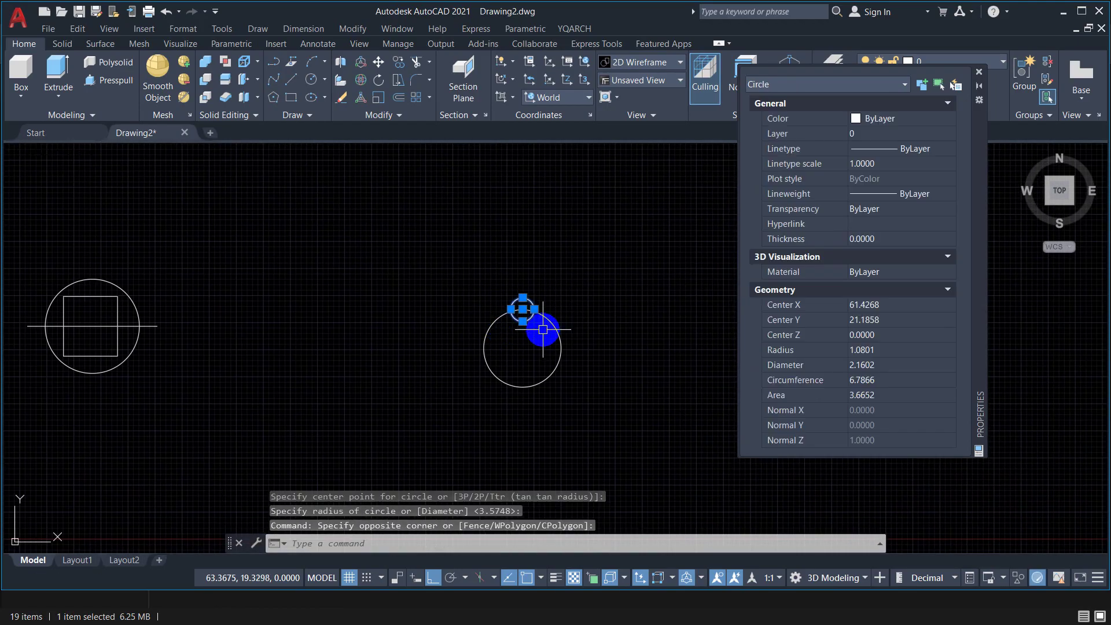
text(co)
key(Return)
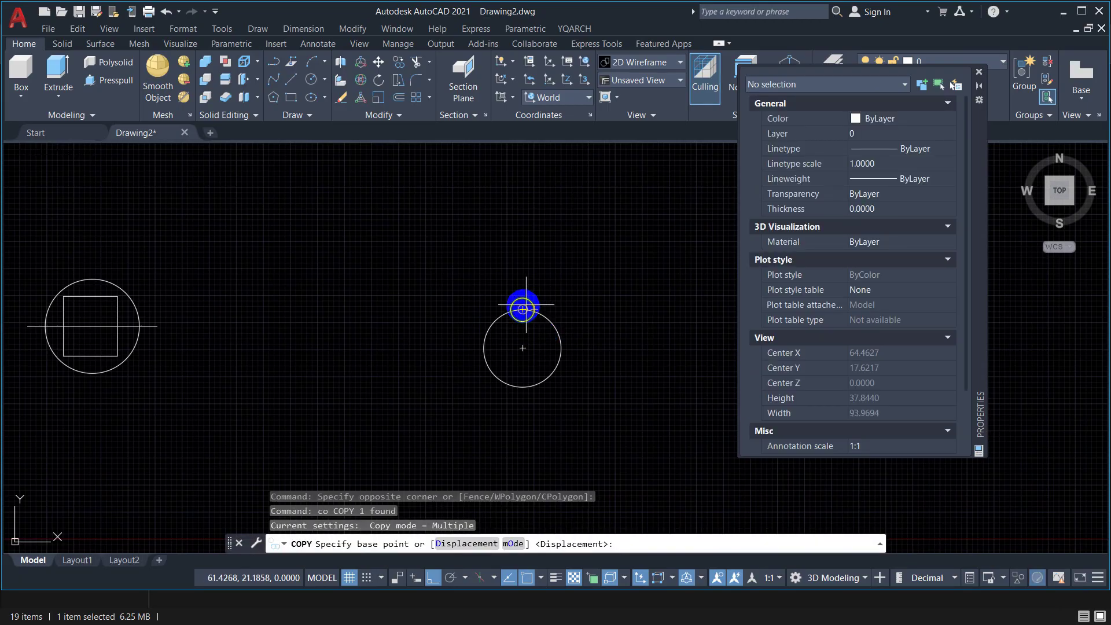
click(523, 309)
click(485, 348)
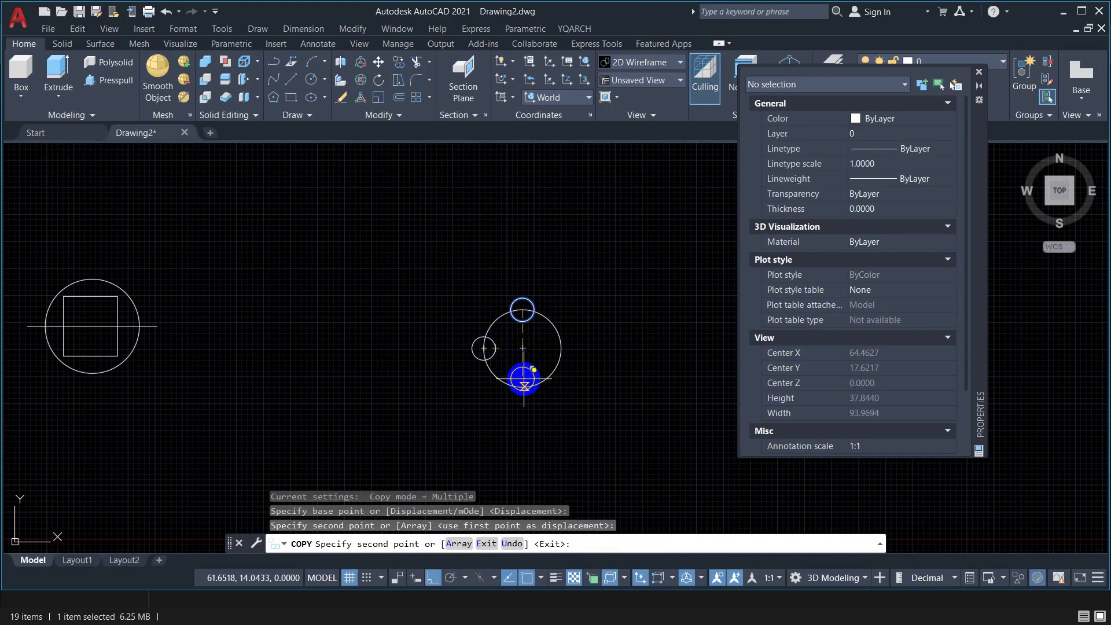
click(522, 386)
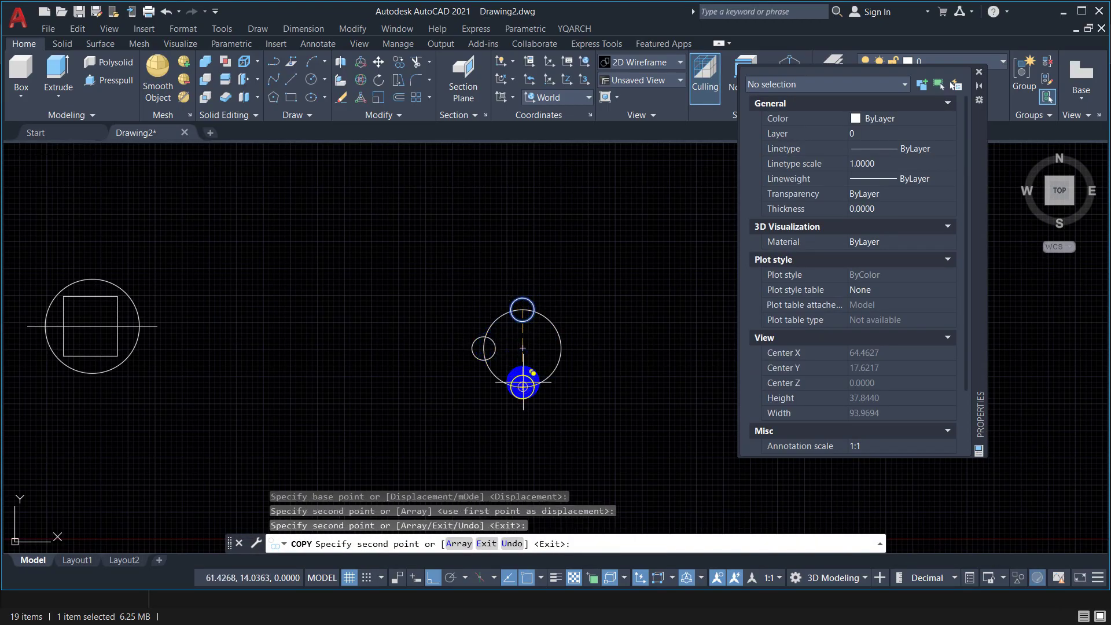
click(561, 348)
click(522, 349)
mouse_move(442, 367)
middle_down()
mouse_move(416, 355)
mouse_move(503, 314)
middle_up()
key(Return)
Pan and zoom to frame the new six-circle group
scroll(502, 315, down, 3)
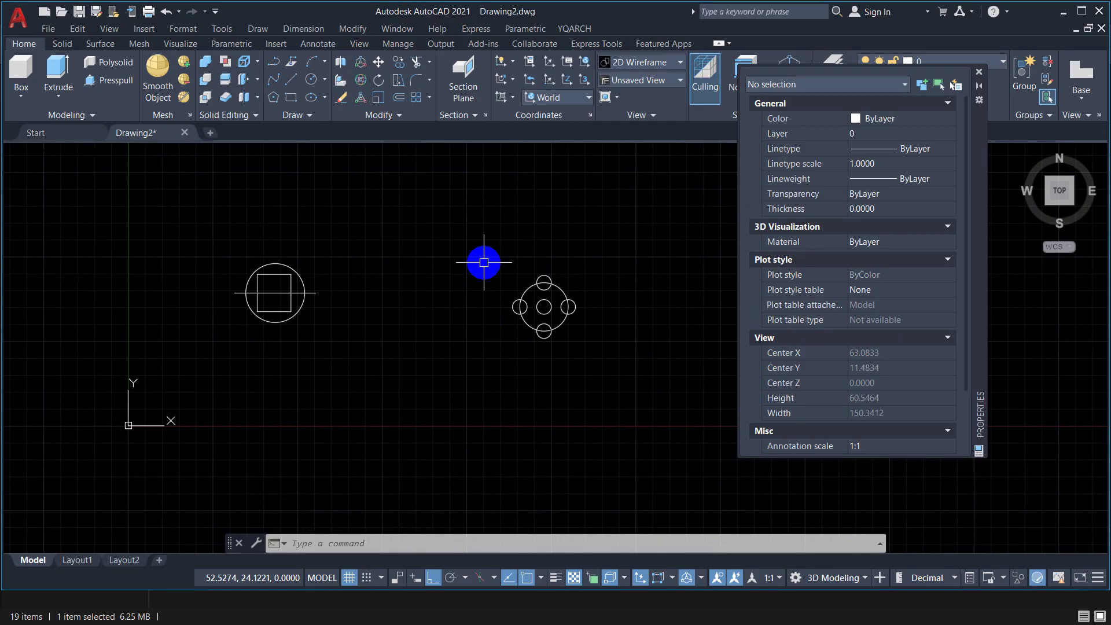
mouse_move(483, 262)
mouse_down()
mouse_move(471, 284)
mouse_move(486, 215)
mouse_up()
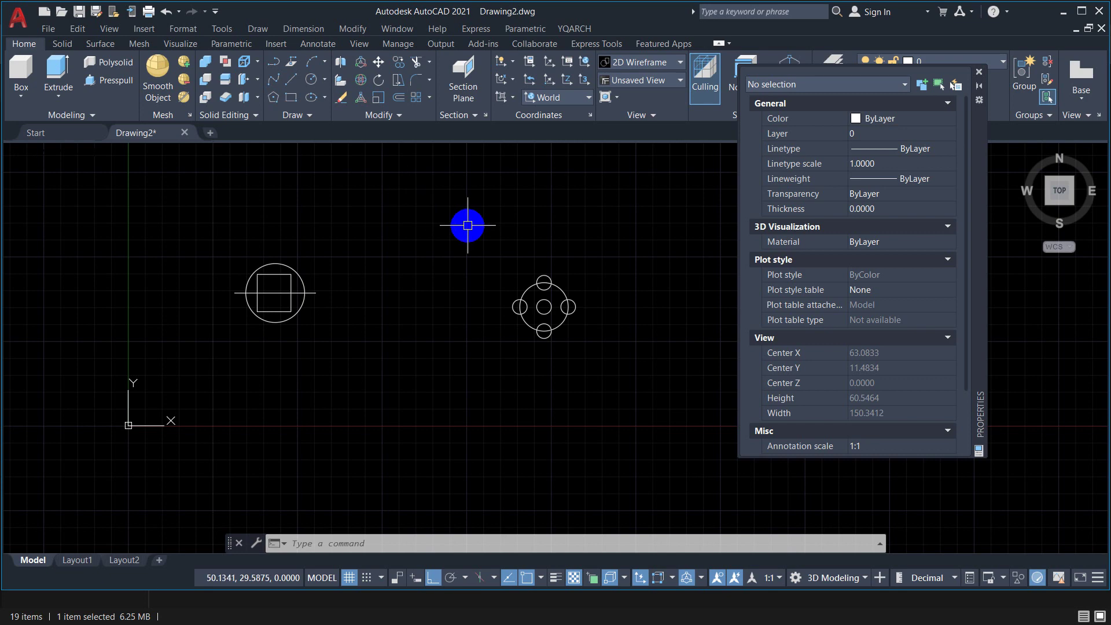
middle_drag(467, 229, 457, 231)
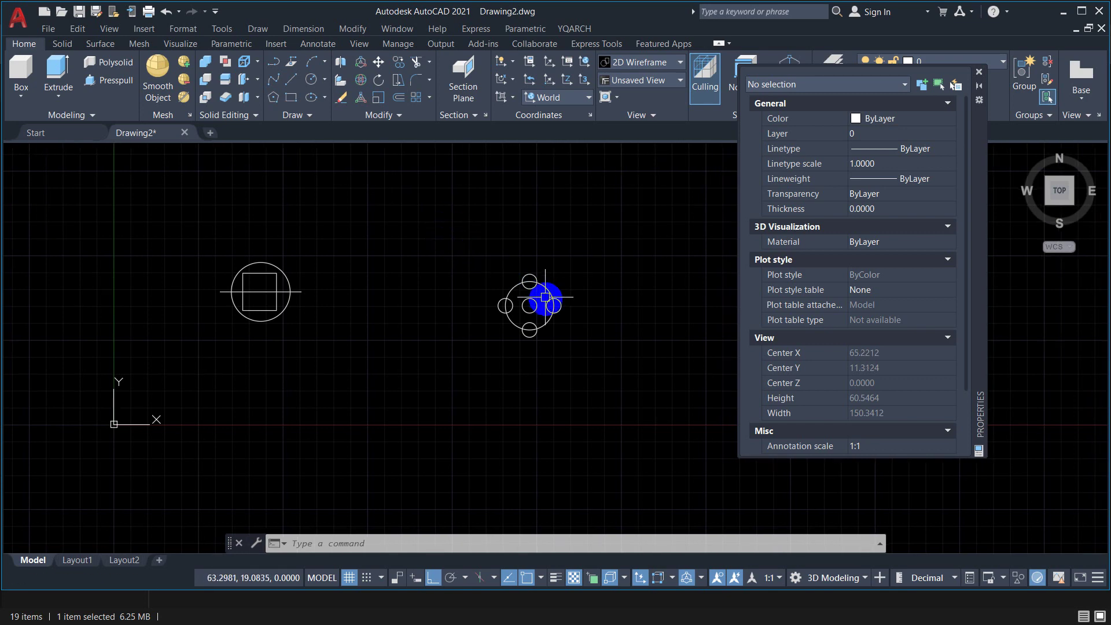
scroll(549, 300, up, 4)
scroll(549, 300, down, 2)
scroll(528, 293, down, 2)
click(453, 247)
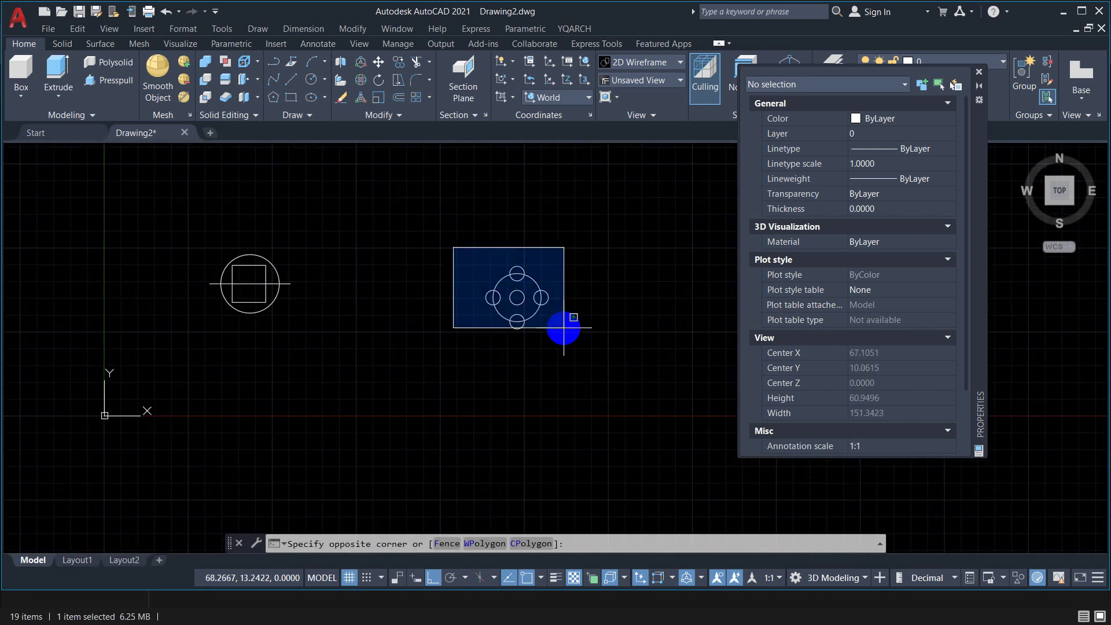
key(Escape)
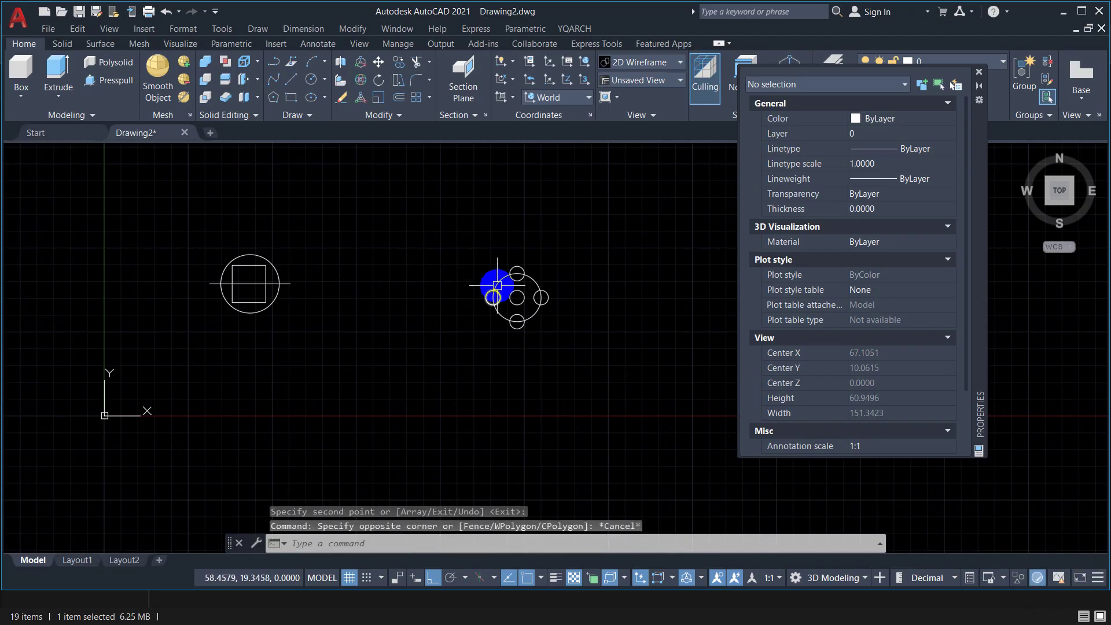
Create block B02 with base at the central circle's centre, window-selecting all six circles
middle_drag(494, 288, 433, 267)
text(B)
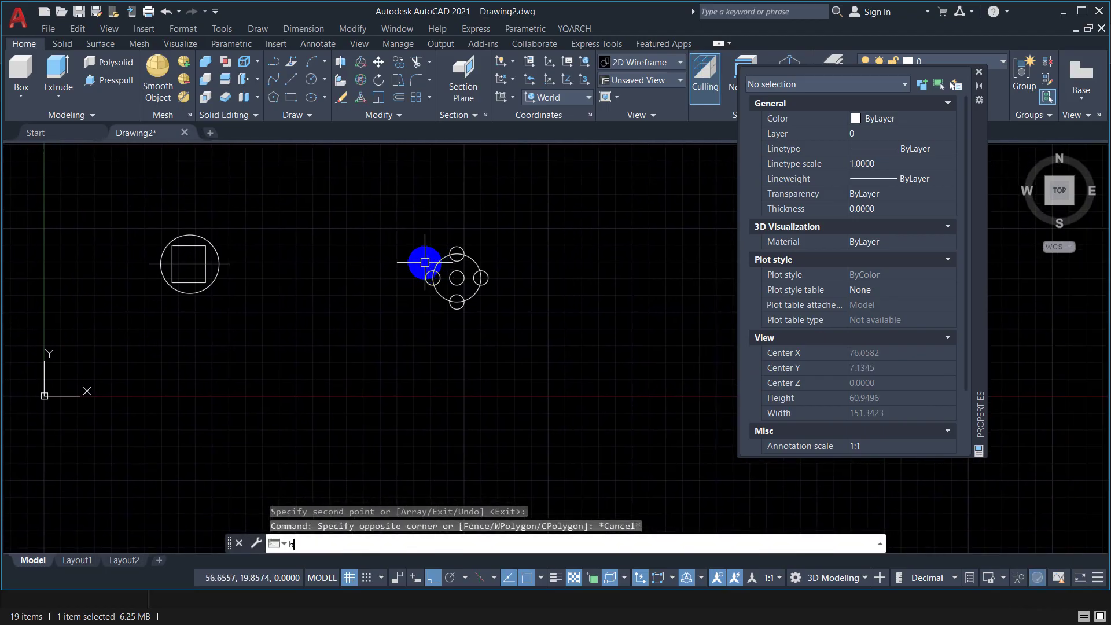
key(Return)
text(B02)
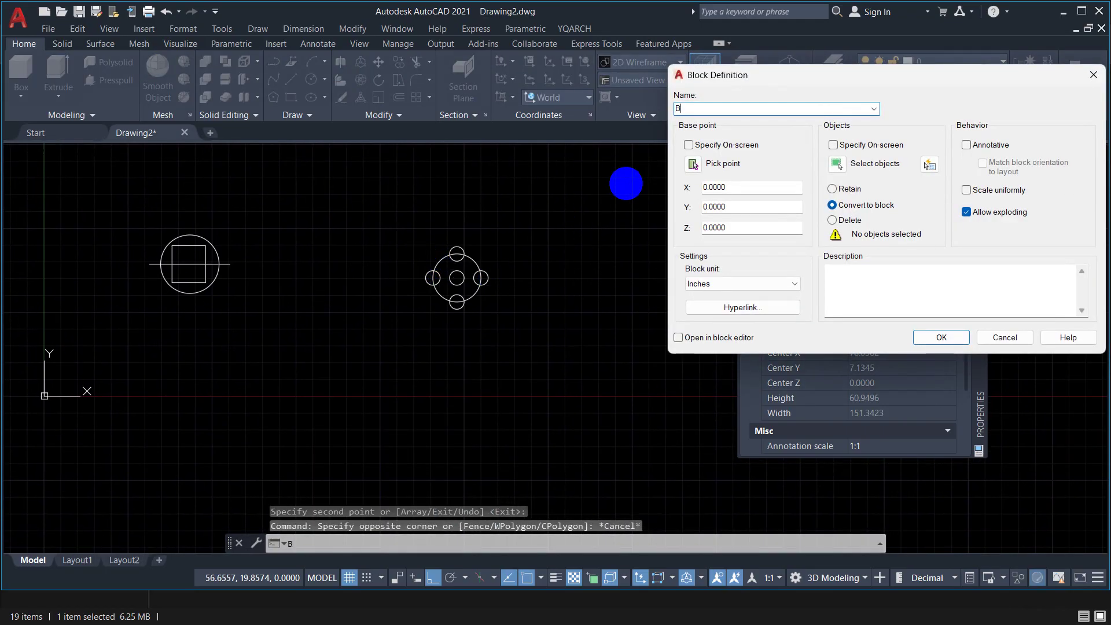
click(693, 164)
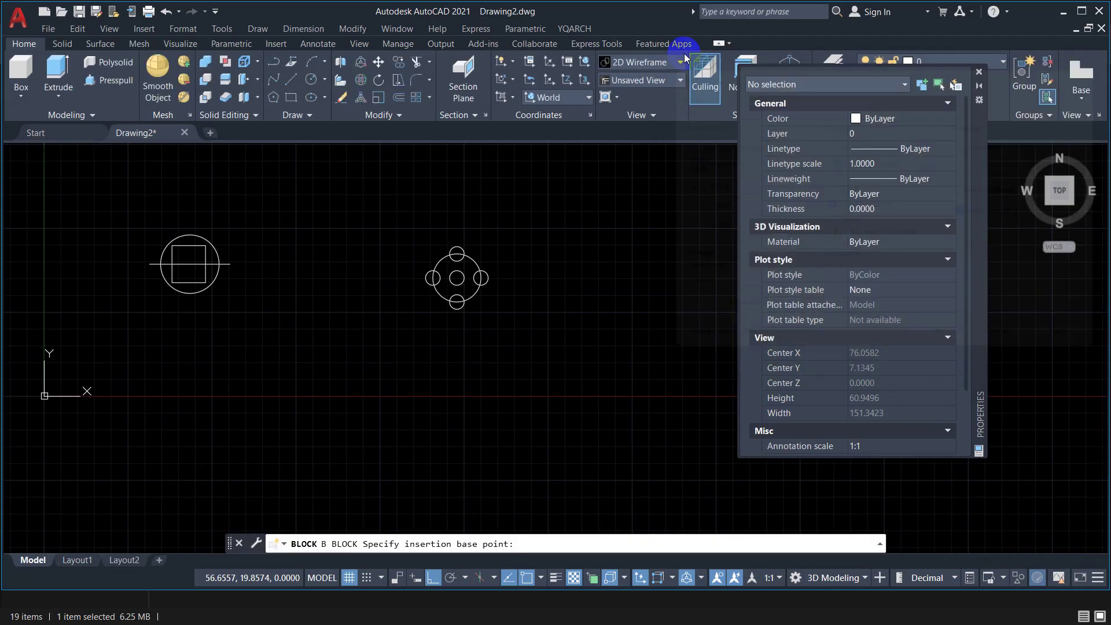
click(457, 278)
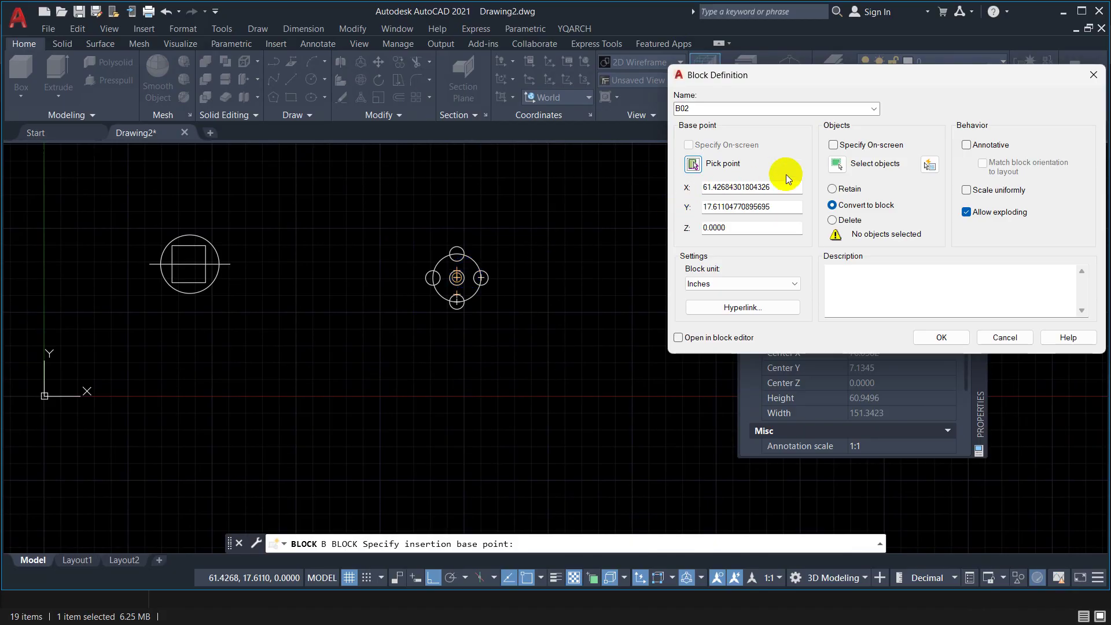
click(840, 162)
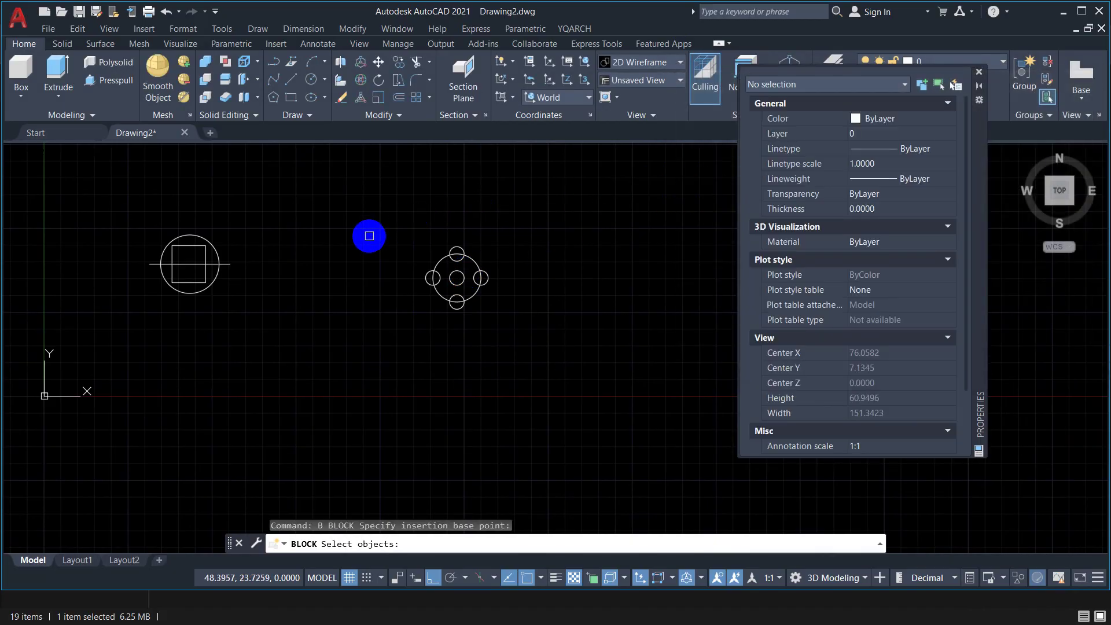
click(405, 211)
click(554, 343)
right_click(554, 344)
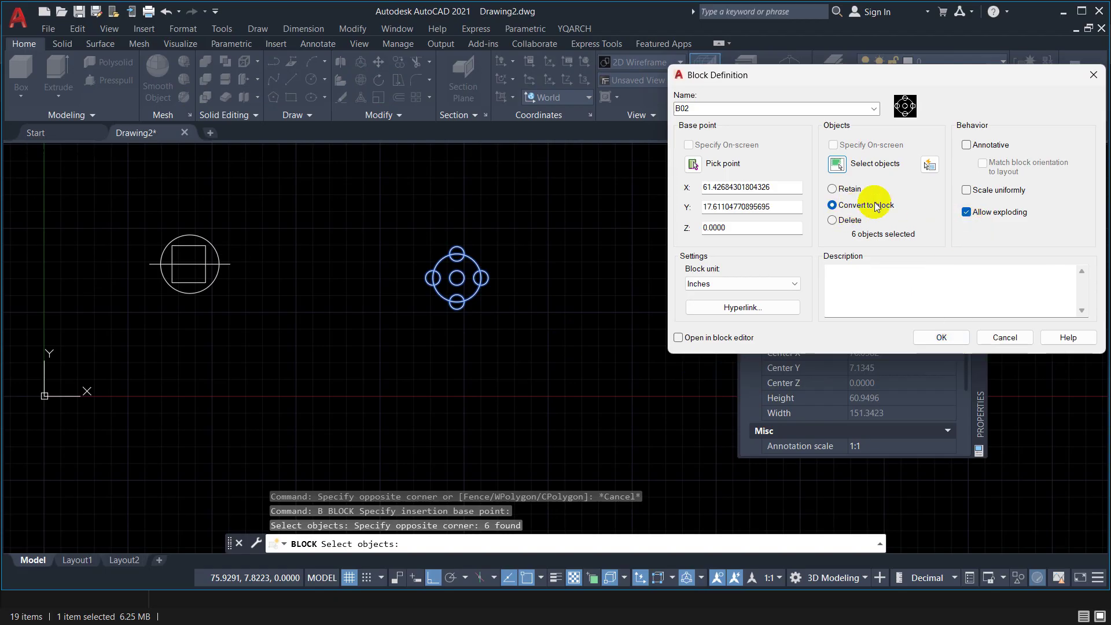
click(919, 346)
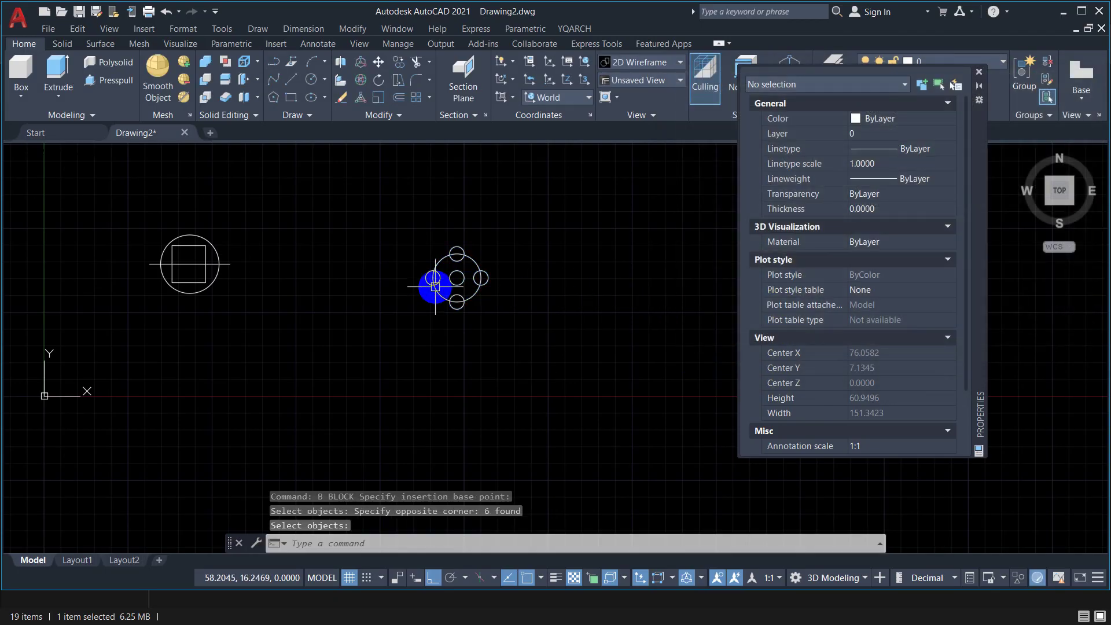
Select blocks B02 and B01 to compare them, then start moving B02 downward
click(422, 283)
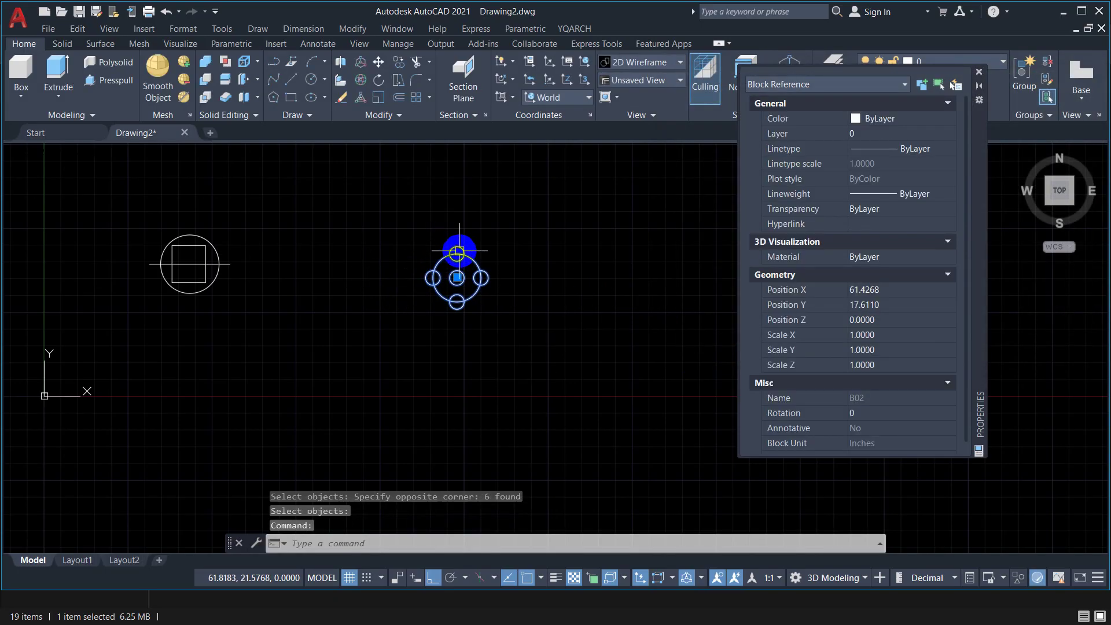
key(Escape)
click(213, 241)
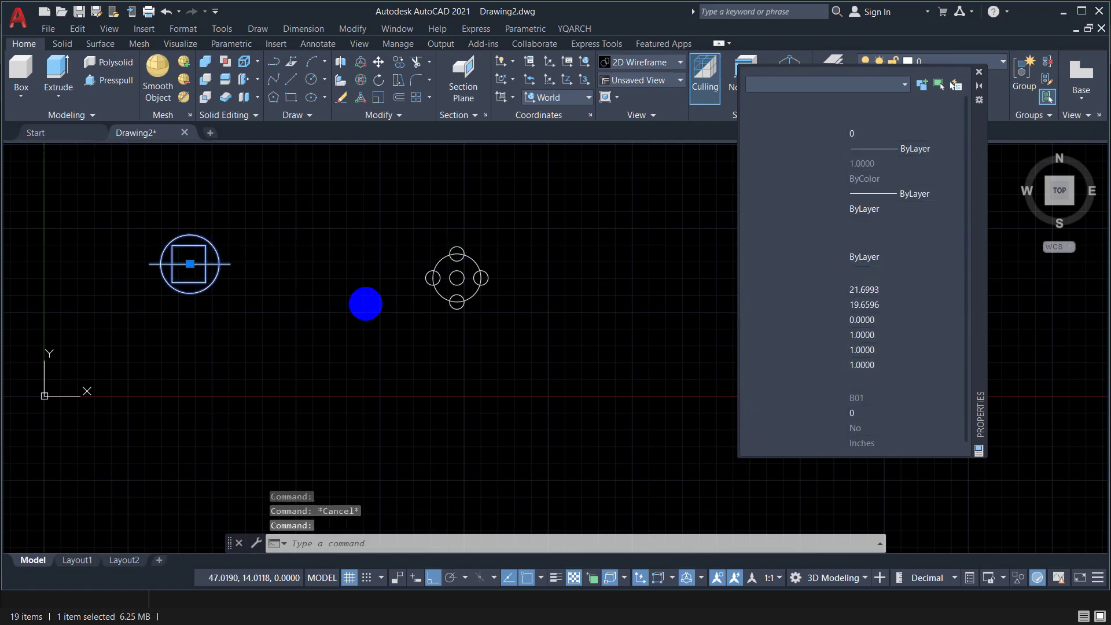
key(Escape)
click(384, 222)
click(561, 362)
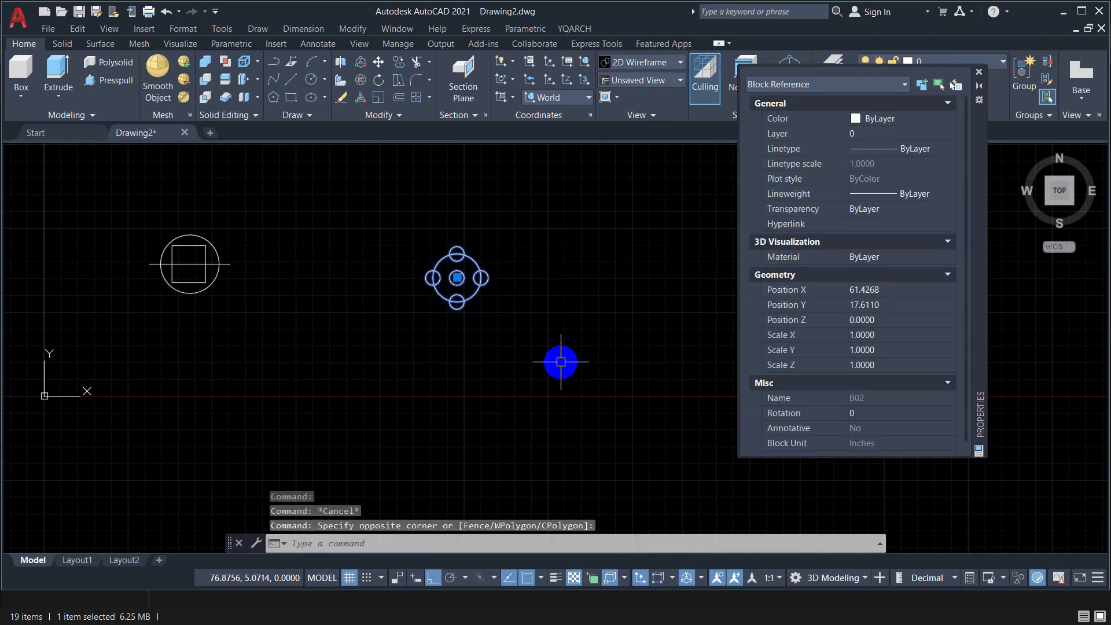
text(m)
key(Return)
click(392, 339)
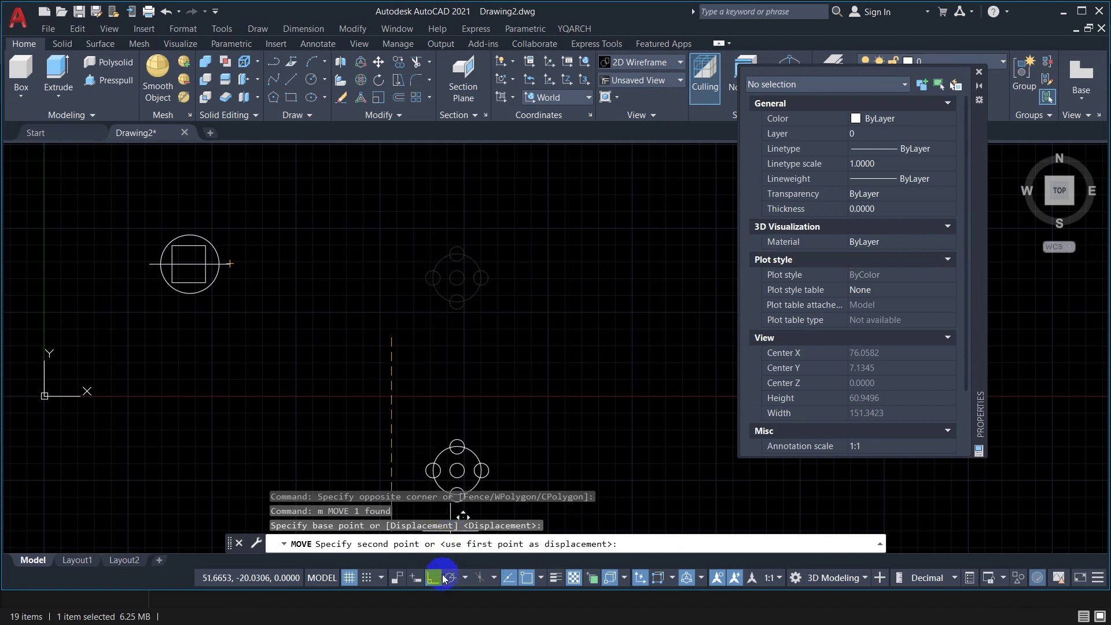
Drop block B02 at its new spot with Ortho off, then select block B01 at X 21.6993, Y 19.6596
click(442, 577)
click(289, 312)
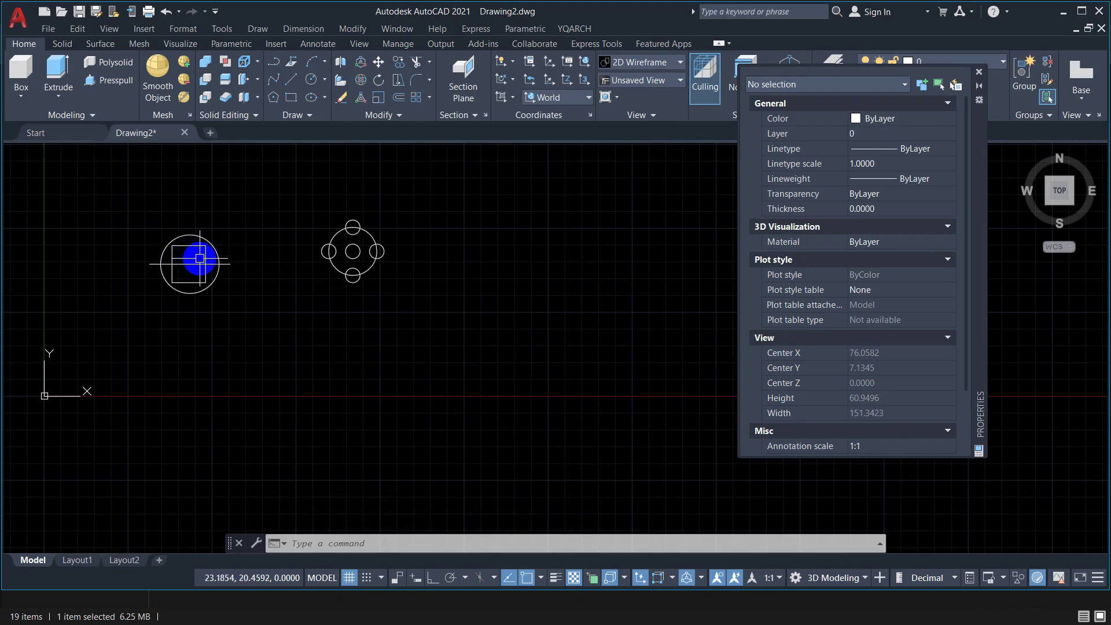
scroll(178, 254, up, 2)
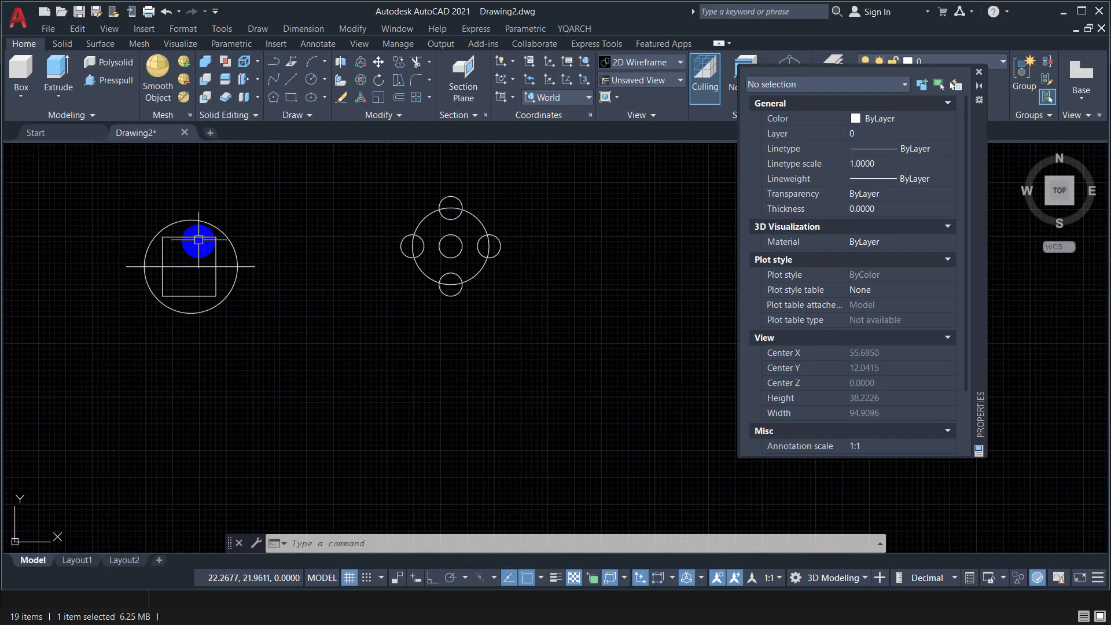
scroll(280, 263, down, 2)
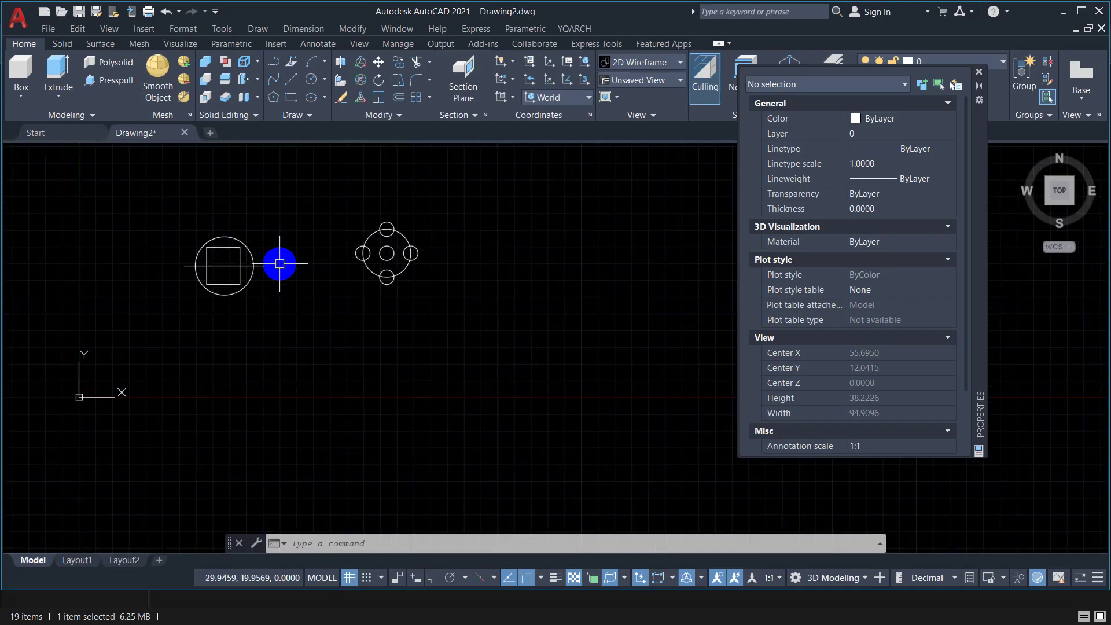
middle_drag(279, 263, 227, 247)
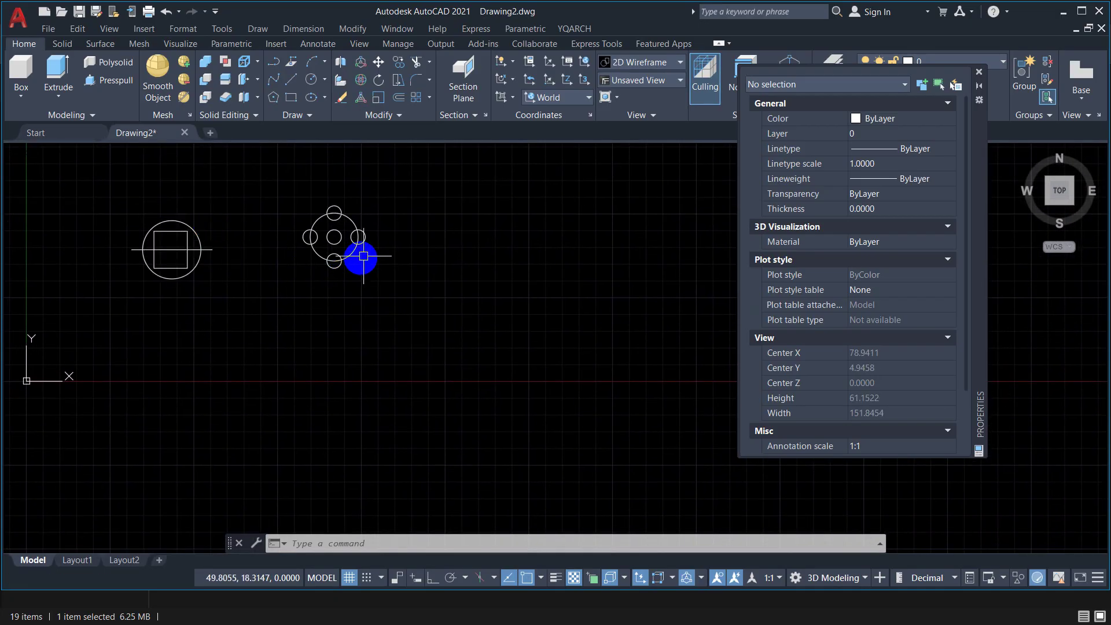
click(169, 226)
Open block B01 in the Block Editor through Edit Block Definition
click(143, 275)
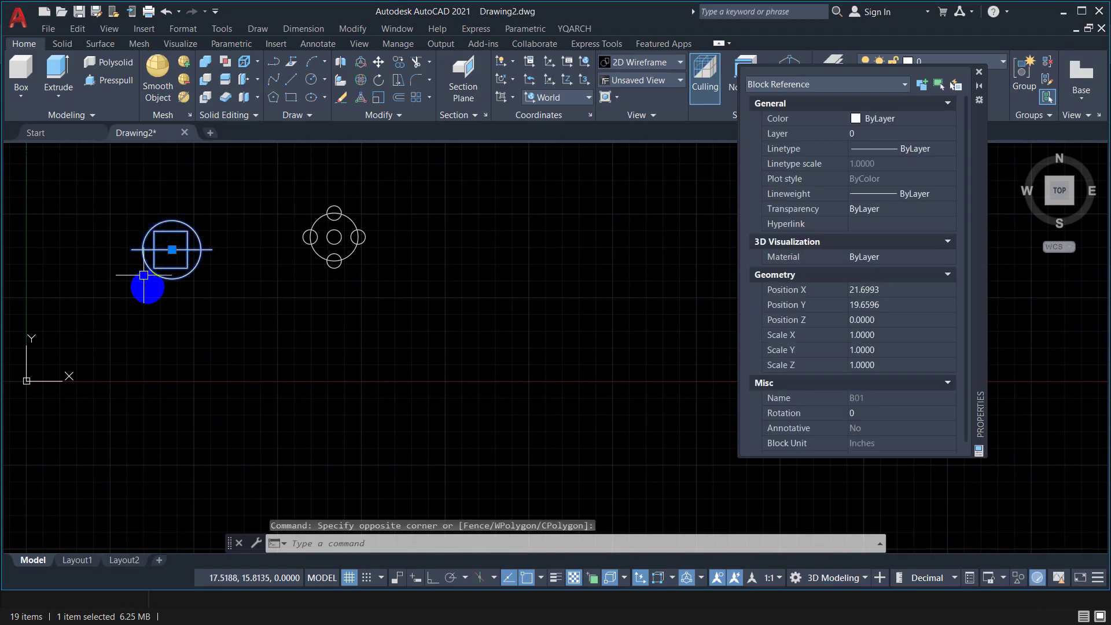
drag(144, 275, 185, 240)
double_click(185, 240)
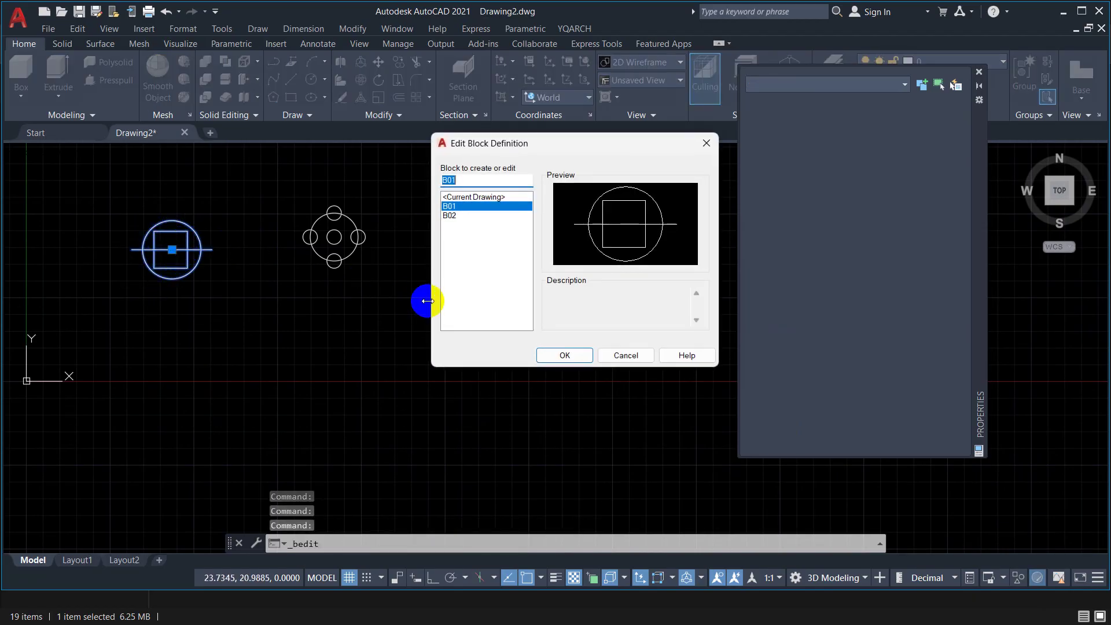
click(551, 355)
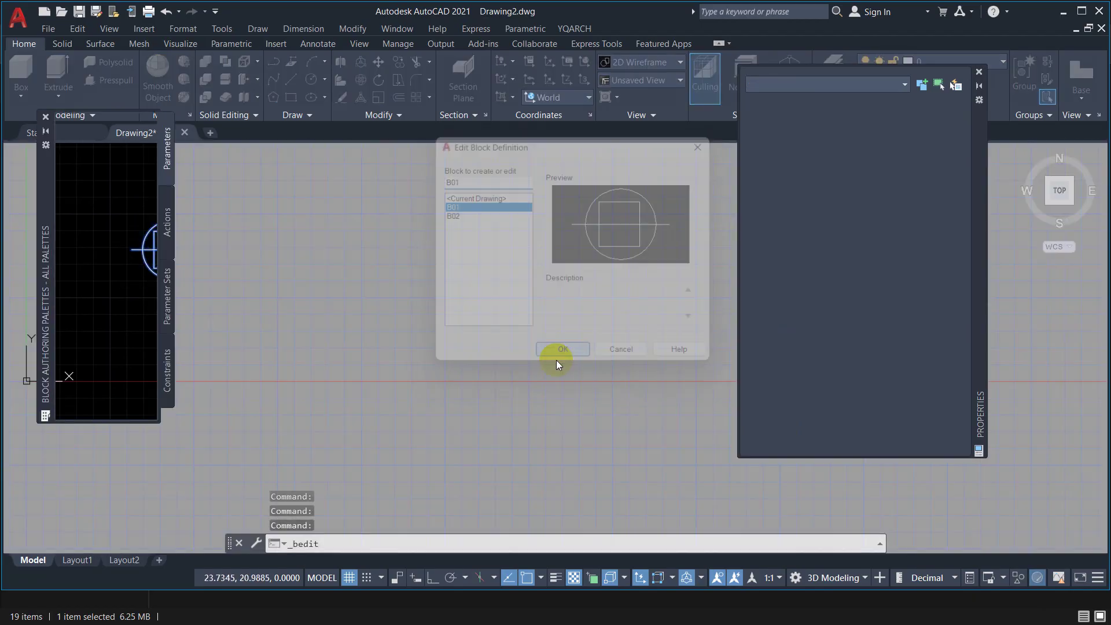
Close the Properties palette and exit the Block Editor, saving the changes to B01
click(977, 73)
scroll(560, 209, down, 2)
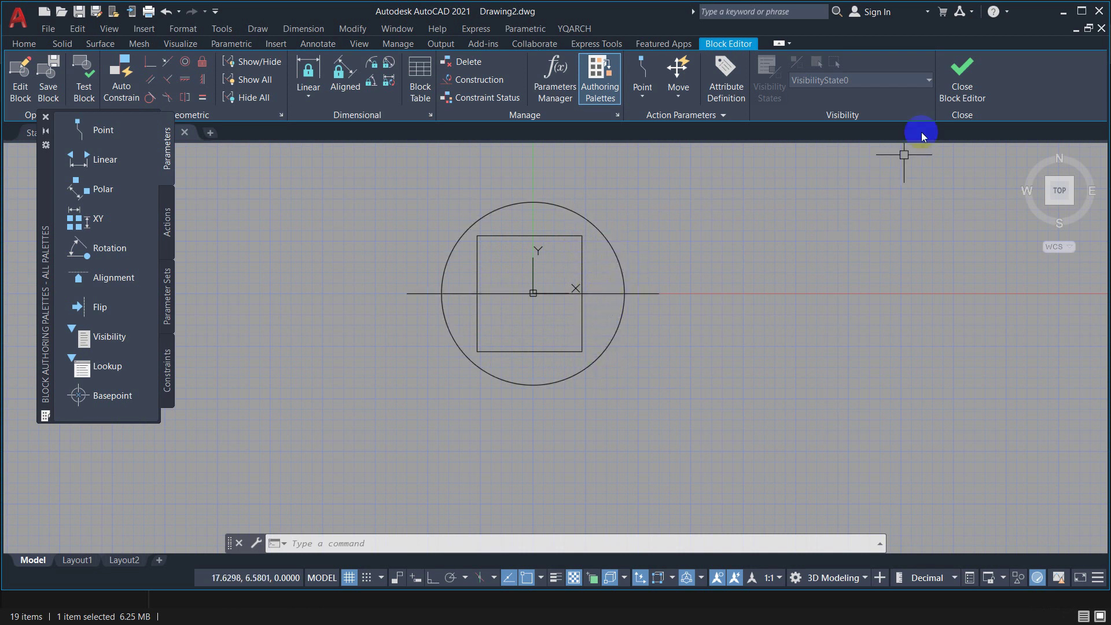
click(961, 81)
click(489, 290)
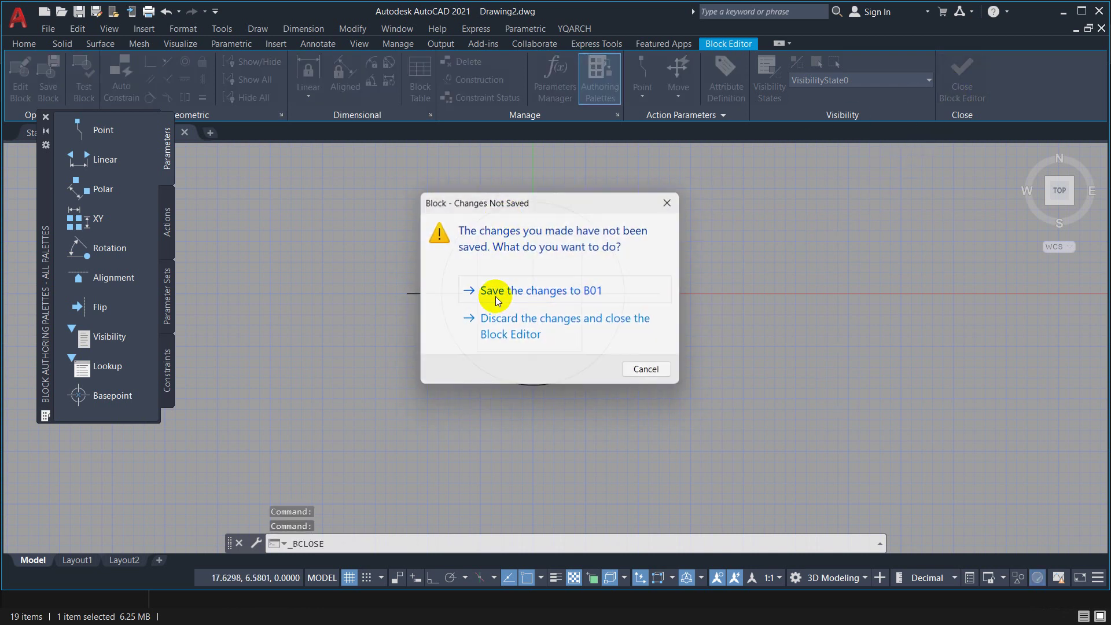
scroll(496, 297, up, 2)
Move the four-circle block left, closer to the circle-and-square block B01
middle_drag(496, 296, 568, 303)
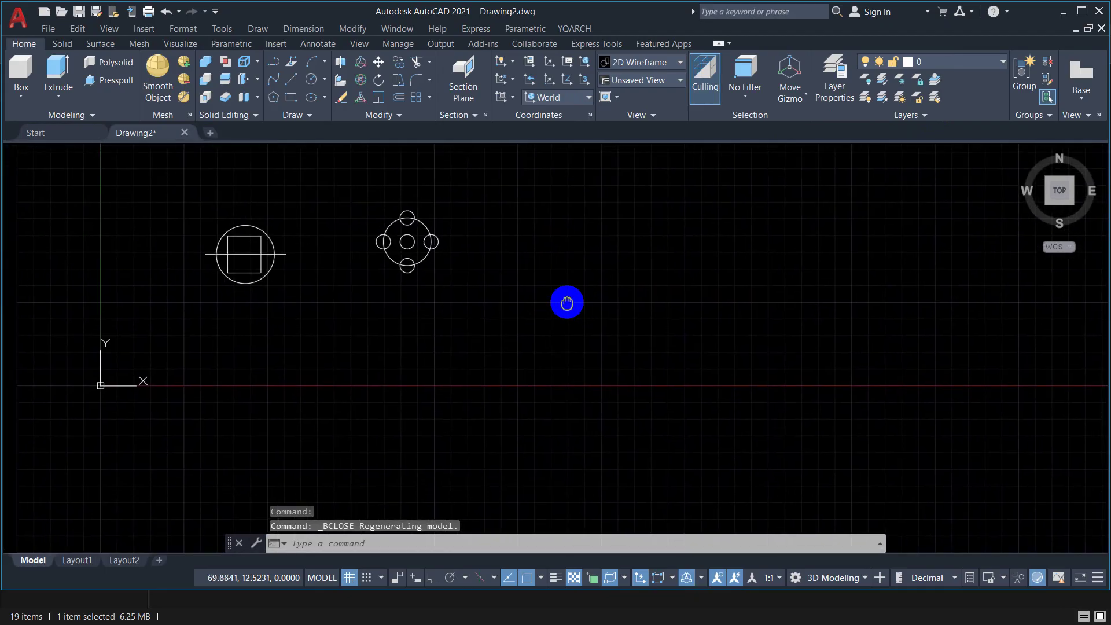
scroll(405, 265, down, 2)
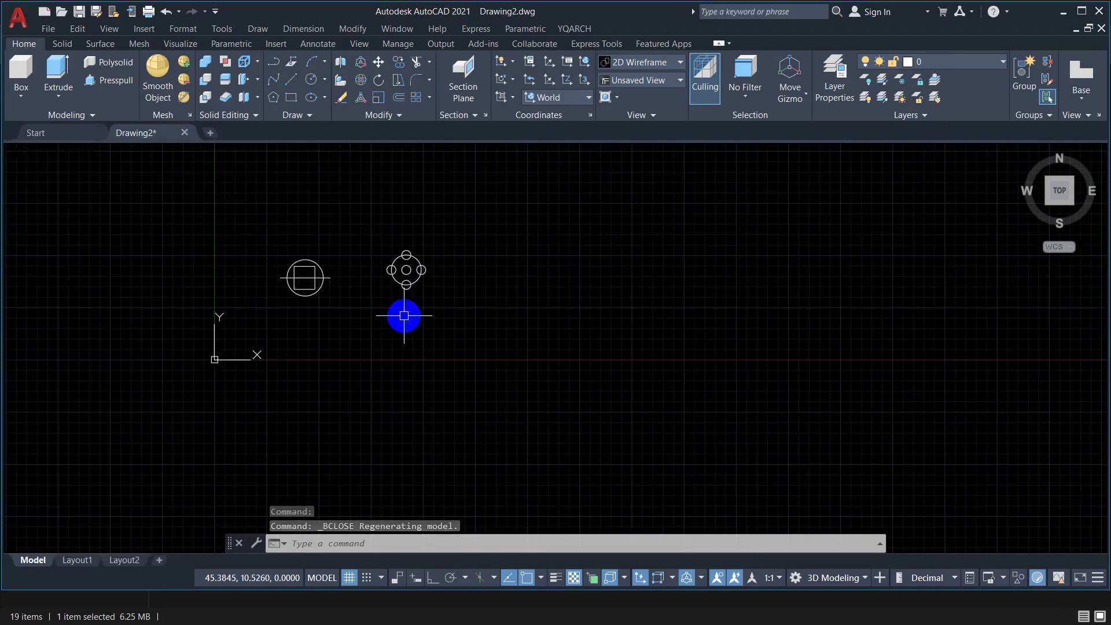
click(375, 239)
click(465, 309)
text(m)
key(Return)
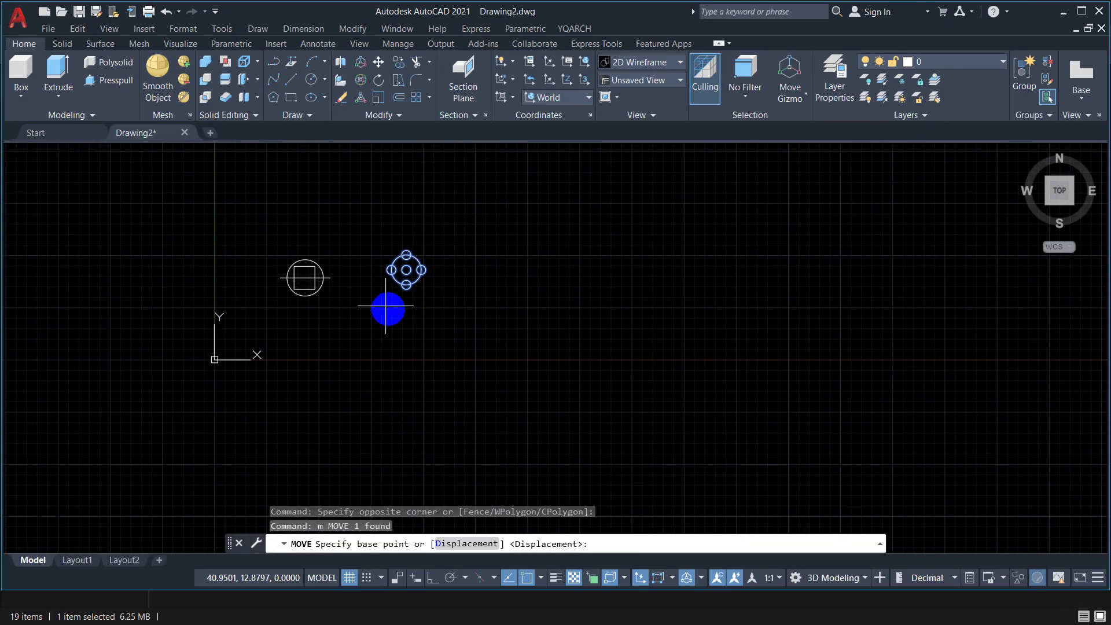
click(390, 310)
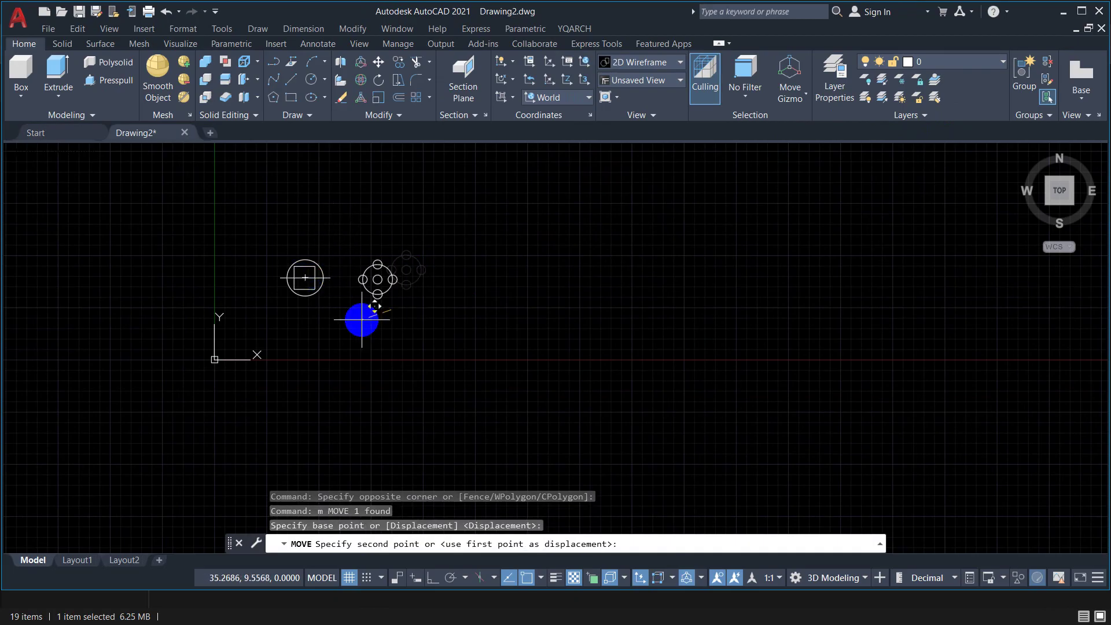
click(377, 317)
middle_drag(449, 313, 373, 285)
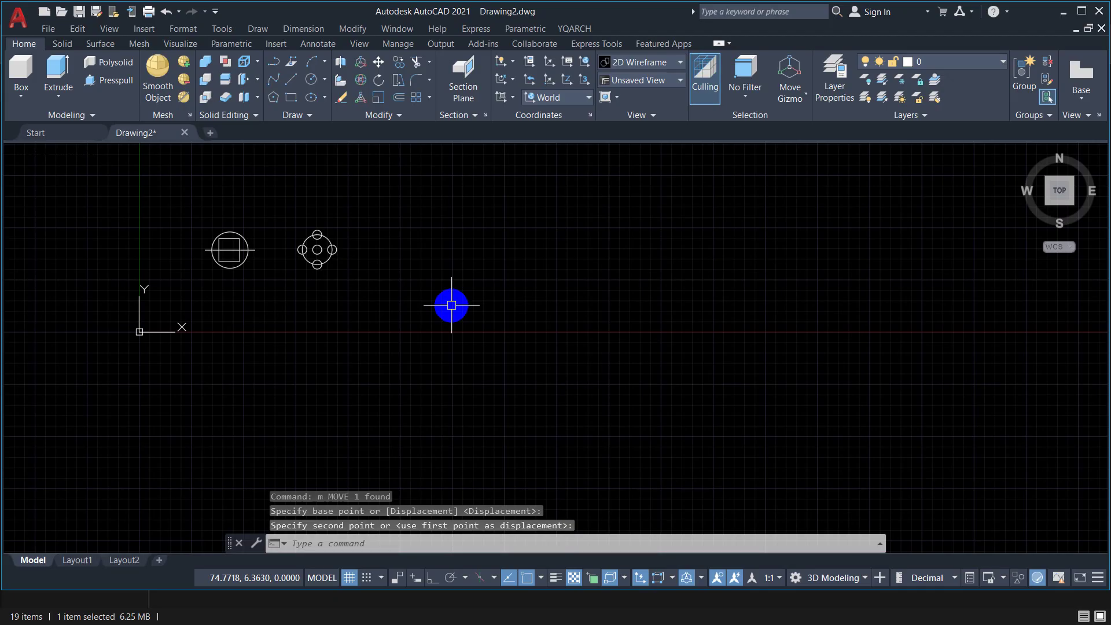
Draw a square with RECTANG to the right of the blocks
text(rec)
key(Return)
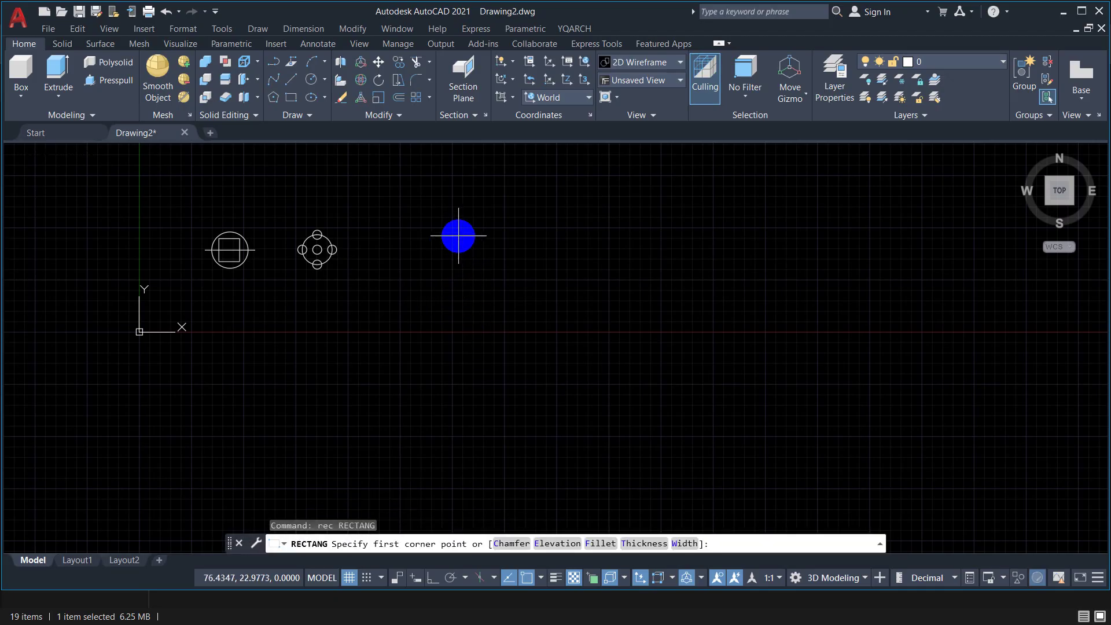
click(456, 236)
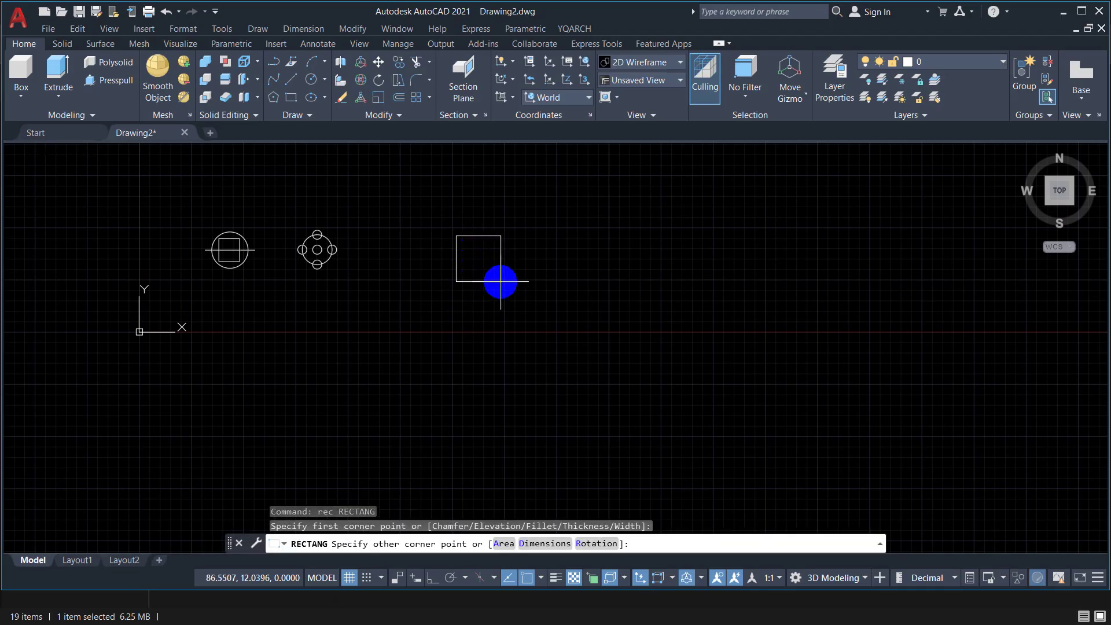
click(500, 281)
Copy the square horizontally to its right with Ortho on
text(co)
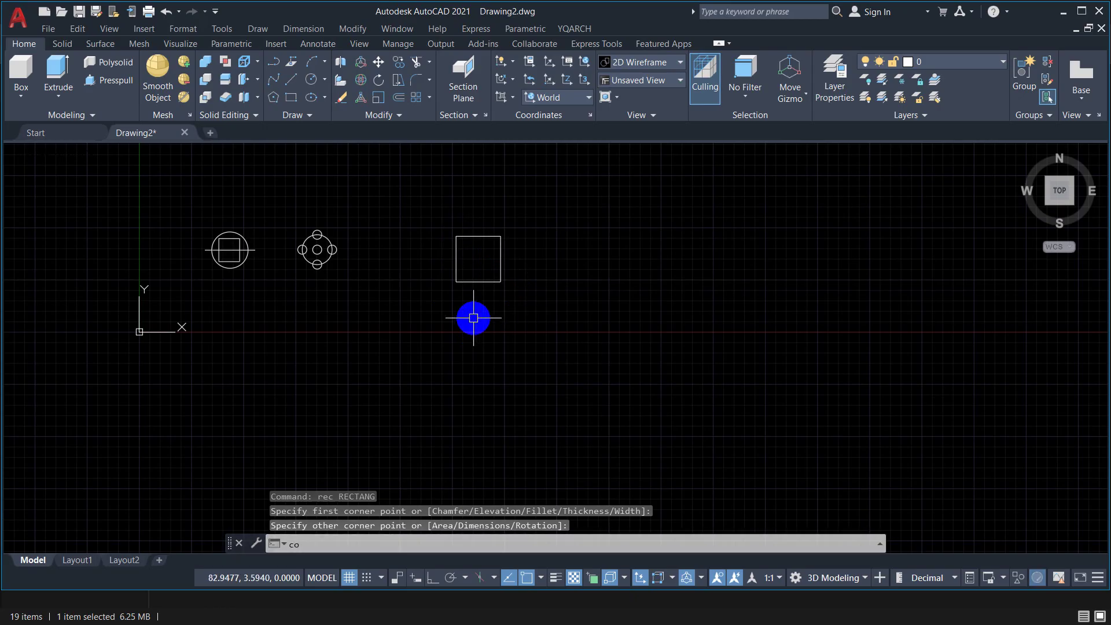
key(Return)
click(601, 354)
key(Return)
click(421, 292)
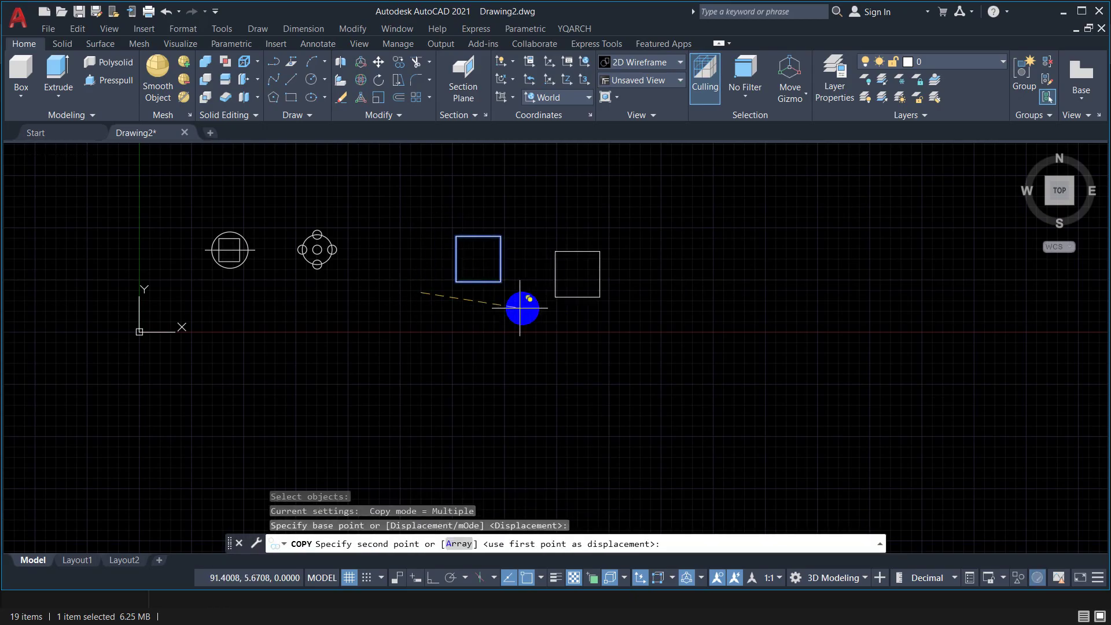
click(429, 577)
click(530, 316)
key(Return)
scroll(538, 320, up, 2)
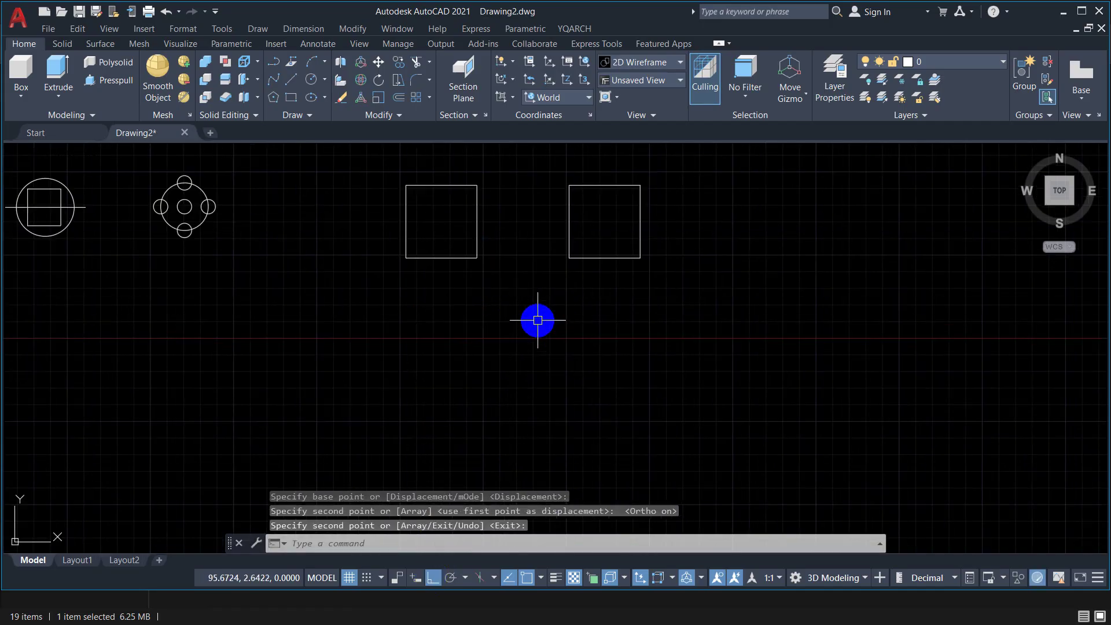
middle_drag(538, 320, 610, 345)
scroll(614, 348, down, 2)
Draw both corner-to-corner diagonals in the left square, forming an X
text(l)
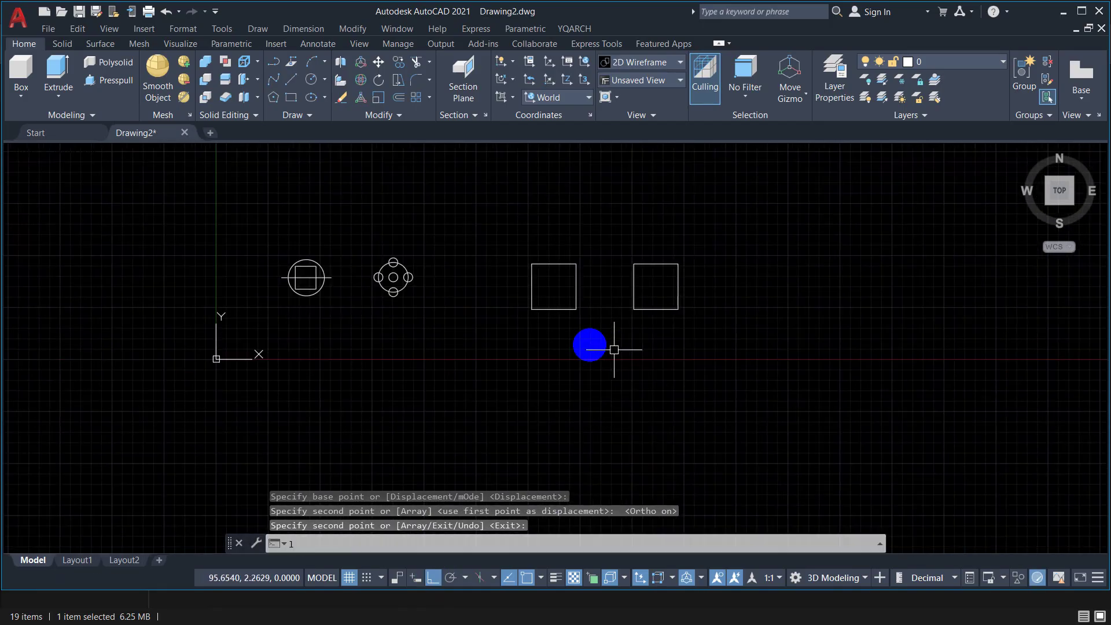
key(Return)
click(532, 264)
click(576, 309)
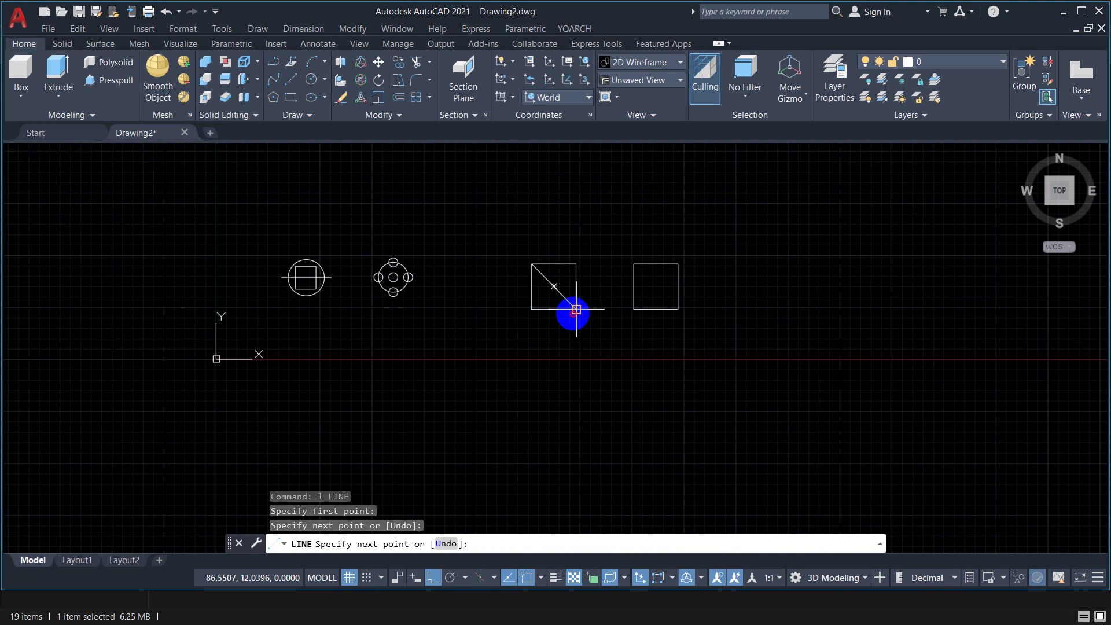
key(Return)
key(Return)
click(532, 310)
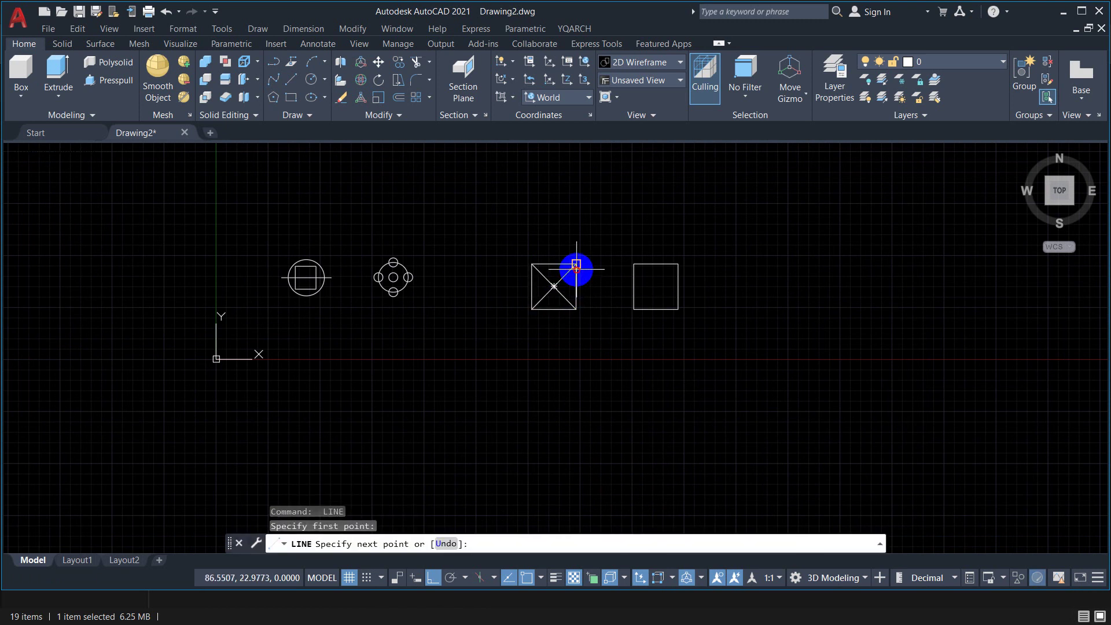
click(576, 265)
key(Return)
middle_drag(596, 255, 582, 267)
key(Escape)
key(Escape)
key(Escape)
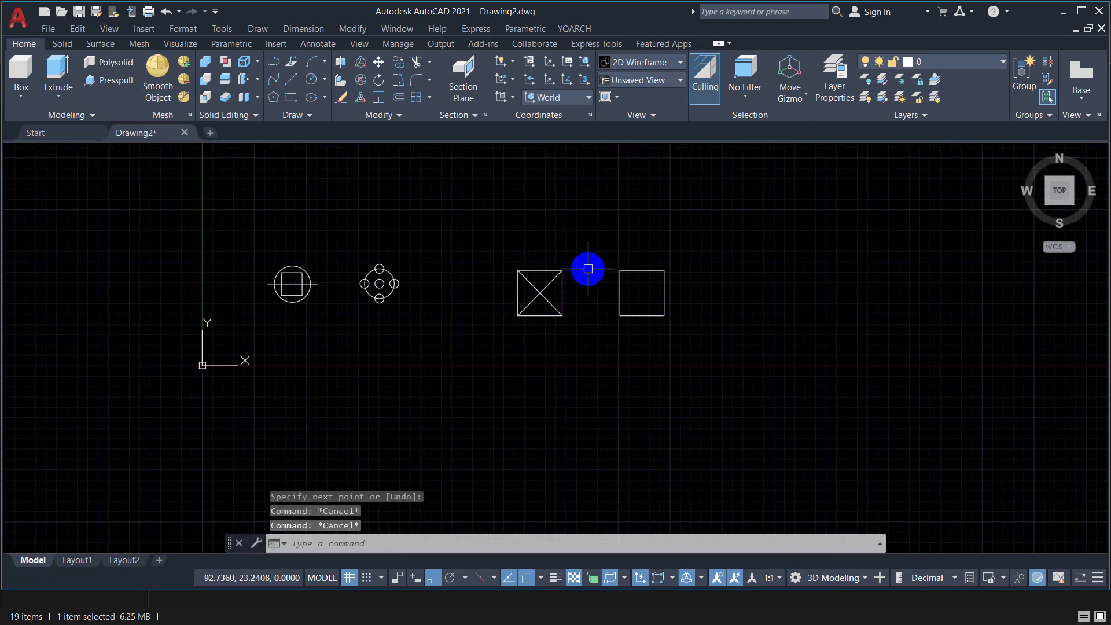
scroll(584, 268, up, 2)
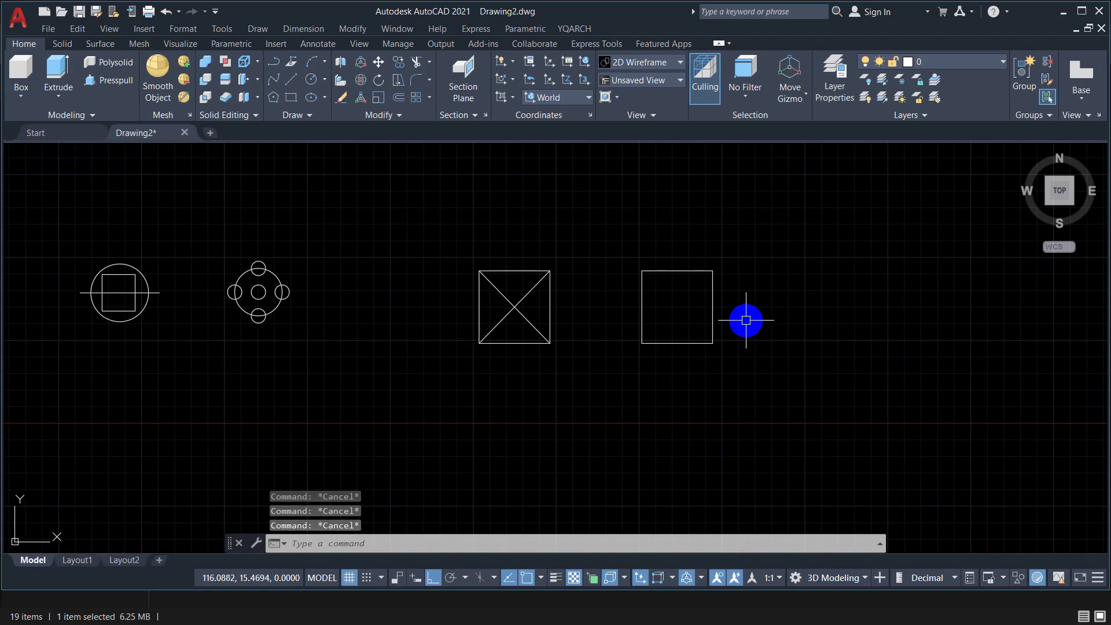
Draw a circle inside the right square, centred in it and reaching its top edge
text(c)
key(BackSpace)
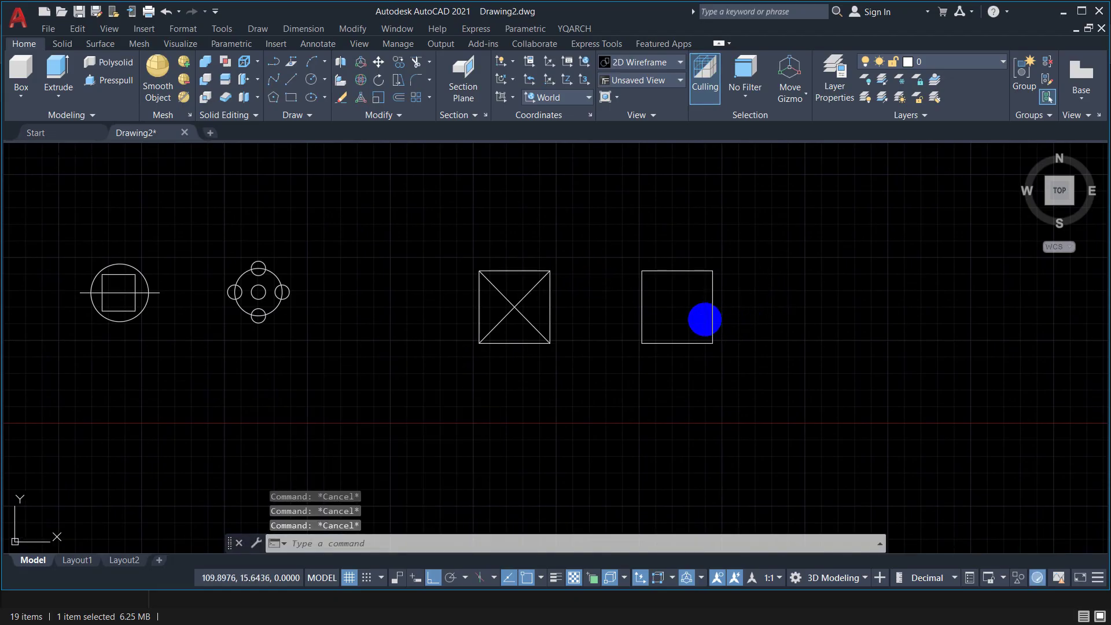
text(c)
key(Return)
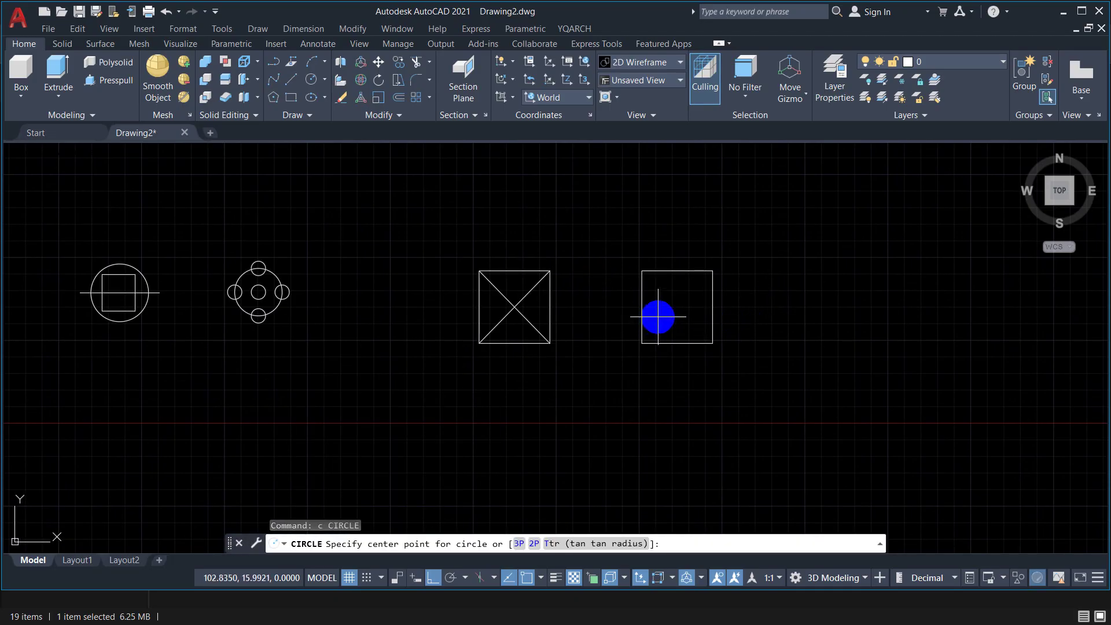
click(677, 307)
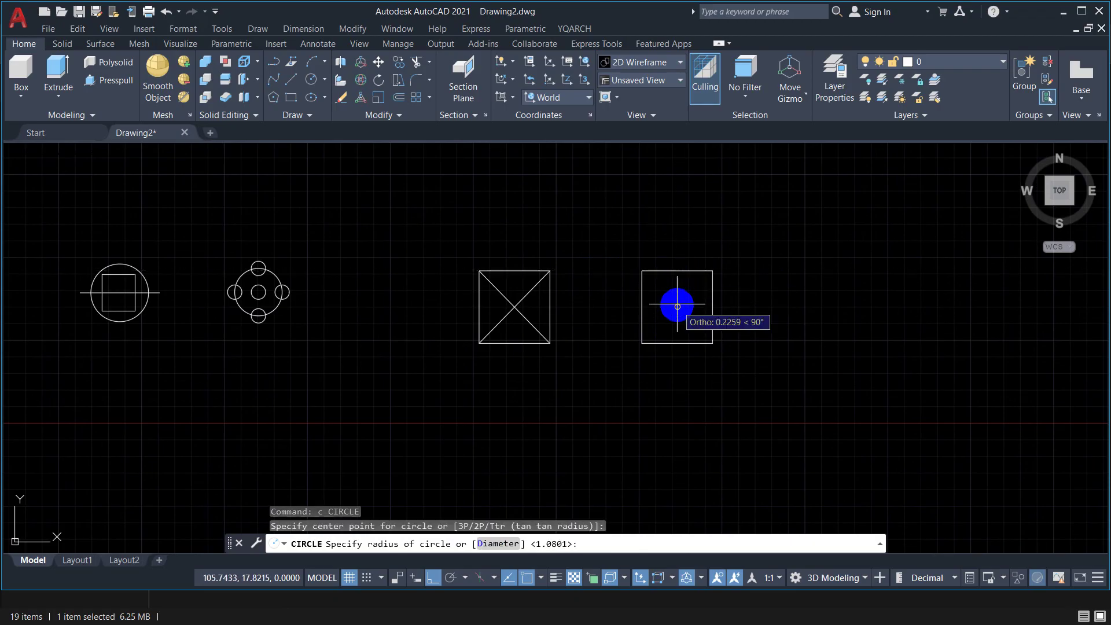
click(677, 270)
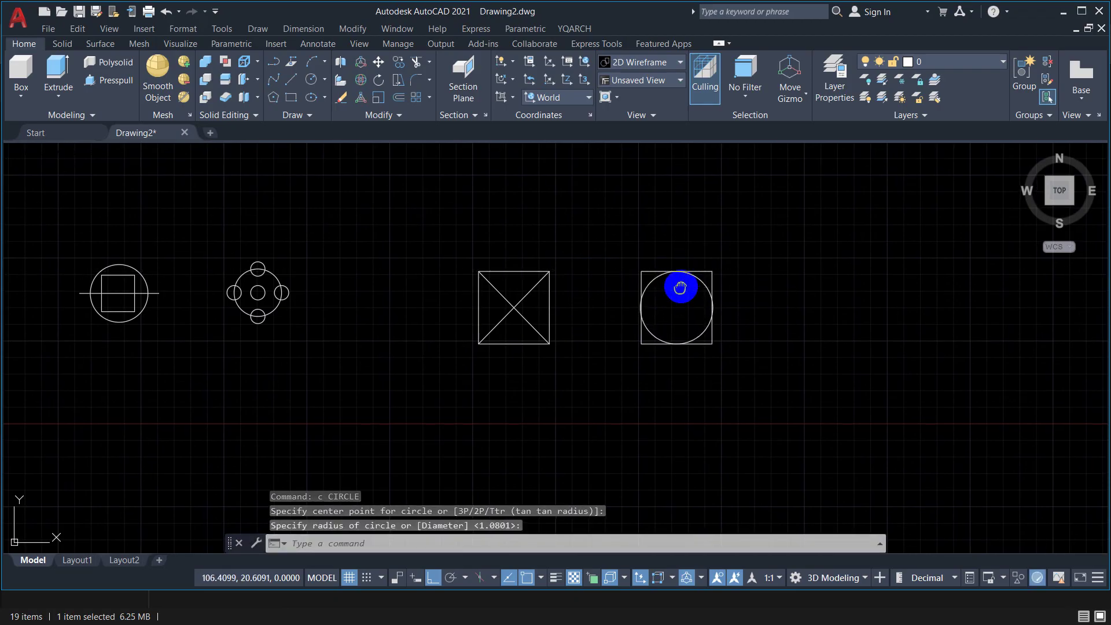
middle_drag(680, 283, 672, 280)
Draw lines from the circle centre up to an apex, then down to the circle's right and left edges
text(c)
key(Return)
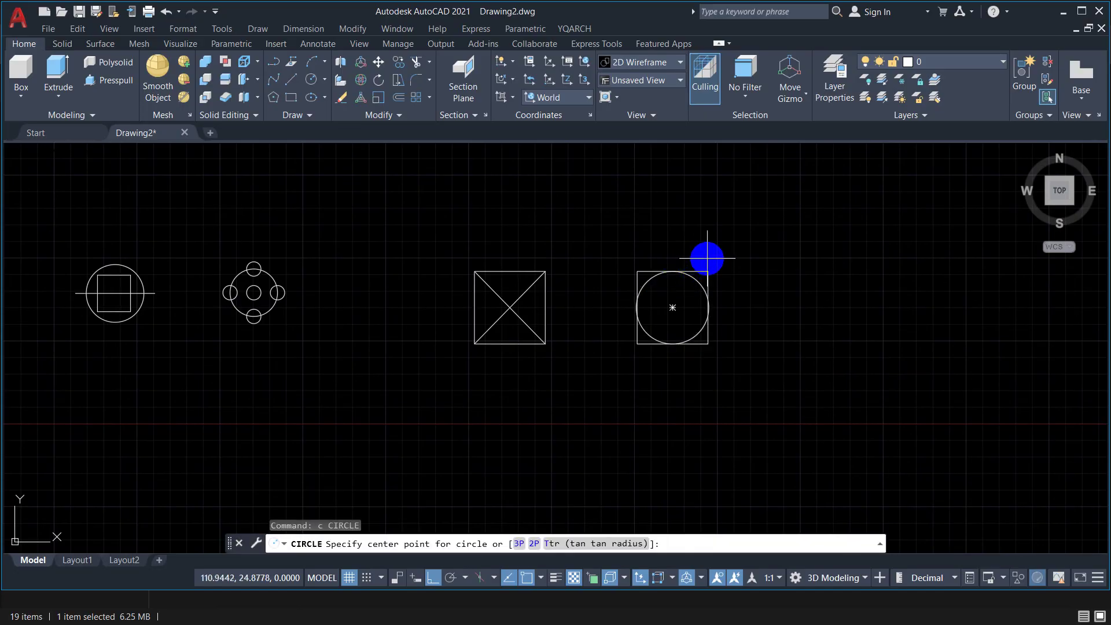
key(Escape)
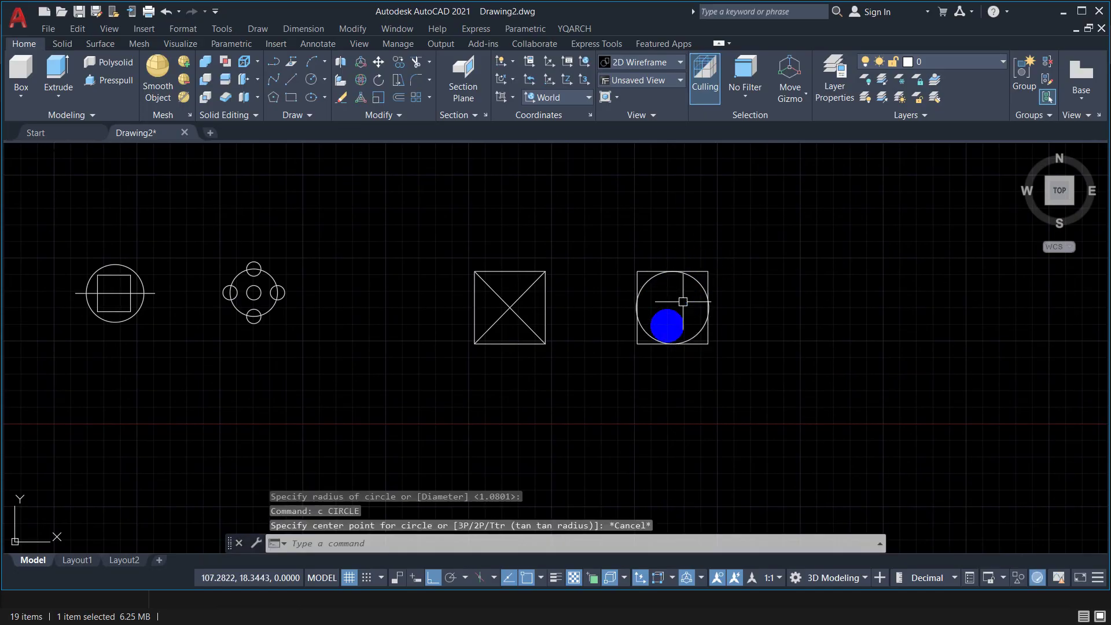
text(l)
key(Return)
click(672, 307)
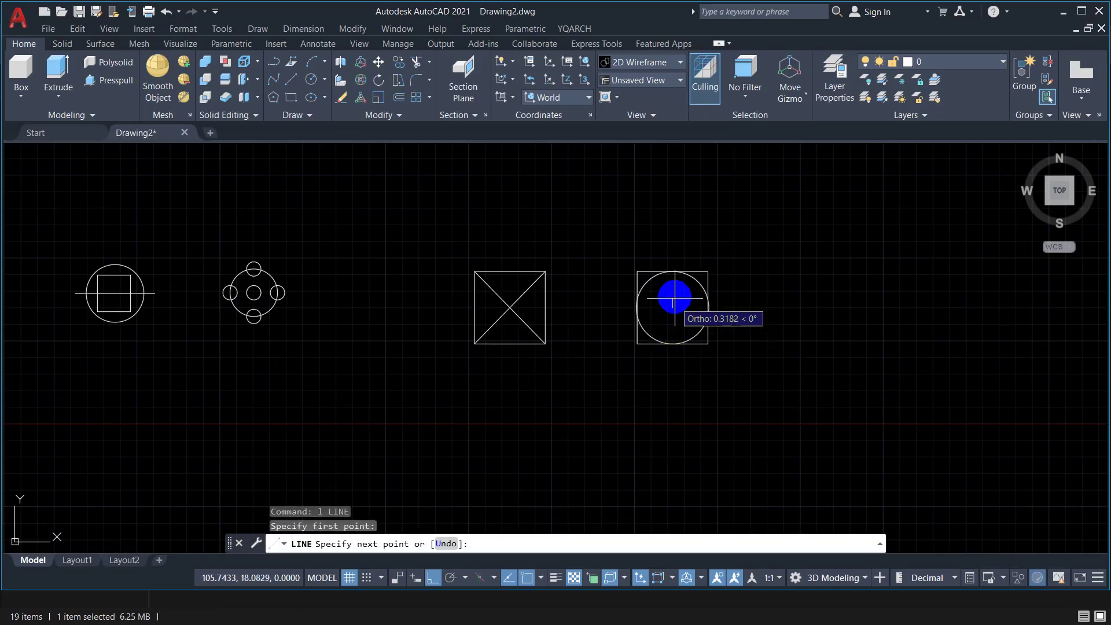
click(672, 232)
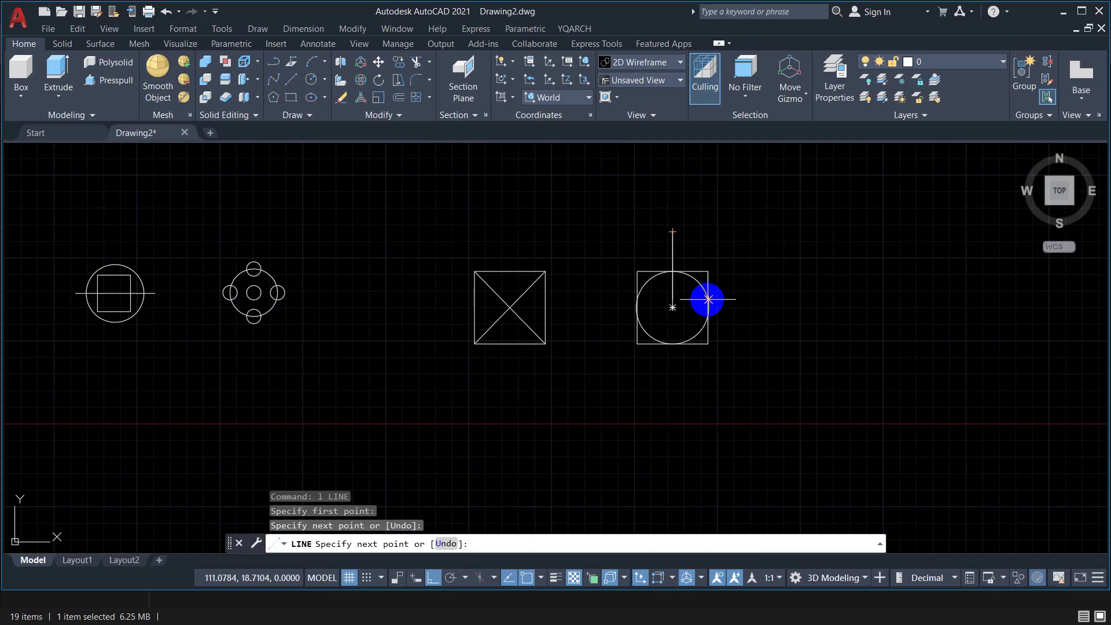
click(708, 306)
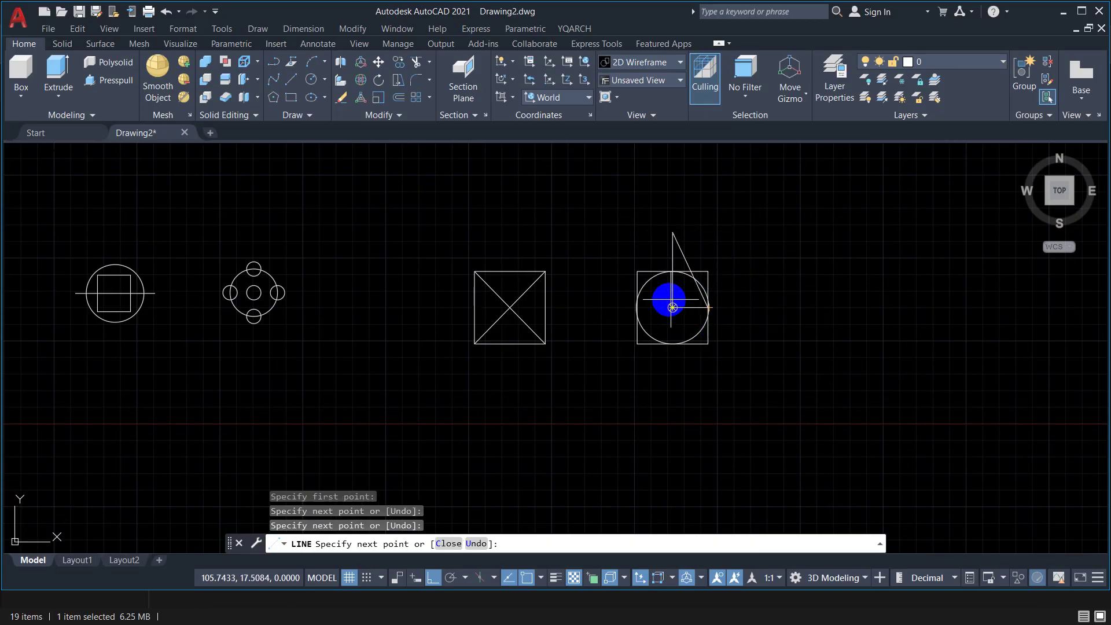
click(637, 306)
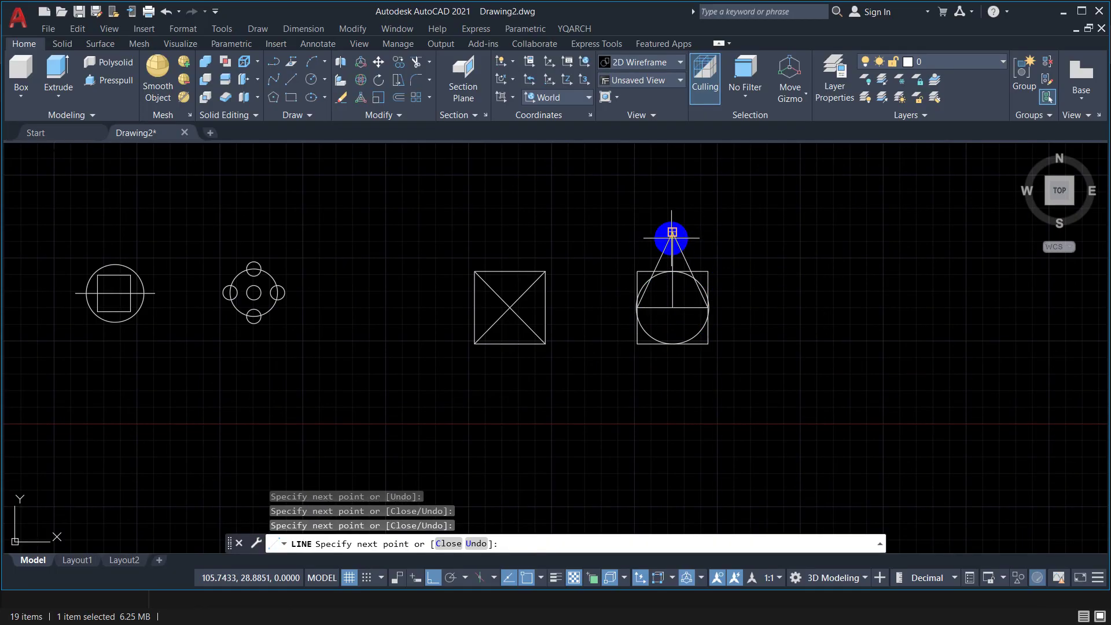
key(Return)
middle_drag(650, 291, 658, 293)
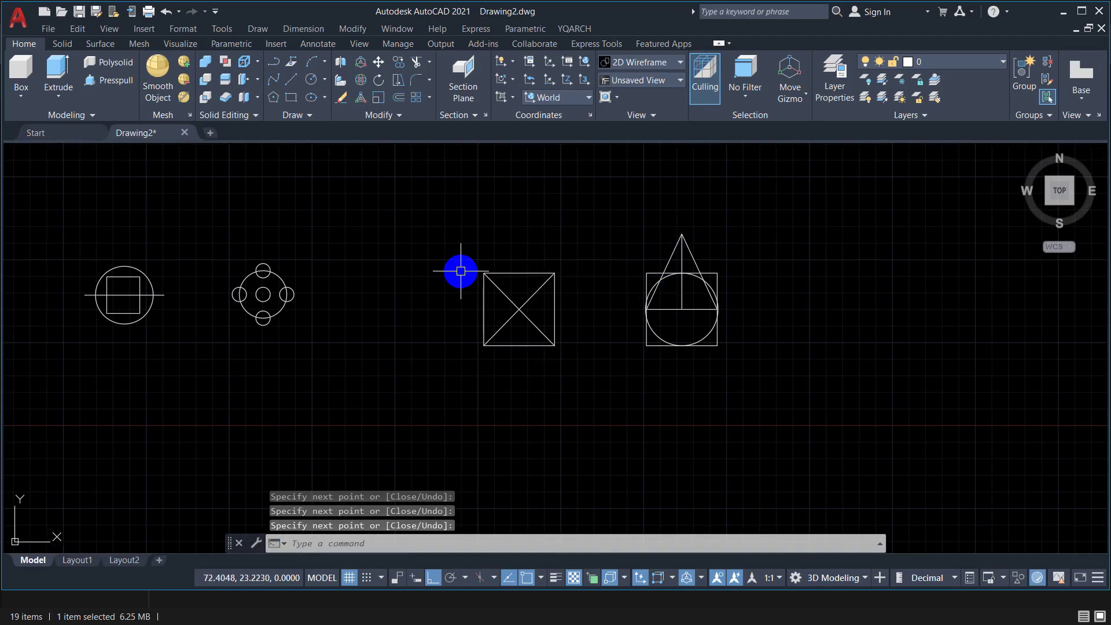
Define block A01 from the square and its two diagonals, with the base point at the square's centre
click(438, 248)
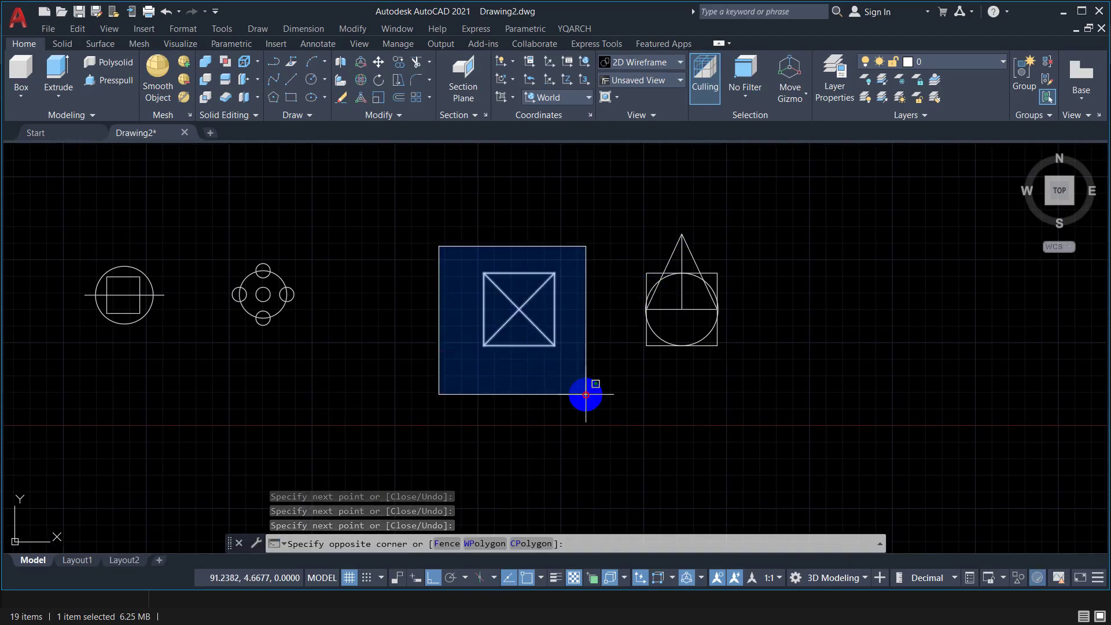
click(479, 249)
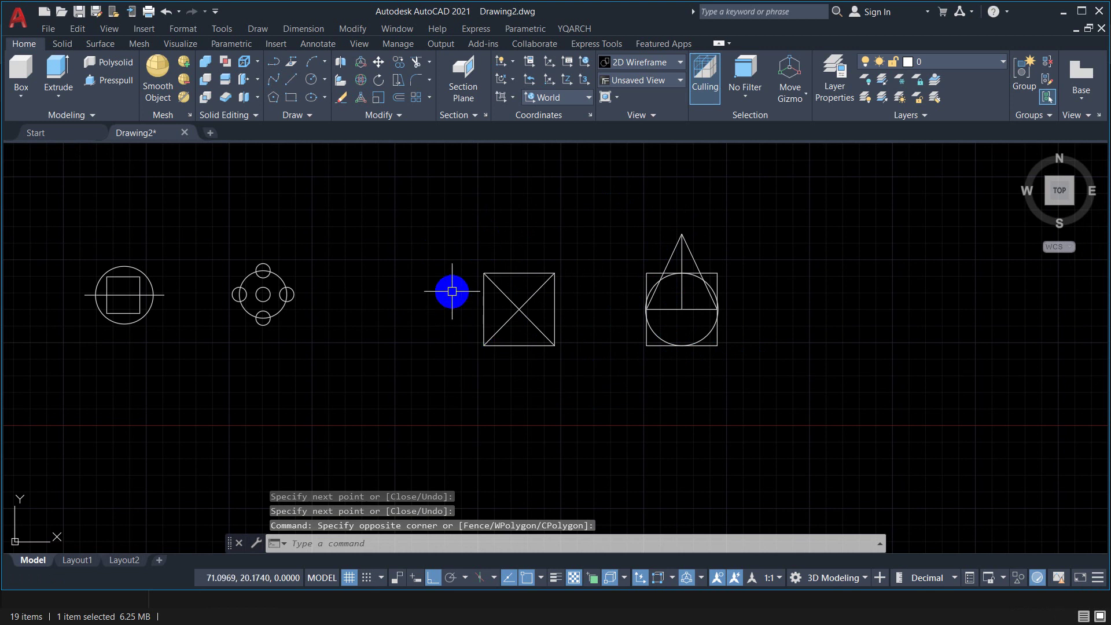
text(B)
key(Return)
text(A01)
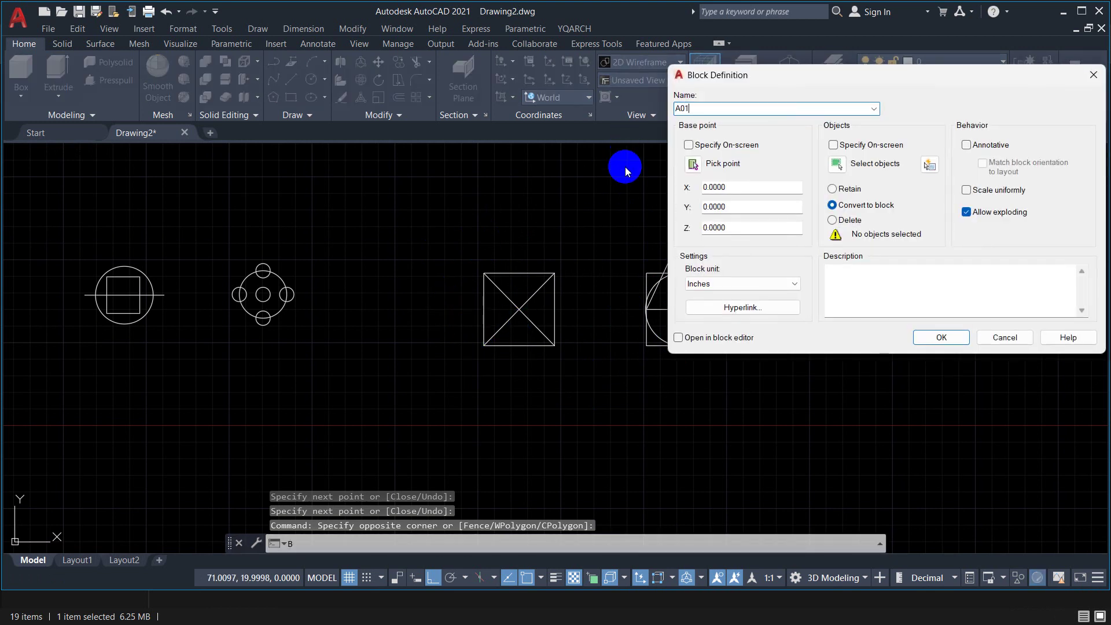
click(693, 164)
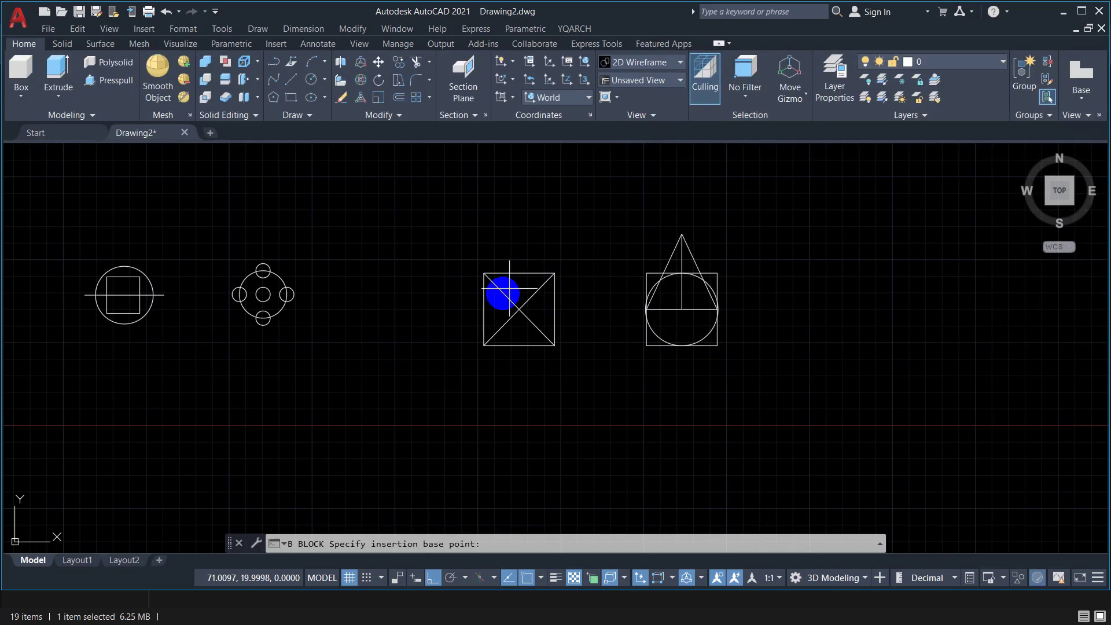
click(520, 308)
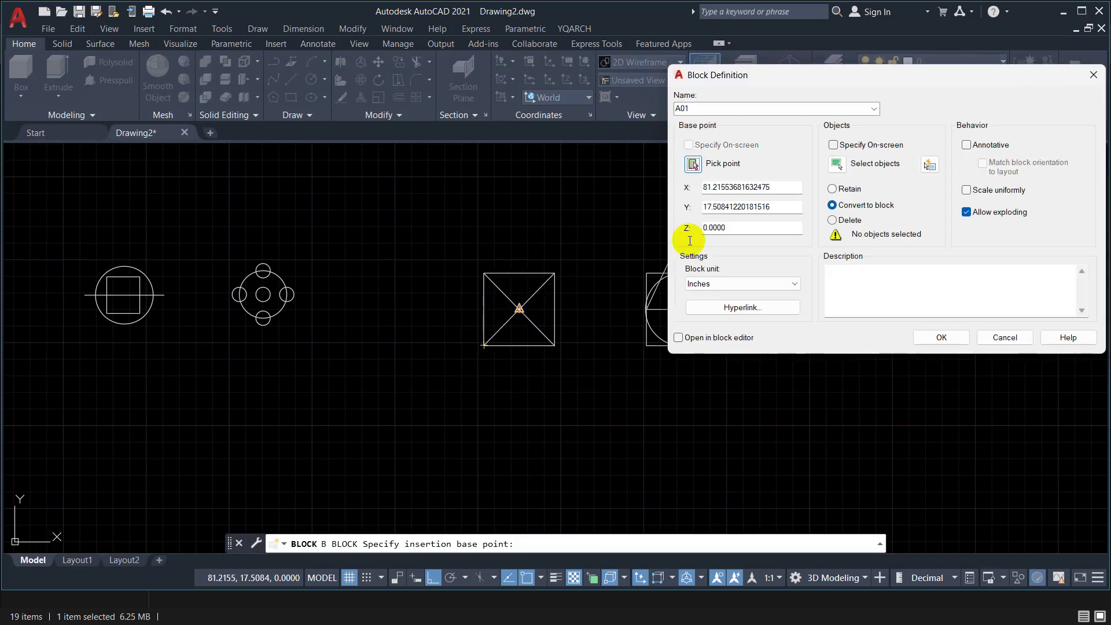
click(836, 167)
click(453, 259)
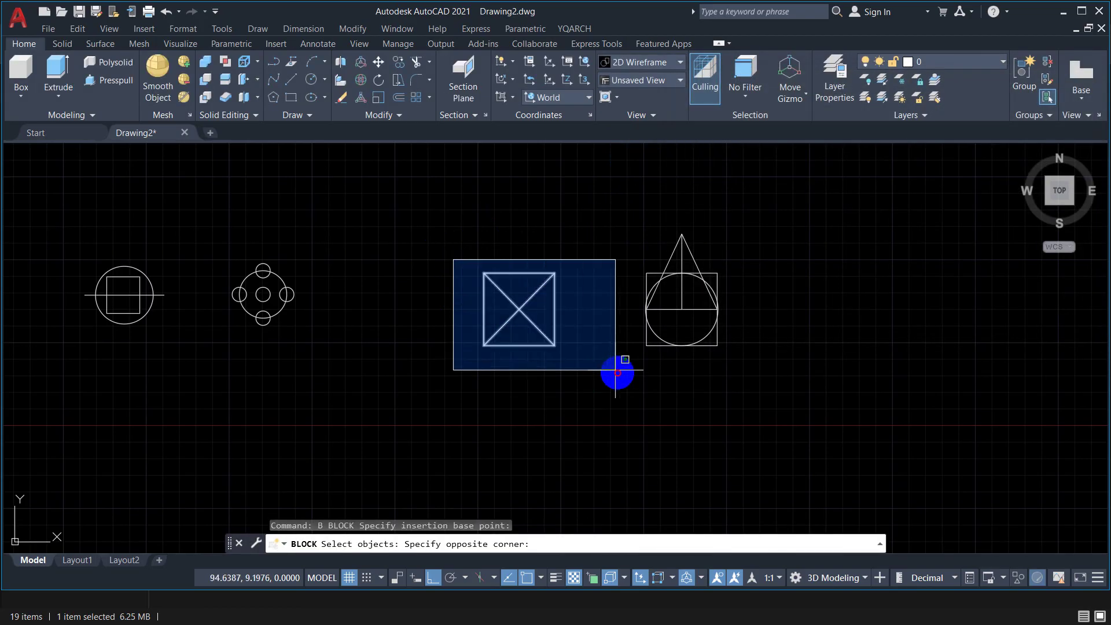
click(617, 373)
key(Return)
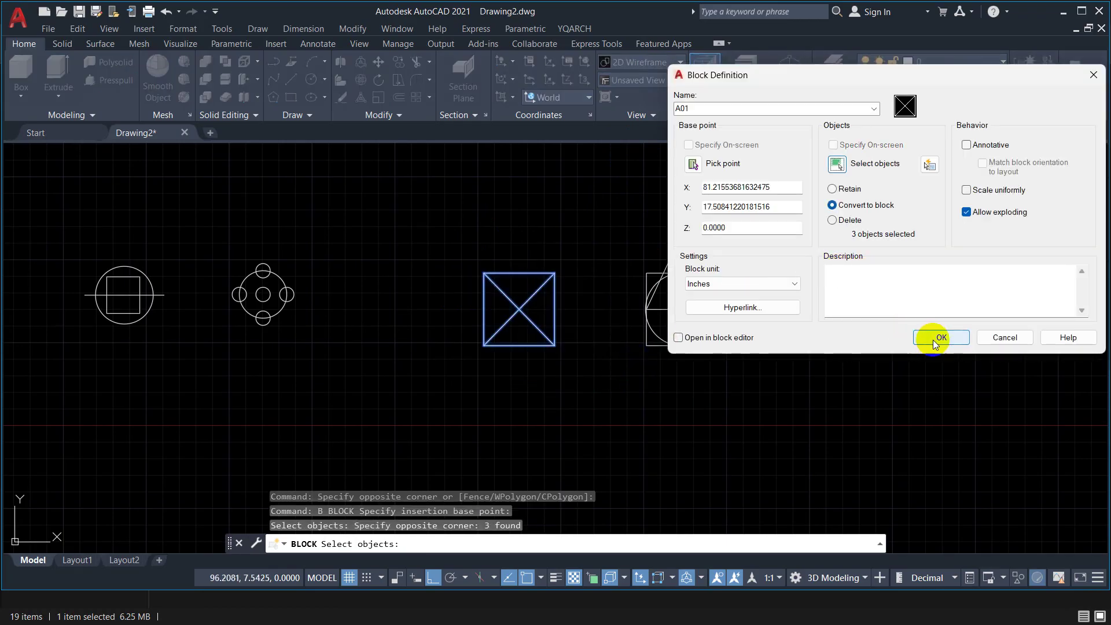
click(932, 339)
click(521, 272)
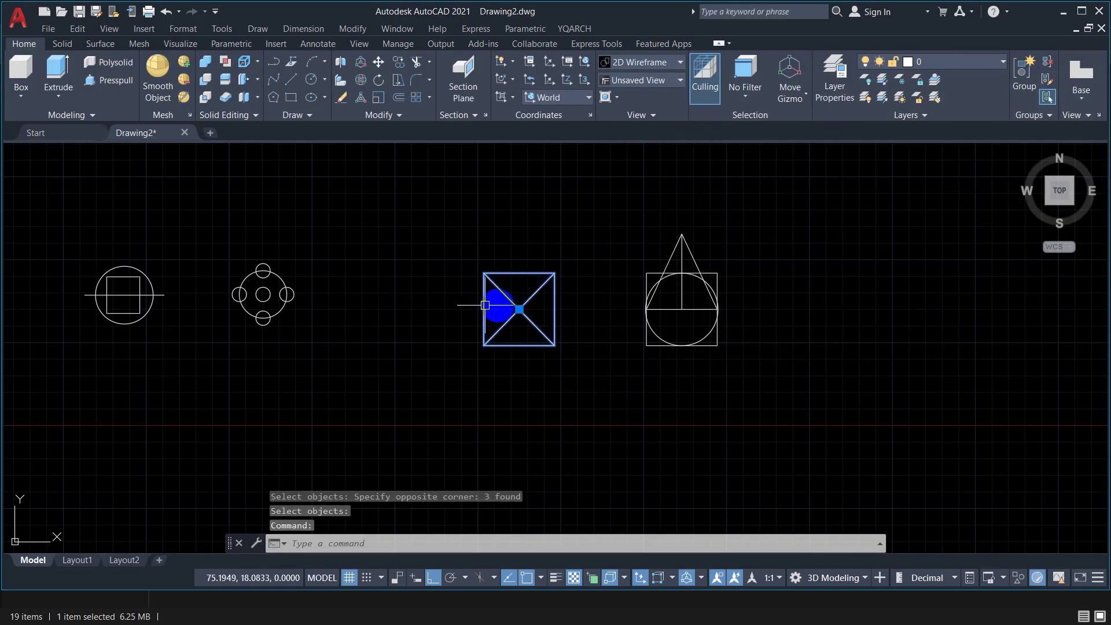
key(Escape)
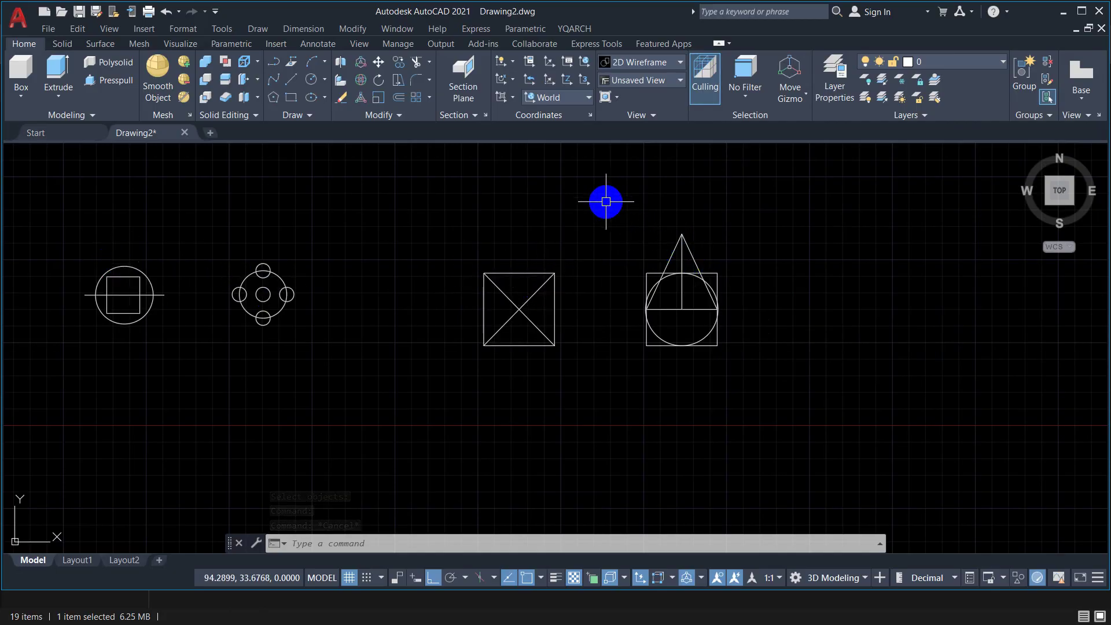
Define block A02 from the six circle, square and triangle objects, based at the circle's centre
text(b)
key(Return)
text(A02)
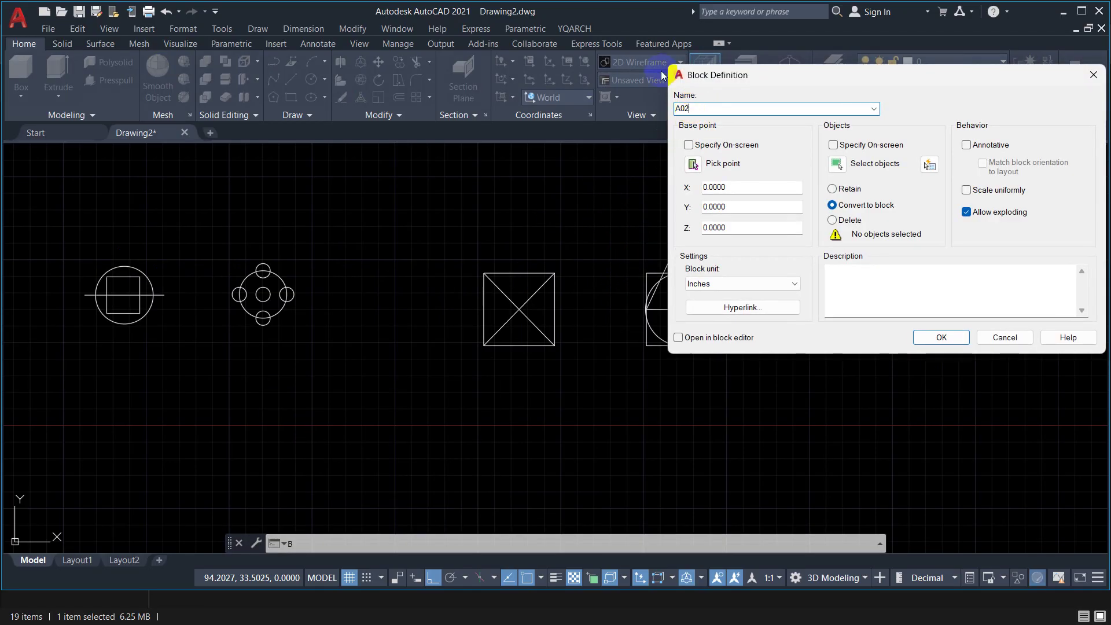
click(702, 169)
click(675, 308)
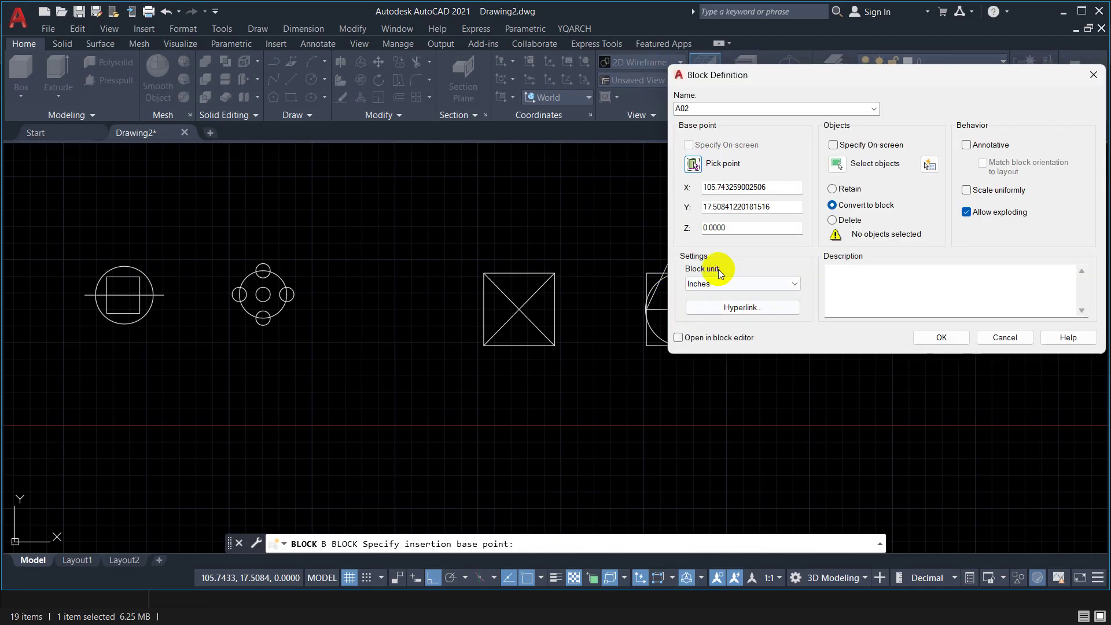
click(845, 164)
click(762, 203)
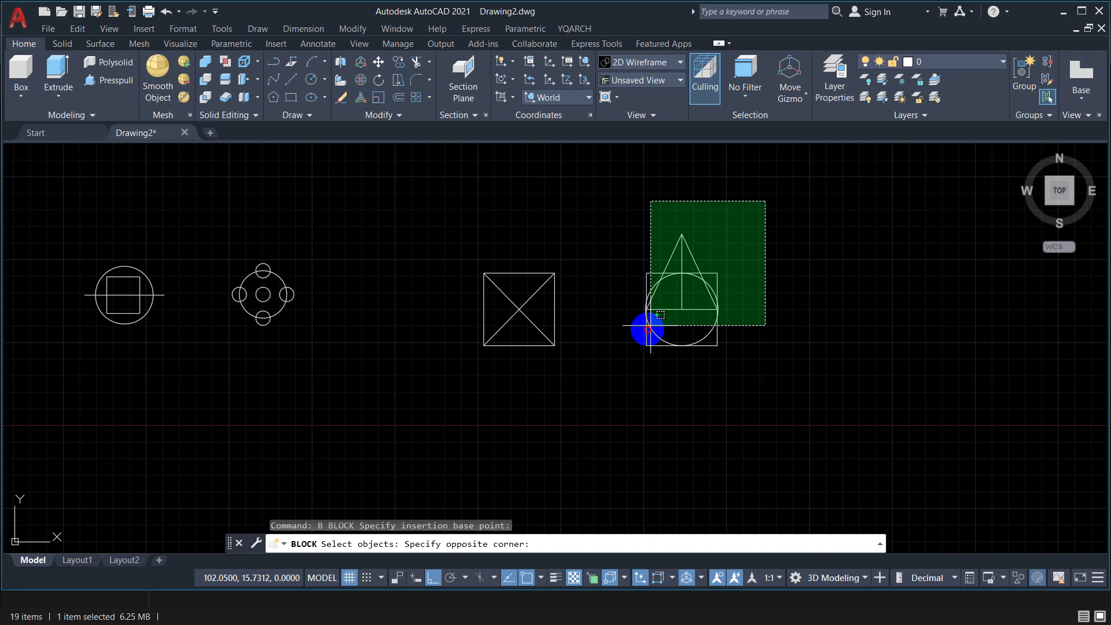
click(616, 388)
key(Return)
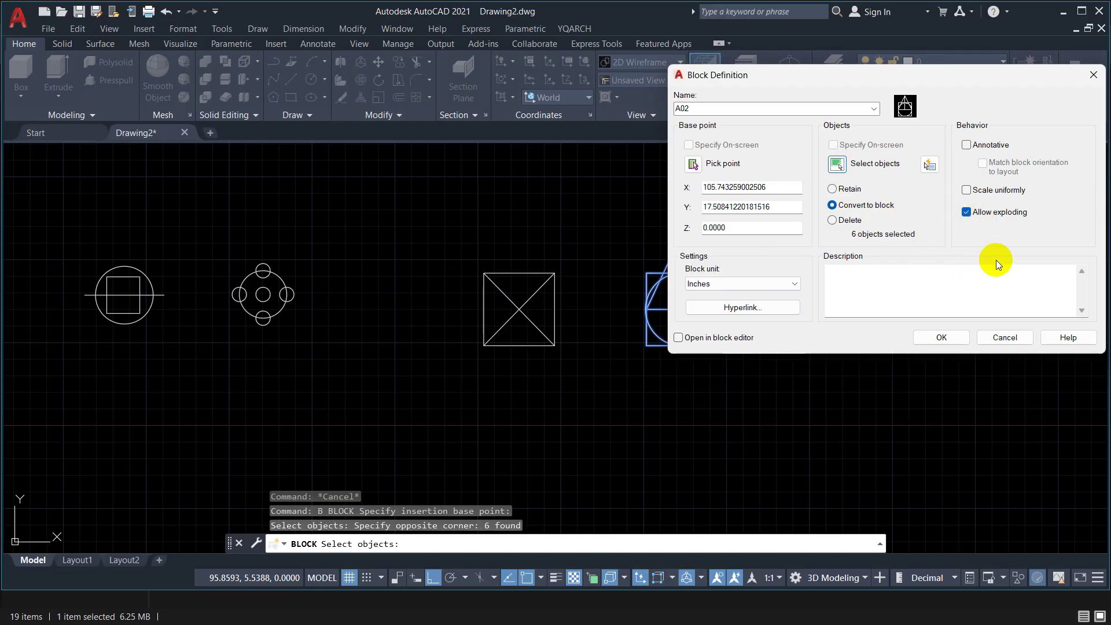
click(947, 342)
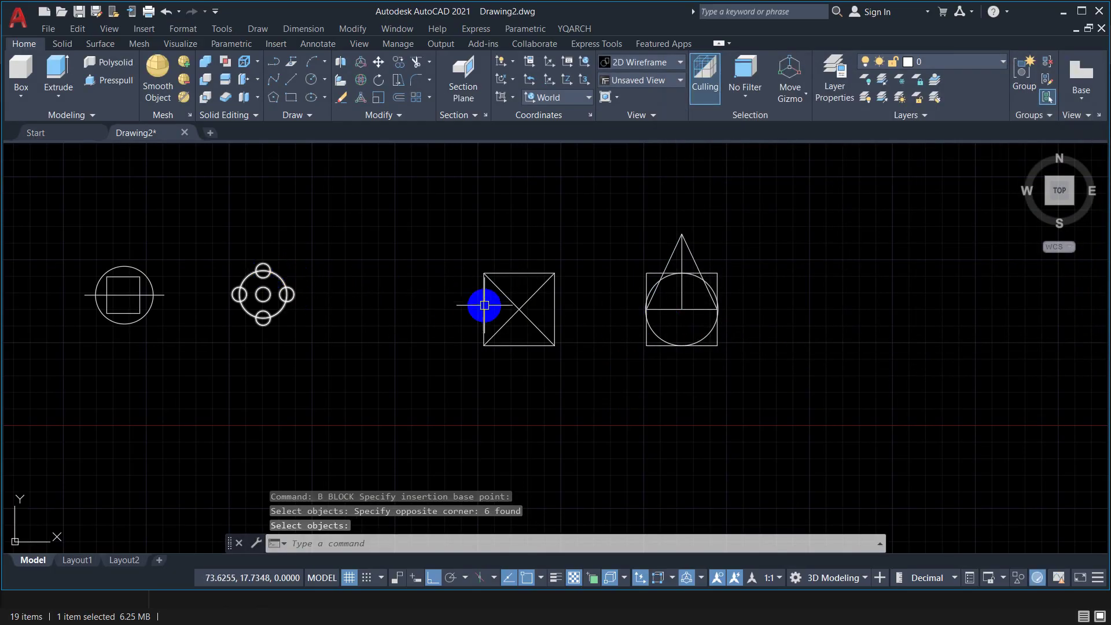
click(543, 276)
double_click(543, 275)
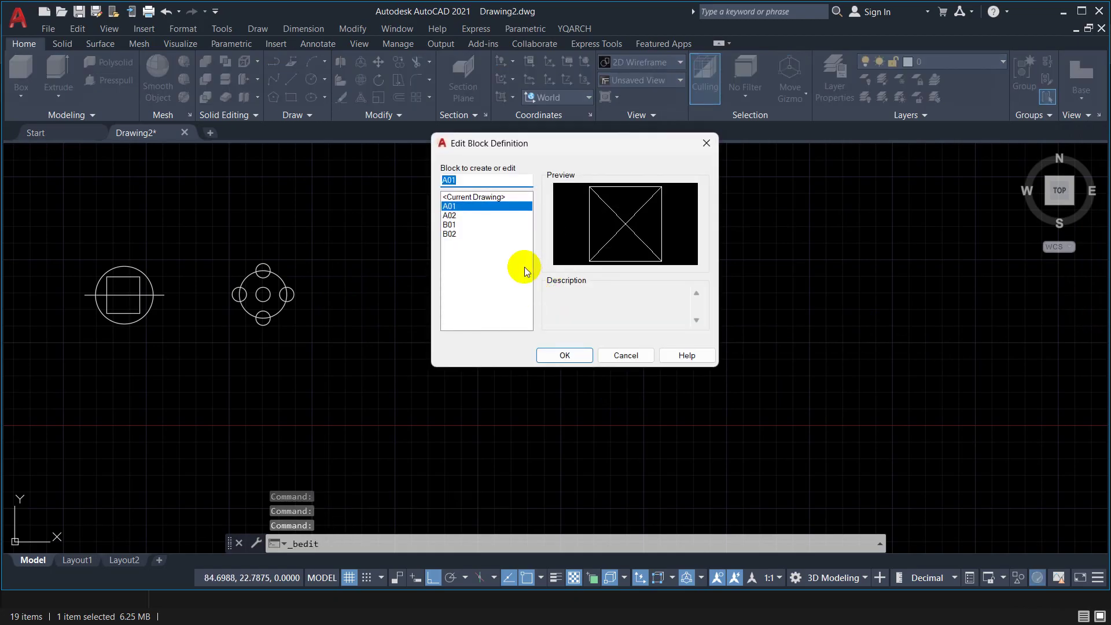
click(461, 216)
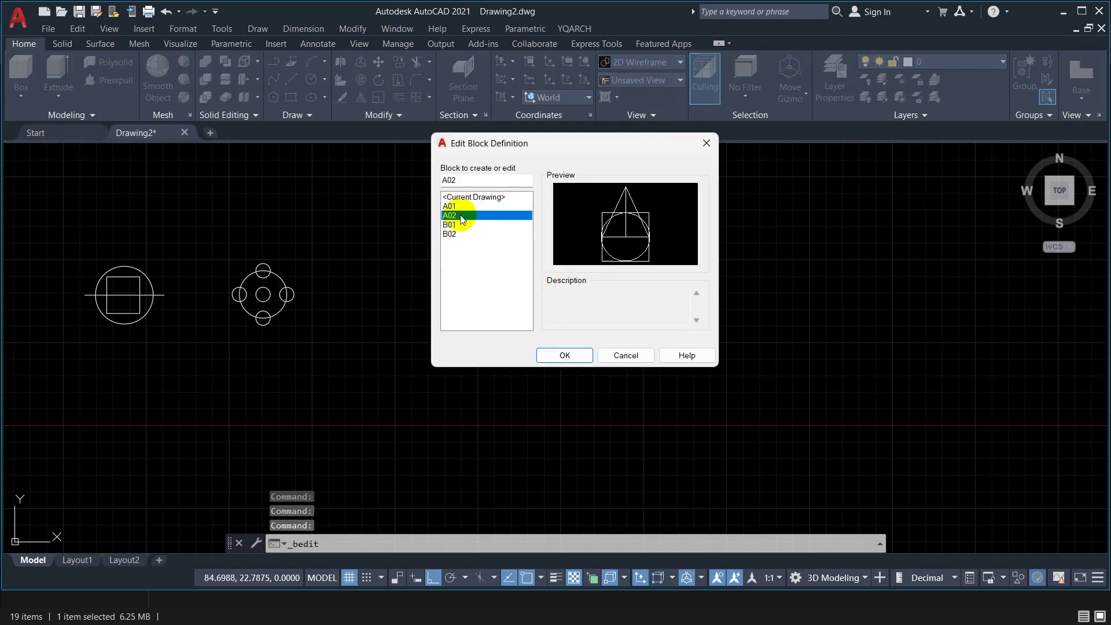
click(450, 224)
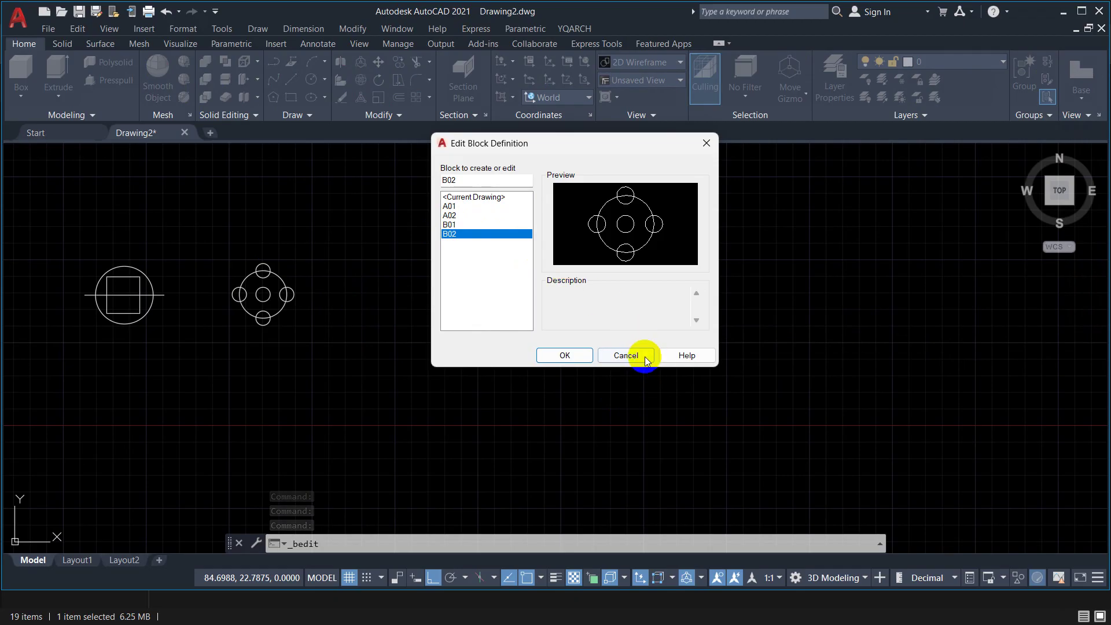
click(618, 355)
scroll(557, 347, down, 2)
mouse_move(578, 345)
middle_down()
mouse_move(541, 262)
mouse_move(524, 272)
middle_up()
click(633, 311)
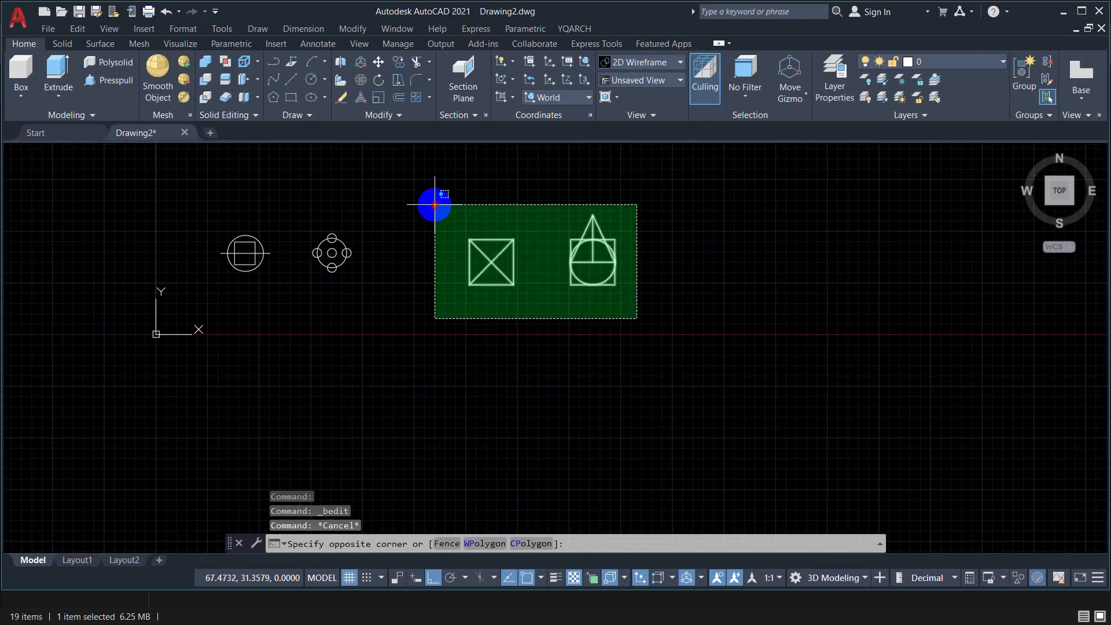
click(499, 235)
key(Escape)
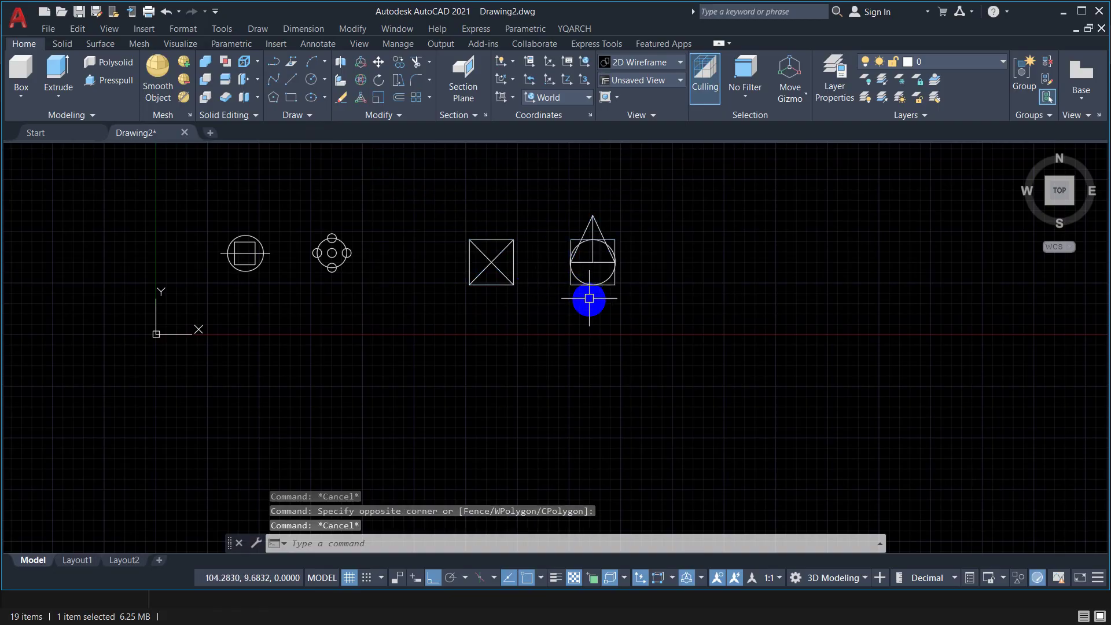
click(618, 327)
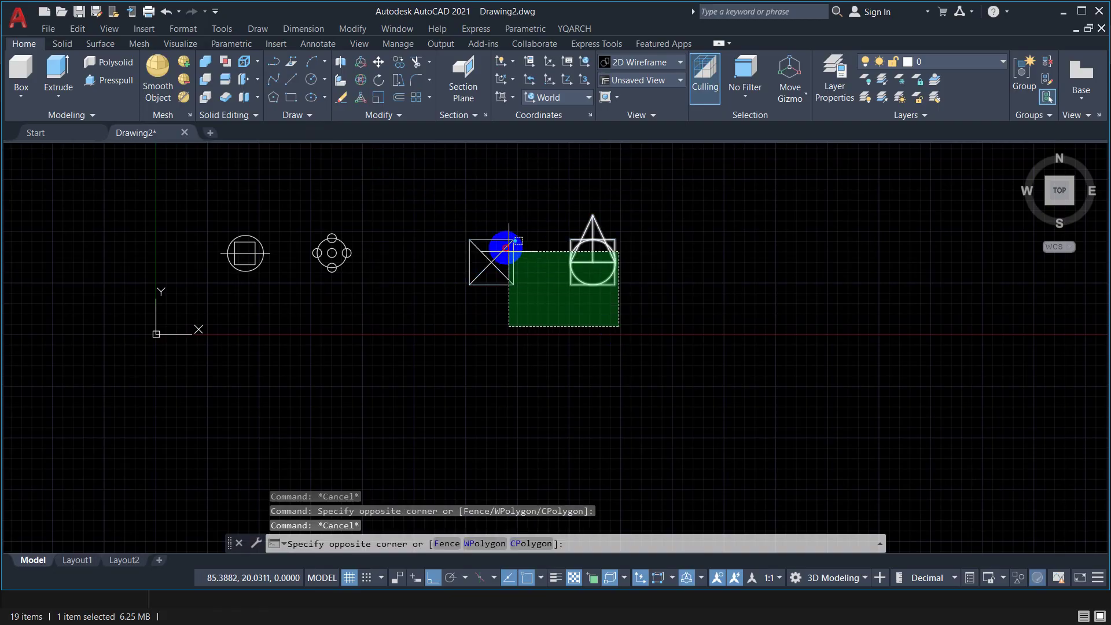
Copy the A01 crossed-box and A02 cone blocks to the right
click(508, 314)
middle_drag(508, 313, 404, 315)
scroll(463, 325, down, 2)
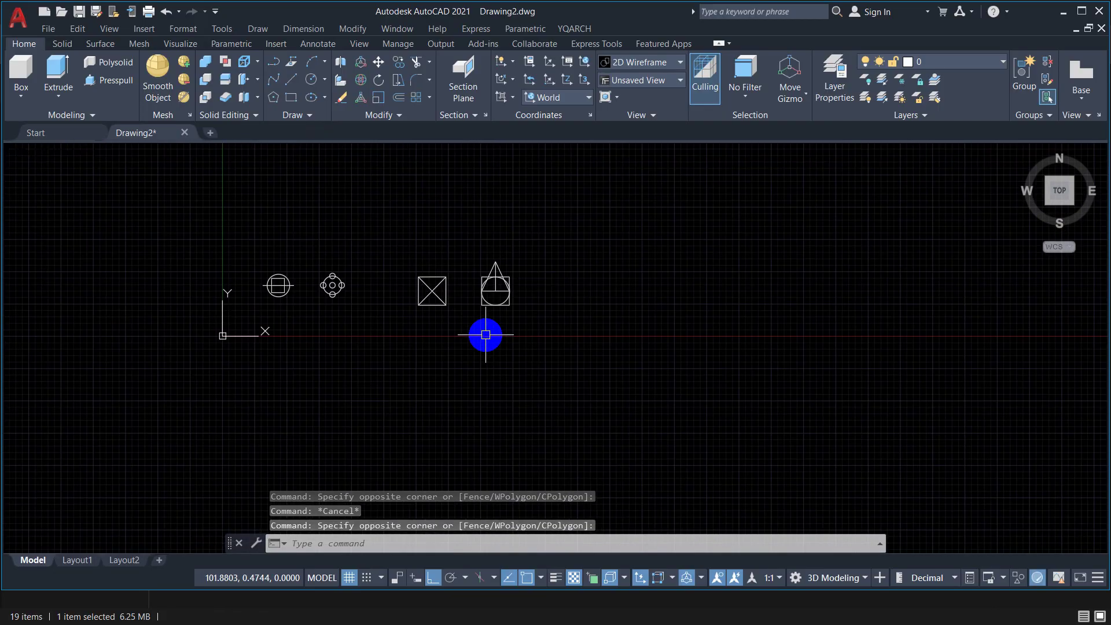
click(526, 334)
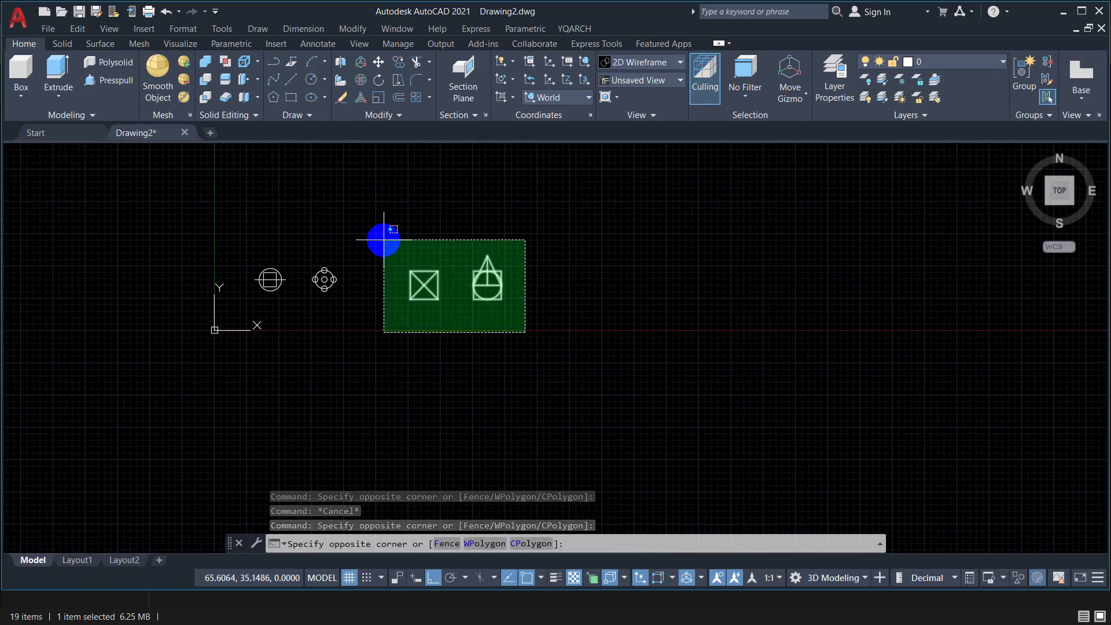
click(383, 238)
text(o)
key(Return)
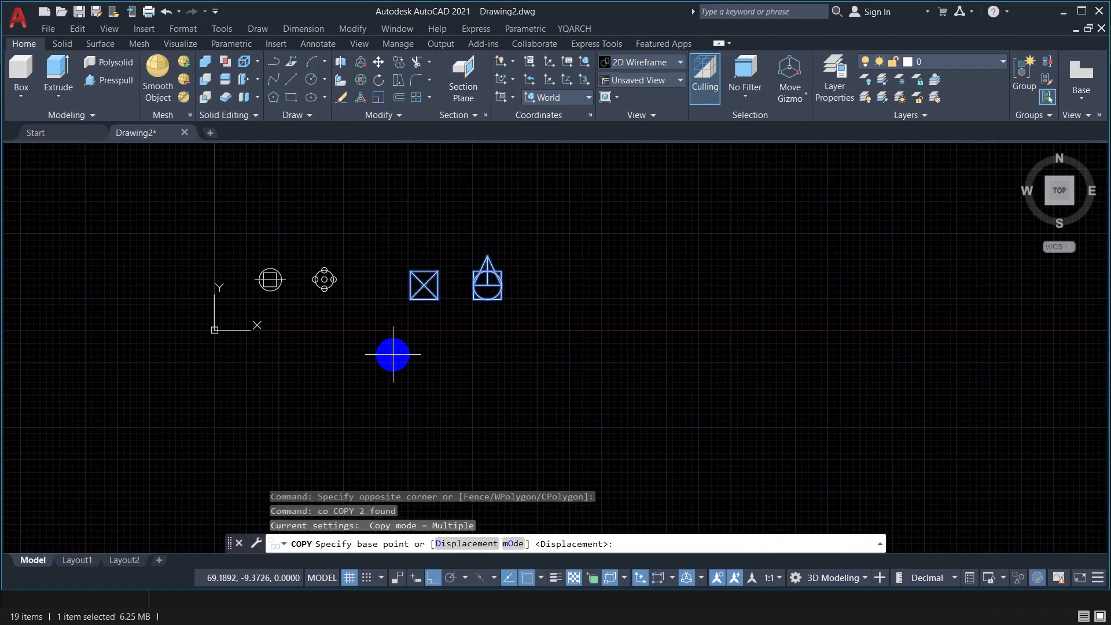
click(405, 347)
click(609, 347)
key(Return)
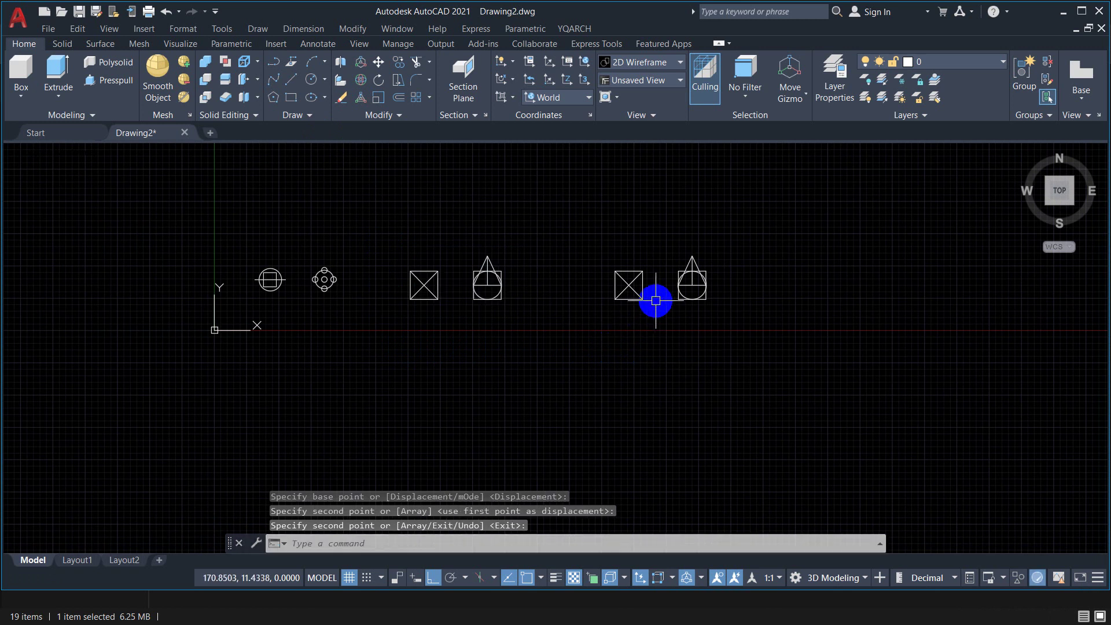
Move the copied A01 box by its centre onto the apex of the copied cone
scroll(654, 301, up, 2)
middle_drag(654, 305, 711, 315)
click(679, 288)
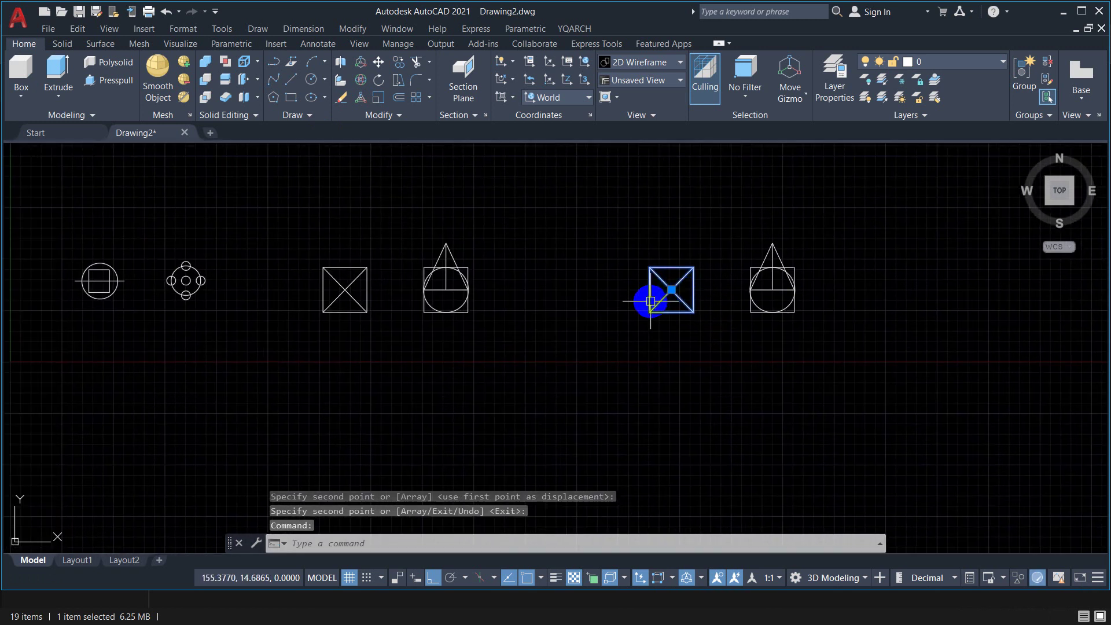
text(m)
key(Return)
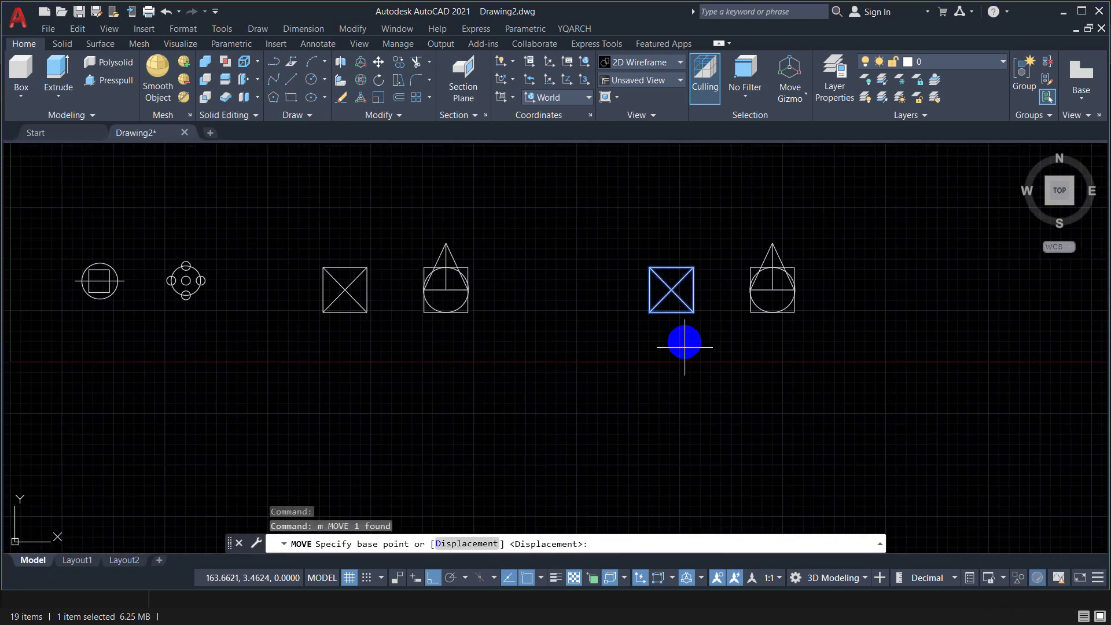
click(671, 289)
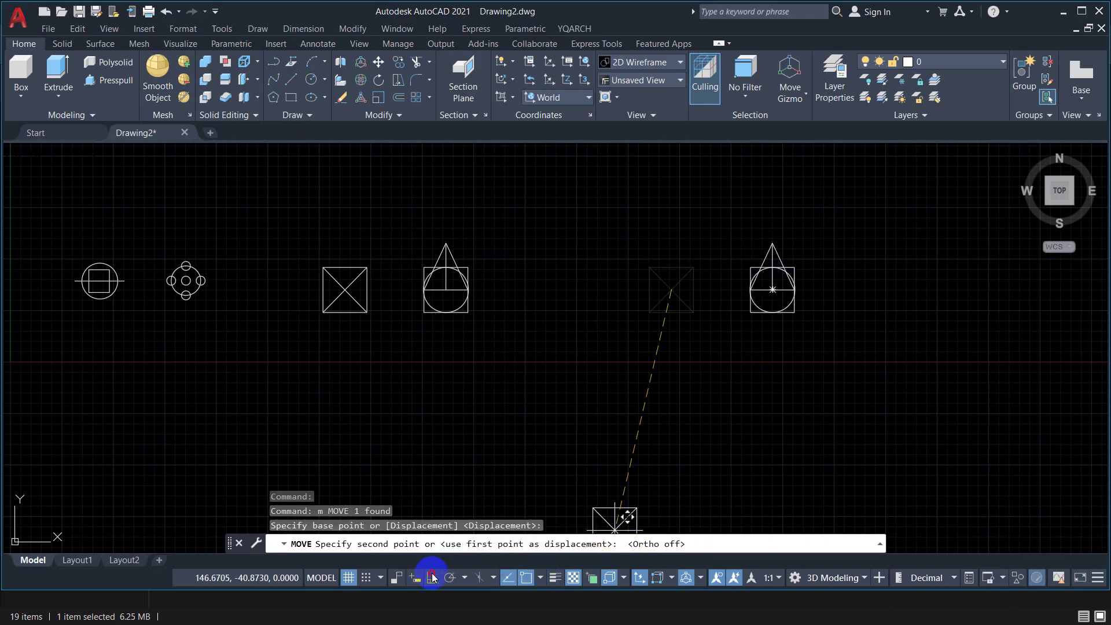
scroll(774, 249, up, 4)
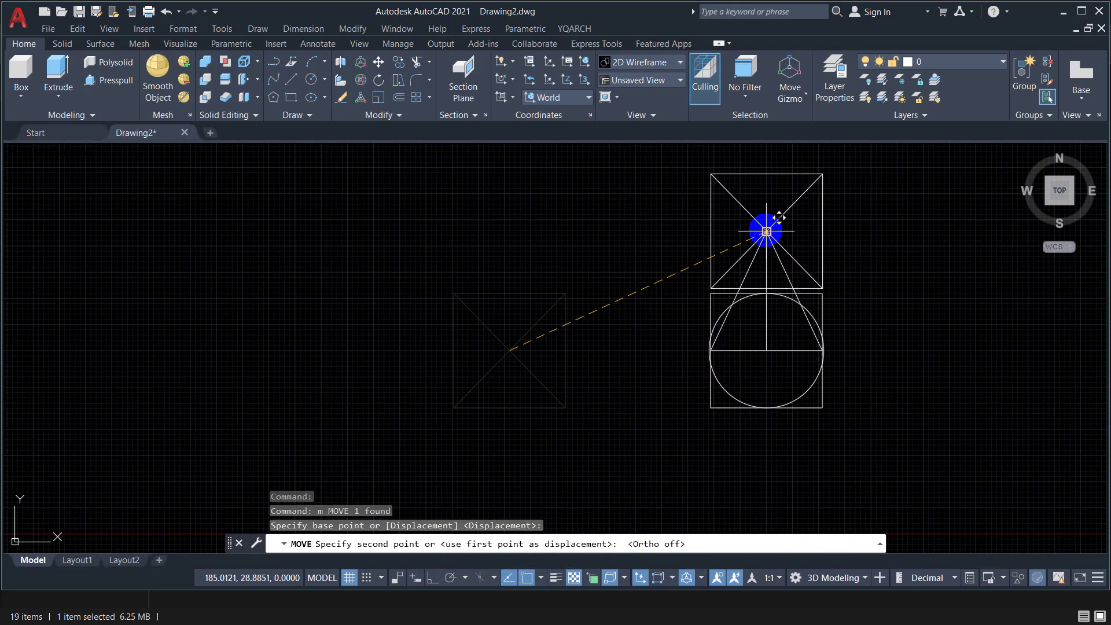
click(766, 231)
scroll(701, 283, down, 4)
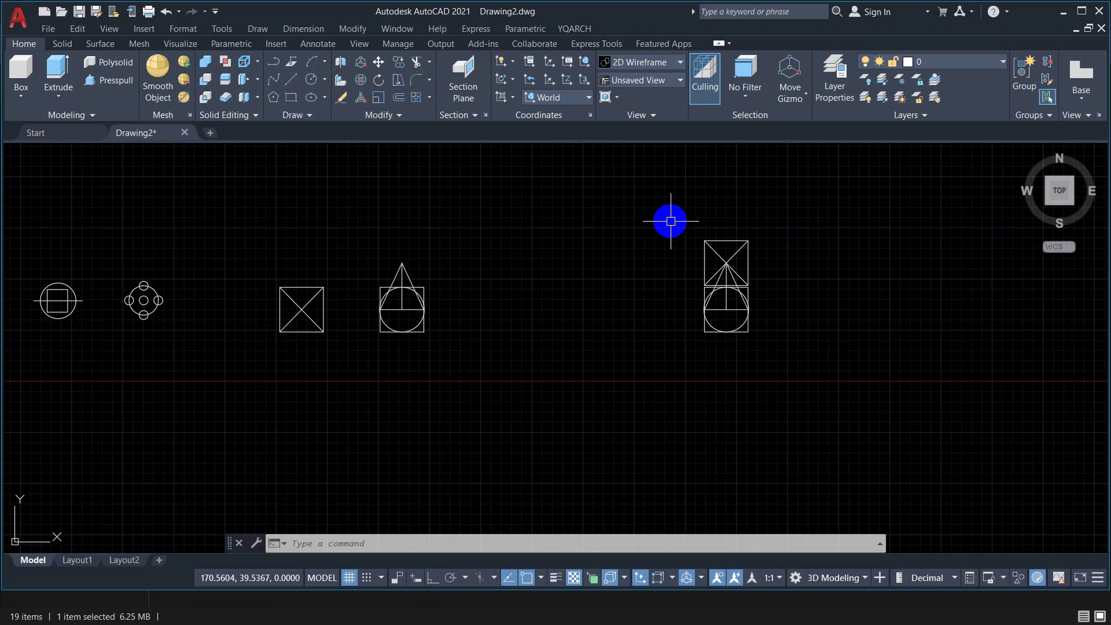
Define block C001 from the stacked A01 and A02 copies, with the base point at the circle's centre
text(b)
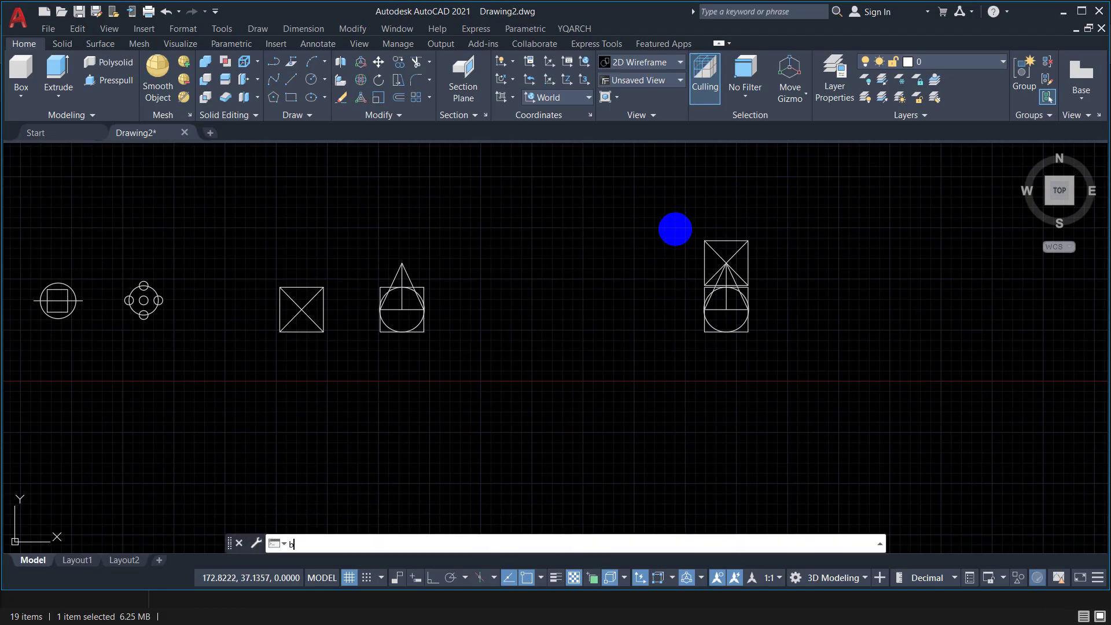
key(Return)
drag(746, 74, 871, 95)
text(C)
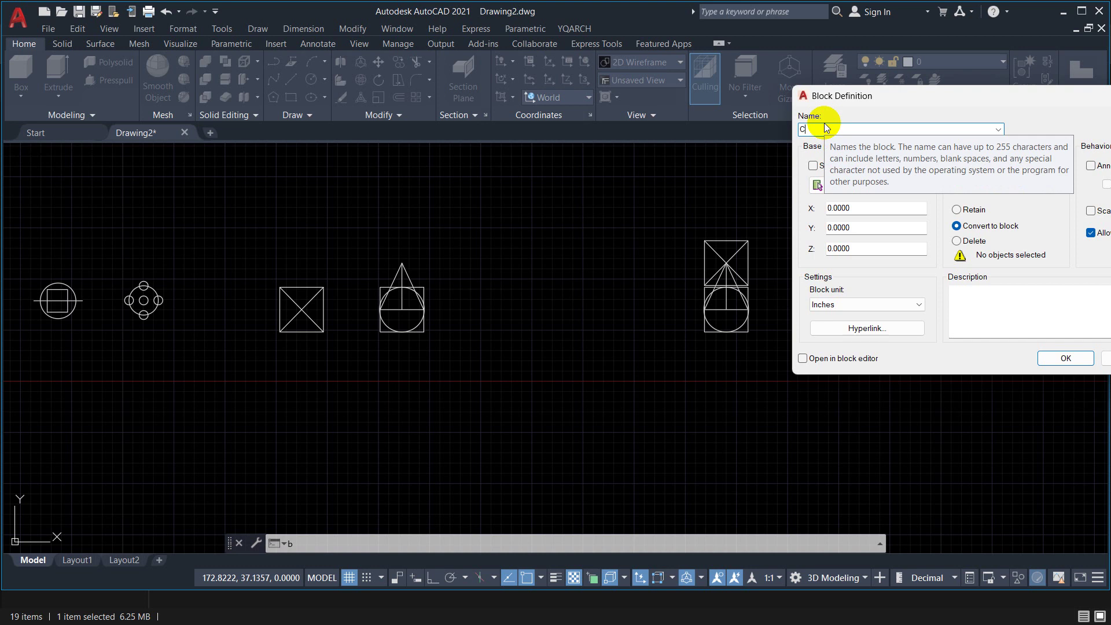
text(001)
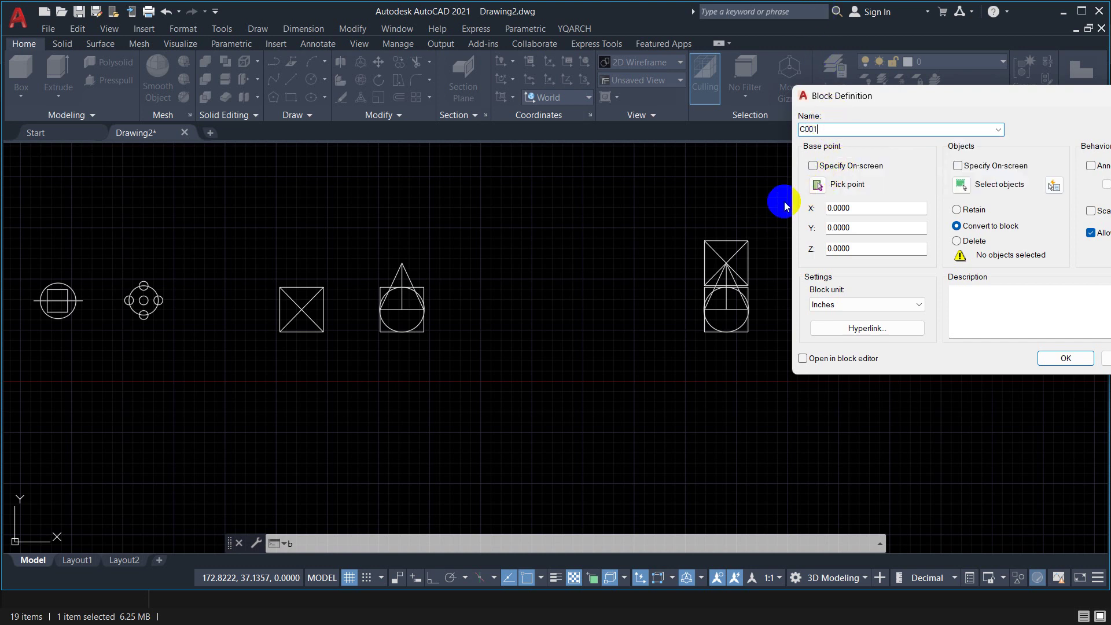
click(818, 184)
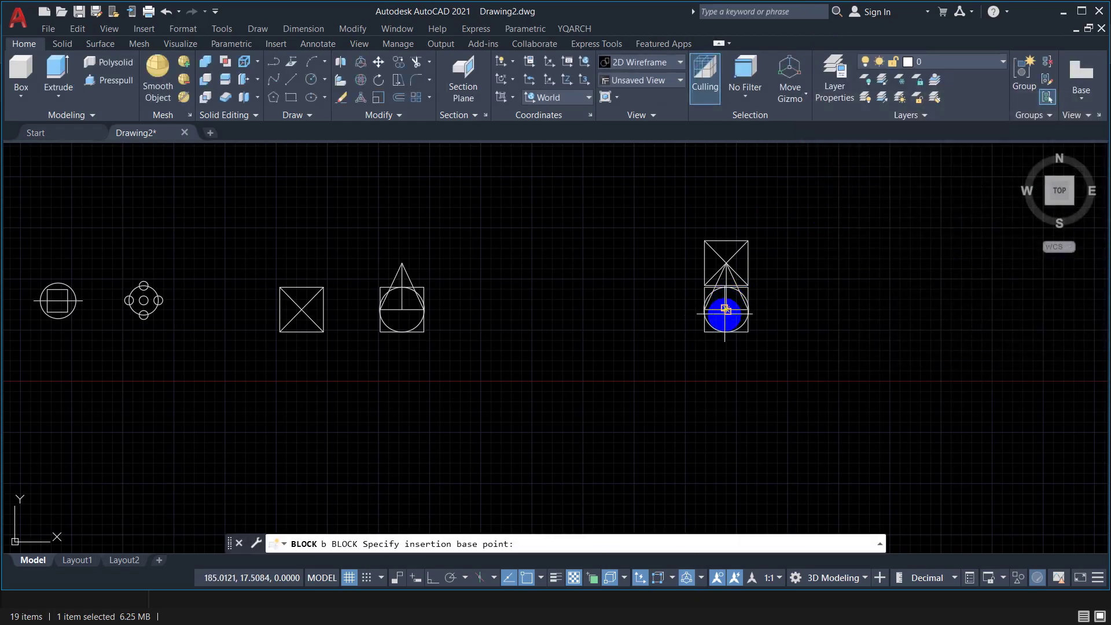
click(725, 310)
click(916, 181)
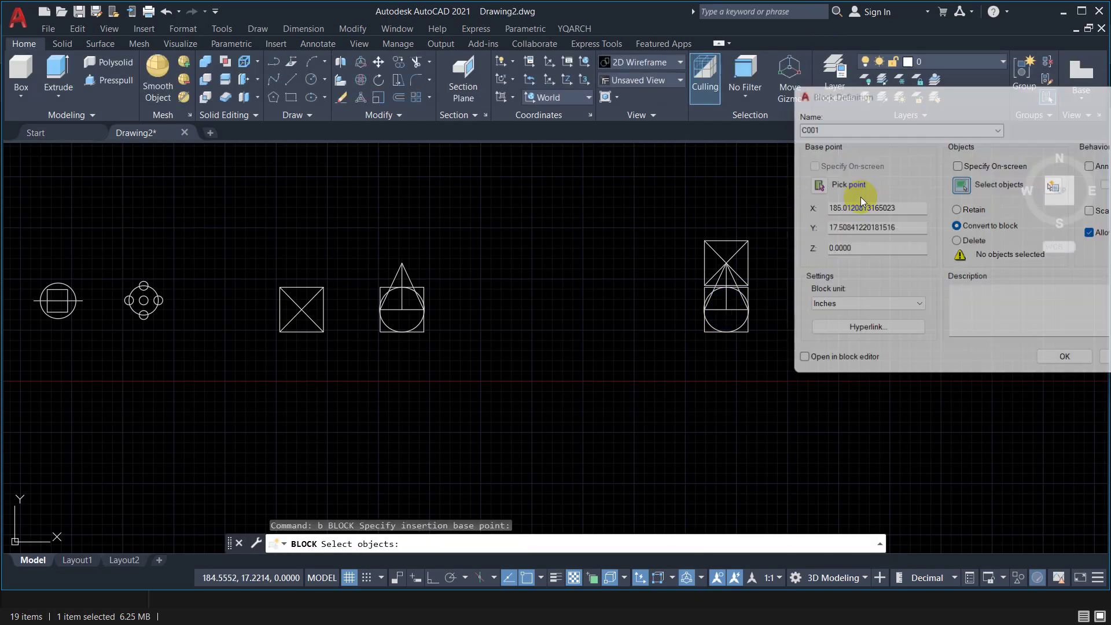
click(804, 201)
click(705, 329)
right_click(692, 357)
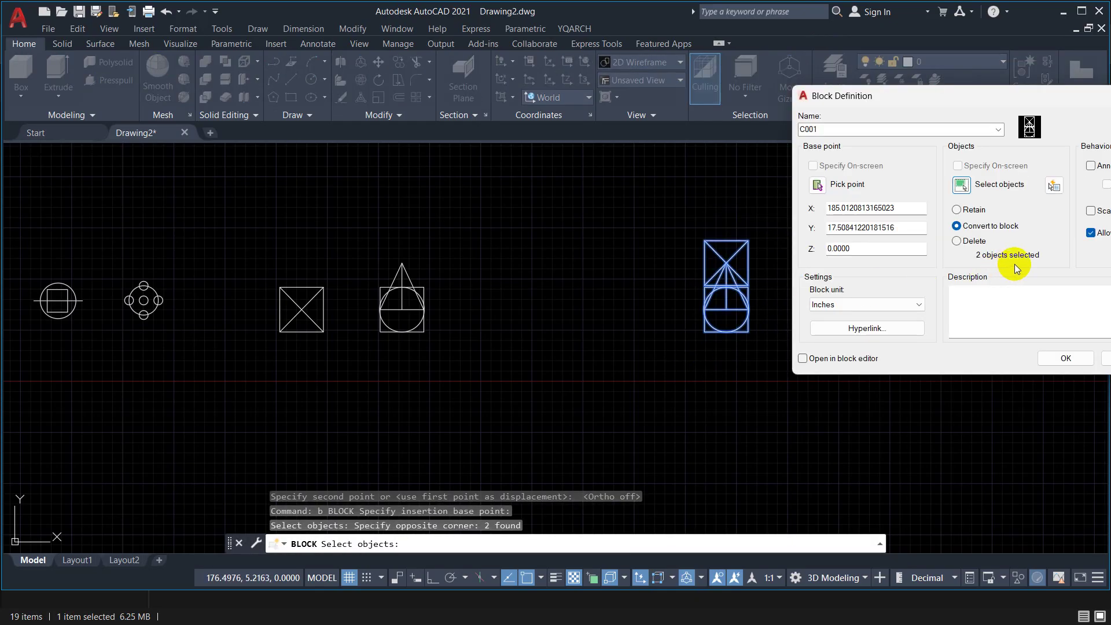
click(1062, 358)
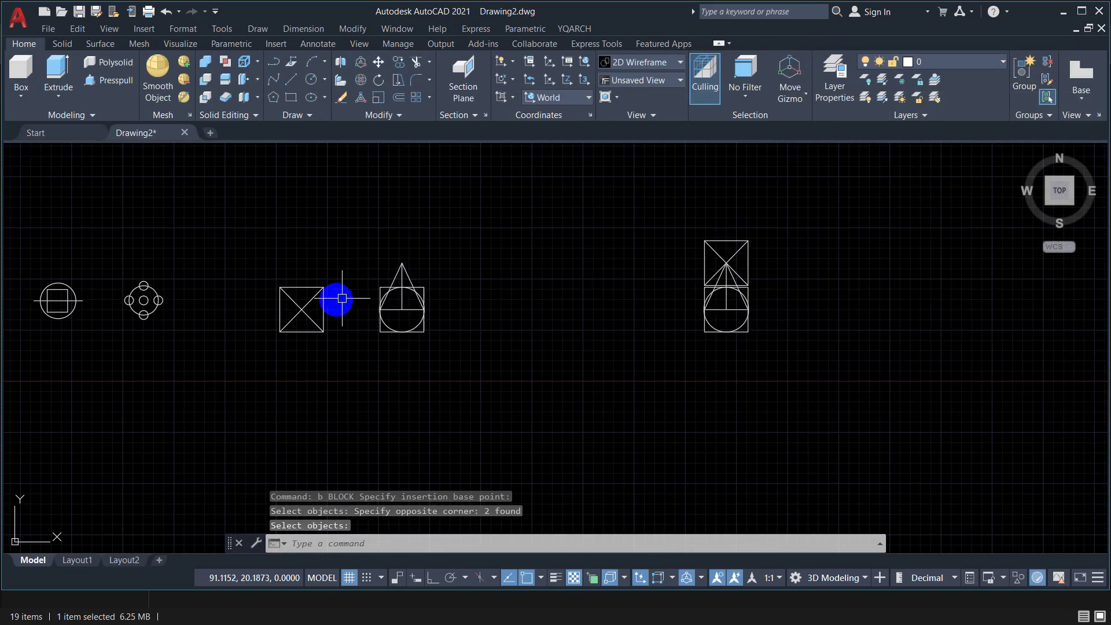
middle_drag(486, 309, 662, 293)
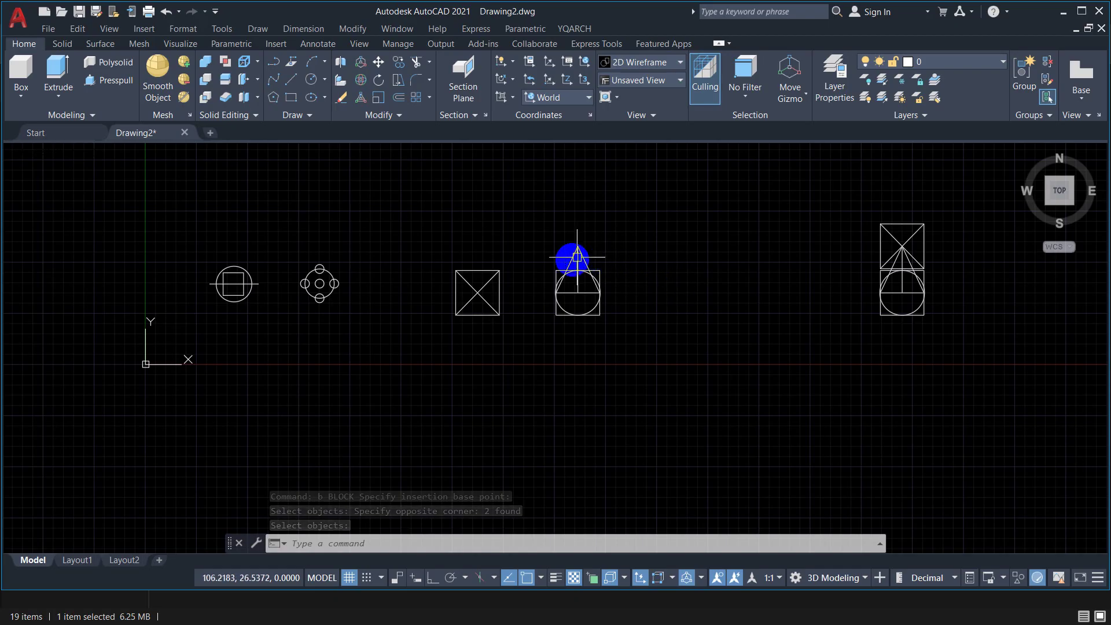
click(167, 252)
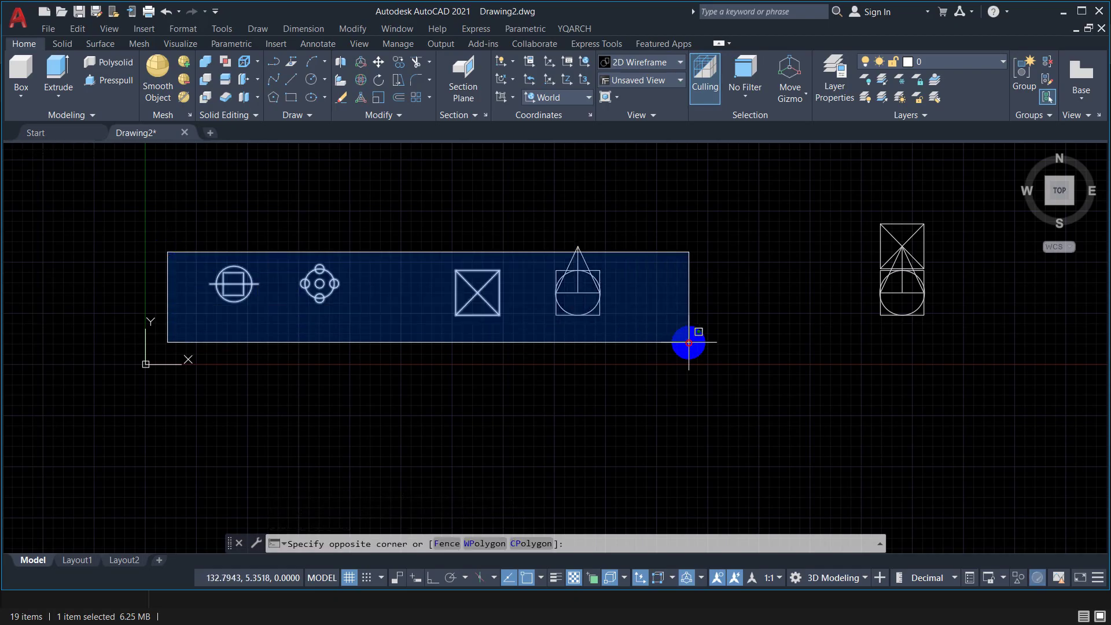
click(301, 165)
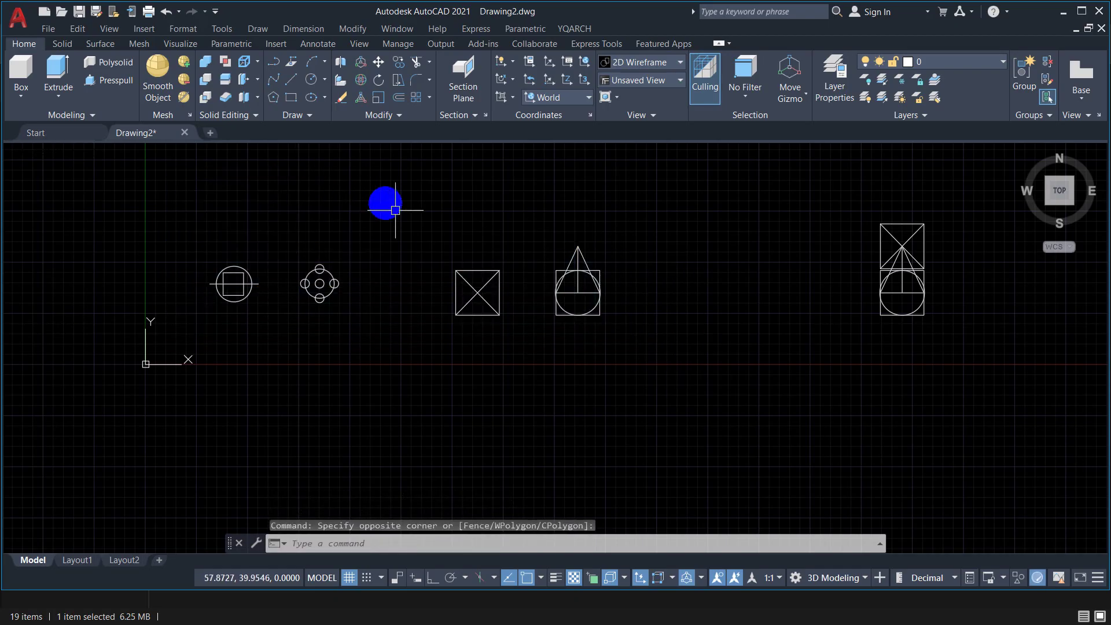
double_click(585, 280)
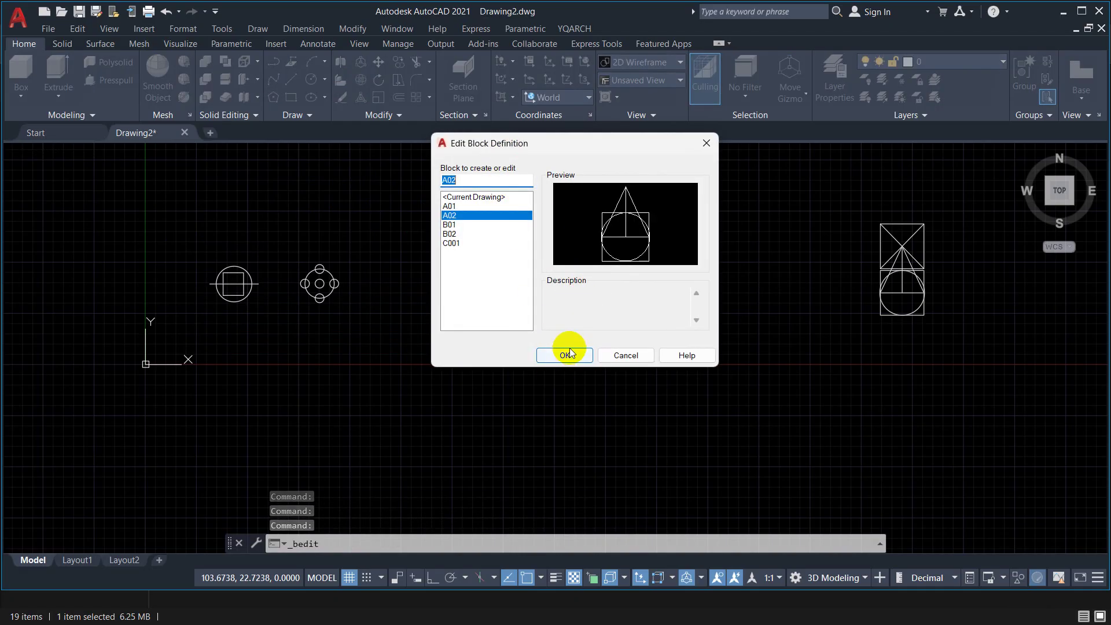
click(566, 354)
scroll(551, 302, down, 2)
middle_drag(542, 291, 529, 277)
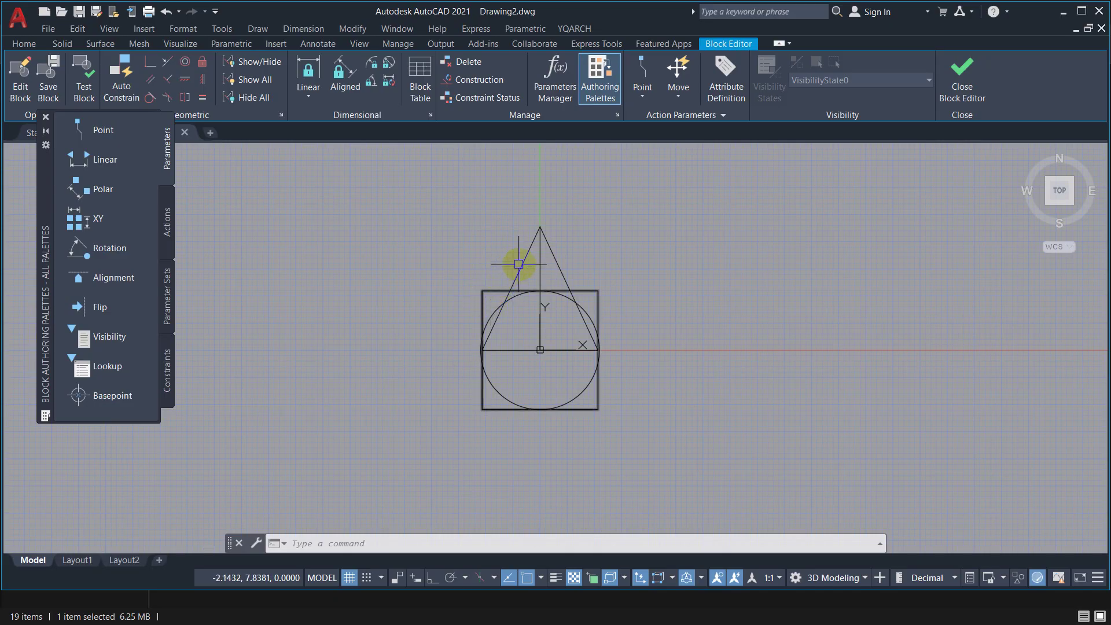
click(965, 87)
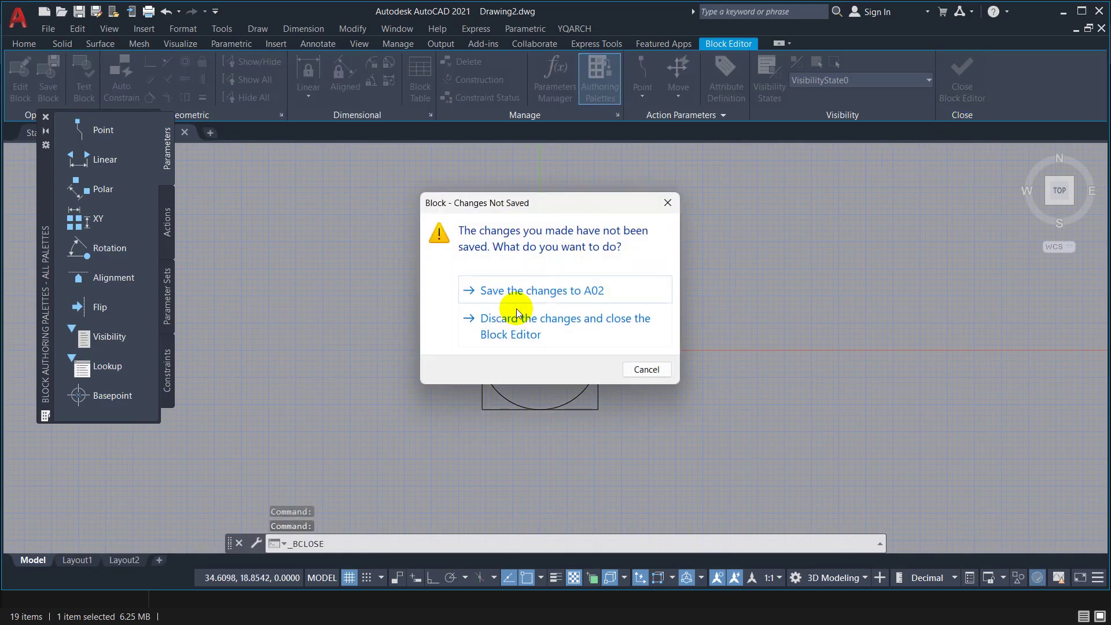
click(528, 290)
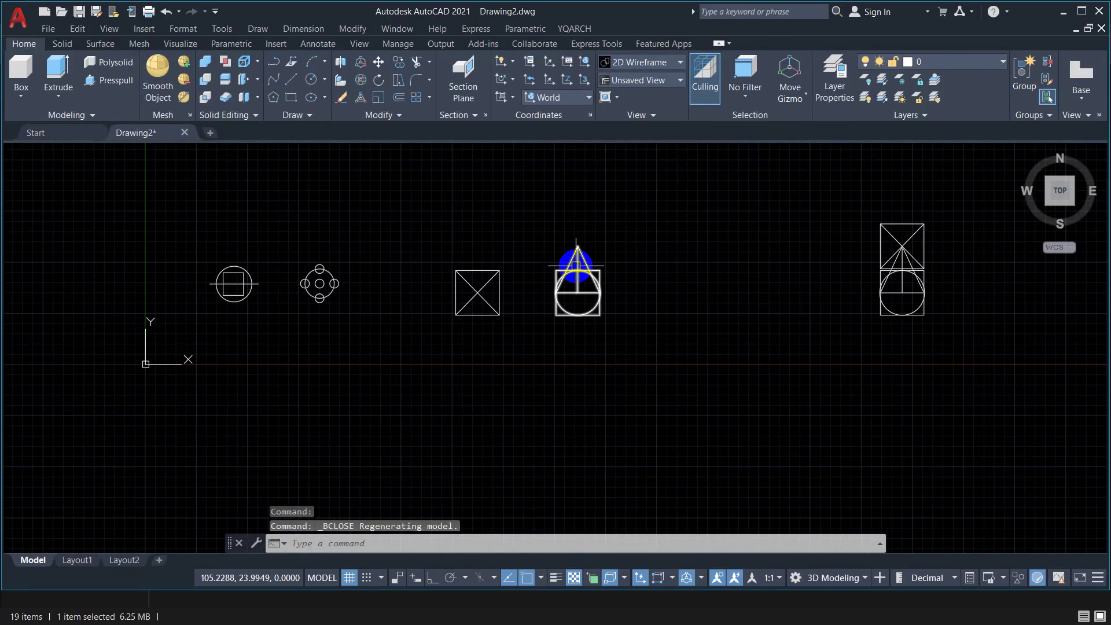
middle_drag(756, 260, 509, 240)
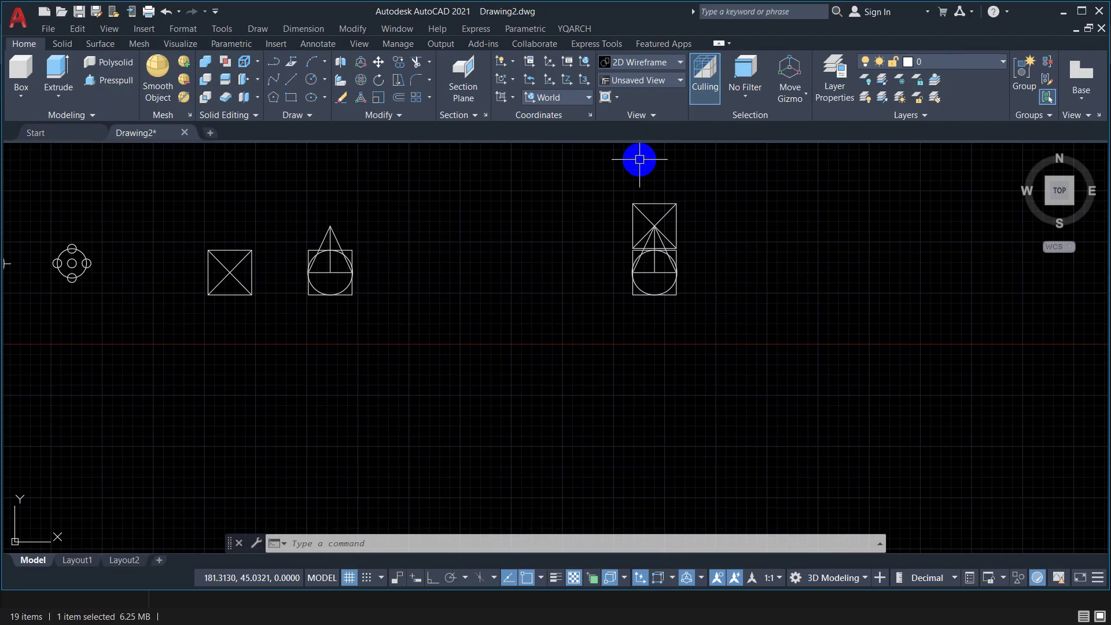
middle_drag(627, 211, 594, 248)
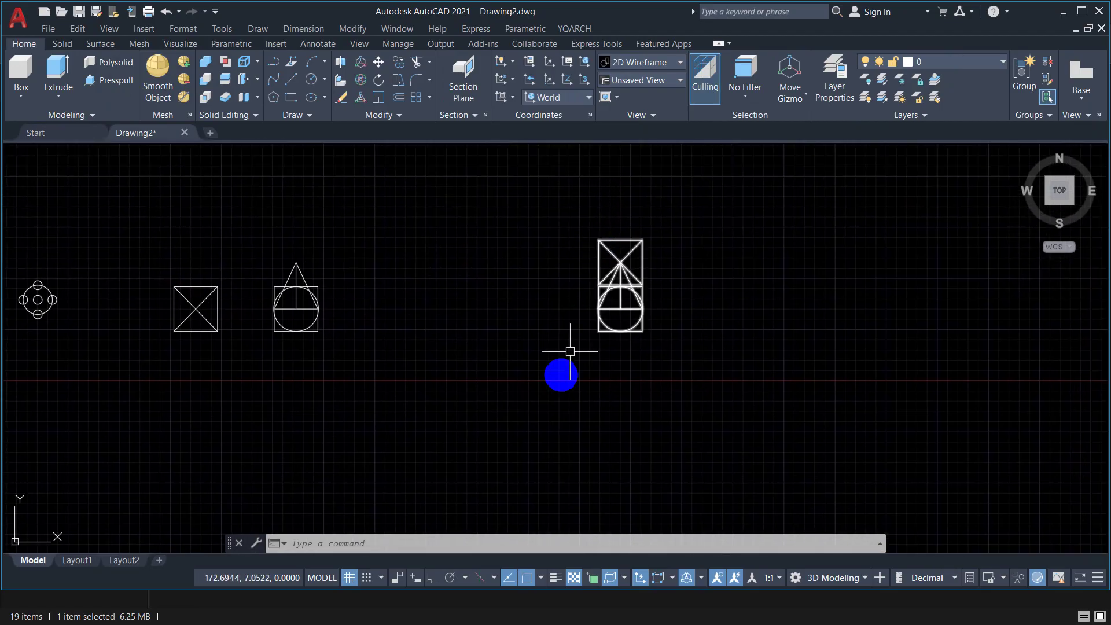
Open block C001 in the Block Editor and recentre its geometry
double_click(606, 276)
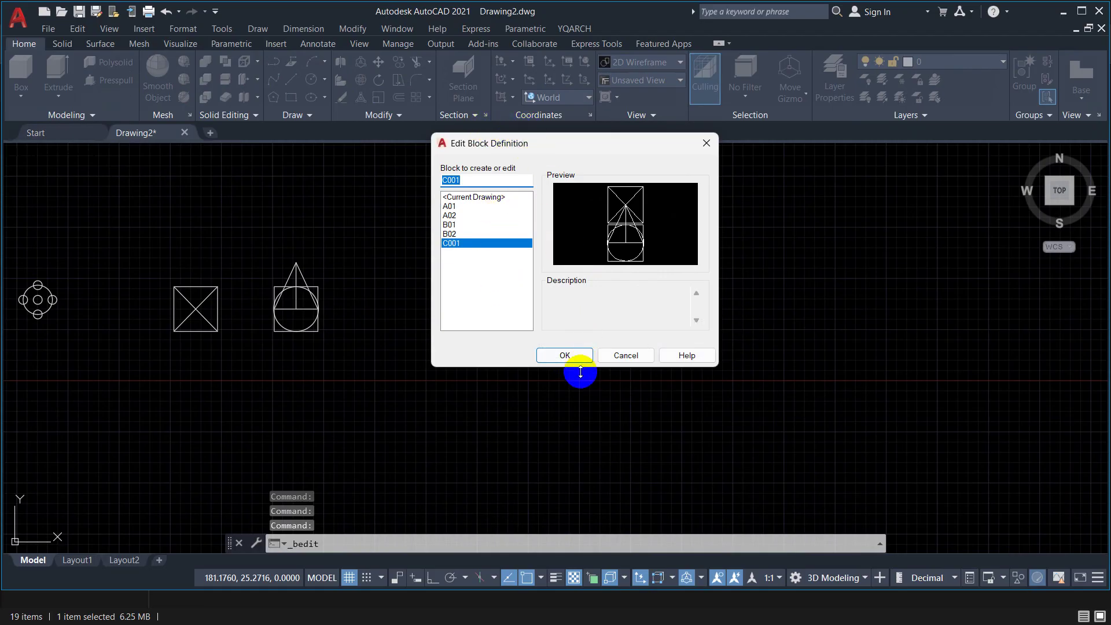
click(567, 355)
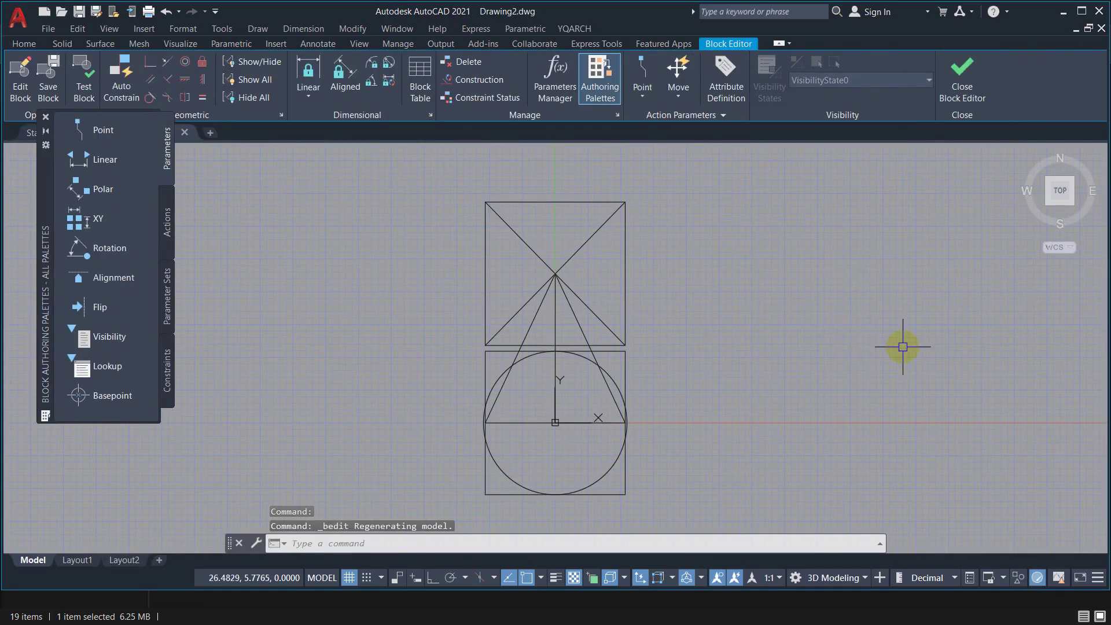
scroll(900, 342, down, 3)
middle_drag(900, 343, 702, 276)
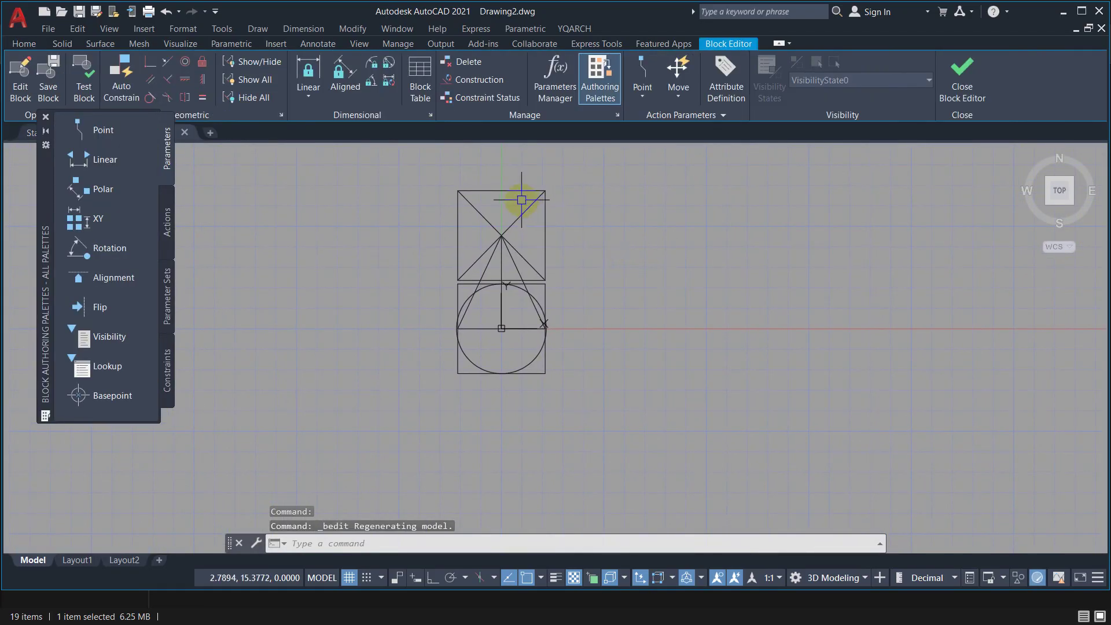
Select the top box and lower cone parts of C001 one at a time to inspect them
click(520, 221)
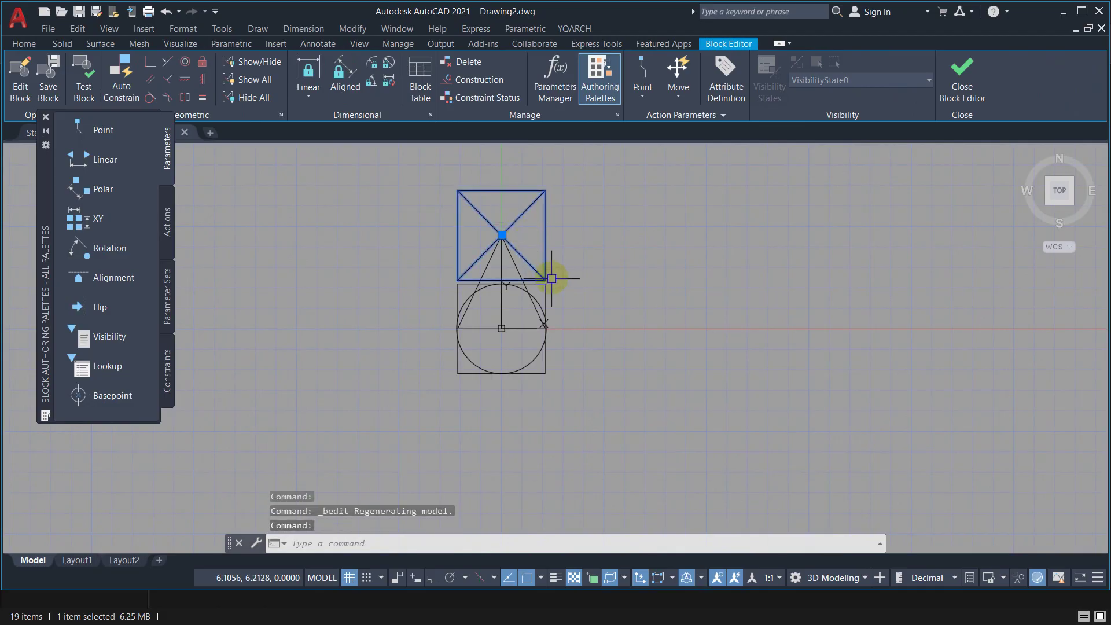
middle_drag(555, 280, 582, 290)
scroll(581, 290, up, 2)
key(Escape)
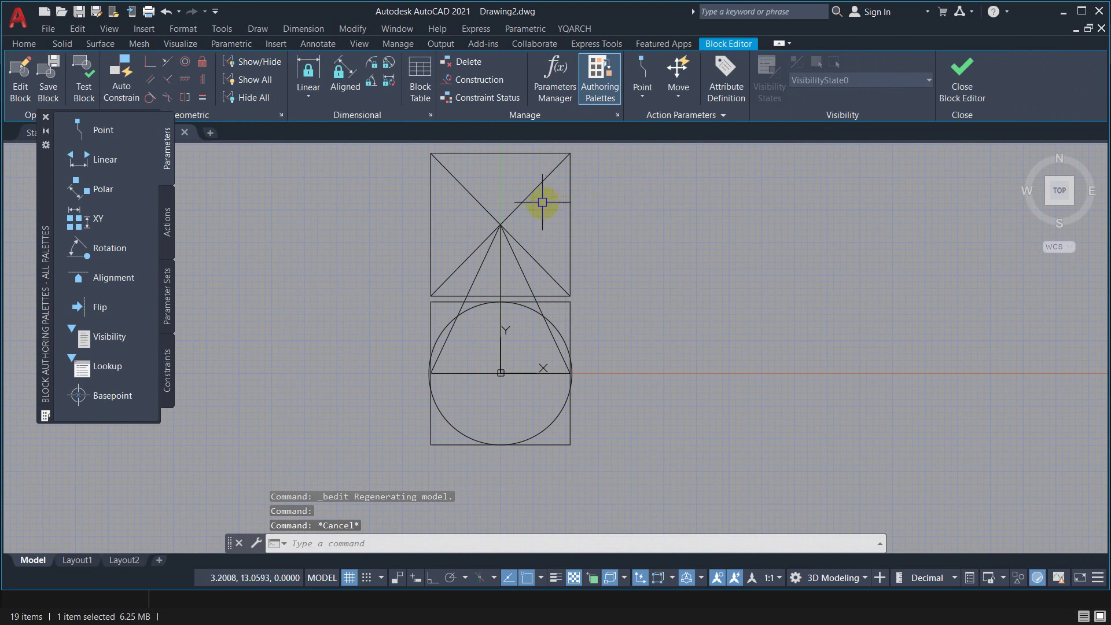
click(530, 188)
key(Escape)
click(567, 325)
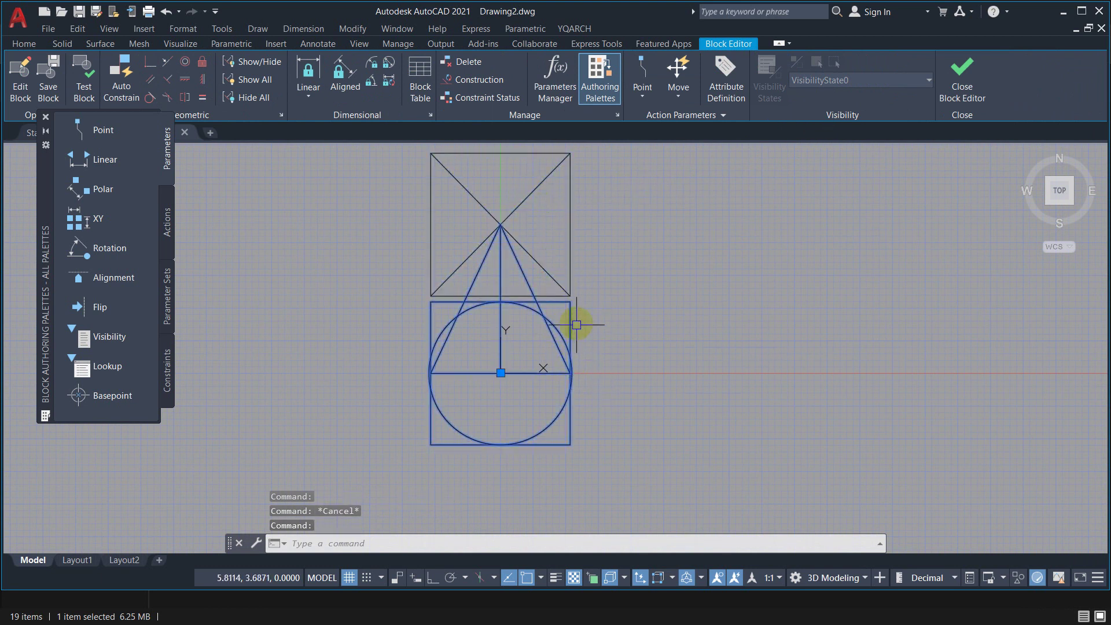
key(Escape)
Test window and multiple selection on C001's crossed-square and circle-and-triangle blocks
click(554, 180)
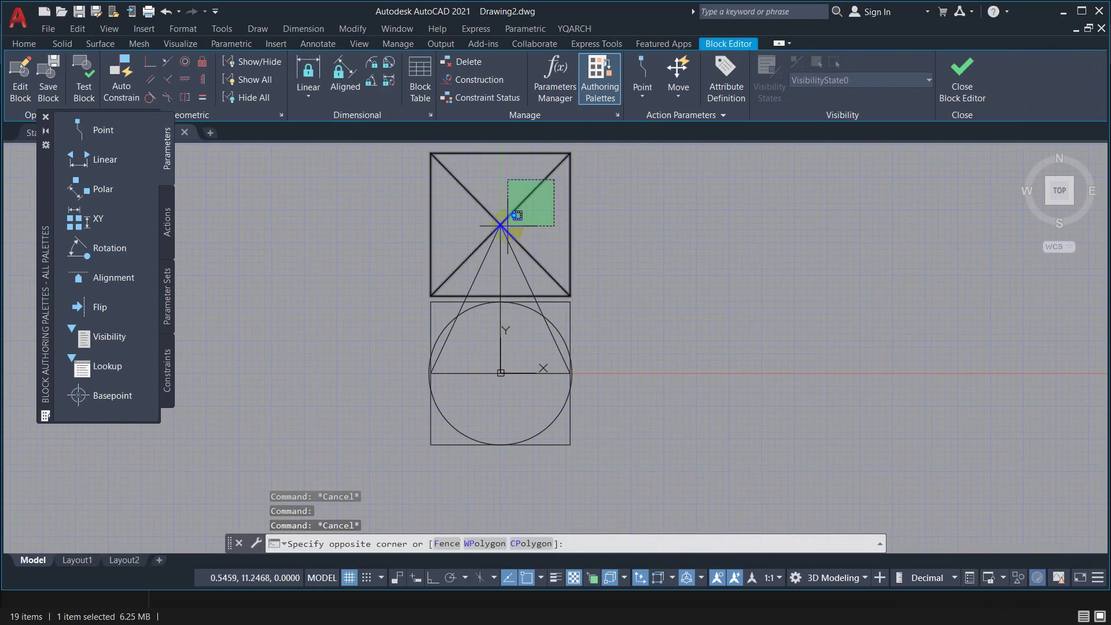
click(516, 216)
key(Escape)
click(524, 243)
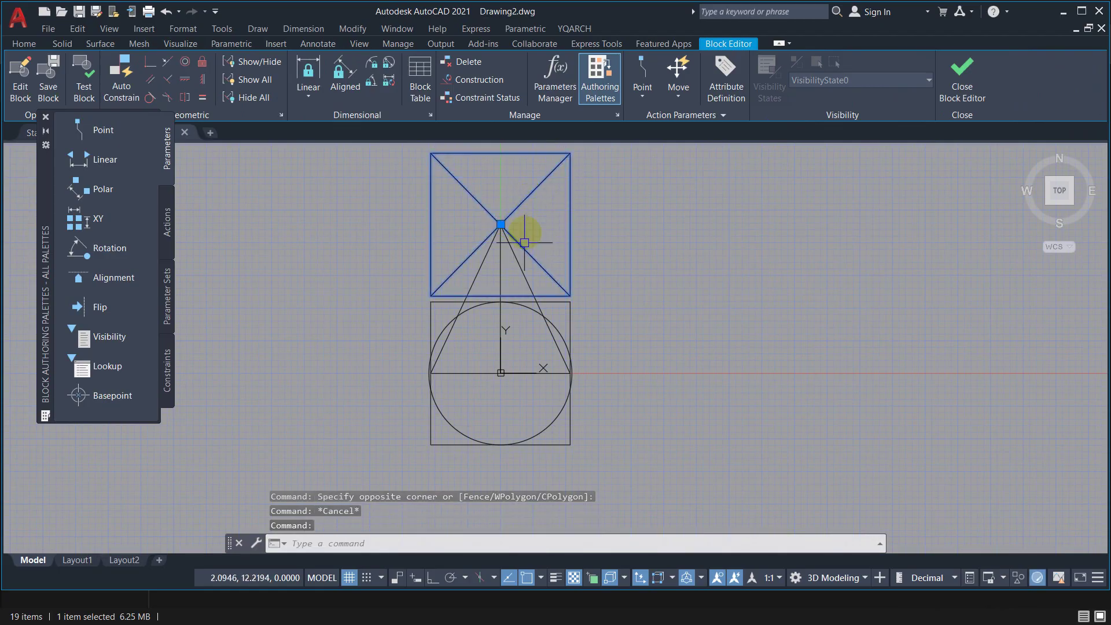
click(548, 341)
key(Escape)
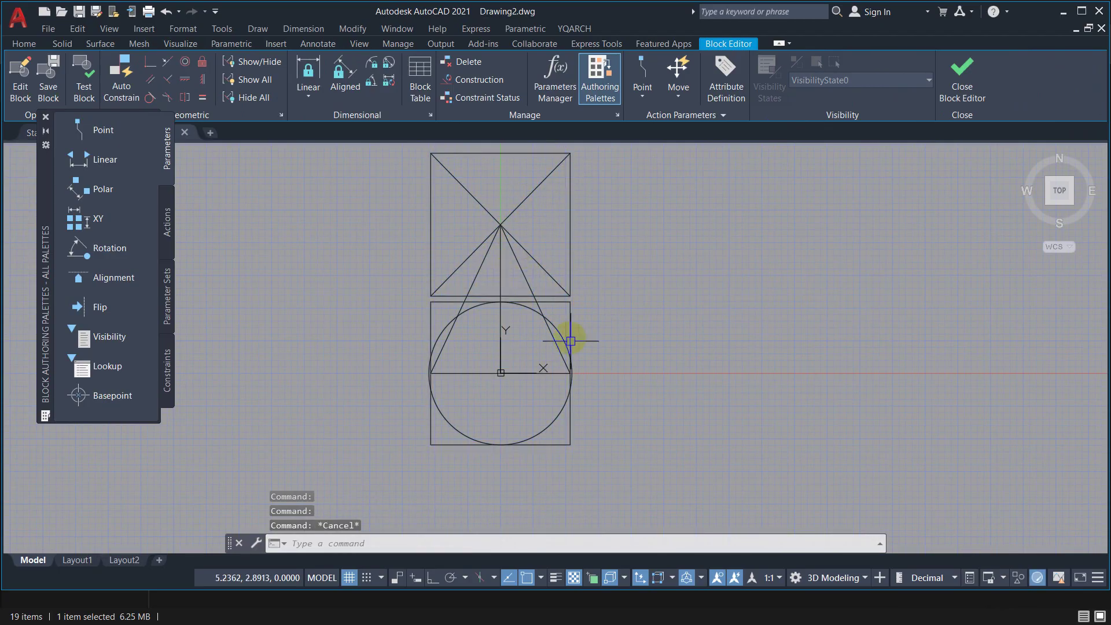
click(571, 353)
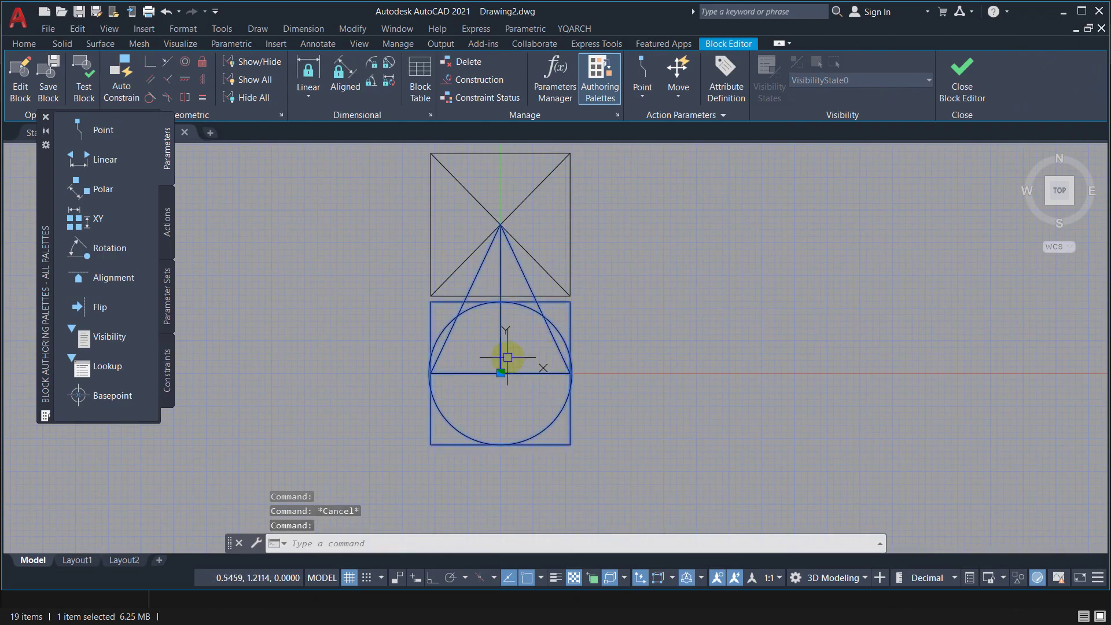
key(Escape)
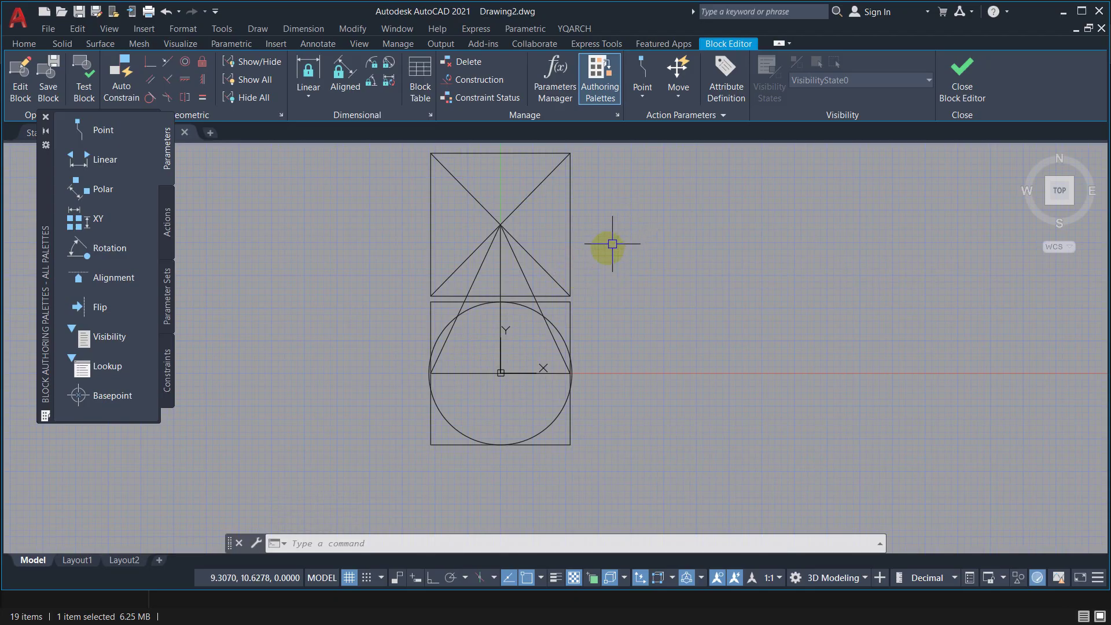
Double-click the nested upper crossed-square block A01 to edit it
click(606, 121)
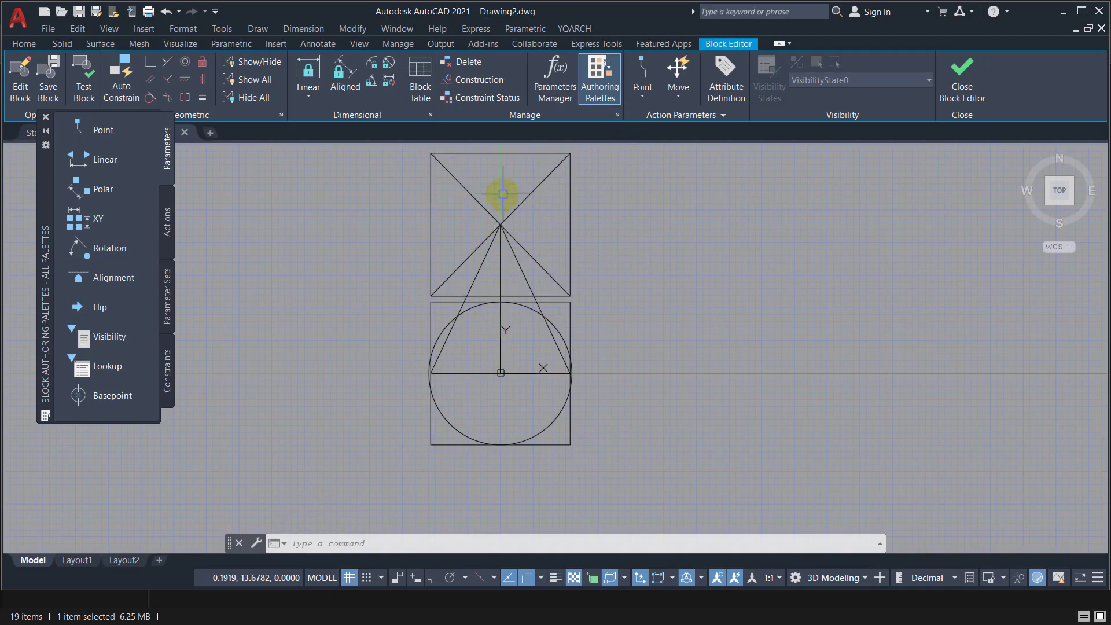
click(536, 184)
double_click(539, 185)
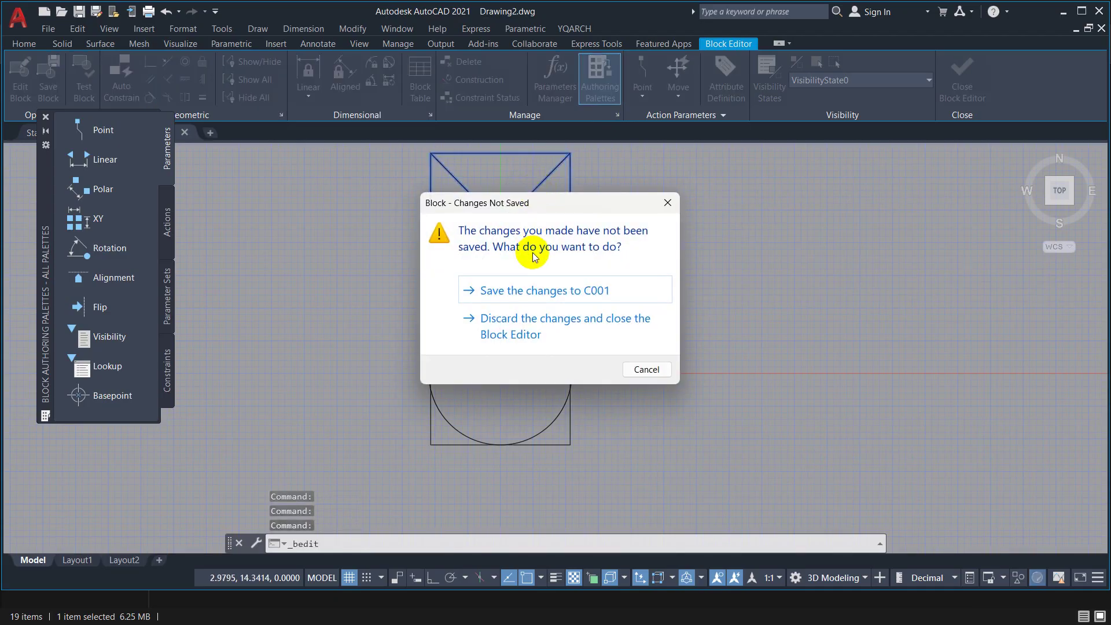
Save C001, edit A01 in the Block Editor, then close it saving the A01 changes
click(538, 289)
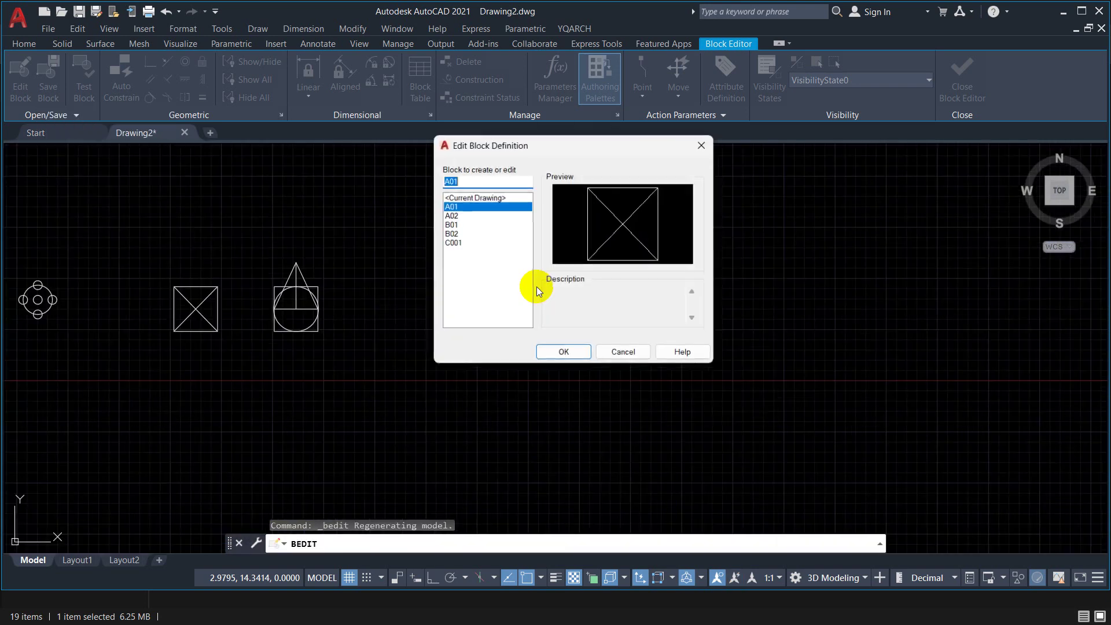
click(574, 354)
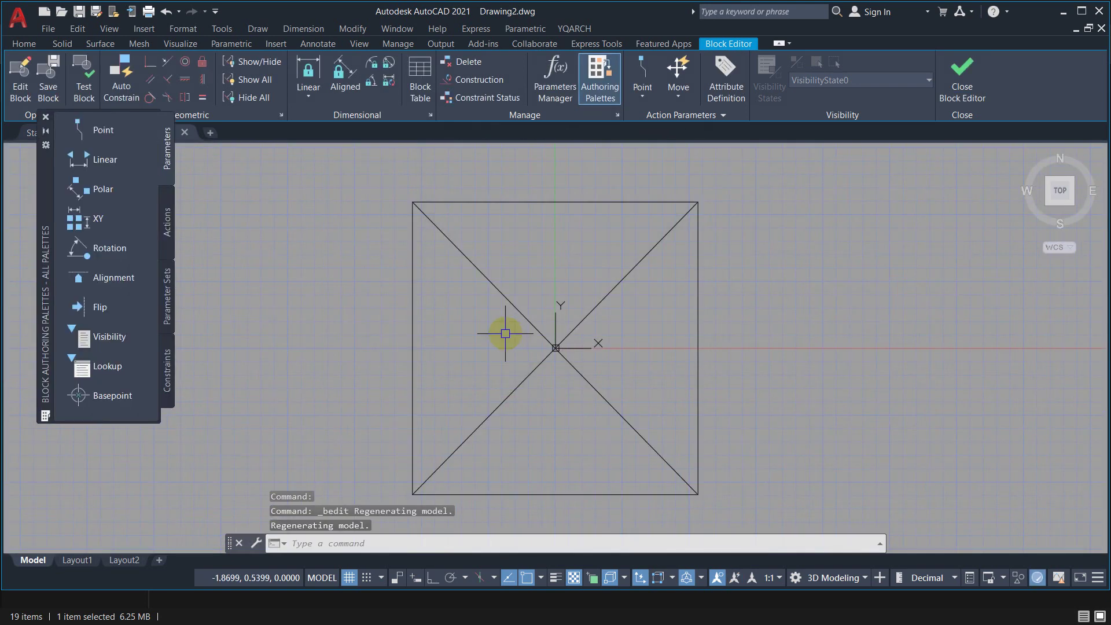
scroll(507, 330, down, 2)
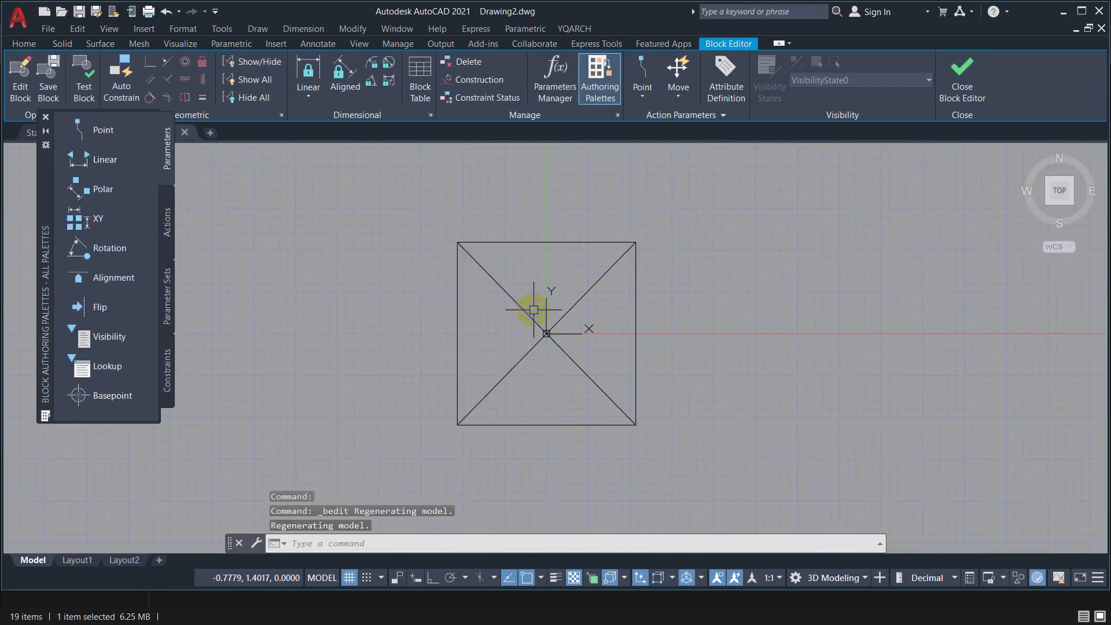
middle_drag(534, 309, 517, 303)
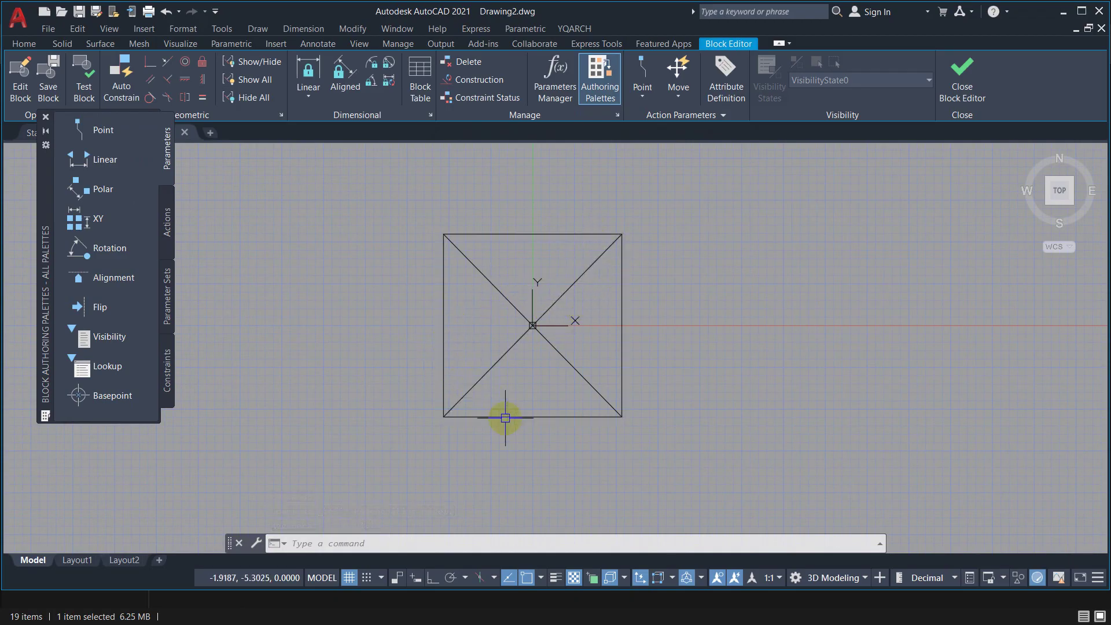
click(958, 87)
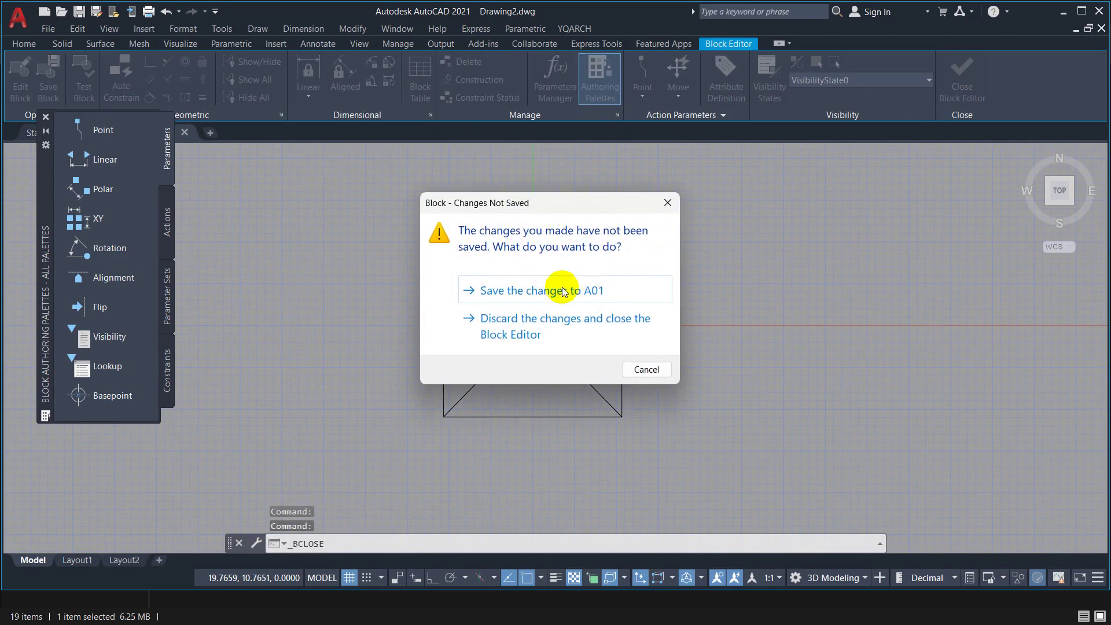
click(564, 291)
In model space, pan and zoom to the circled-square block and test-select it
mouse_move(496, 290)
middle_down()
mouse_move(608, 307)
mouse_move(660, 298)
middle_up()
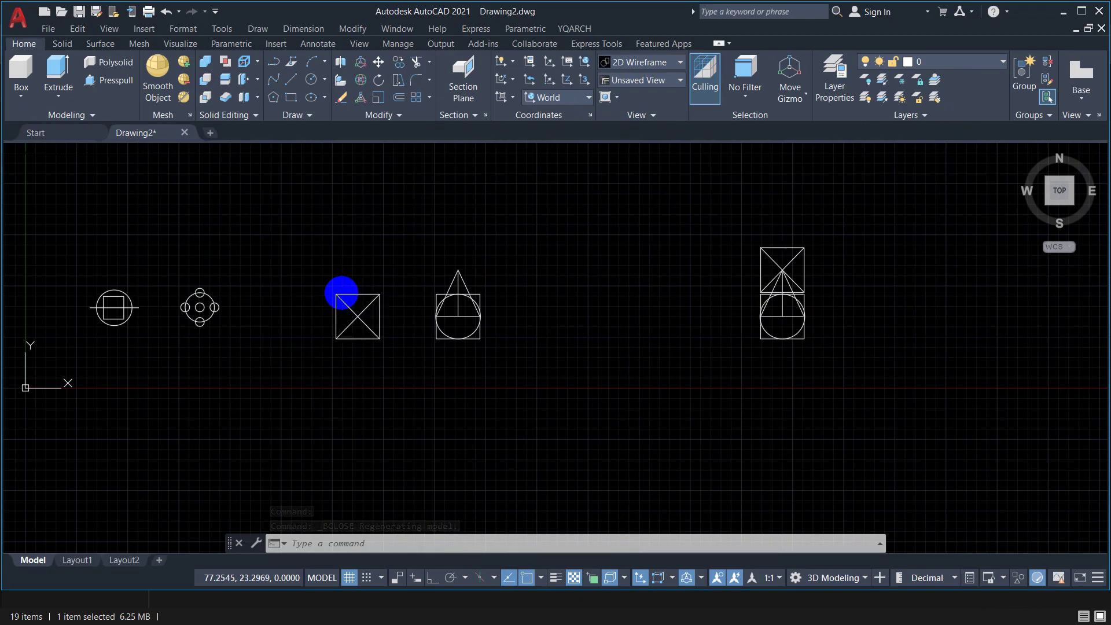
middle_drag(341, 293, 519, 285)
scroll(273, 292, up, 2)
scroll(308, 282, up, 2)
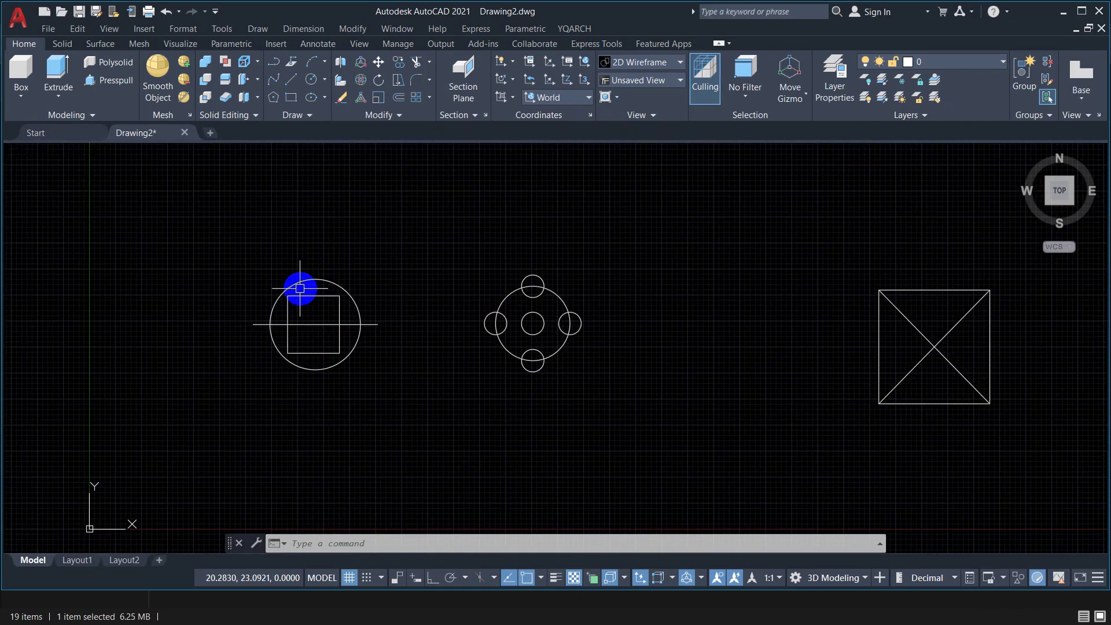
click(258, 310)
key(Escape)
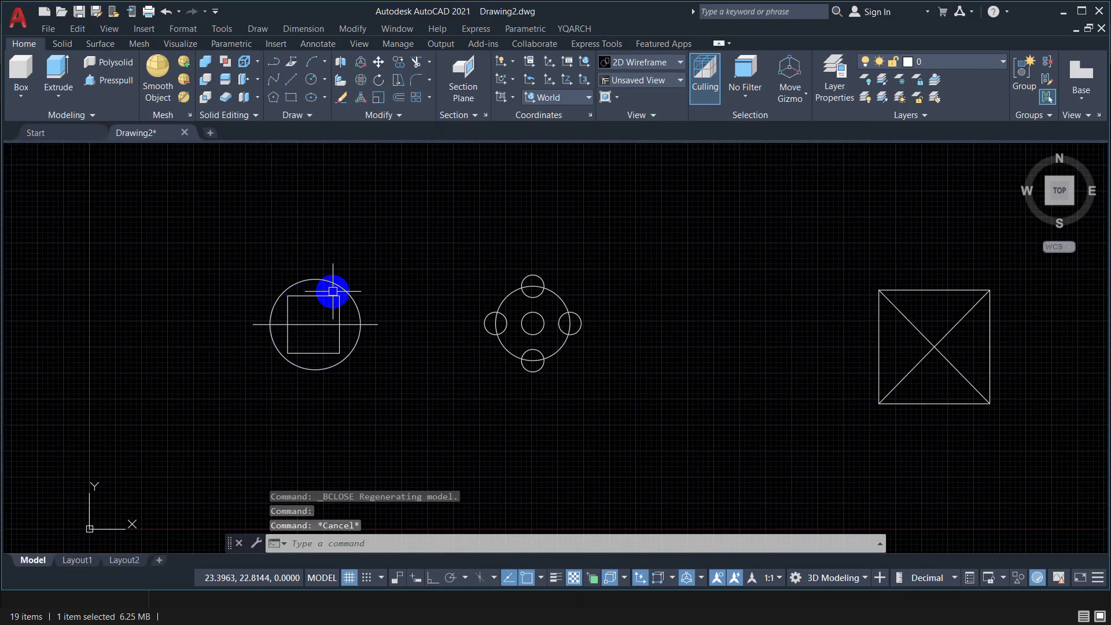
click(318, 287)
key(Escape)
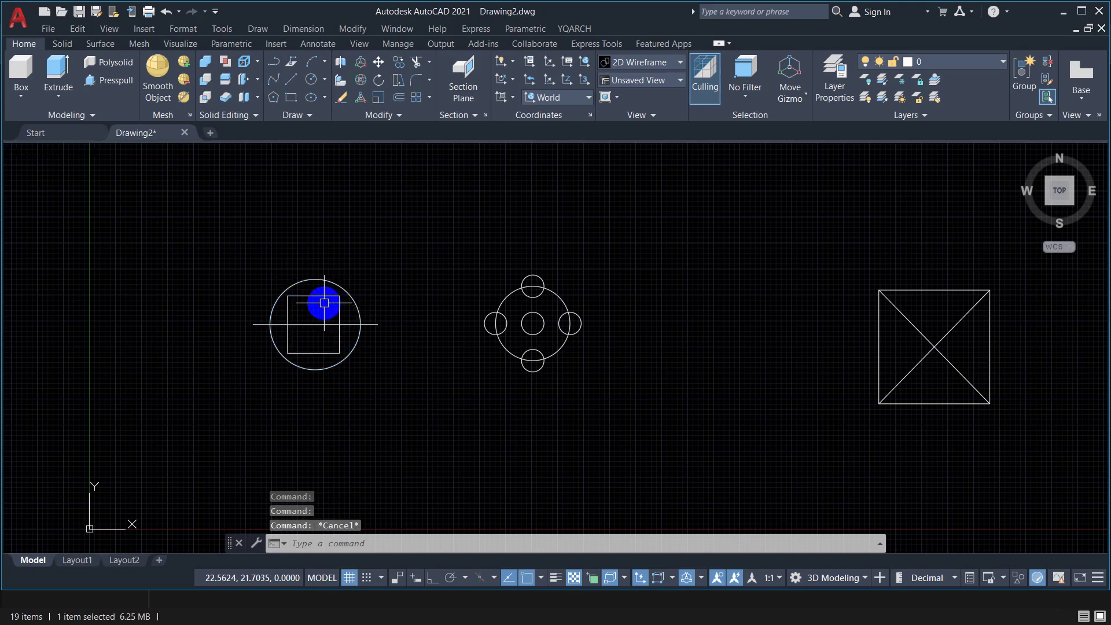
Check the circled-square block's selection and bring it into view
click(323, 300)
key(Escape)
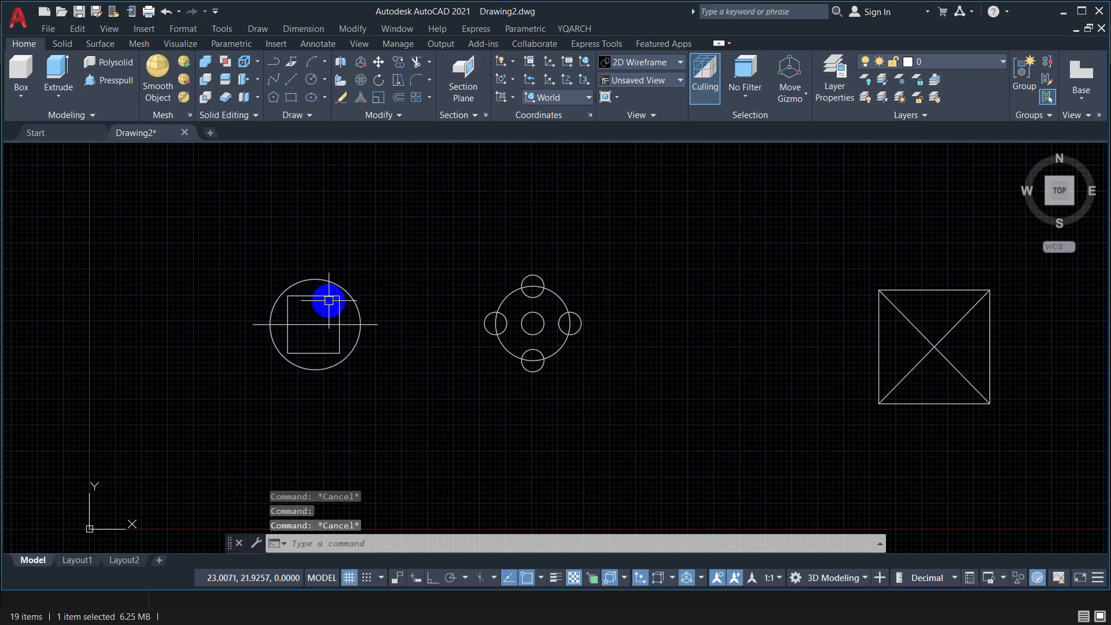
scroll(328, 300, up, 2)
scroll(330, 300, up, 2)
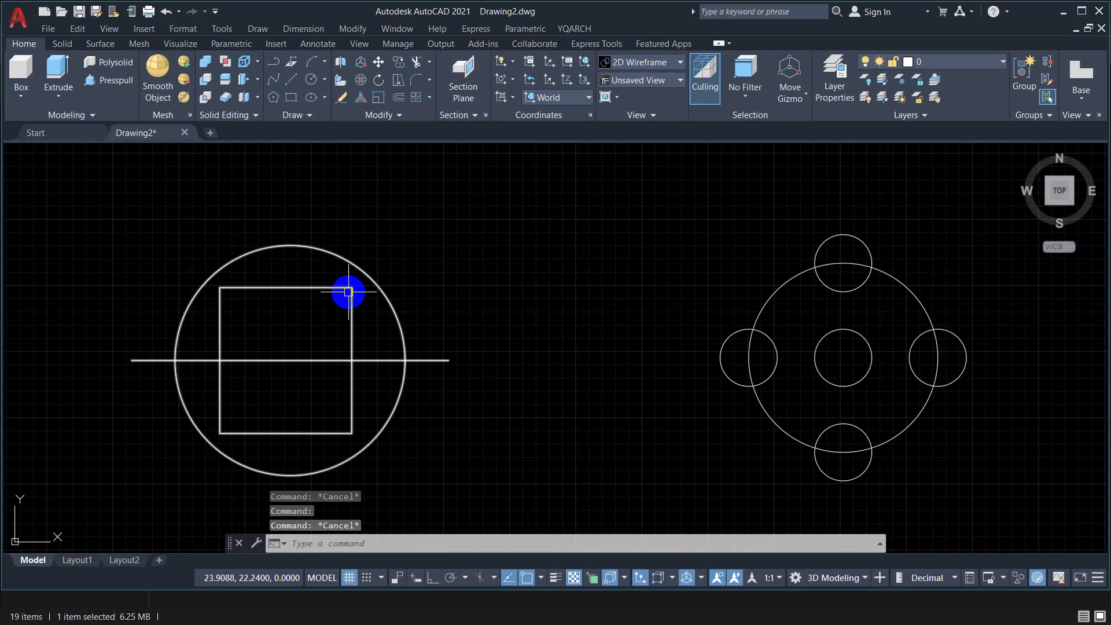
scroll(423, 332, down, 2)
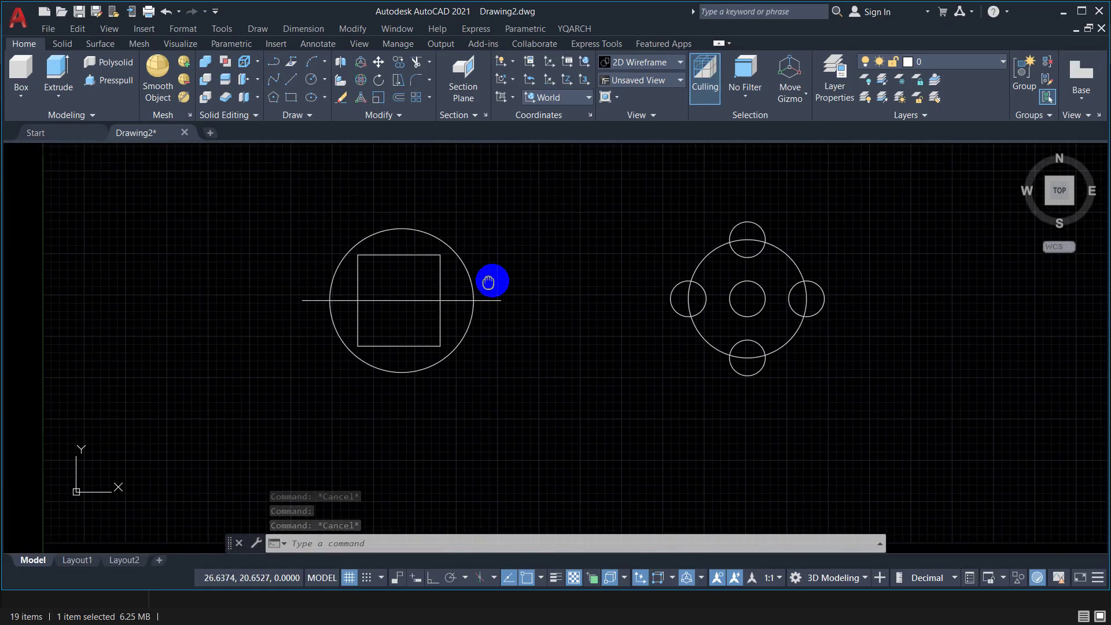
middle_drag(423, 332, 494, 279)
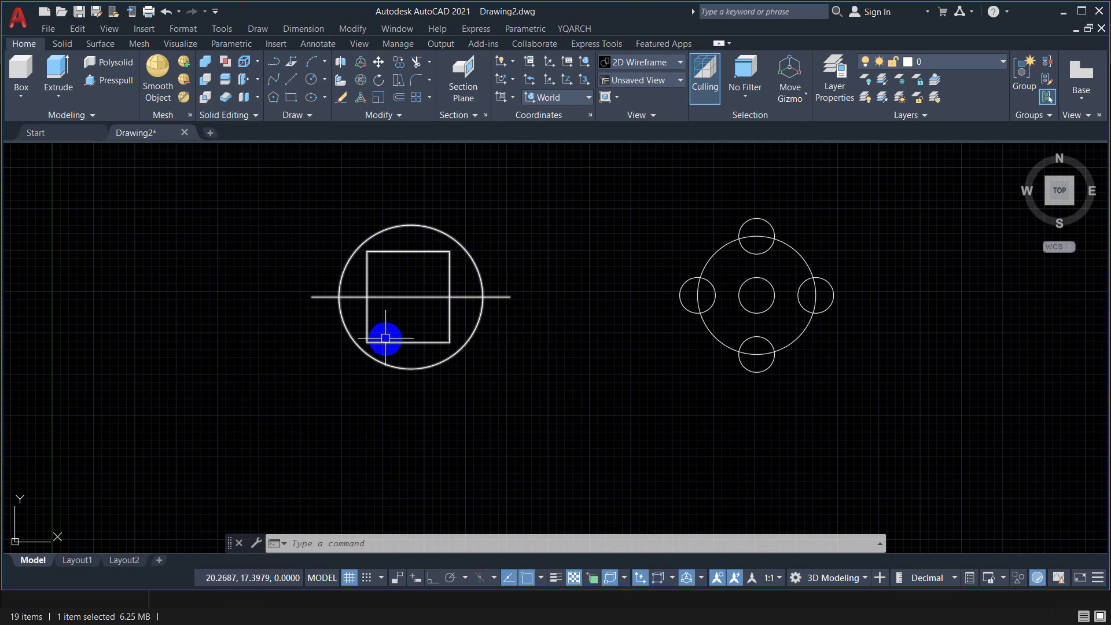
Explode the circled-square block B01 with X (EXPLODE)
text(x)
key(Return)
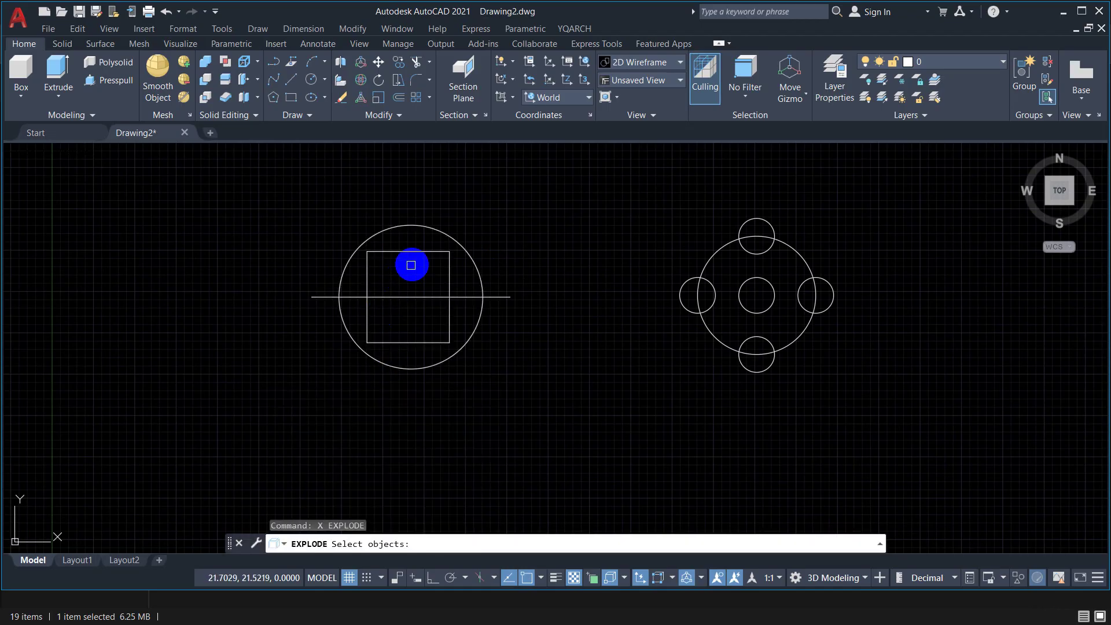
click(446, 245)
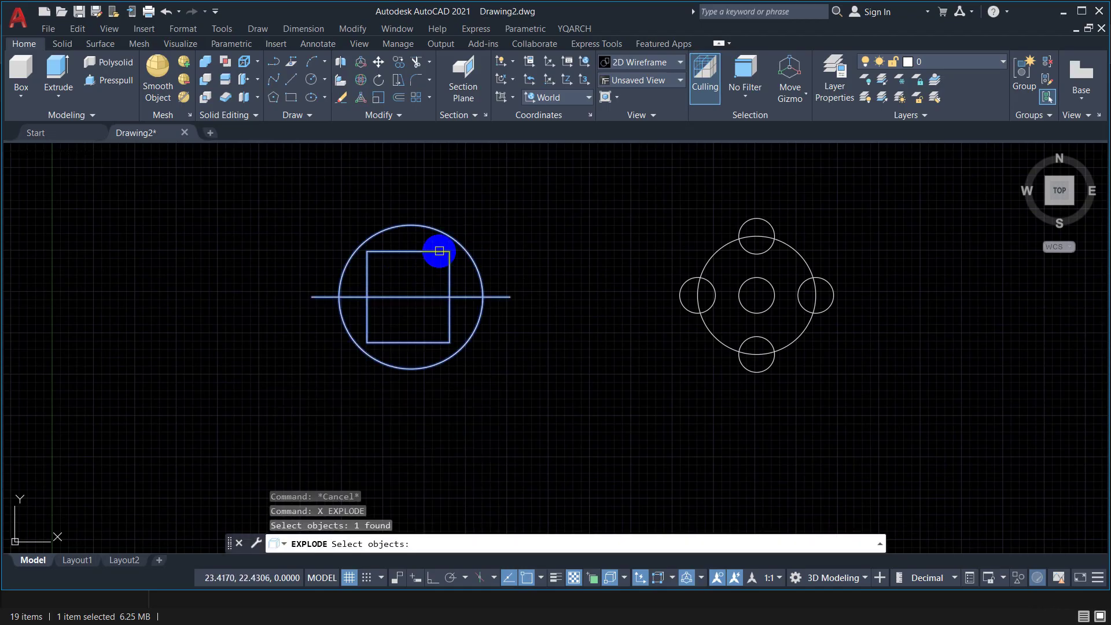
key(Return)
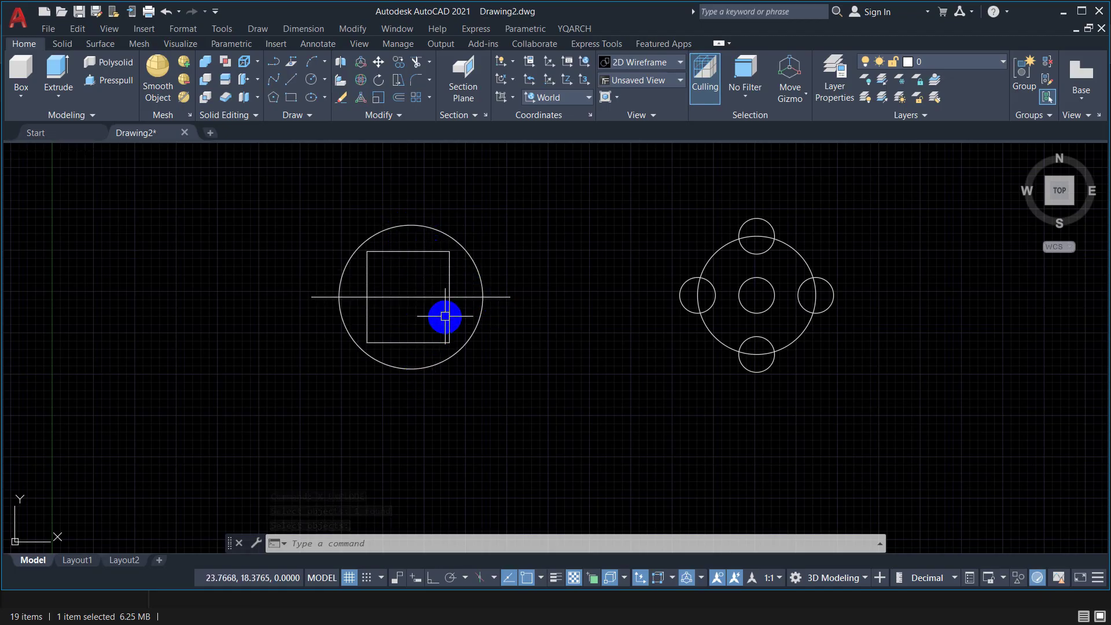
Pan left and check the four-circle block's selection
scroll(444, 316, down, 3)
middle_drag(447, 315, 340, 308)
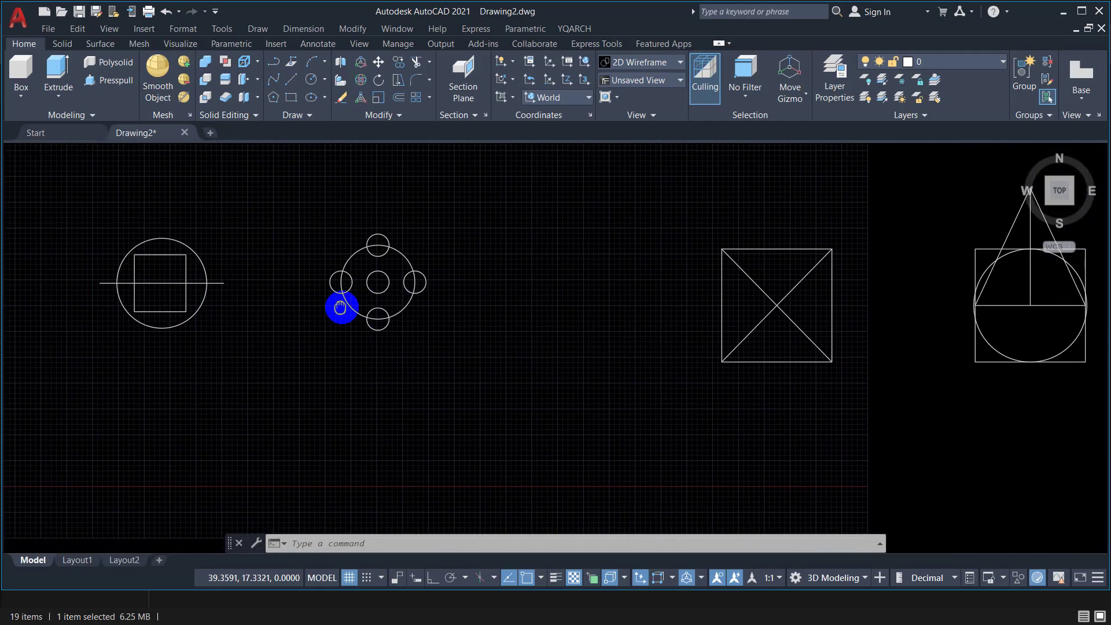
click(381, 291)
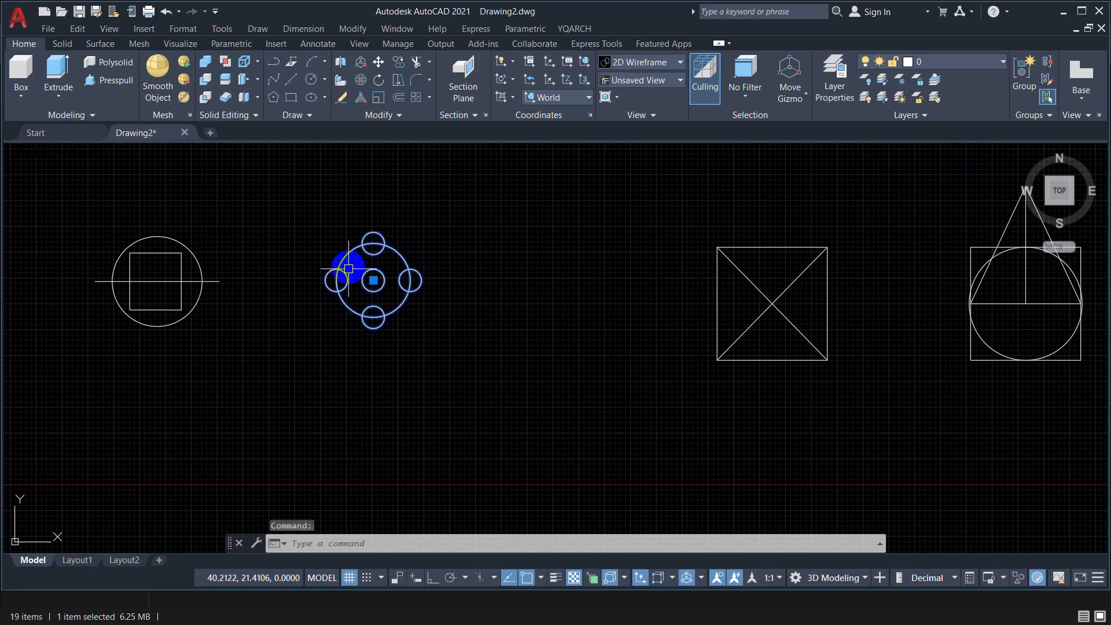
key(Escape)
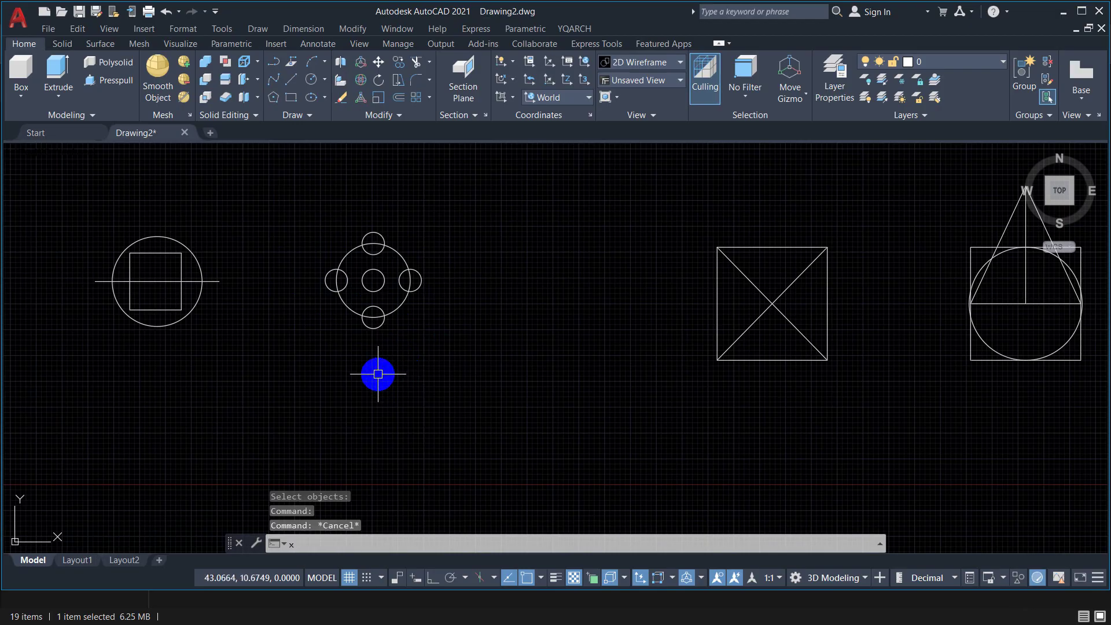
Explode the four-circle block using a window selection
text(x)
key(Return)
click(434, 219)
click(339, 329)
key(Return)
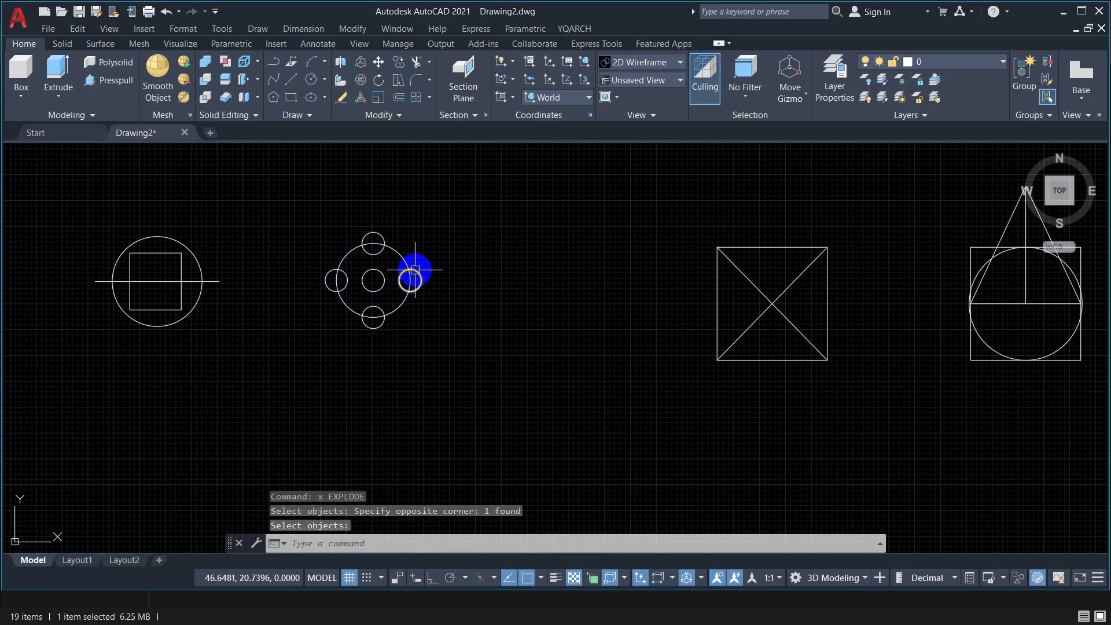
Explode the next two blocks together with a single window selection
scroll(637, 313, down, 2)
middle_drag(673, 300, 245, 251)
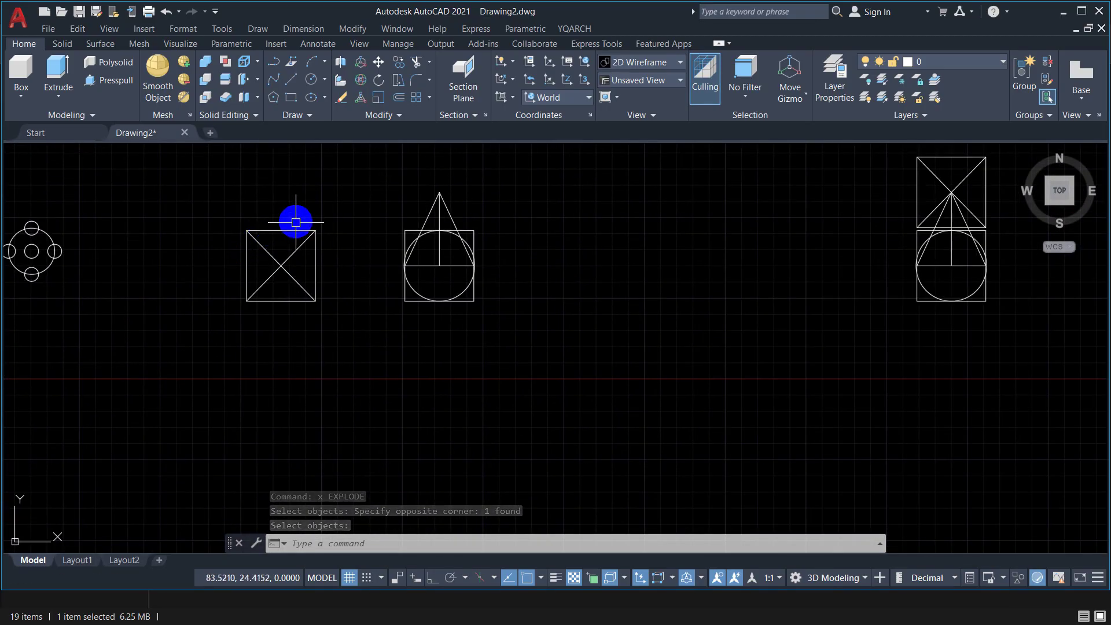
middle_drag(307, 236, 514, 373)
text(x)
key(Return)
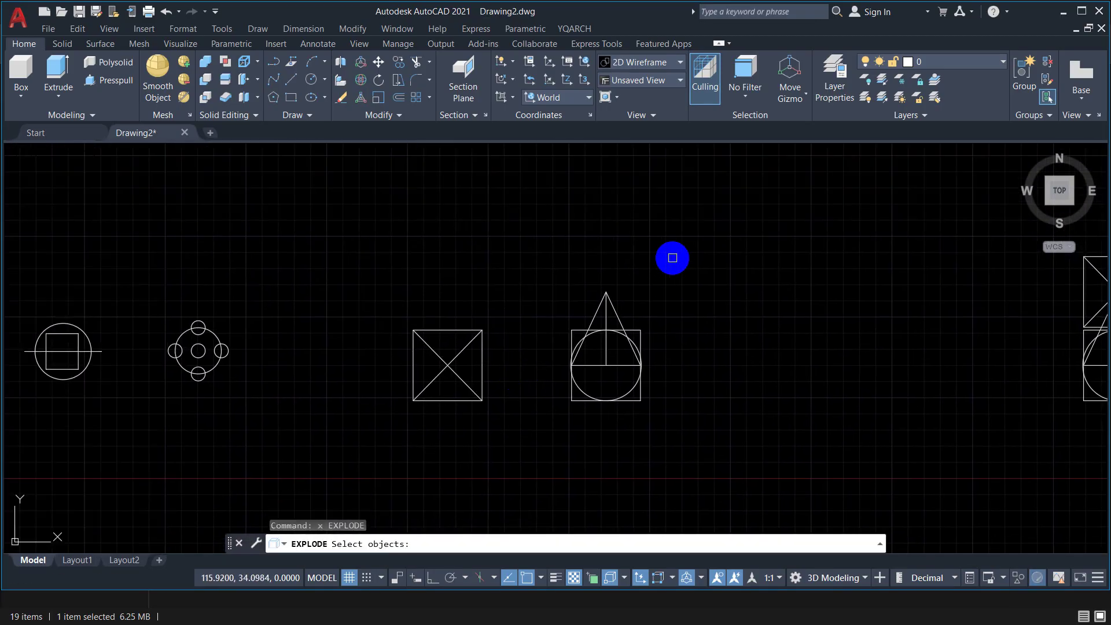
click(672, 255)
click(352, 422)
key(Return)
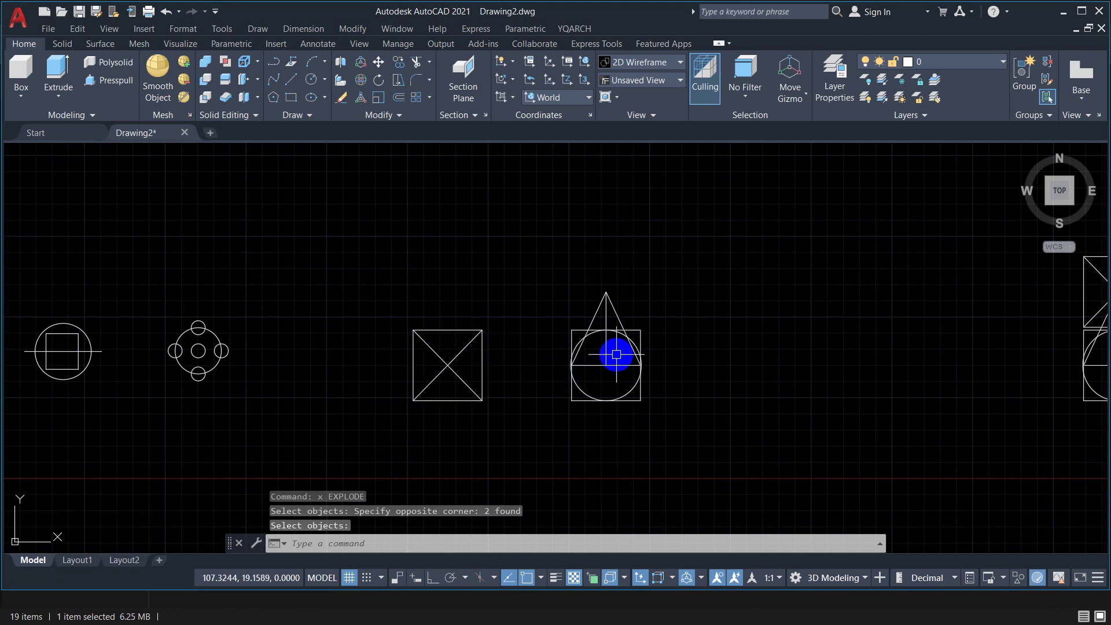
Explode the square-with-X block
scroll(463, 327, up, 4)
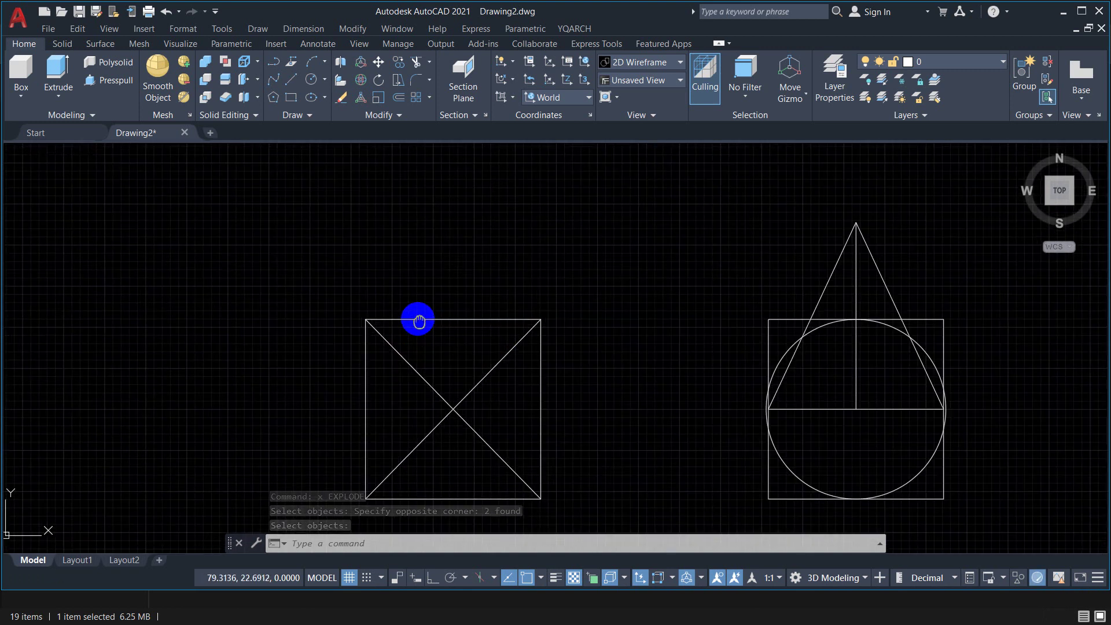
click(427, 243)
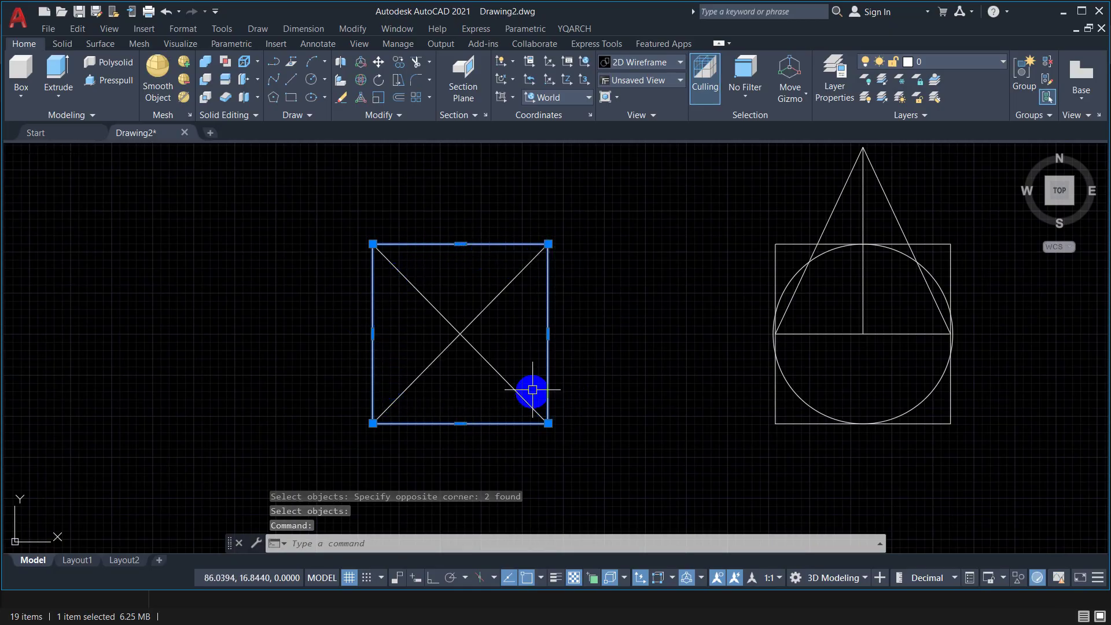
key(Escape)
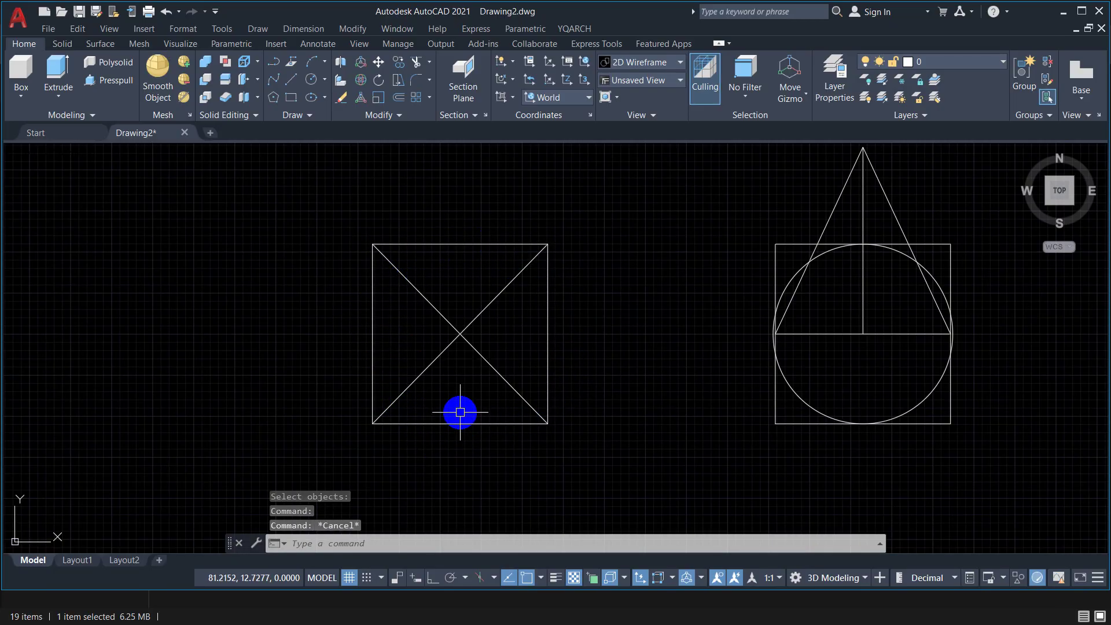
text(x)
key(Return)
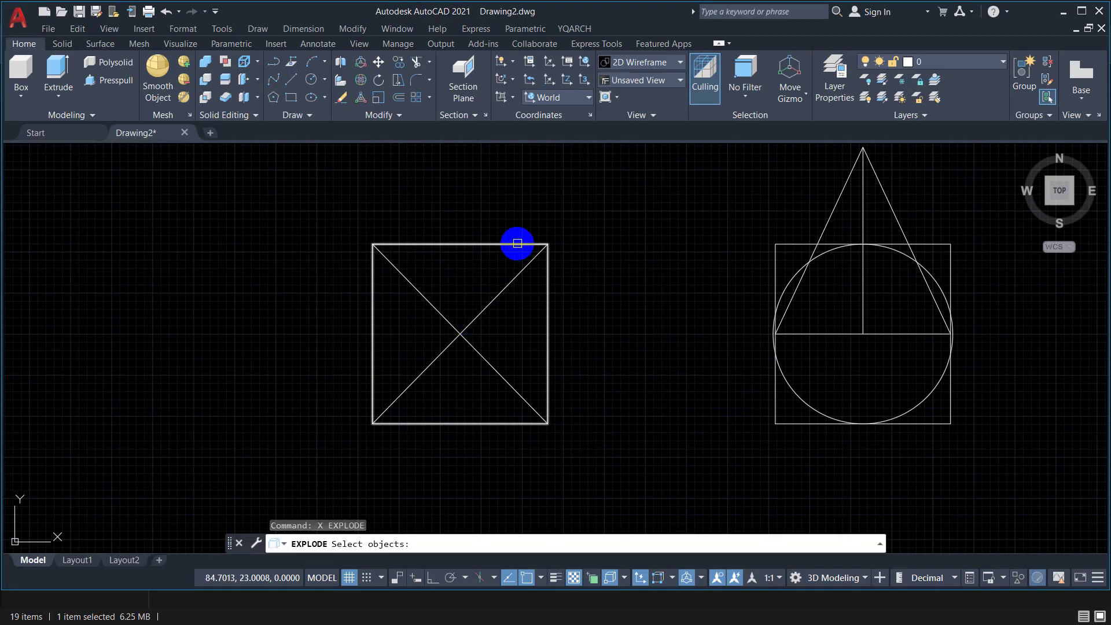
click(517, 243)
key(Return)
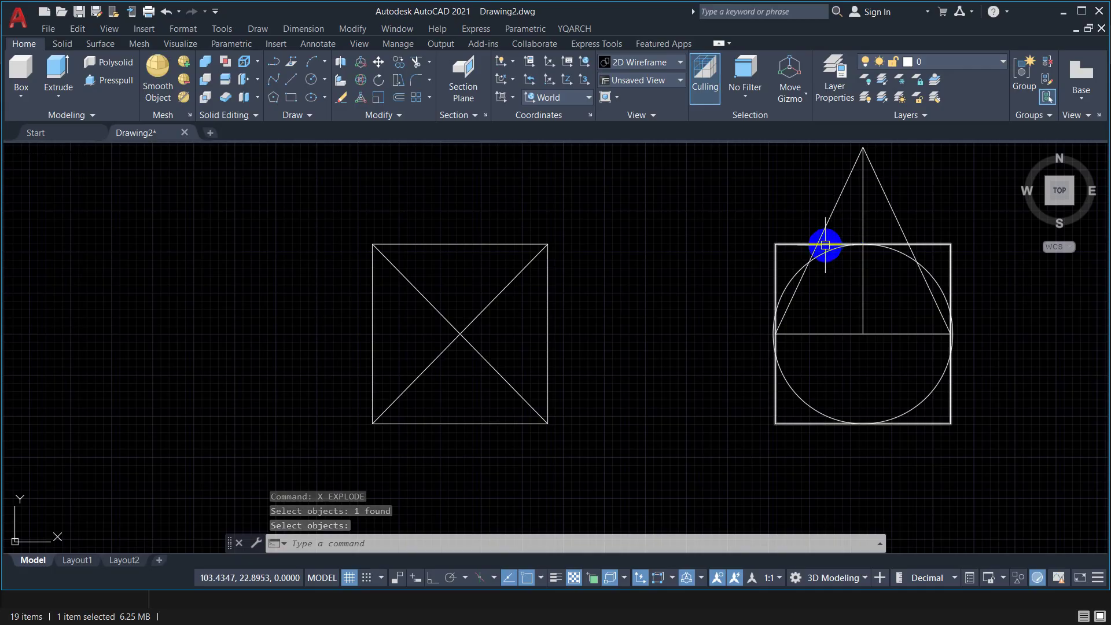
Explode the cone-and-circle shape using a window selection
scroll(825, 245, down, 5)
scroll(404, 286, up, 2)
scroll(480, 254, up, 2)
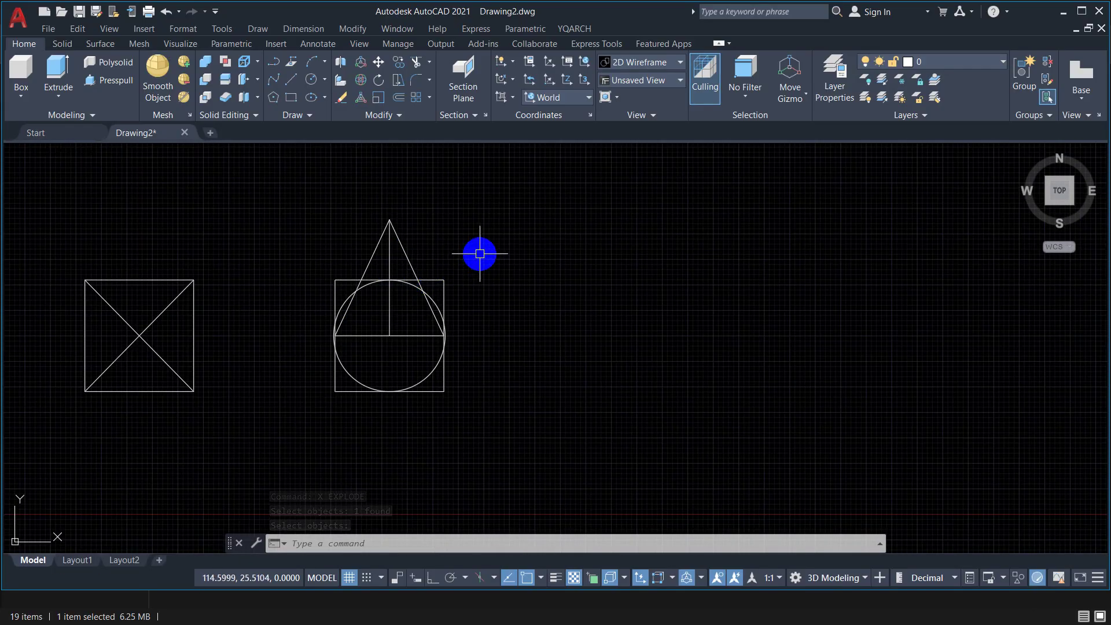
text(x)
key(Return)
click(533, 226)
click(357, 411)
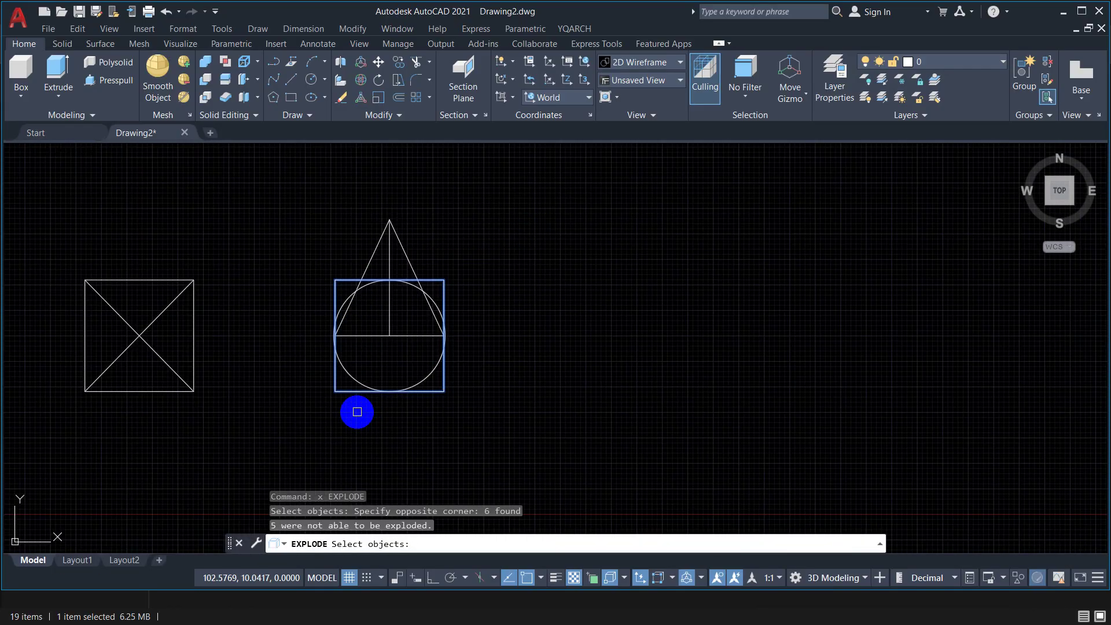
key(Return)
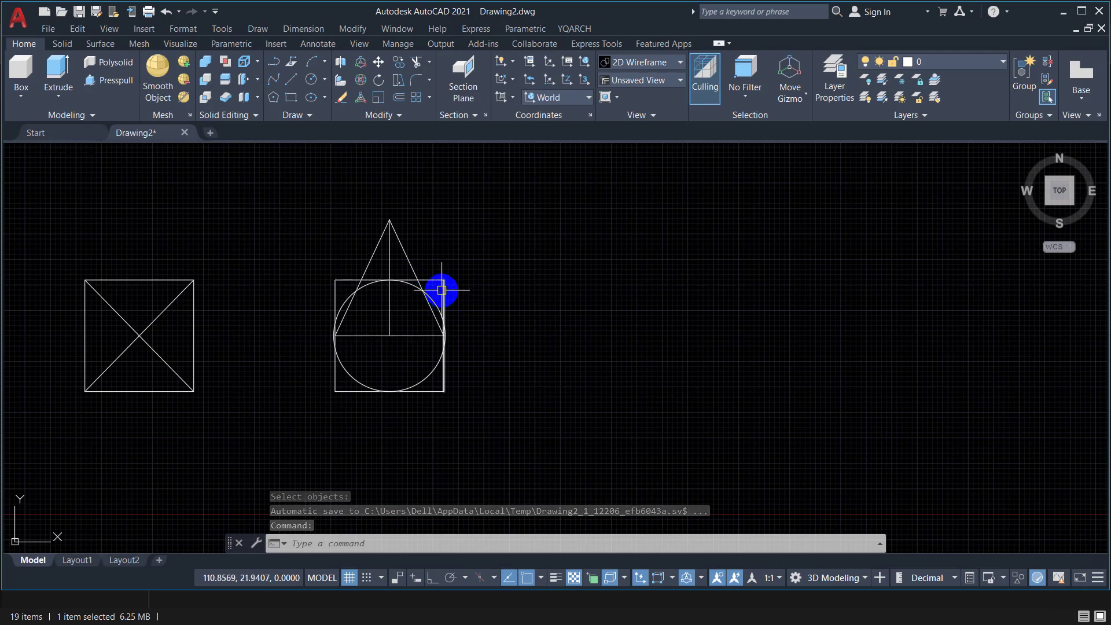
Zoom and pan to the stacked block C001 and check its selection
scroll(444, 296, down, 2)
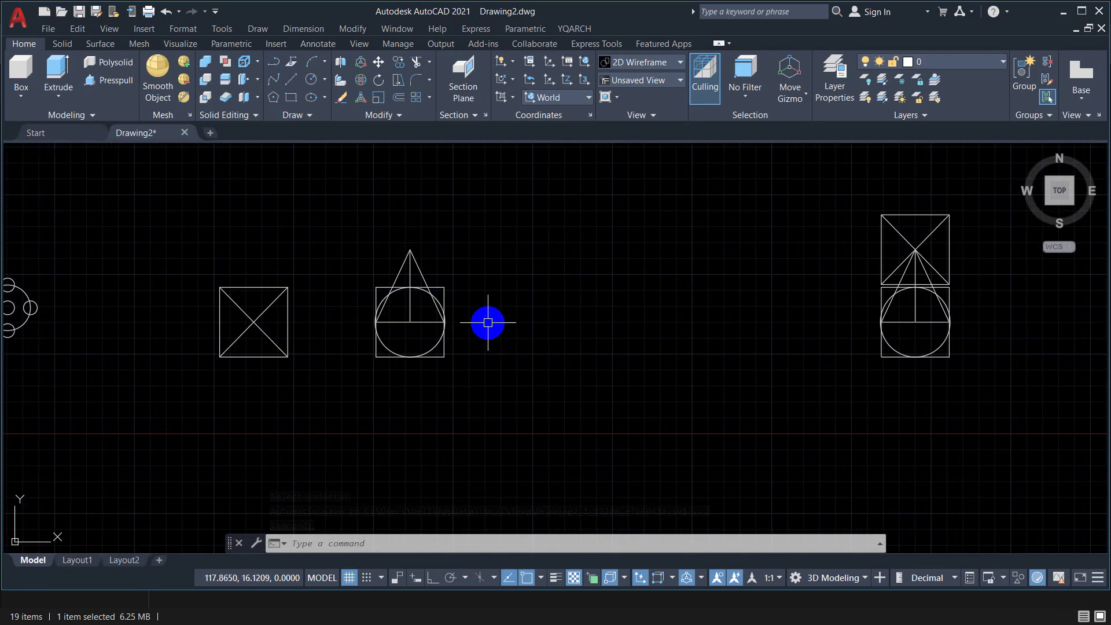
scroll(537, 290, down, 2)
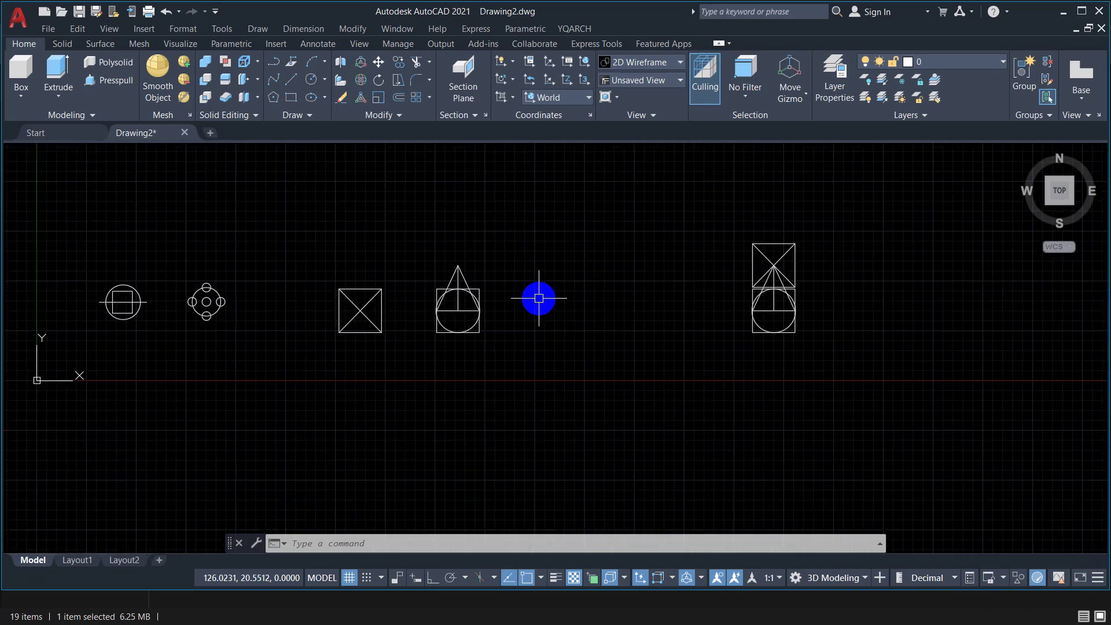
scroll(498, 284, up, 3)
scroll(425, 274, up, 2)
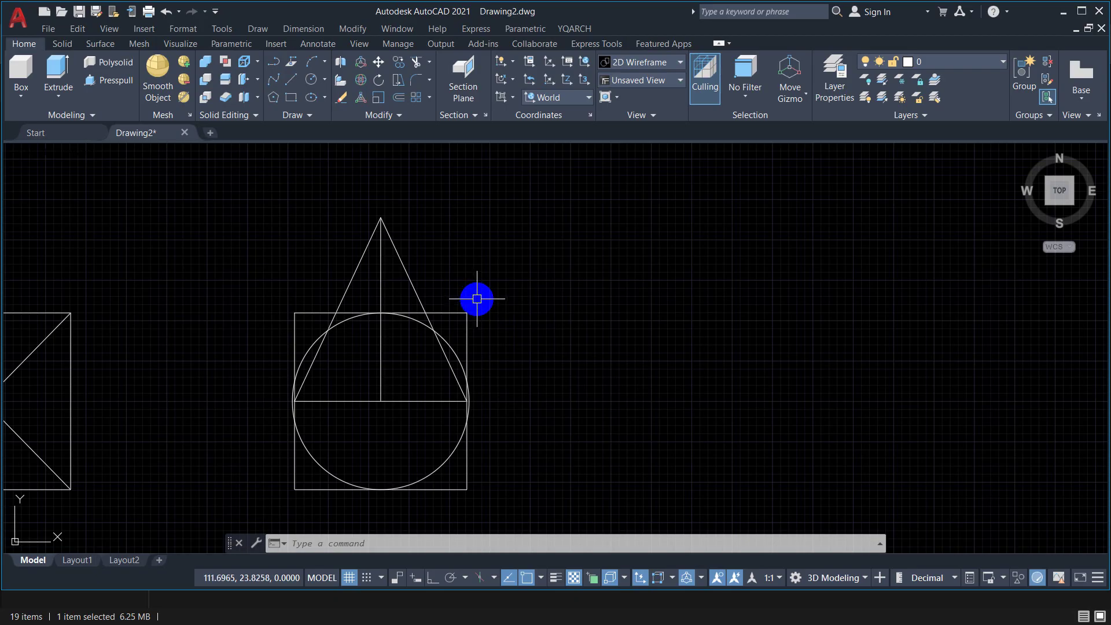
scroll(474, 302, down, 4)
scroll(475, 304, down, 3)
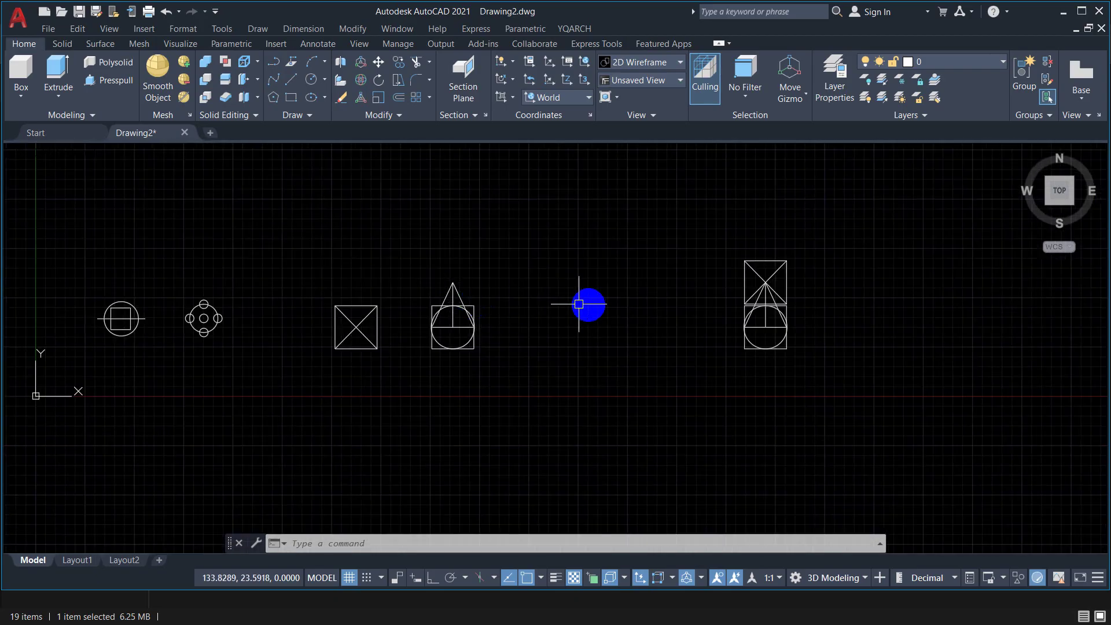
middle_drag(550, 301, 377, 292)
middle_drag(601, 286, 551, 289)
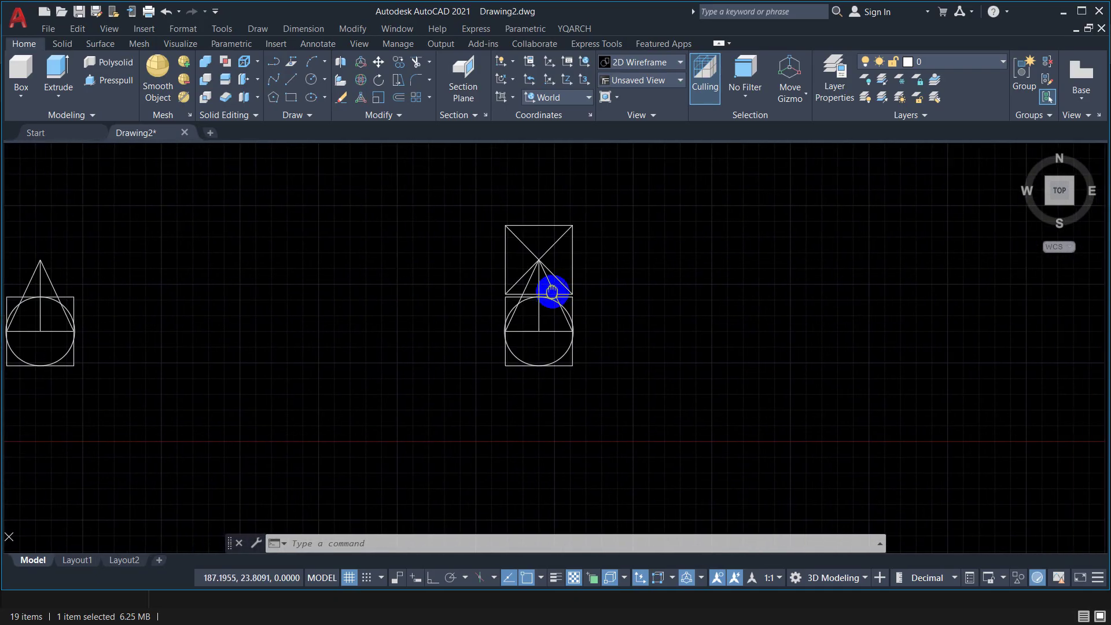
scroll(553, 284, up, 4)
click(536, 270)
key(Escape)
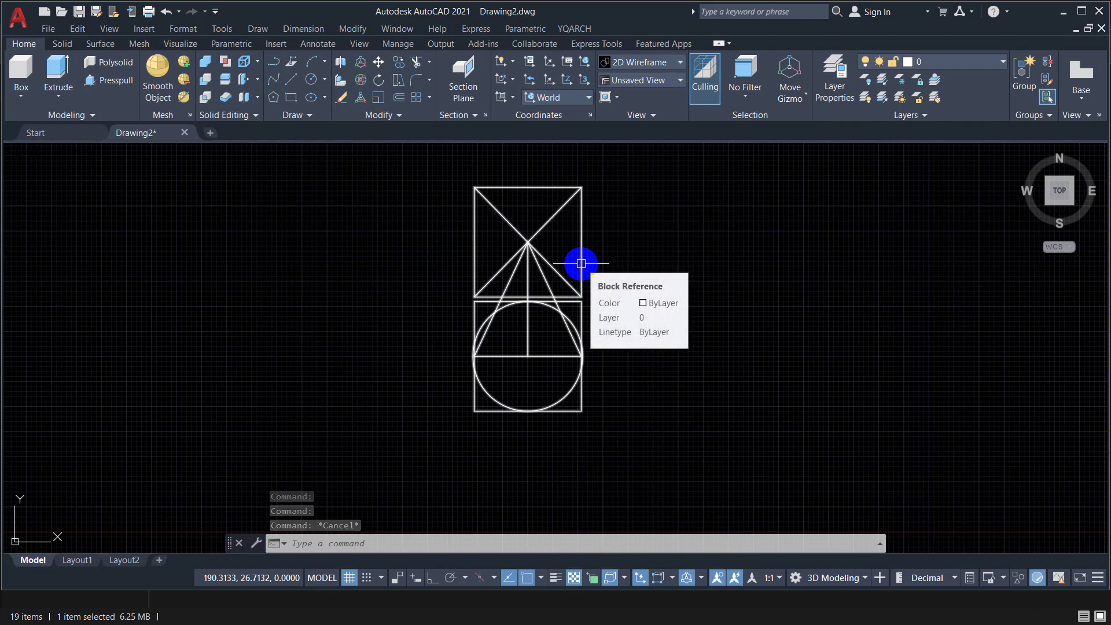
Explode the stacked block C001 with a window selection
scroll(786, 303, down, 2)
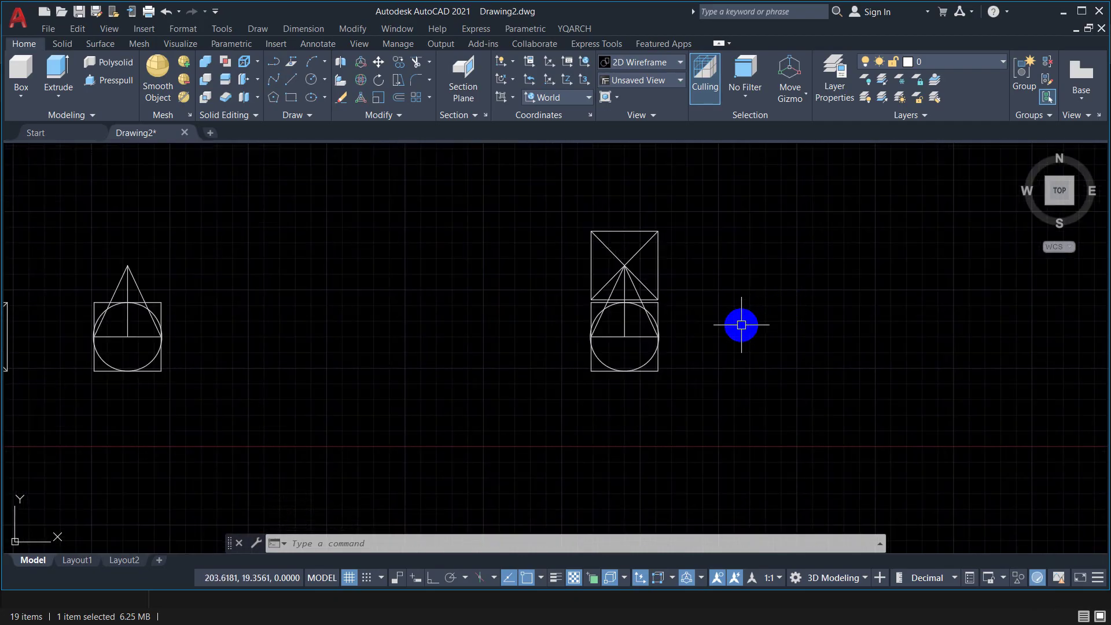
middle_drag(740, 322, 678, 323)
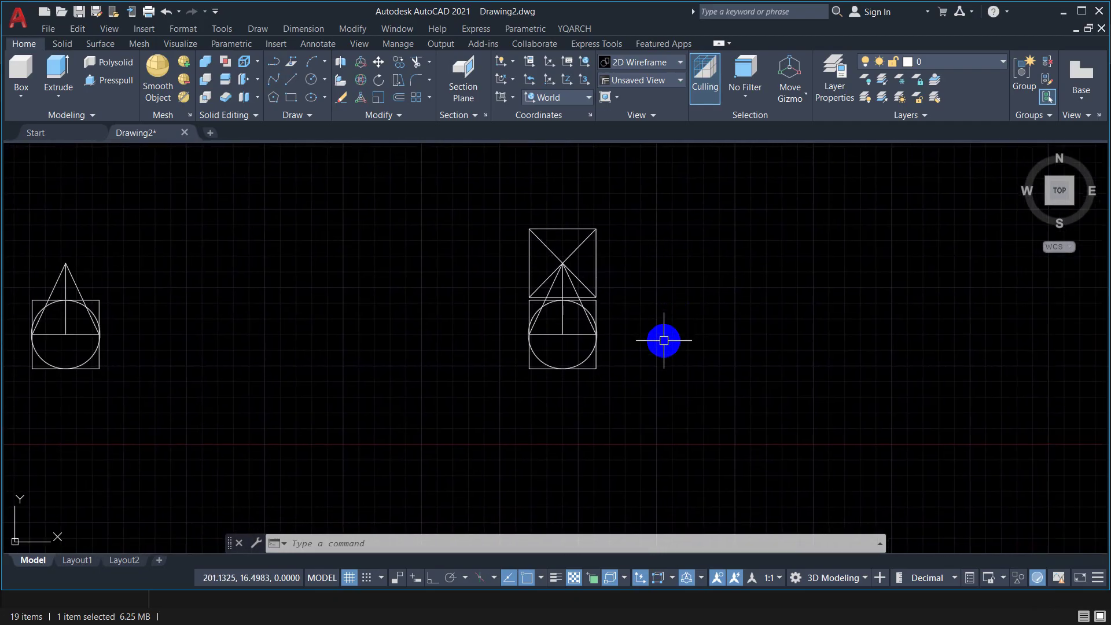
text(x)
key(Return)
click(641, 188)
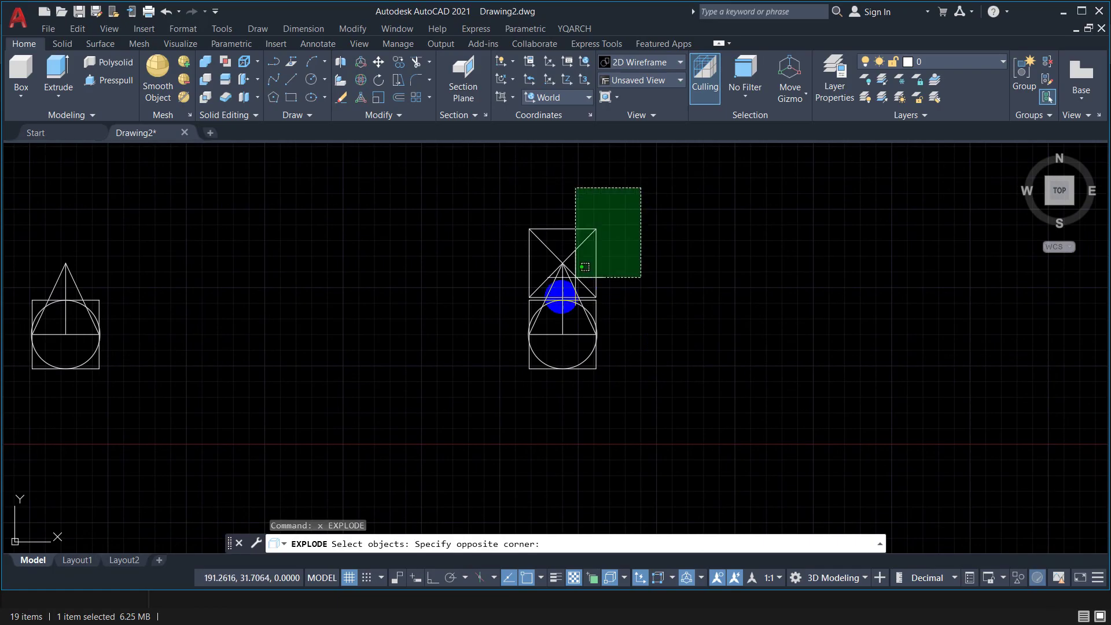
click(461, 431)
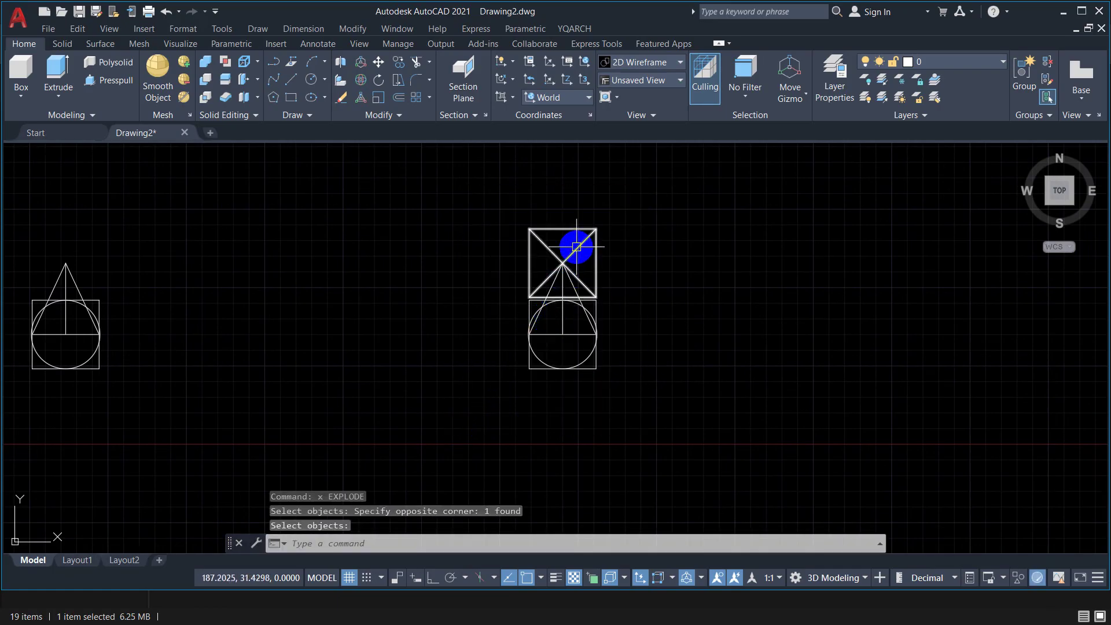
key(Return)
key(Escape)
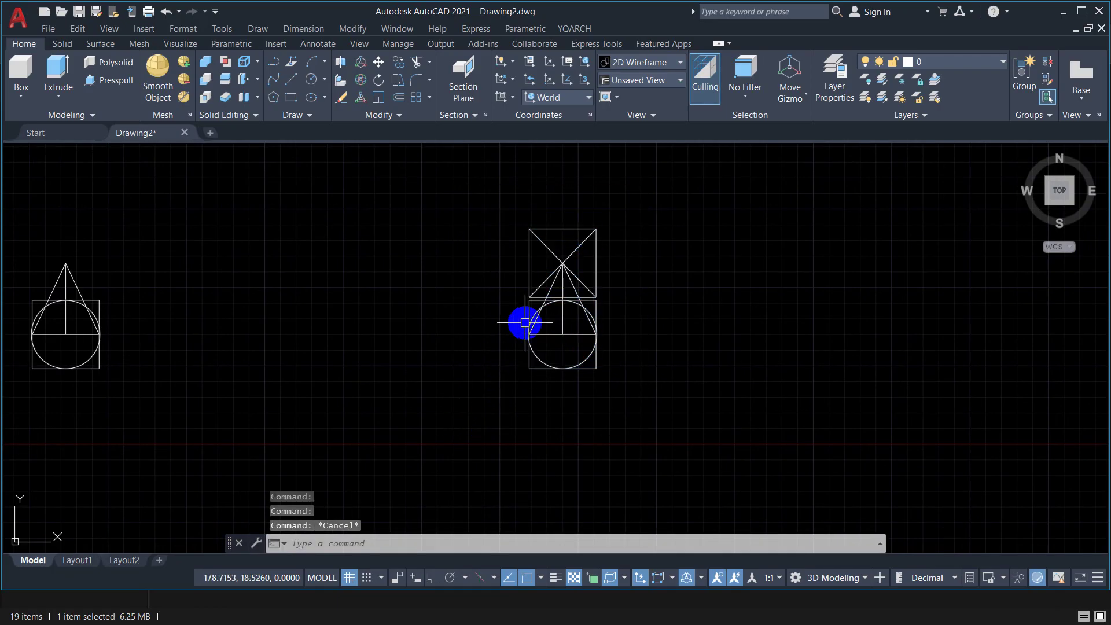
Explode both resulting stacked parts, the square-with-X and cone blocks
click(541, 230)
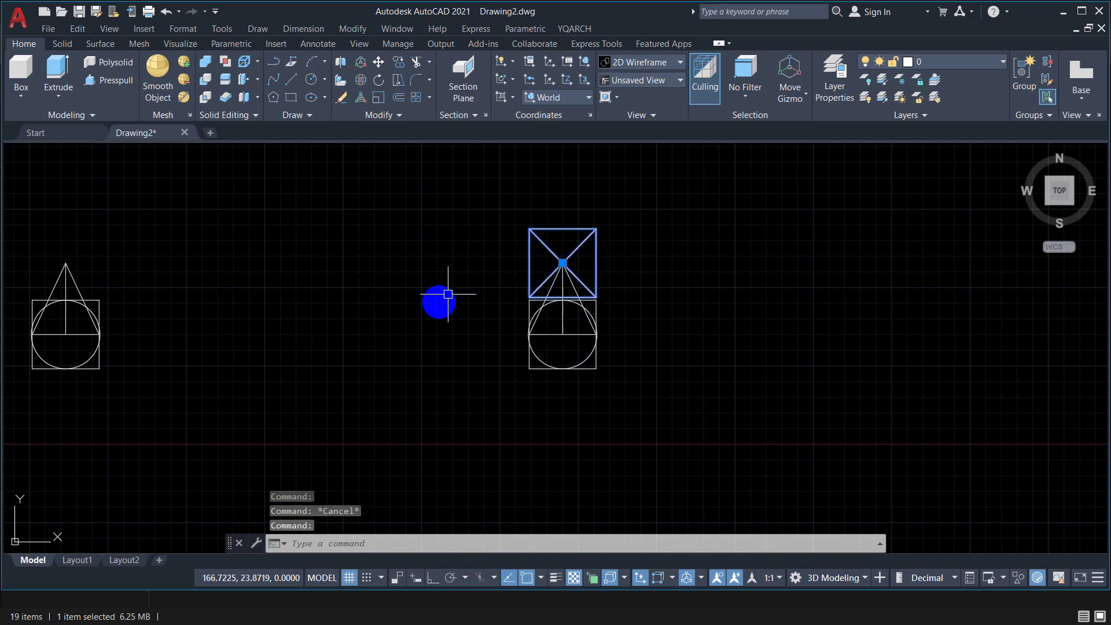
key(Escape)
scroll(526, 233, down, 4)
scroll(288, 263, up, 2)
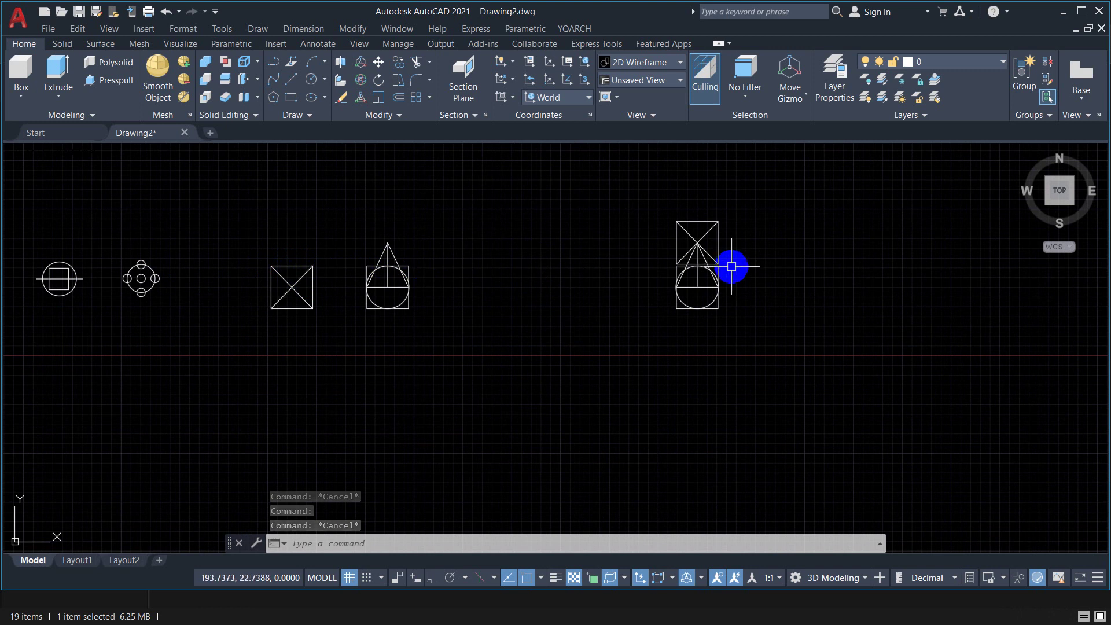
text(x)
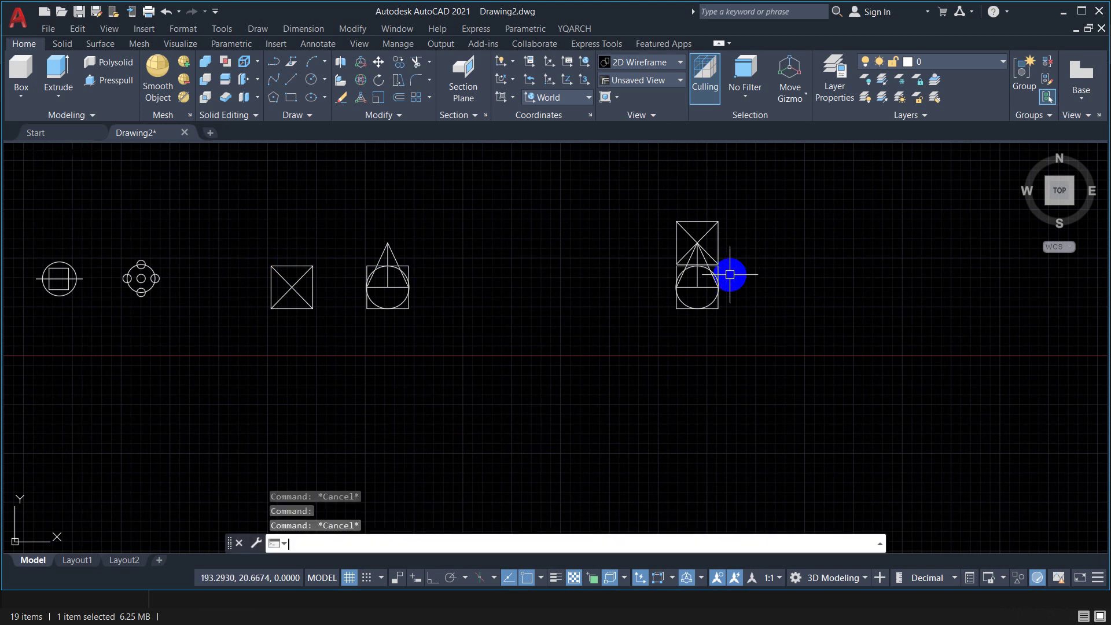
key(Return)
click(781, 190)
click(668, 354)
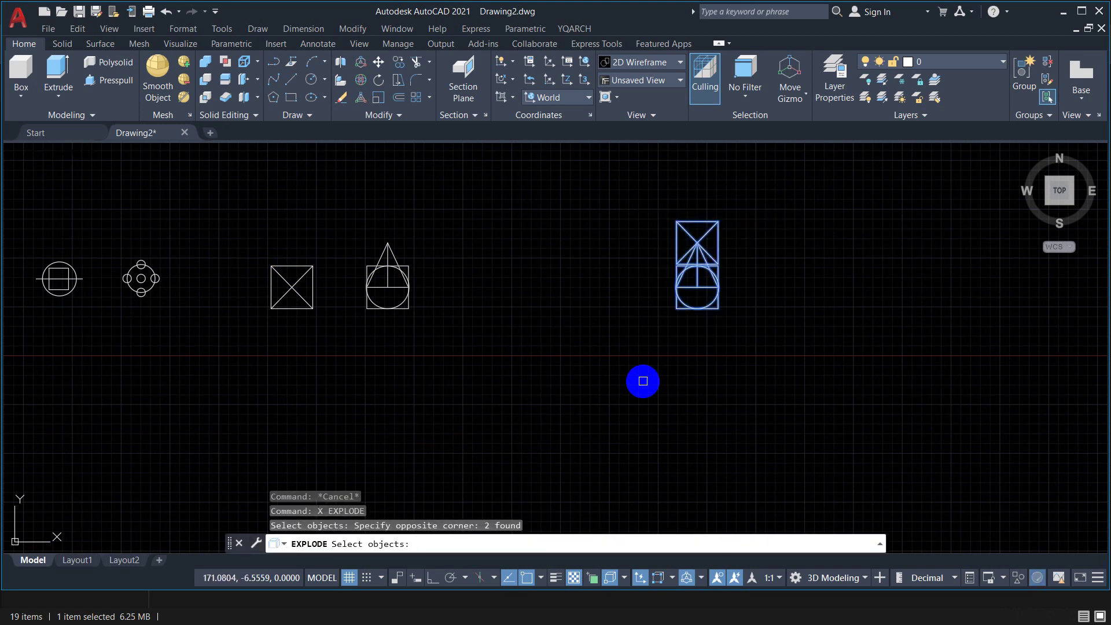
key(Return)
Explode all nine remaining stack pieces; 7 prove not explodable
scroll(695, 311, up, 4)
middle_drag(694, 310, 570, 372)
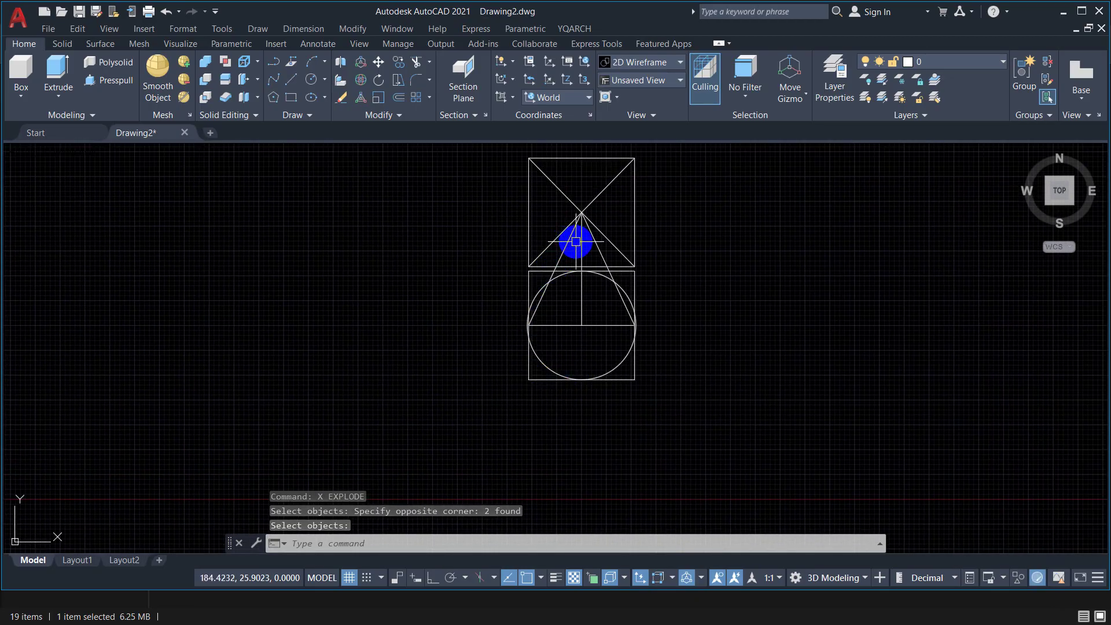
scroll(596, 267, up, 2)
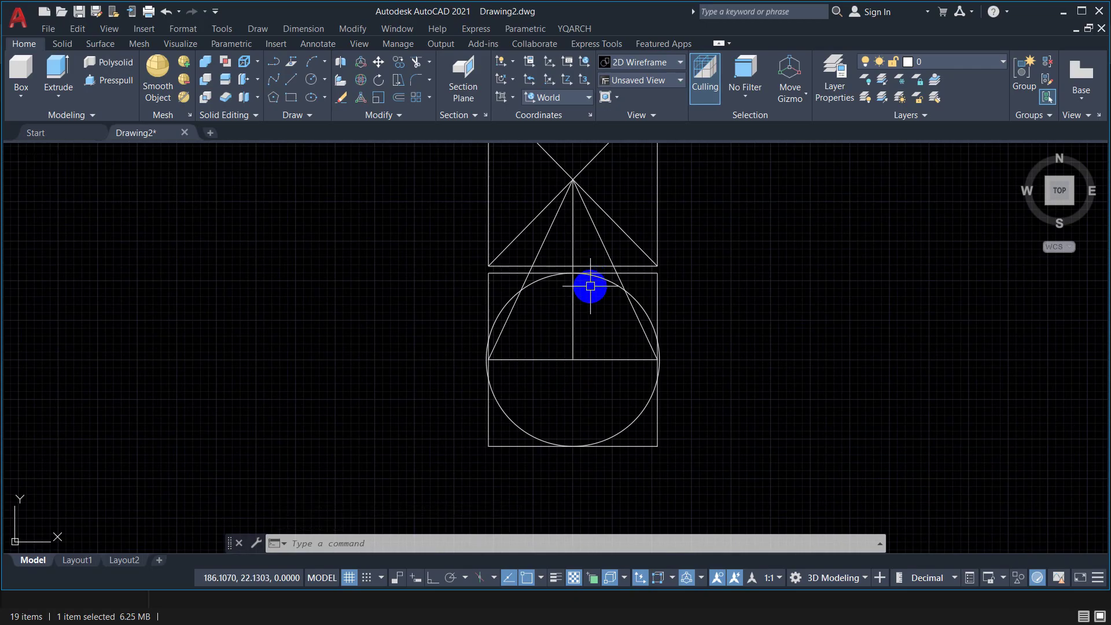
scroll(590, 286, down, 1)
middle_drag(588, 287, 504, 340)
scroll(506, 324, down, 1)
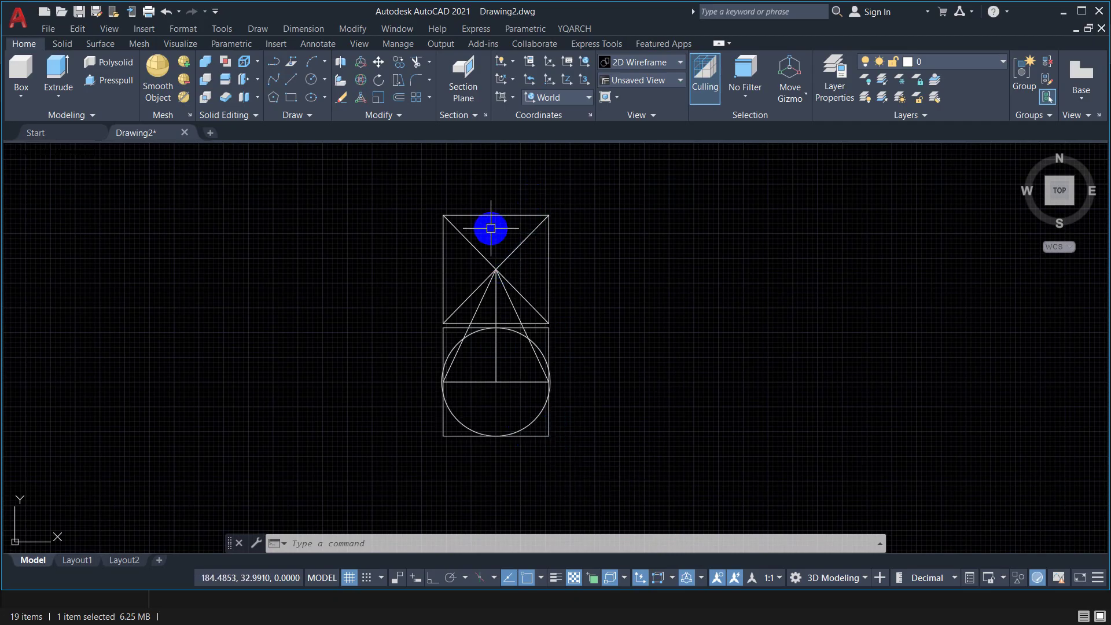
text(x)
key(Return)
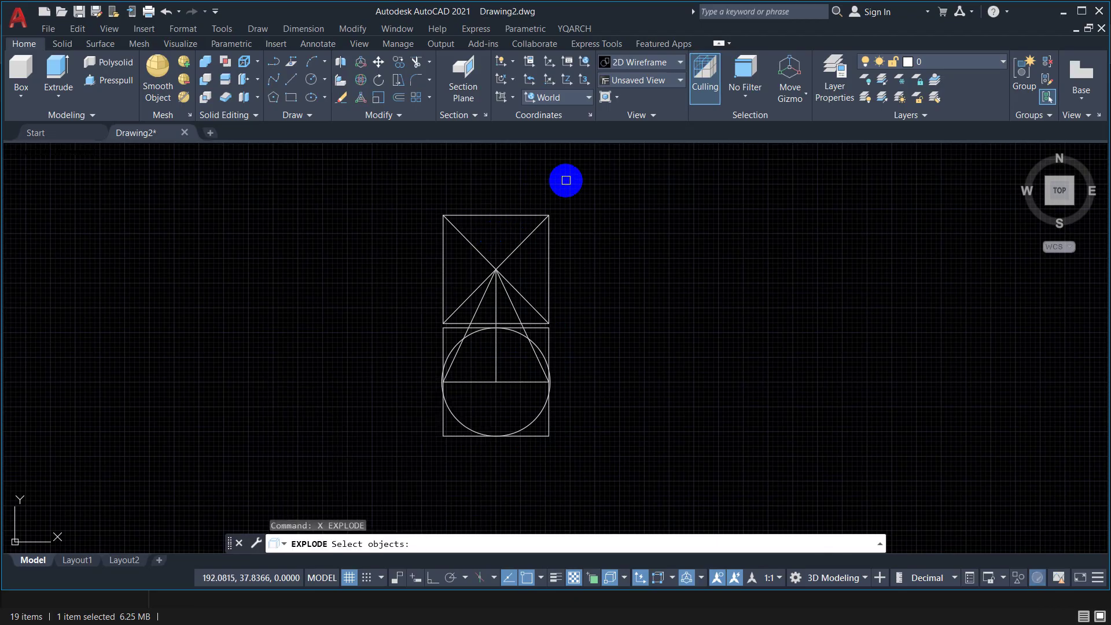
click(566, 178)
click(384, 463)
key(Return)
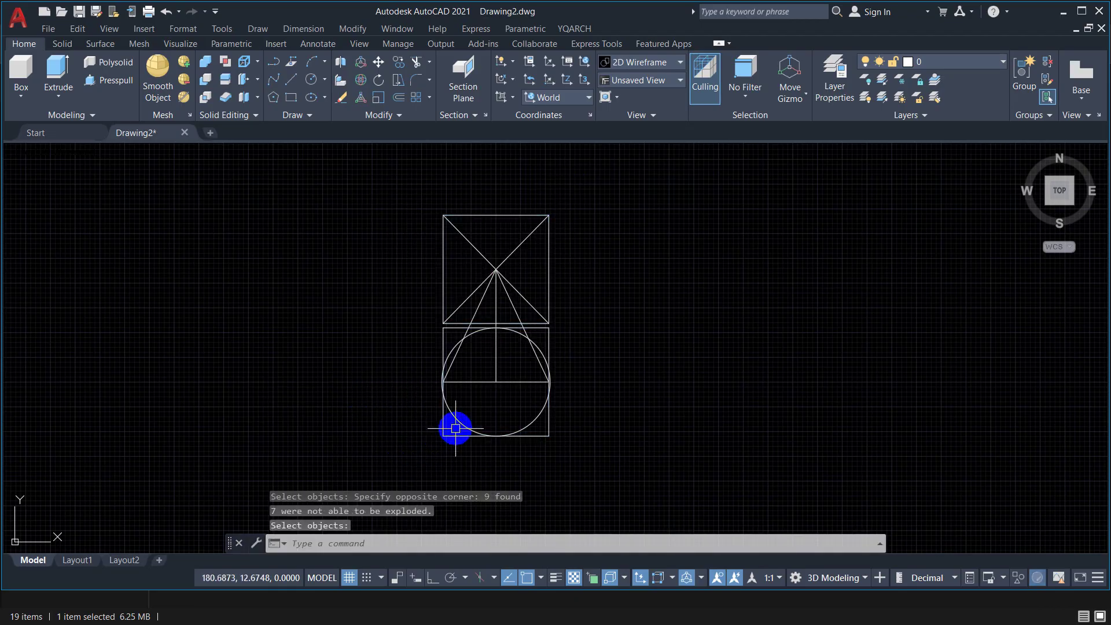
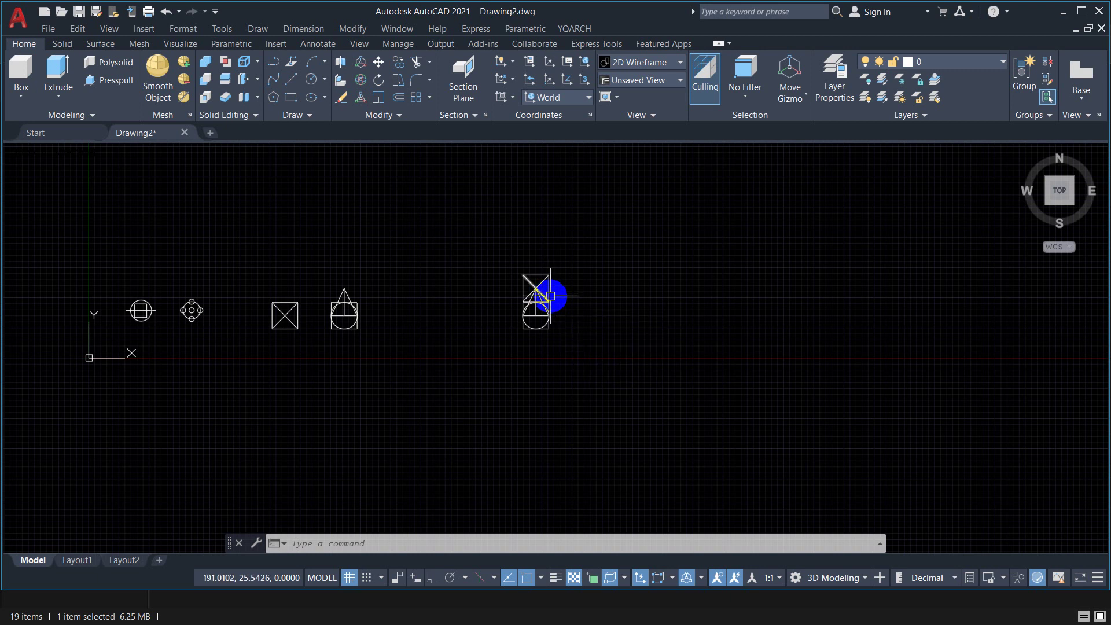
Start the X explode command, adjust the view, then cancel it before selecting anything
scroll(551, 296, up, 2)
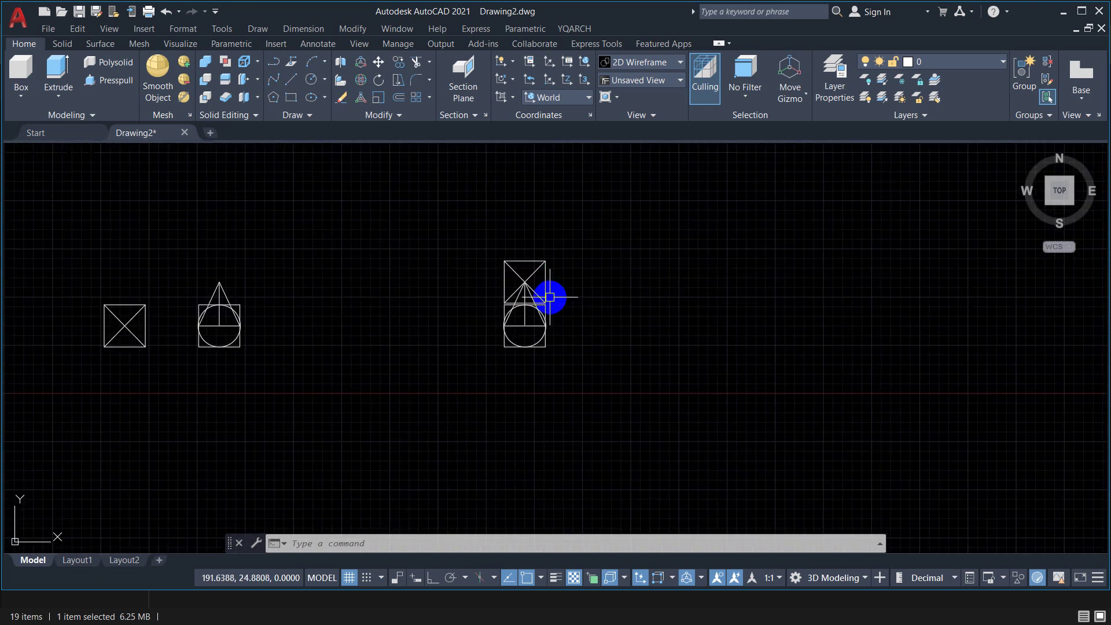
text(x)
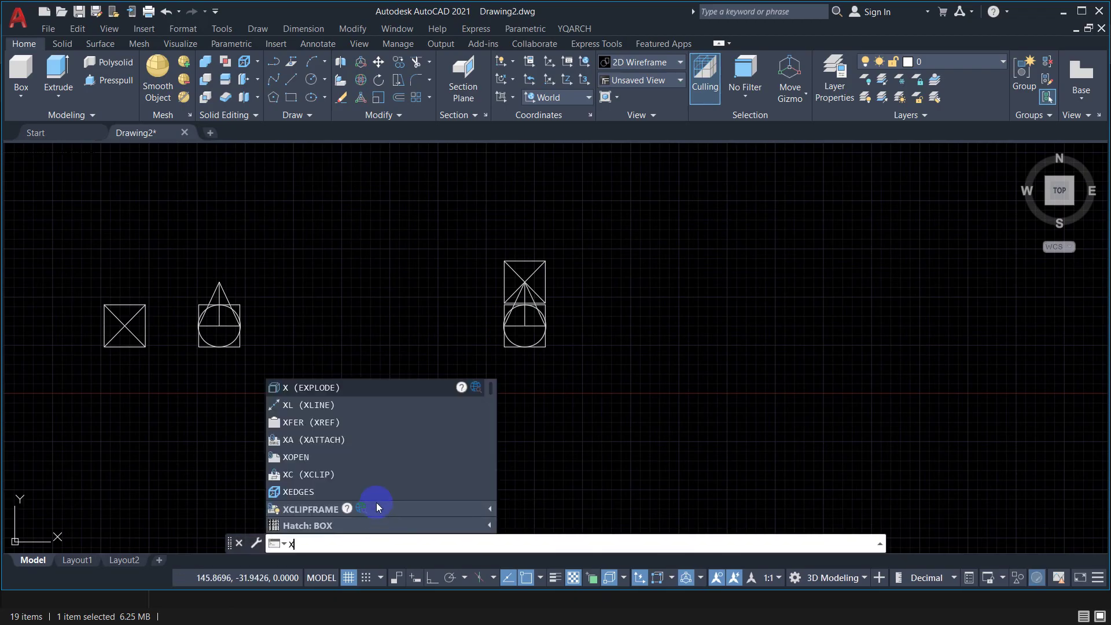
click(378, 507)
scroll(396, 507, down, 2)
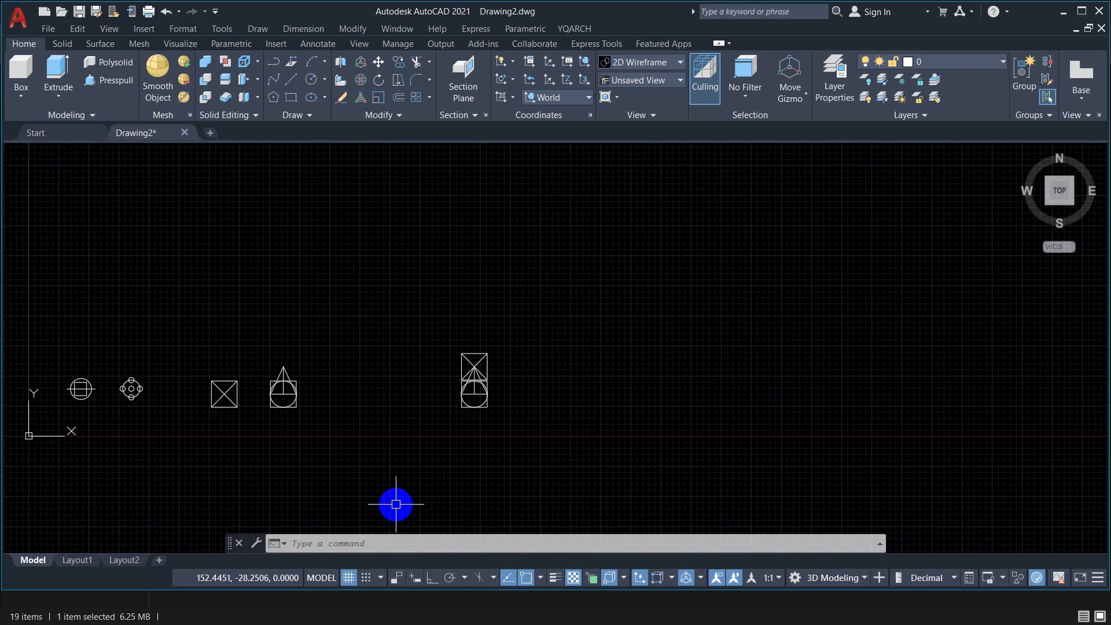
middle_drag(396, 504, 503, 455)
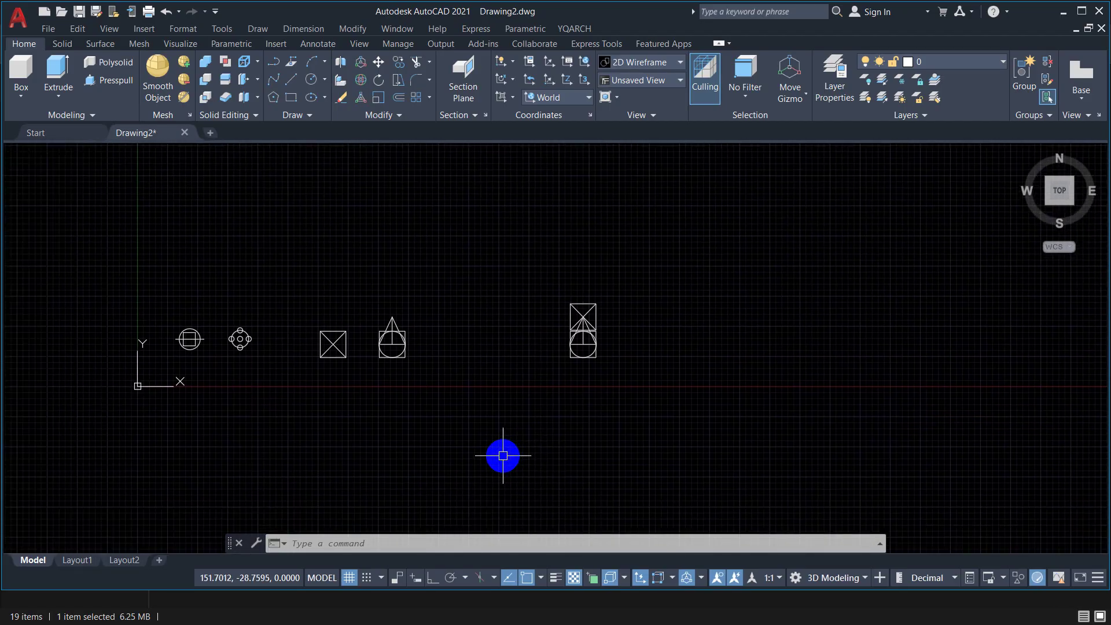
key(Escape)
key(Escape)
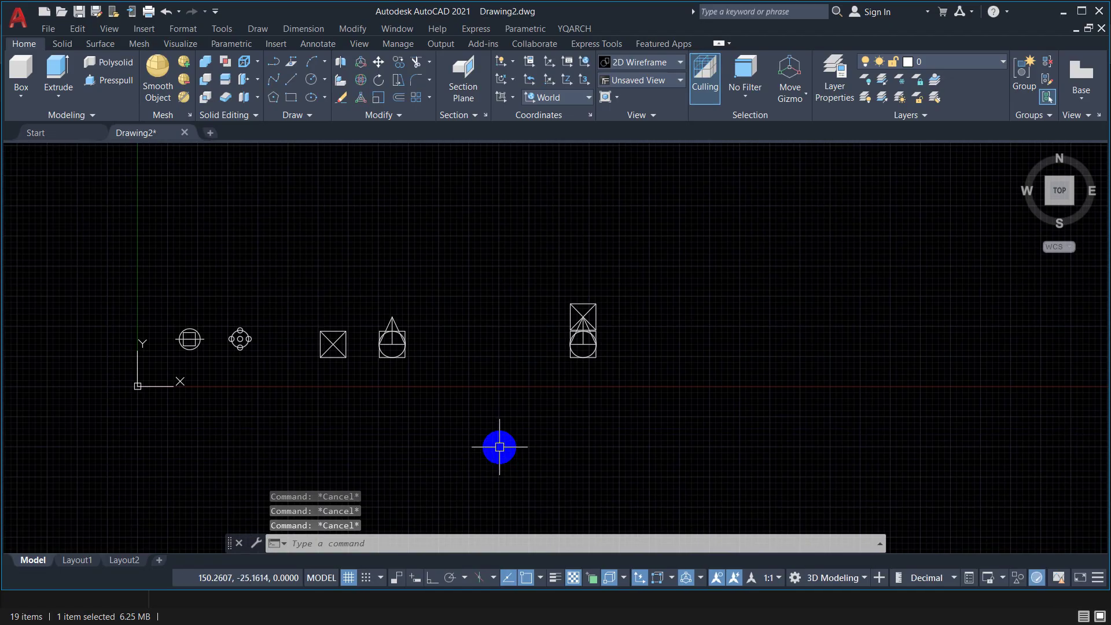
Undo the block explode, earlier view changes and the Block Editor close
key(ctrl+z)
key(ctrl+z)
key(ctrl+z)
key(ctrl+z)
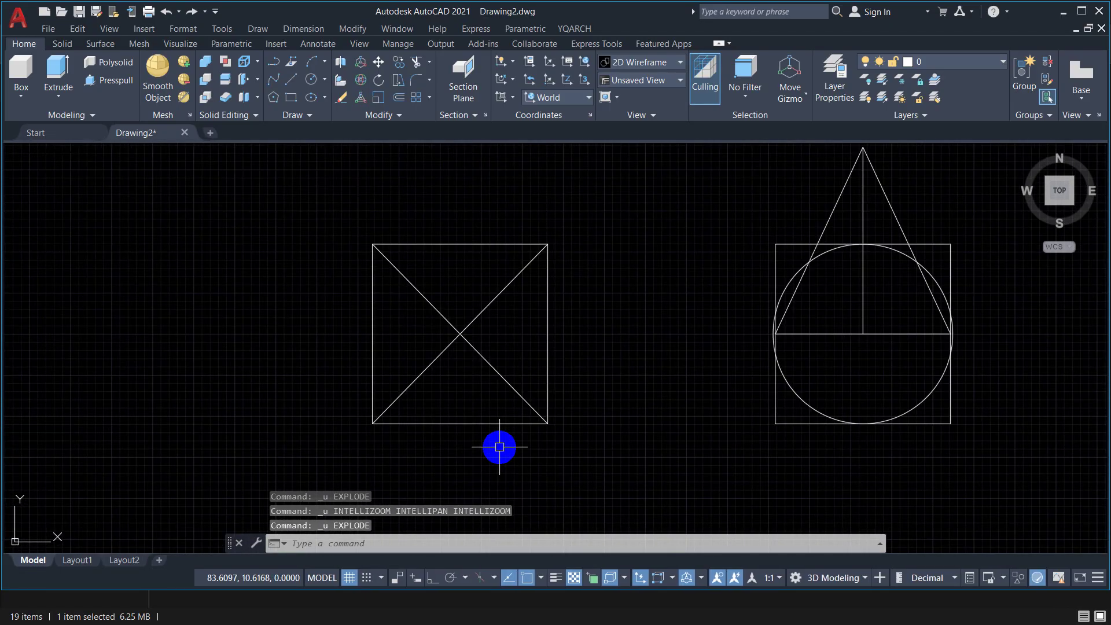
scroll(480, 337, down, 4)
key(ctrl+z)
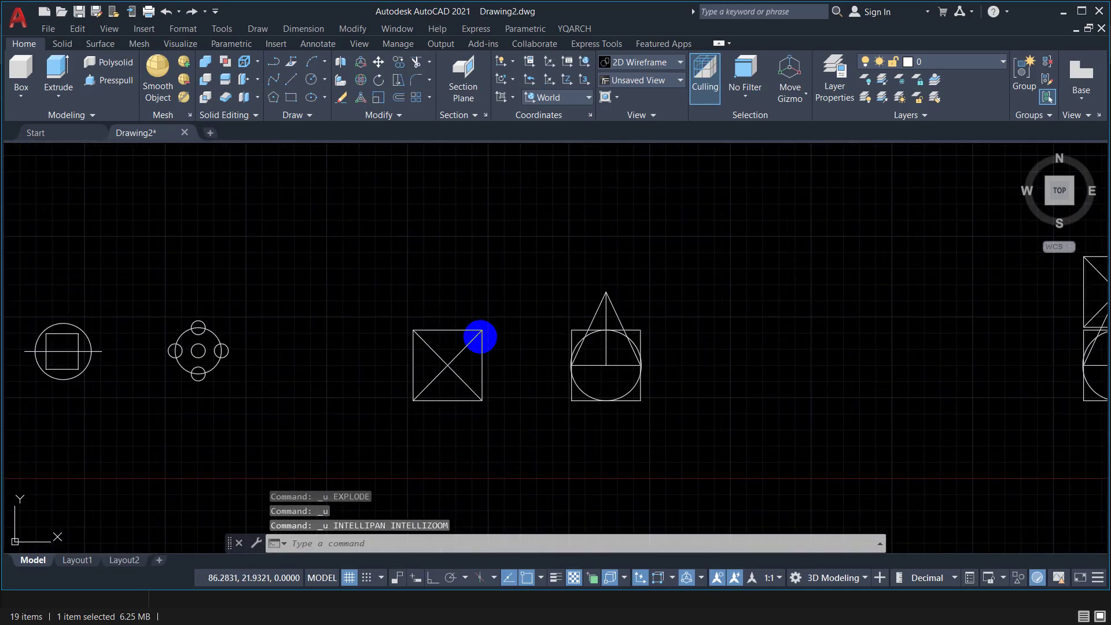
key(ctrl+z)
key(ctrl+z)
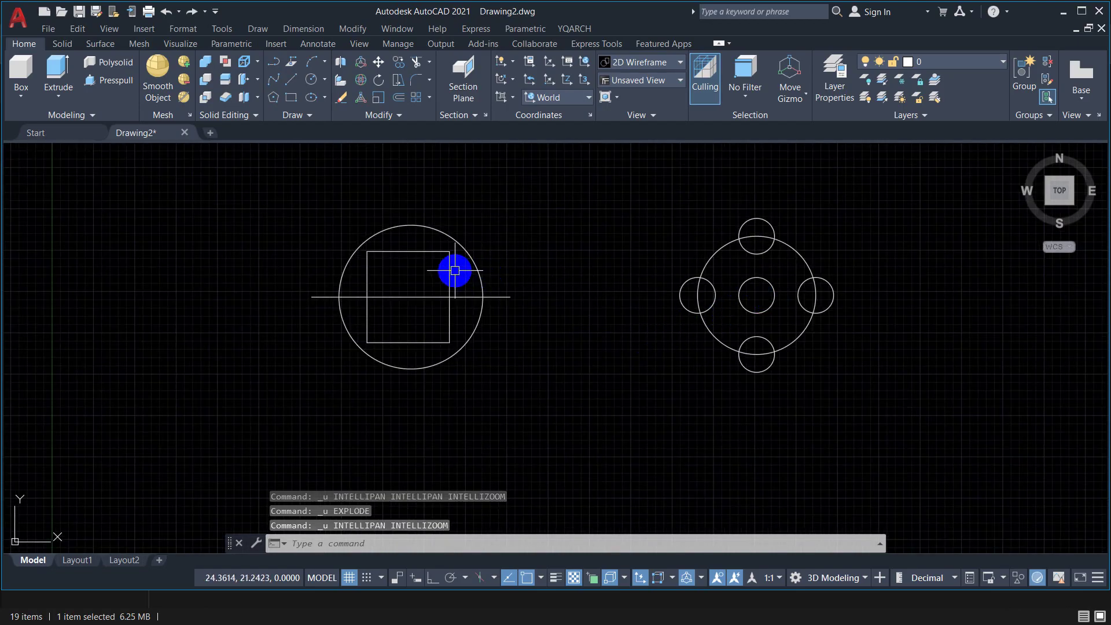
key(ctrl+z)
Undo past the block-editing session to model space and pan the shapes up to free space below
key(ctrl+z)
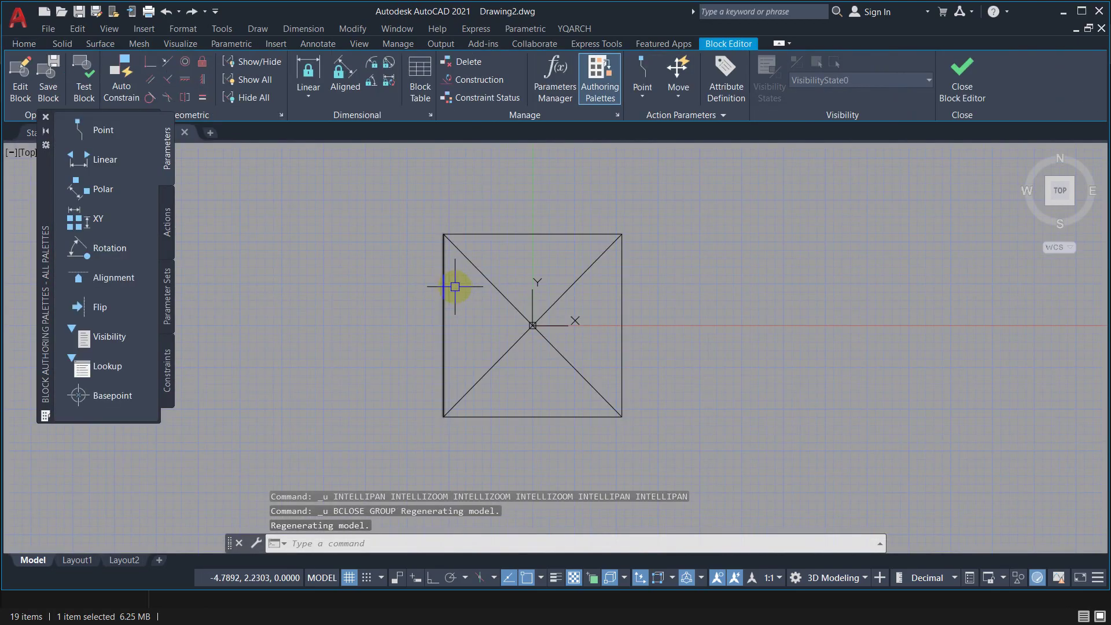
key(ctrl+z)
key(ctrl+z)
key(ctrl+z)
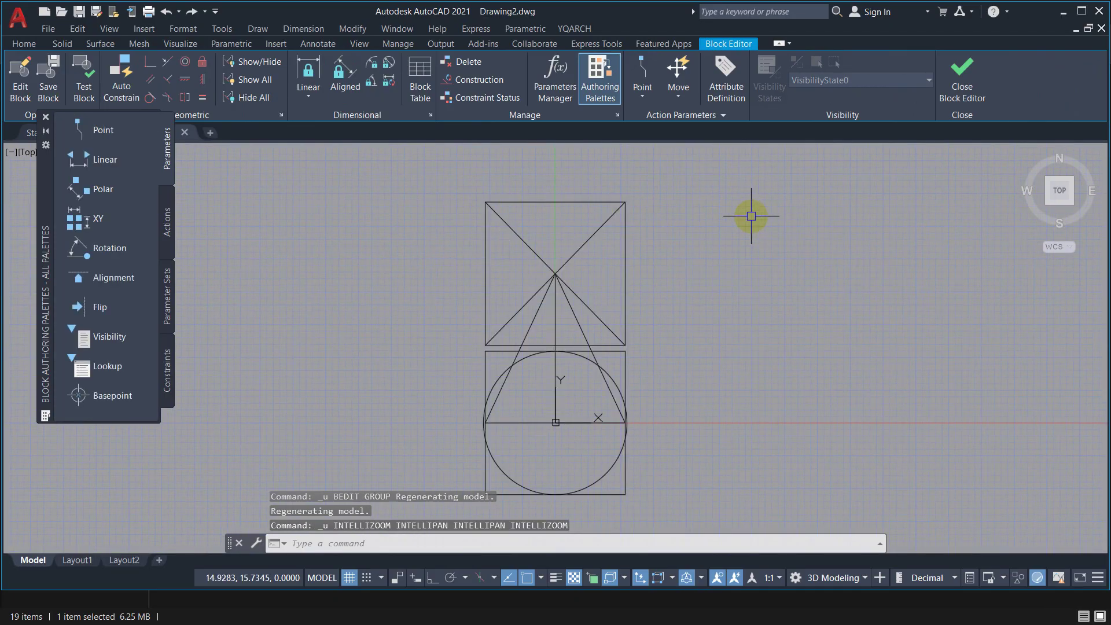
key(ctrl+z)
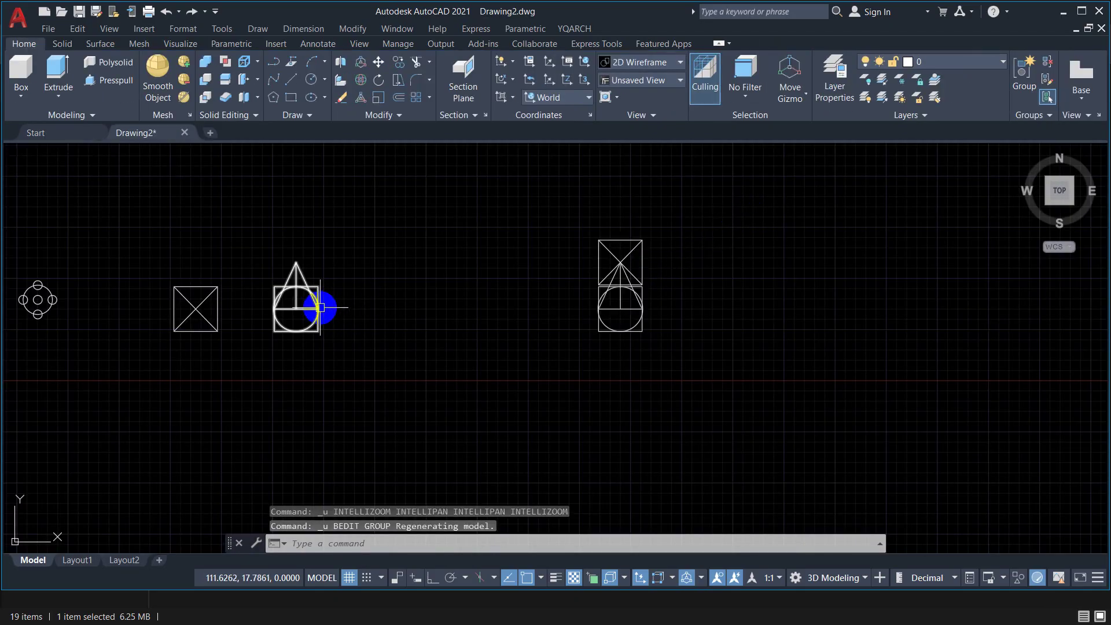
scroll(422, 343, down, 2)
scroll(430, 332, down, 2)
mouse_move(430, 331)
middle_down()
mouse_move(511, 287)
mouse_move(474, 272)
middle_up()
scroll(511, 288, up, 2)
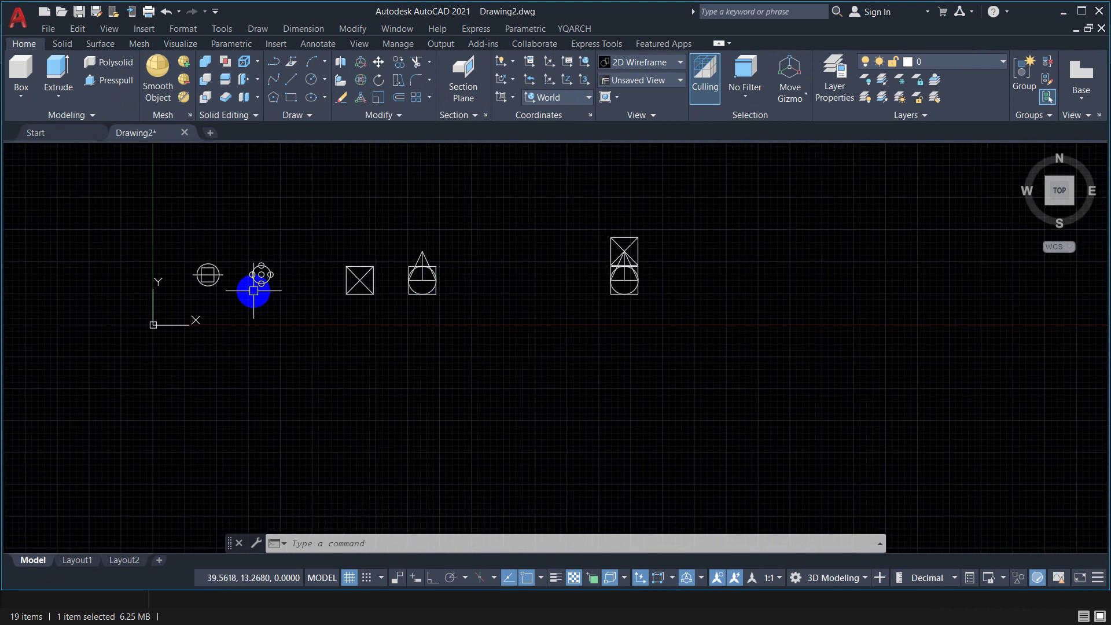
middle_drag(283, 300, 369, 263)
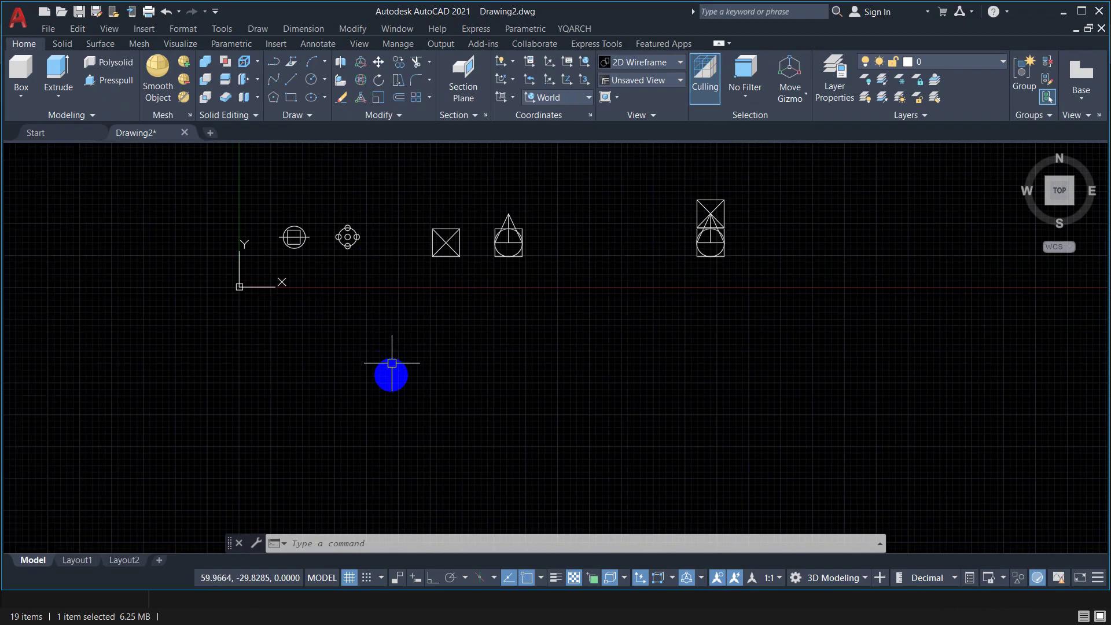
Draw a square with RECTANG and a circle centred on its top midpoint
text(rec)
key(Return)
click(423, 387)
click(483, 444)
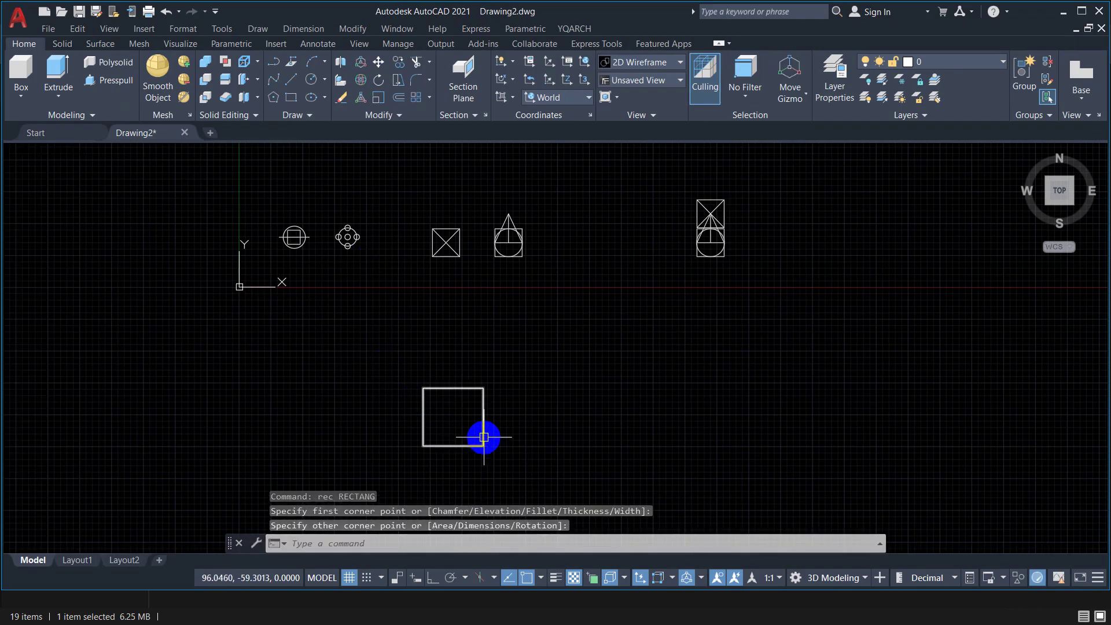
middle_drag(483, 444, 476, 392)
text(c)
key(Return)
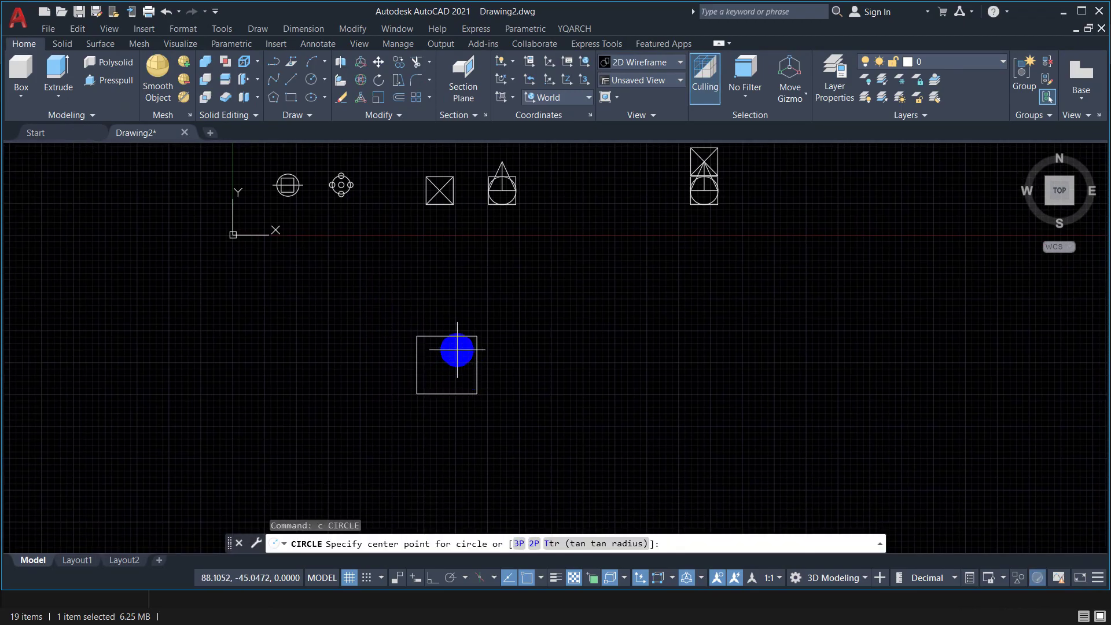
click(454, 336)
click(454, 311)
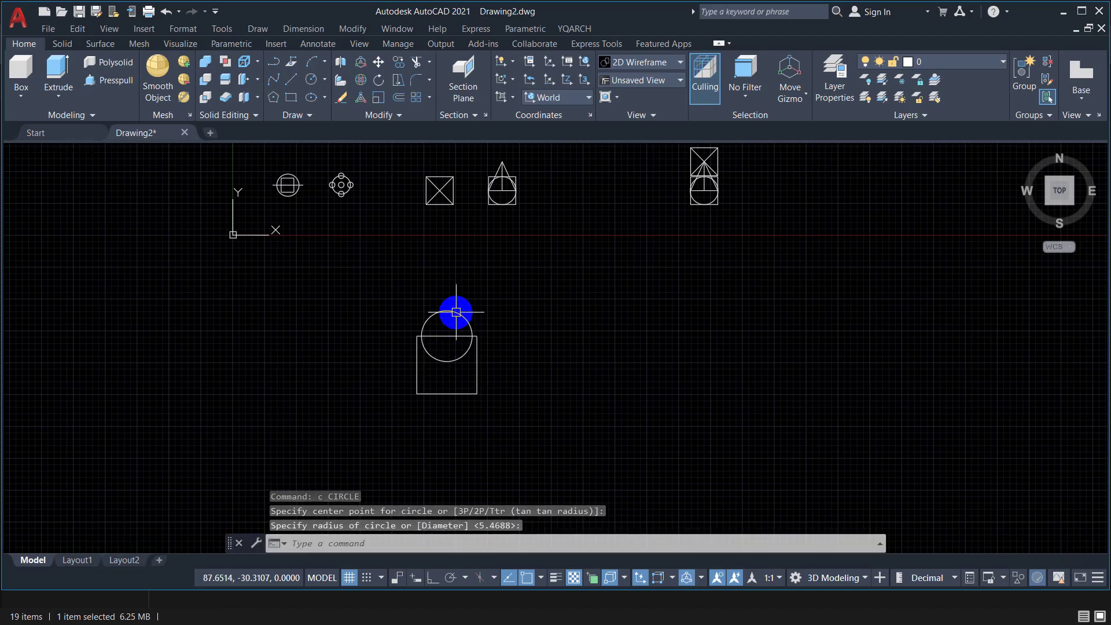
Copy the circle onto the square's other side midpoints
text(co)
key(Return)
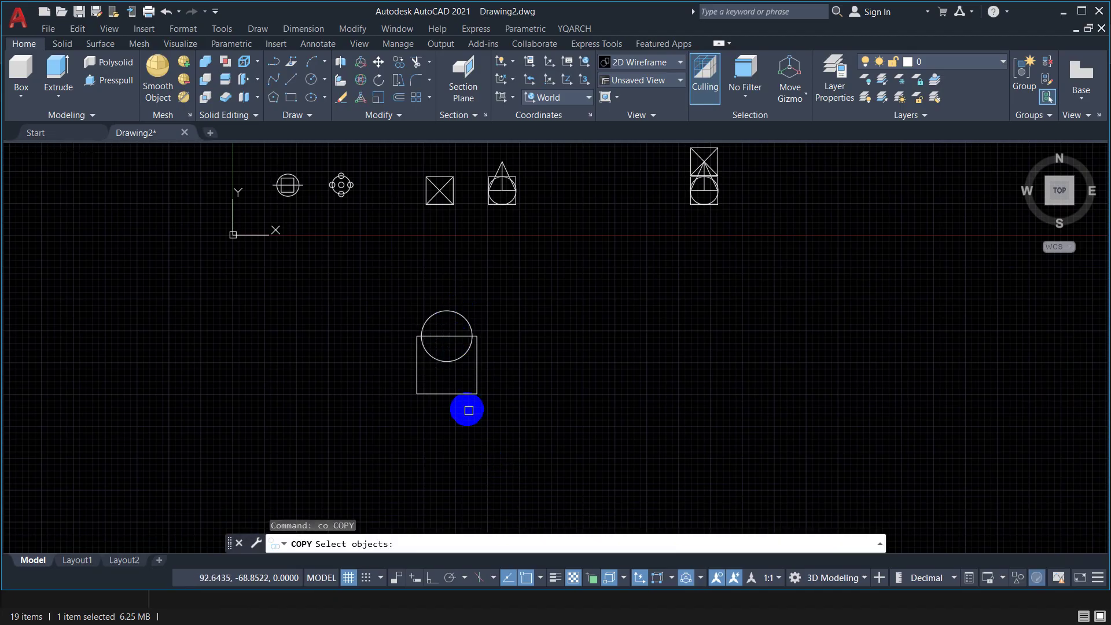
click(443, 359)
key(Return)
click(446, 336)
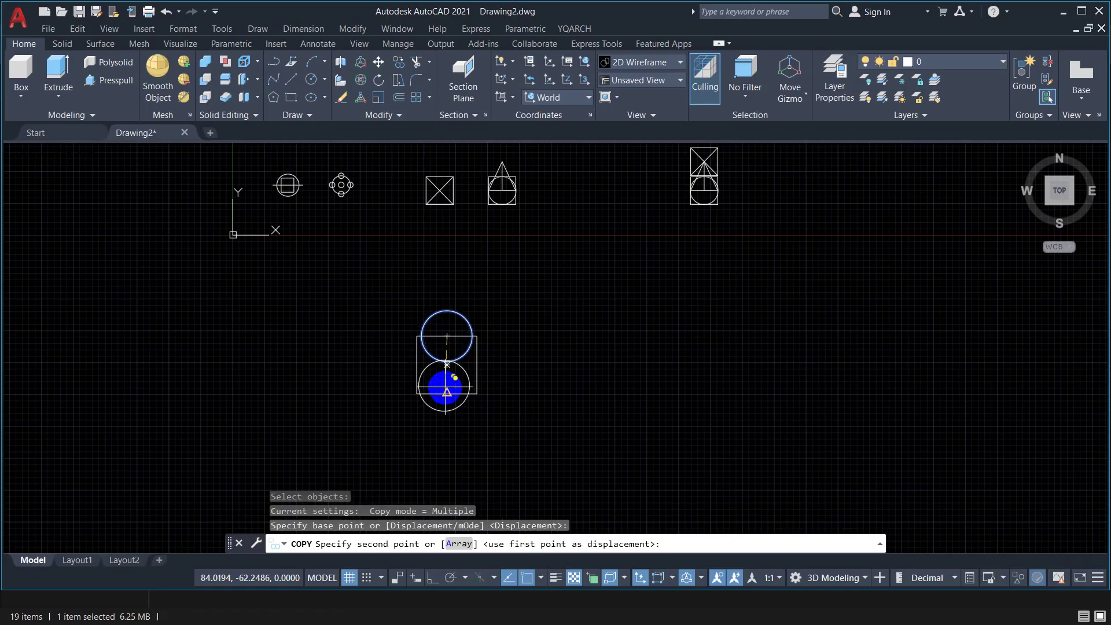
click(477, 365)
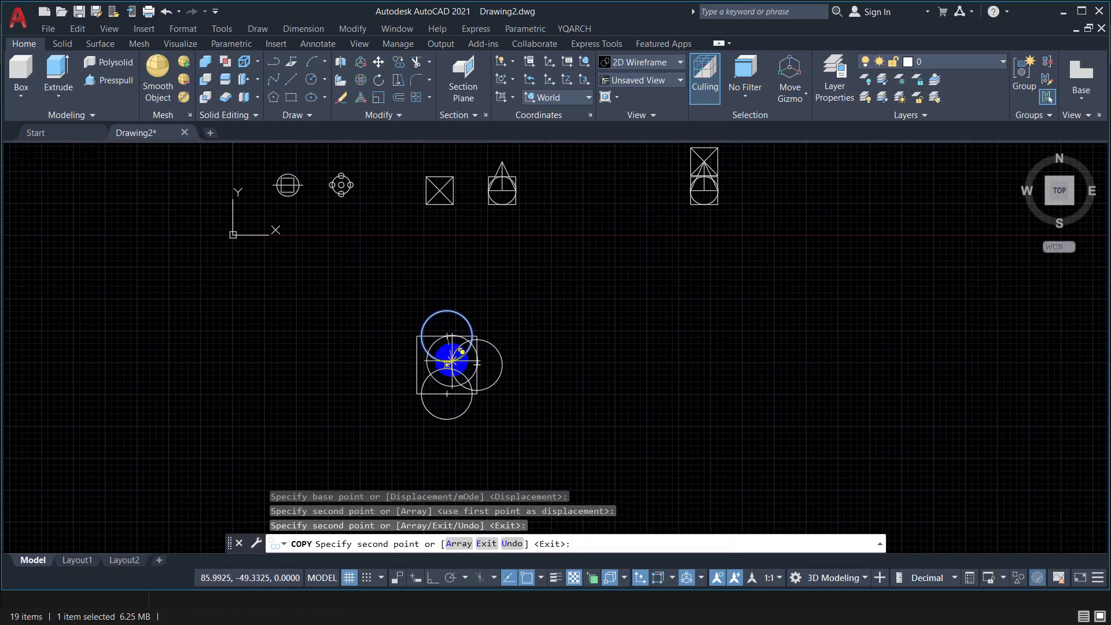
click(416, 369)
key(Return)
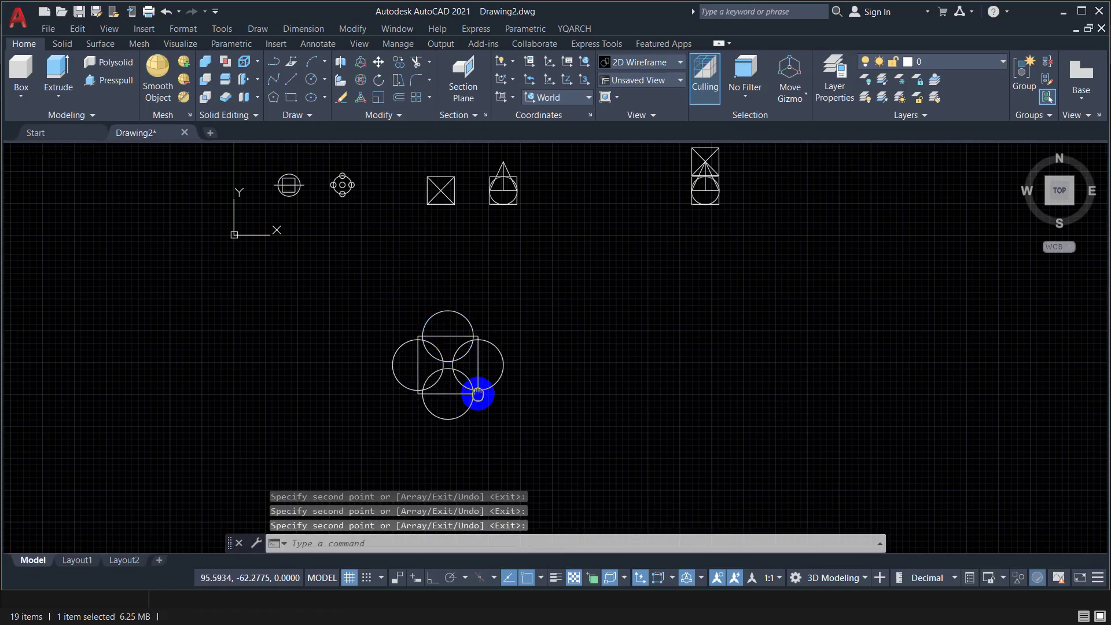
mouse_move(471, 384)
middle_down()
mouse_move(519, 360)
mouse_move(430, 441)
middle_up()
middle_drag(404, 315, 399, 296)
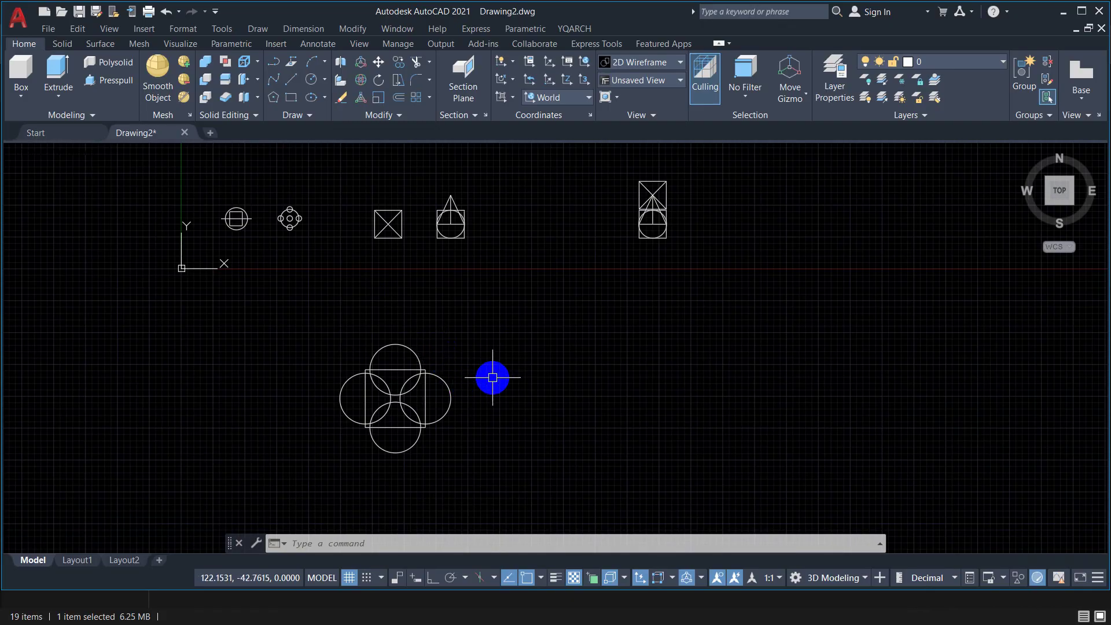
Define block D001 with its base point at the square's corner and Allow exploding off
text(b)
key(Return)
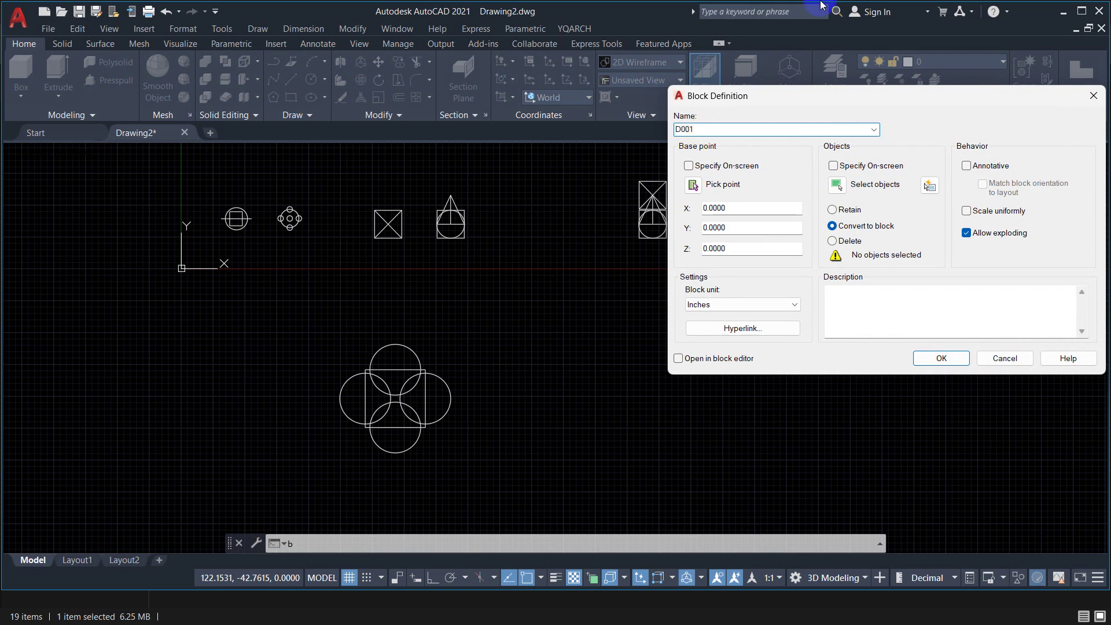
click(693, 184)
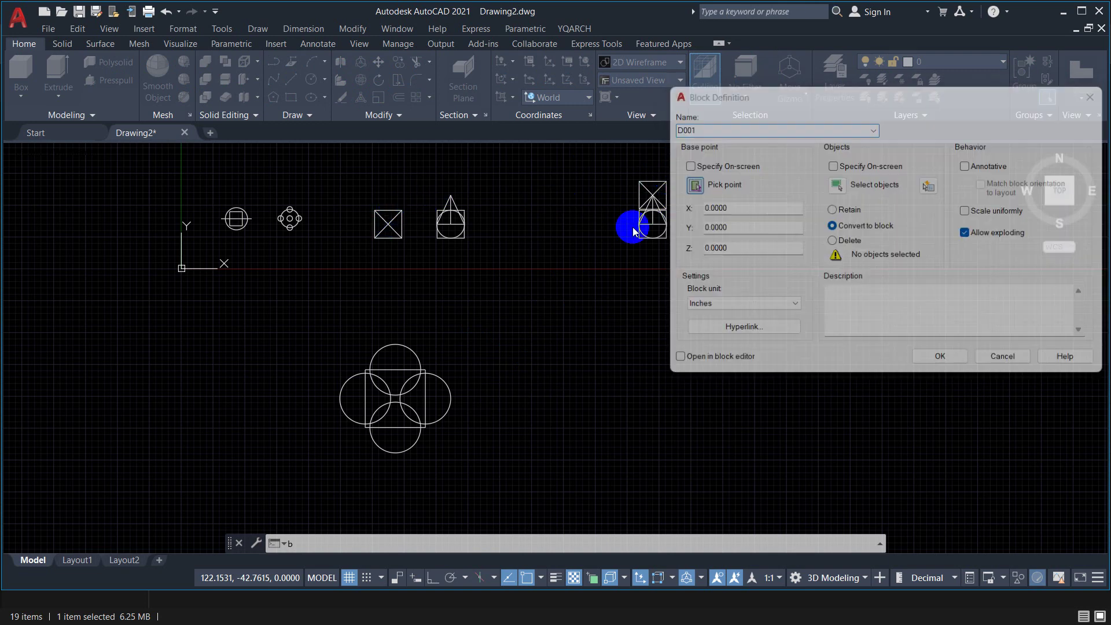
scroll(393, 403, up, 5)
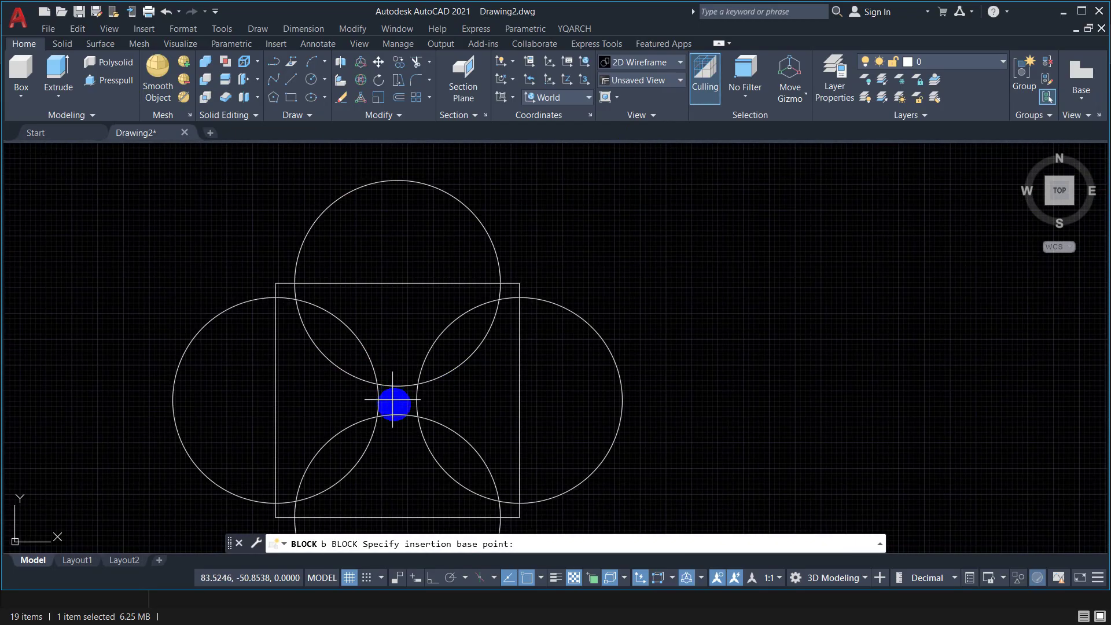
scroll(382, 417, down, 5)
scroll(405, 376, up, 3)
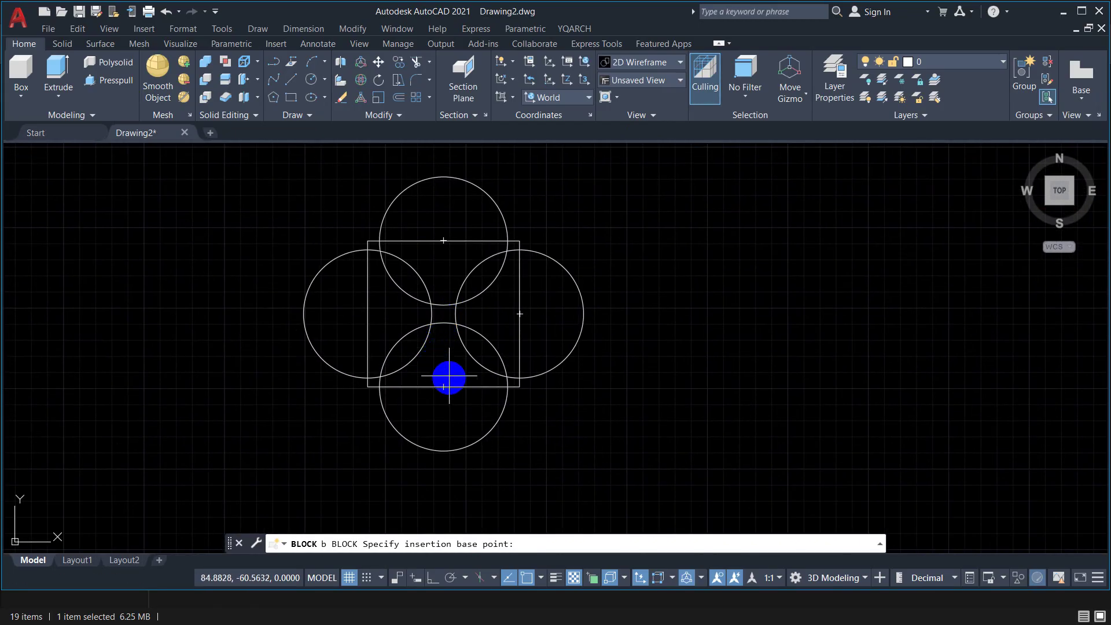
click(367, 386)
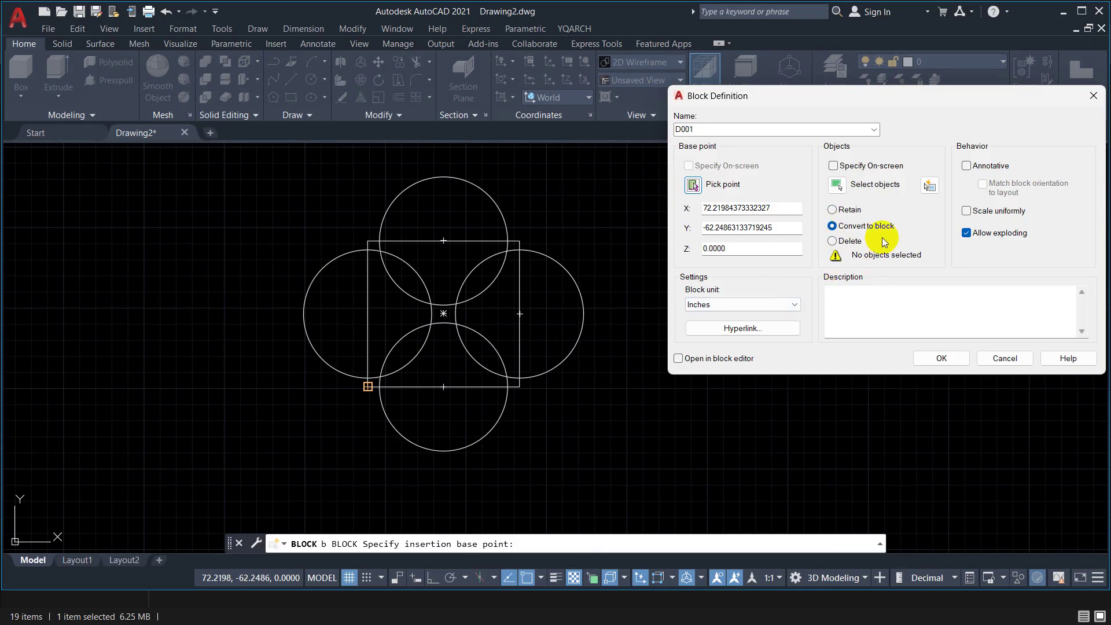
click(988, 234)
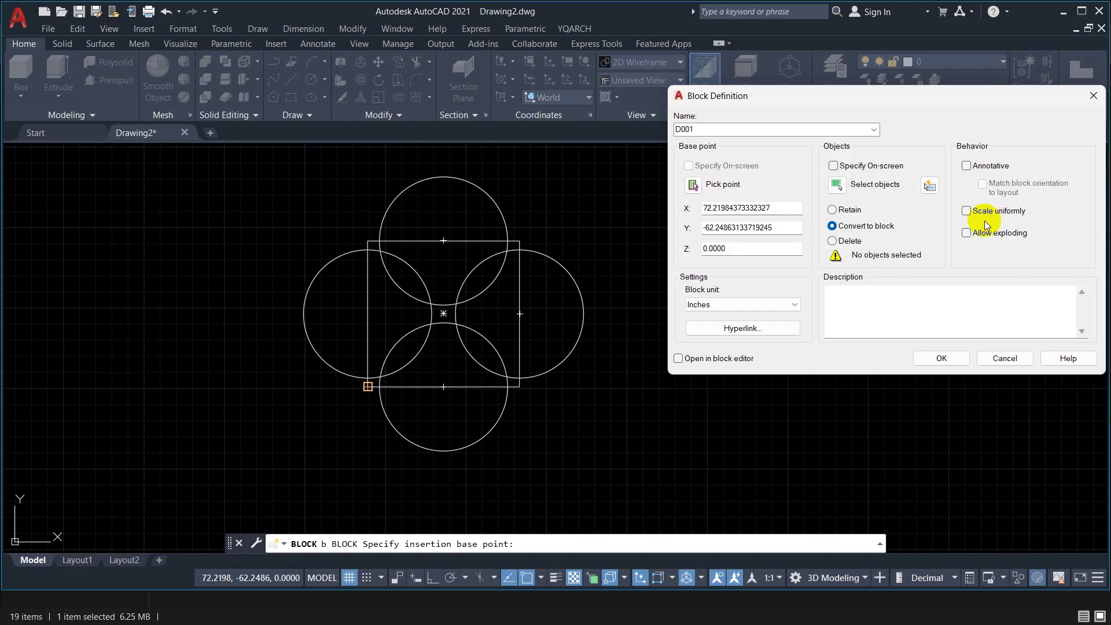
click(941, 357)
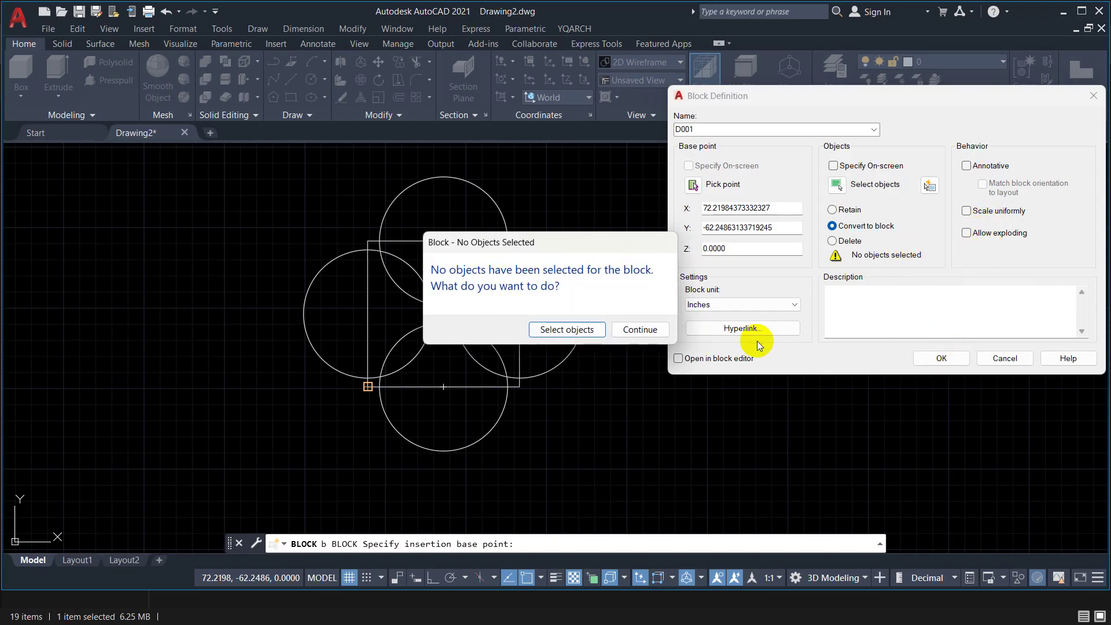
Window-select the square and four circles and create block D001 from them
click(566, 329)
click(622, 192)
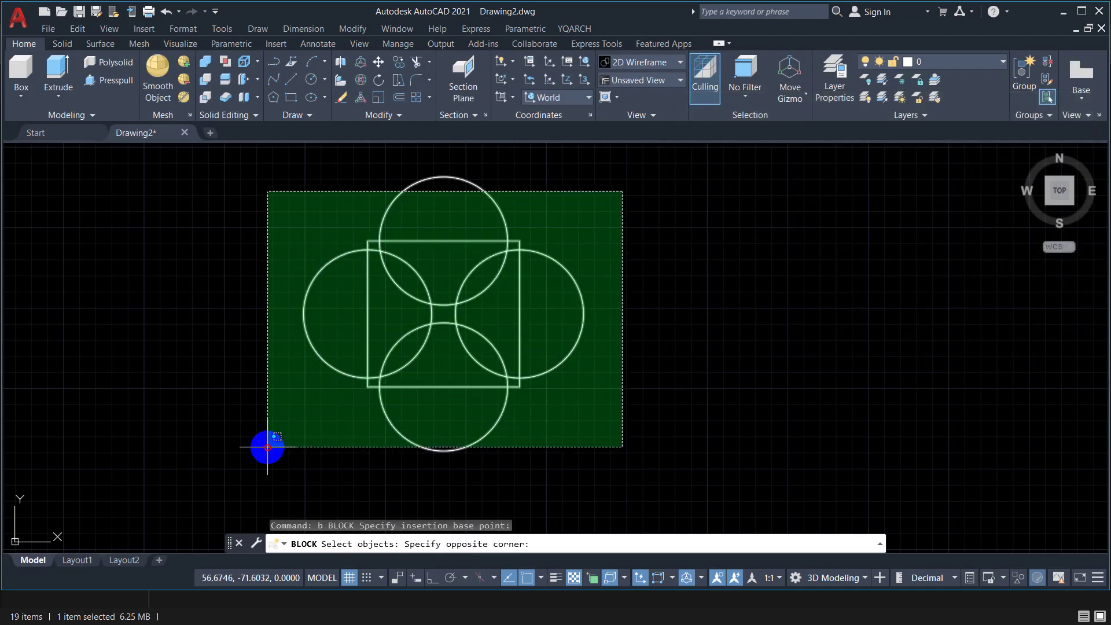
click(265, 449)
right_click(285, 424)
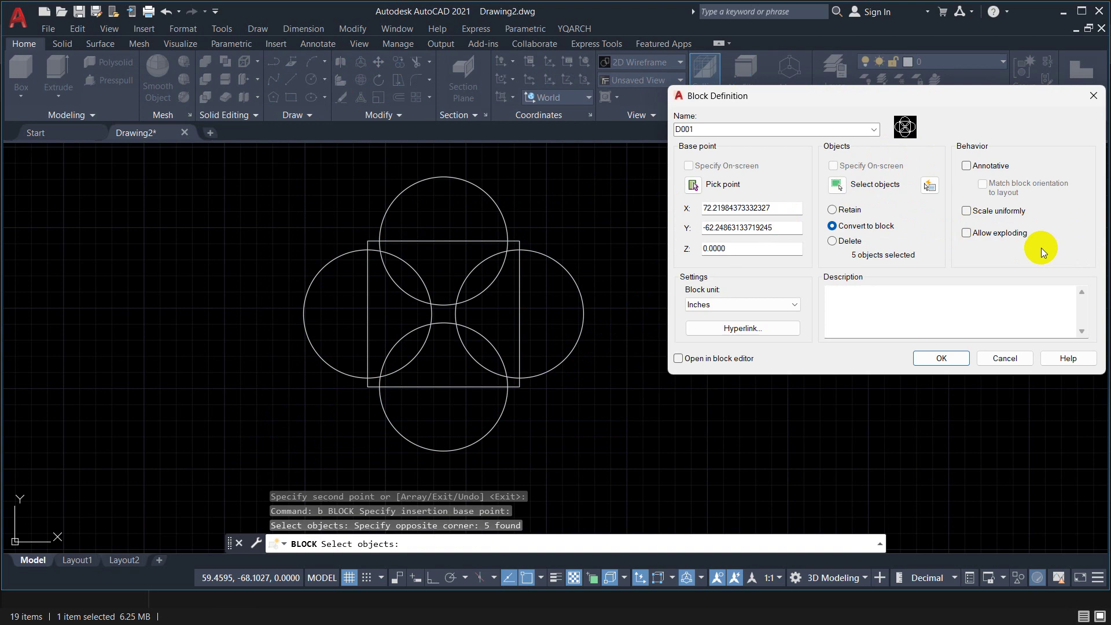
click(932, 357)
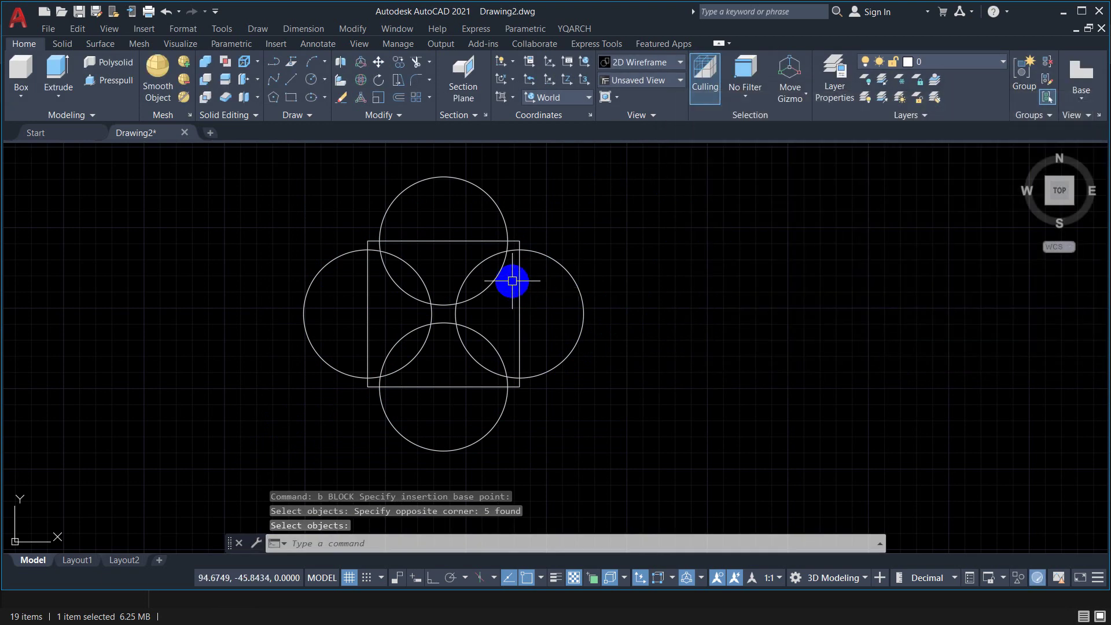
Run EXPLODE on block D001, which reports '1 could not be exploded'
click(495, 271)
scroll(500, 249, down, 3)
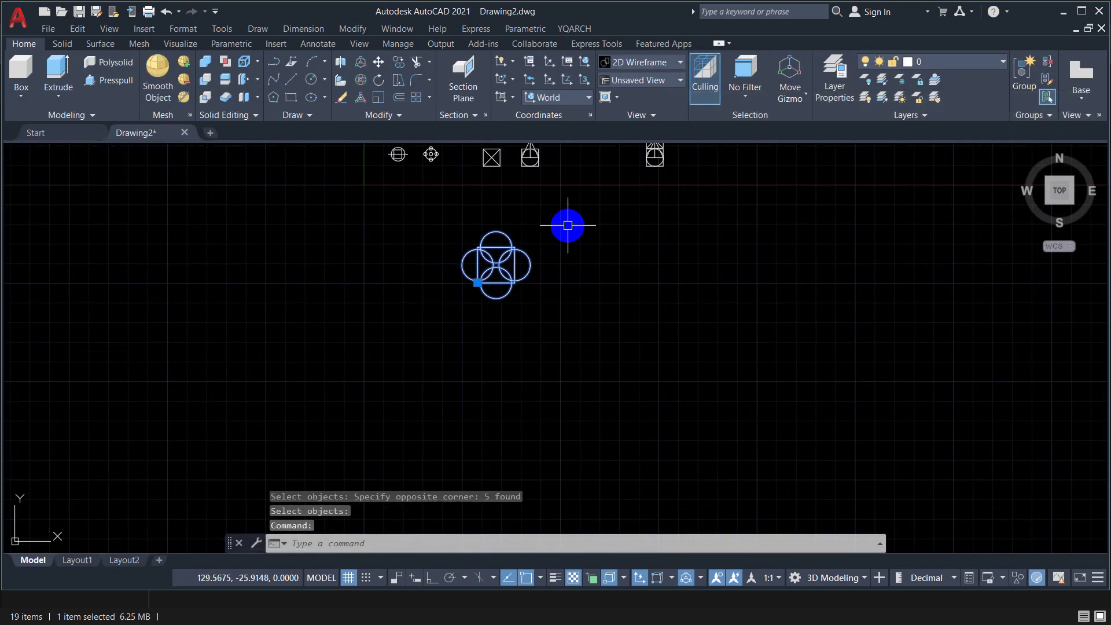
key(Escape)
key(Escape)
middle_drag(545, 273, 425, 327)
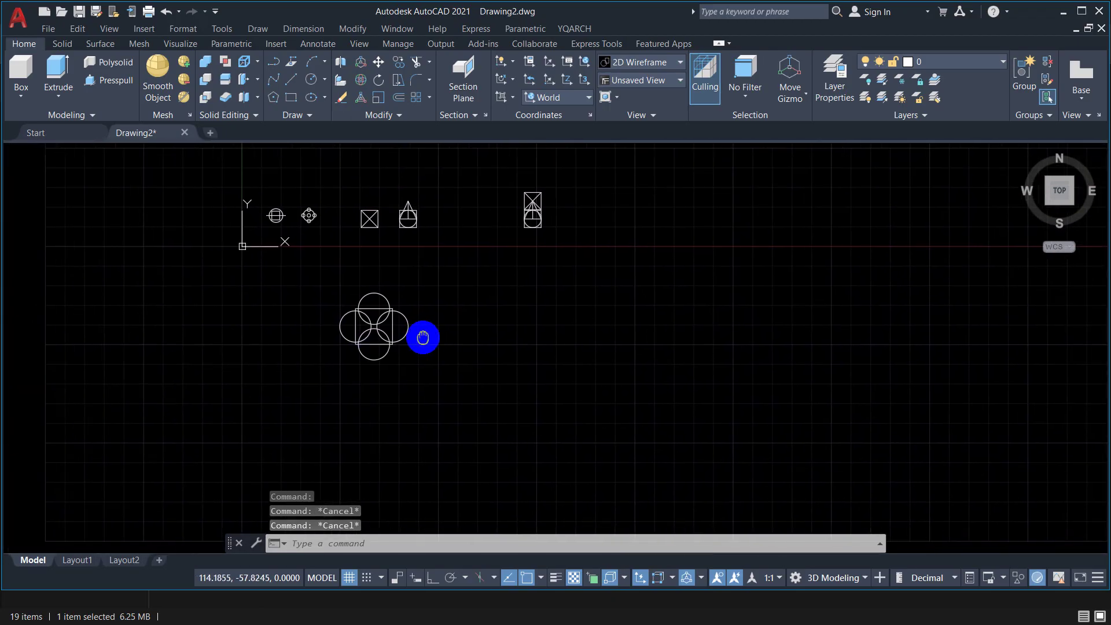
key(Escape)
text(x)
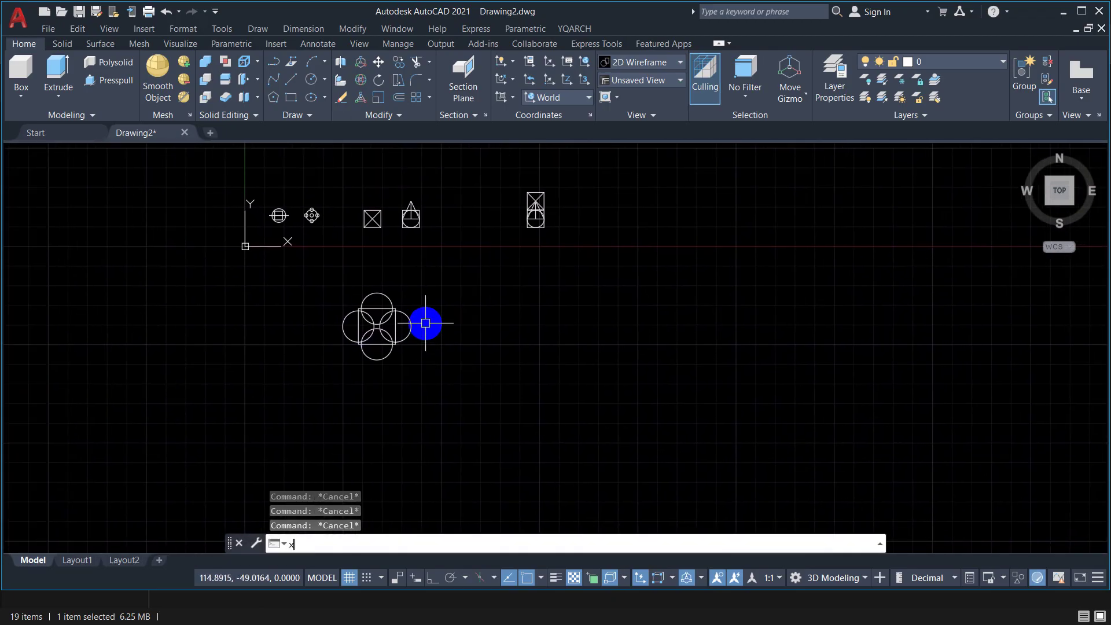
key(Return)
click(373, 311)
key(Return)
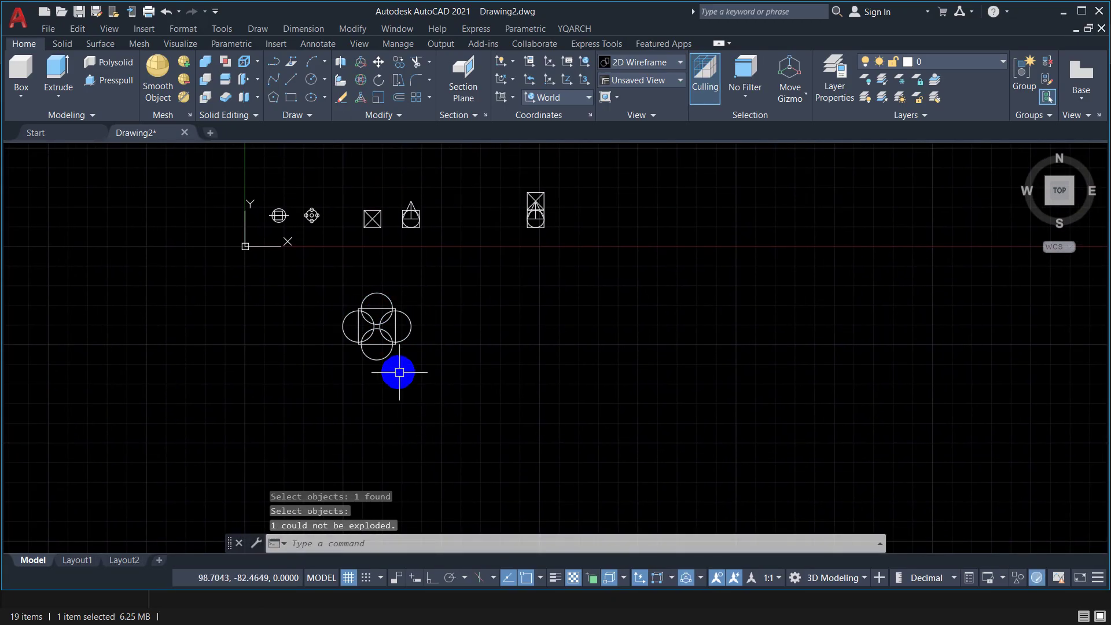
Check that D001 is still a single block, then switch to the PDF notes
click(378, 324)
scroll(379, 328, up, 3)
scroll(379, 330, up, 2)
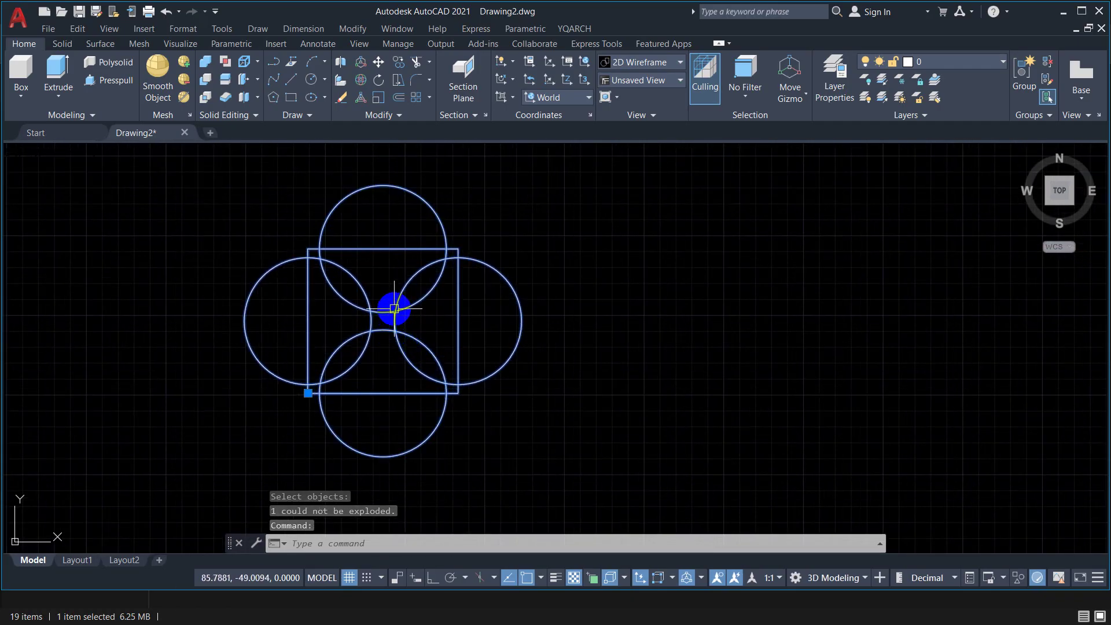
key(Escape)
key(Escape)
scroll(395, 311, down, 3)
scroll(399, 312, down, 1)
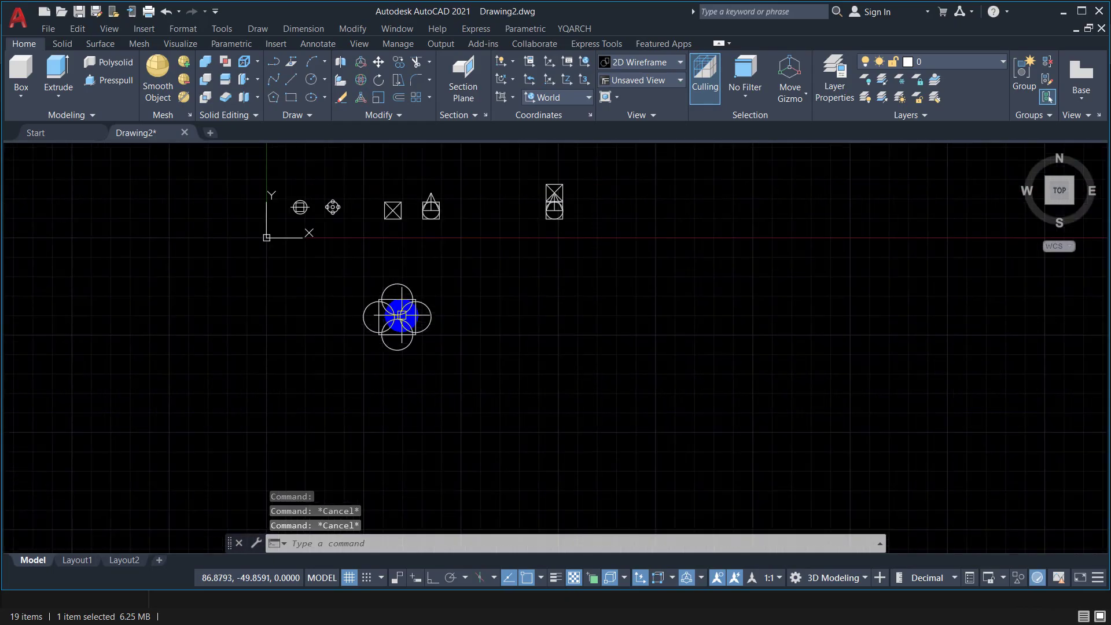
scroll(403, 314, up, 1)
middle_drag(404, 315, 365, 384)
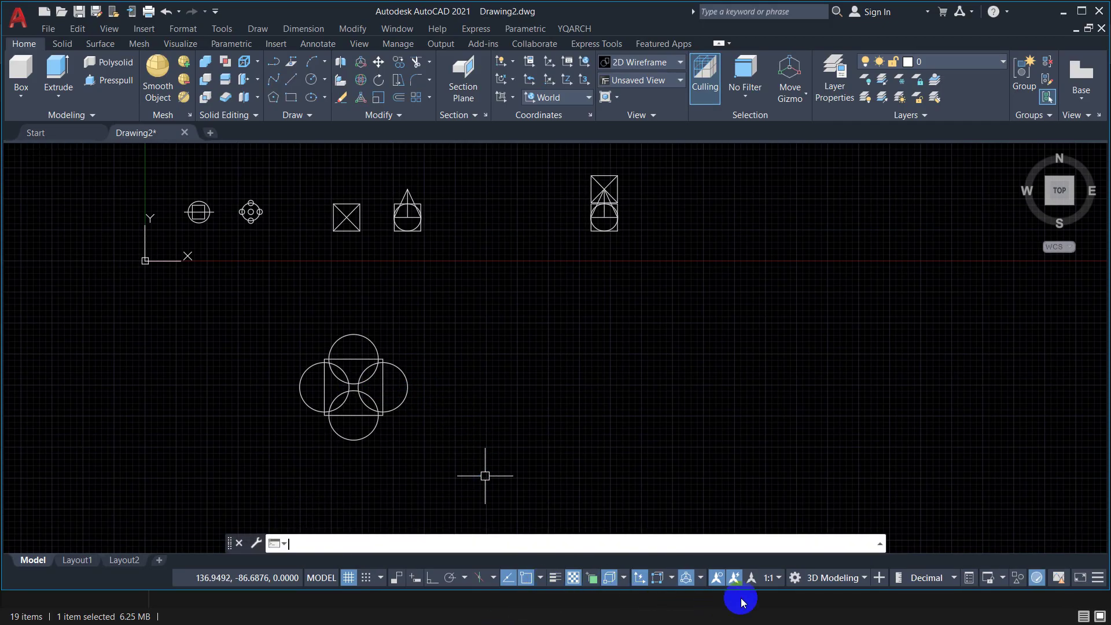
key(super)
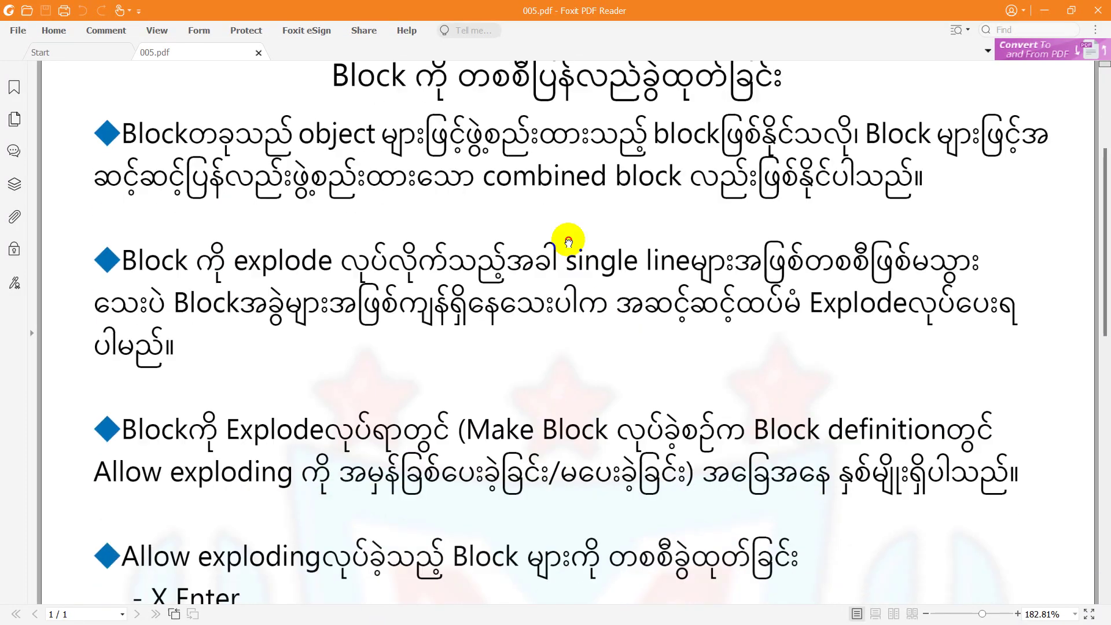
Read the 005.pdf steps for enabling Allow exploding, then minimize Foxit PDF Reader
scroll(569, 241, down, 3)
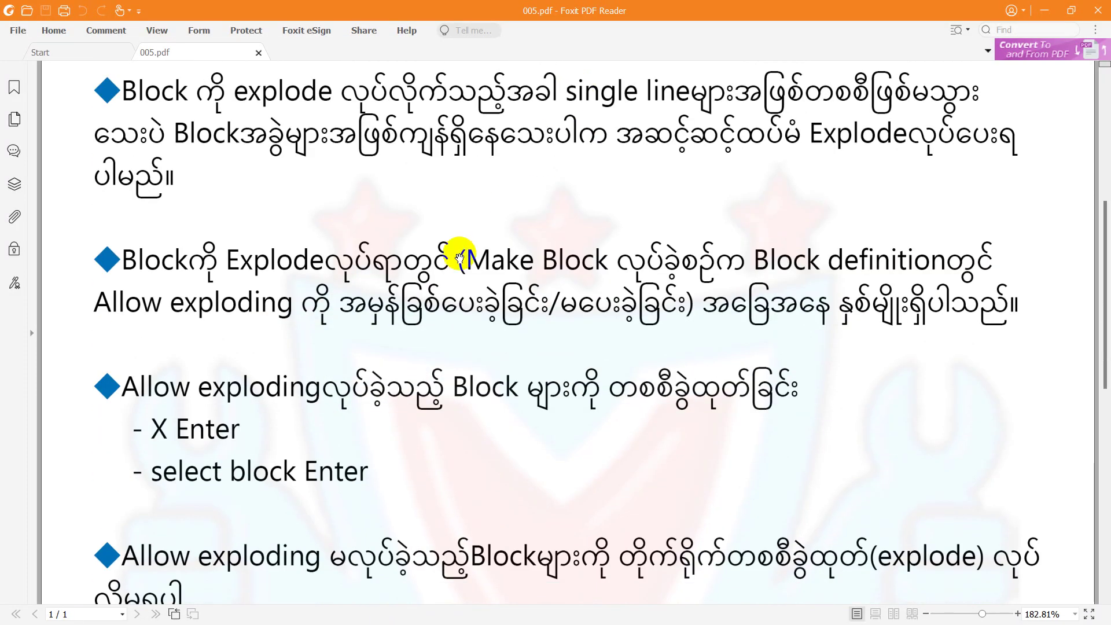
scroll(434, 186, down, 2)
scroll(417, 285, down, 1)
scroll(445, 169, down, 2)
scroll(444, 169, down, 1)
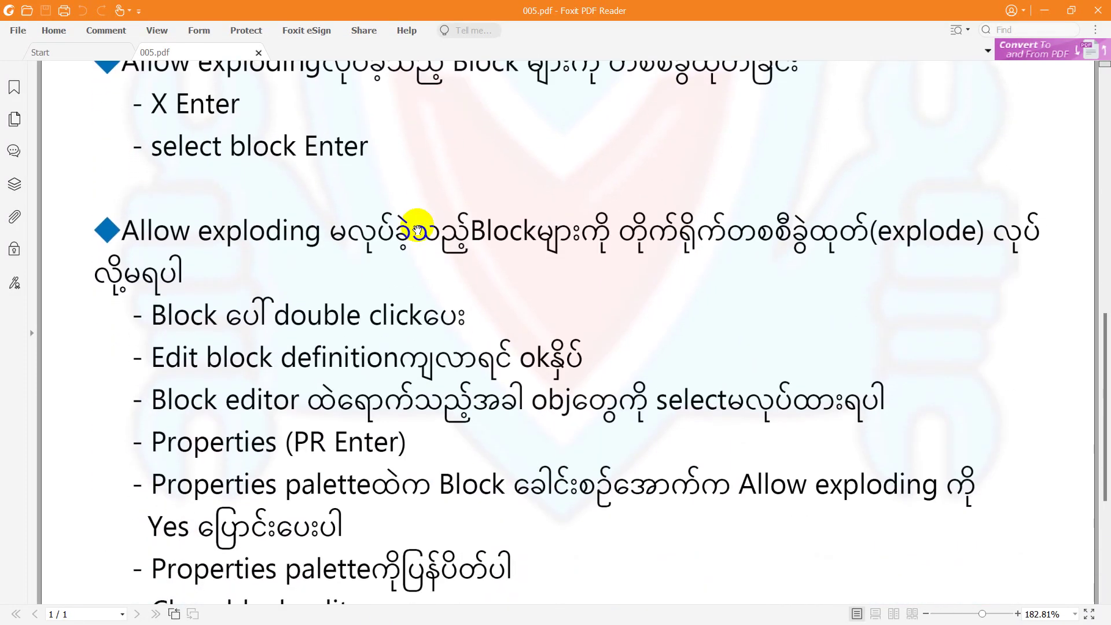
scroll(636, 290, down, 1)
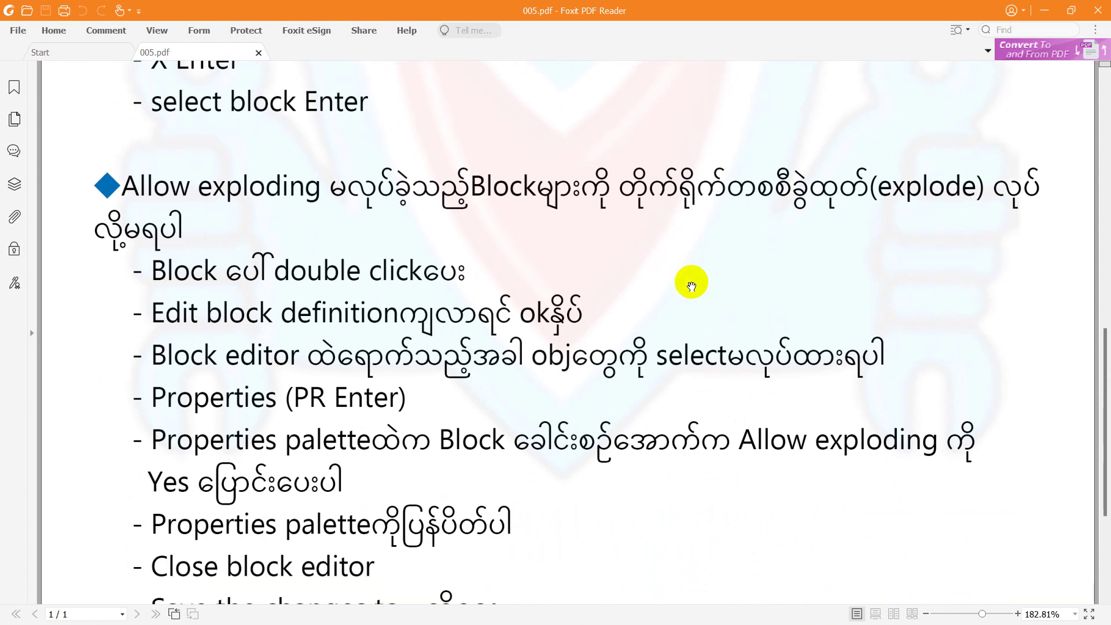
scroll(691, 285, down, 1)
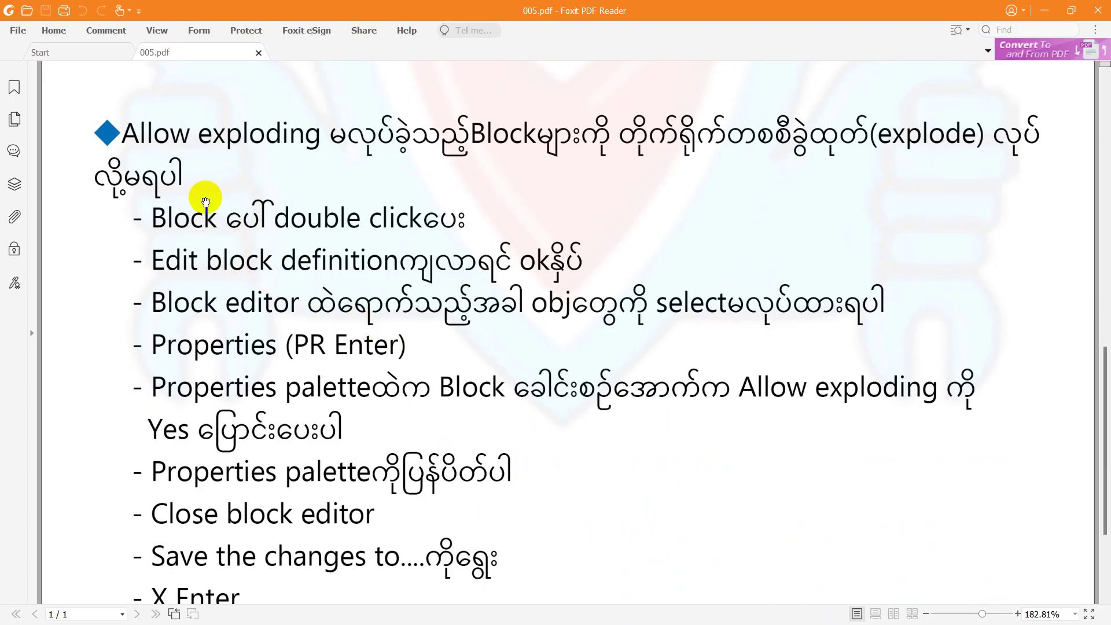
scroll(270, 304, down, 1)
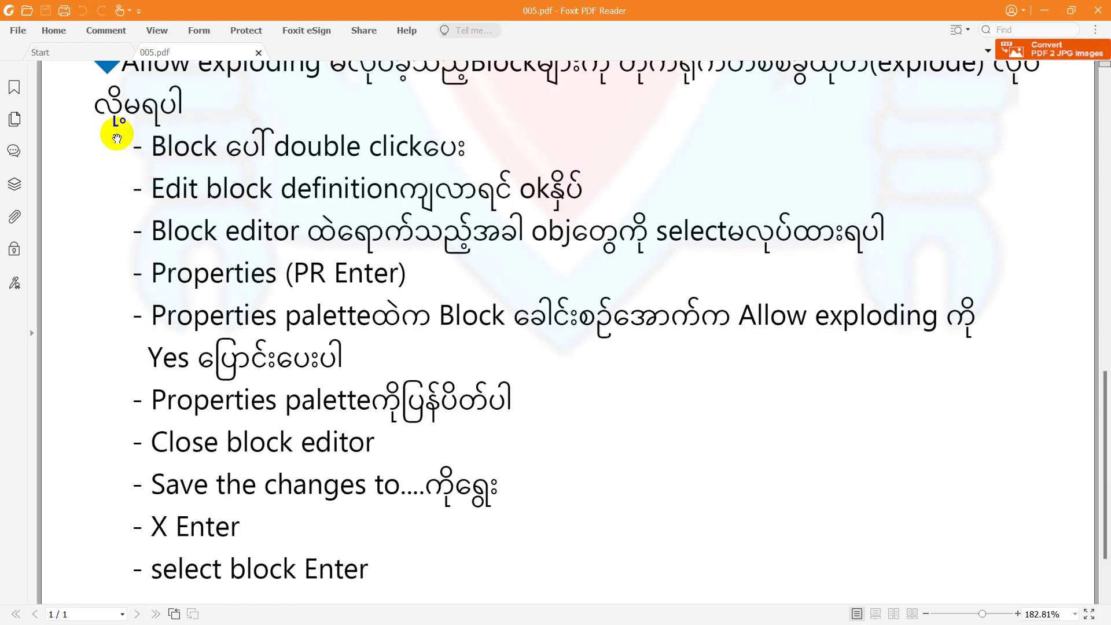
click(910, 11)
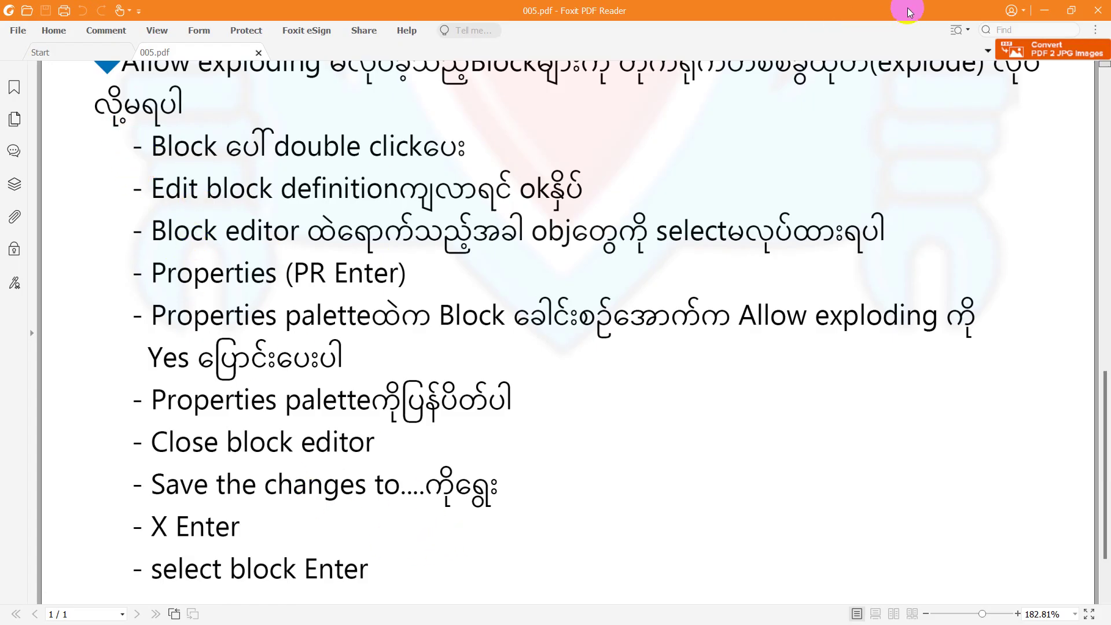
Return to AutoCAD and open block D001 in the Block Editor
click(1044, 10)
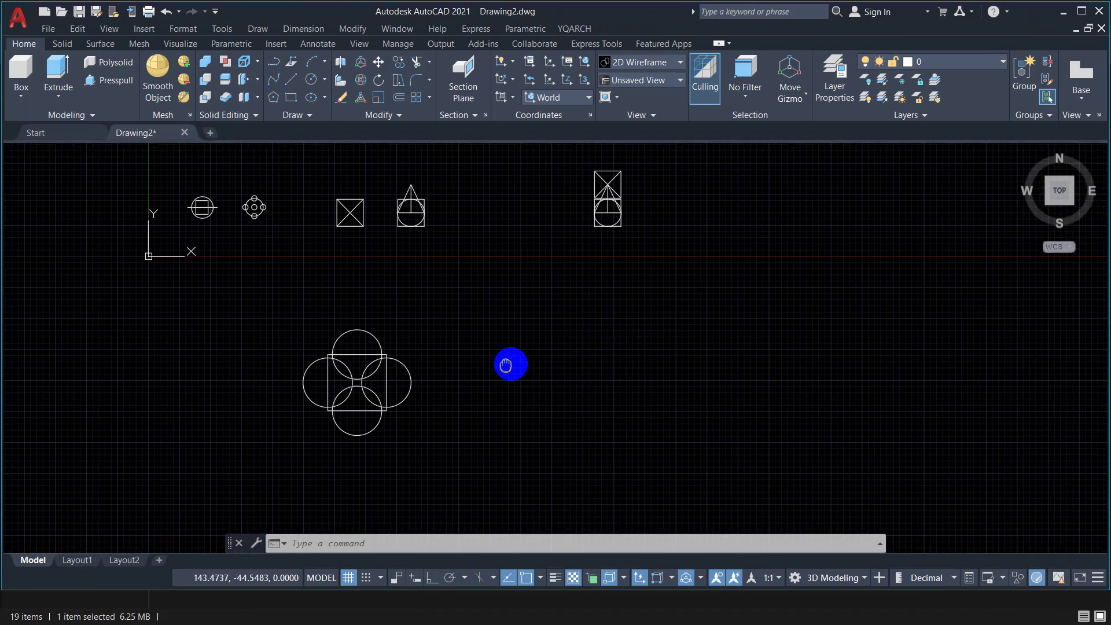
double_click(412, 361)
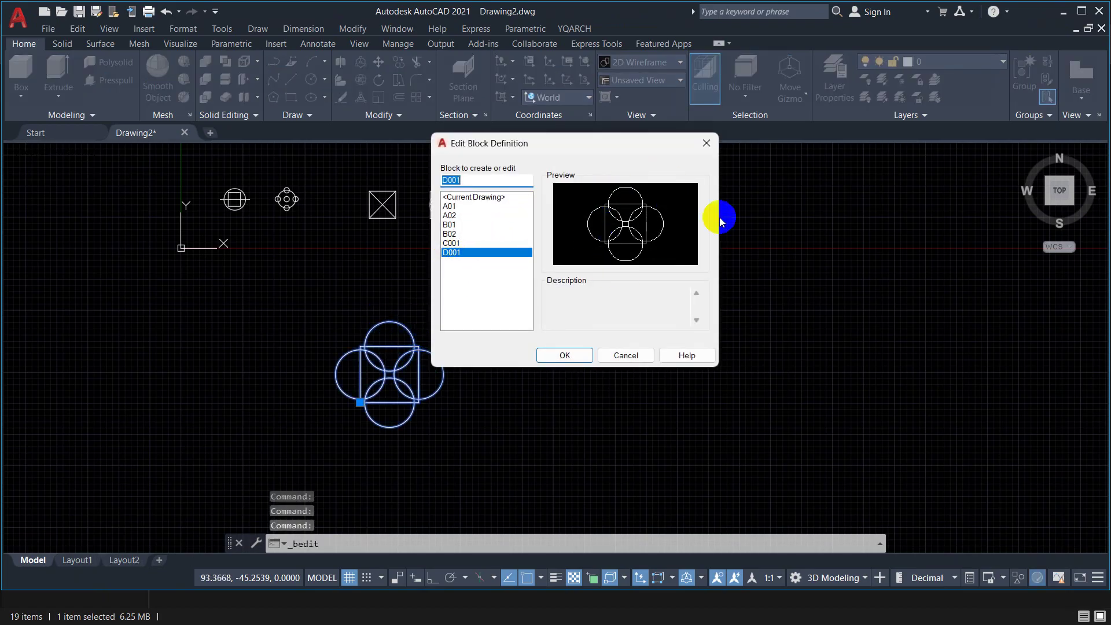
click(563, 350)
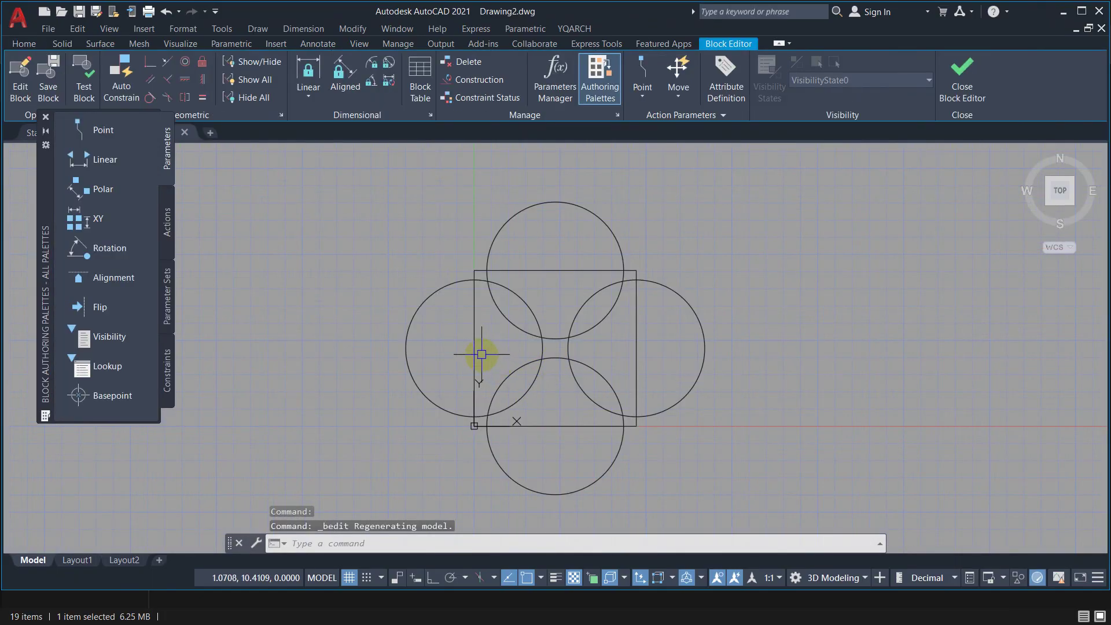
Clear the selection and dismiss the right-click menus so no command is pending
scroll(482, 354, down, 3)
click(559, 228)
click(507, 283)
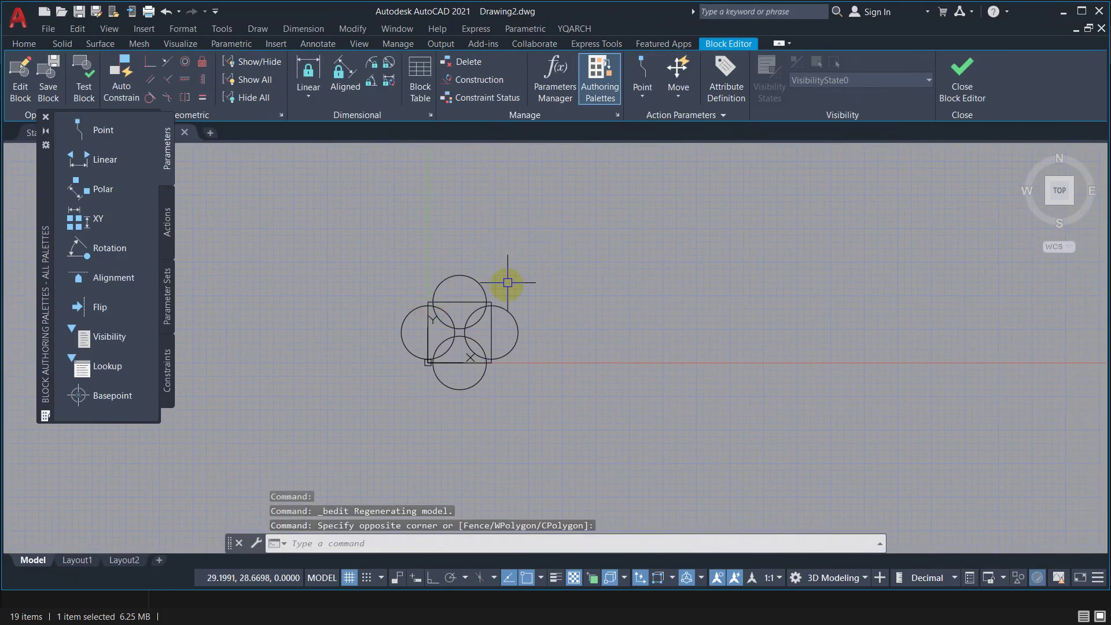
scroll(535, 268, up, 2)
right_click(691, 206)
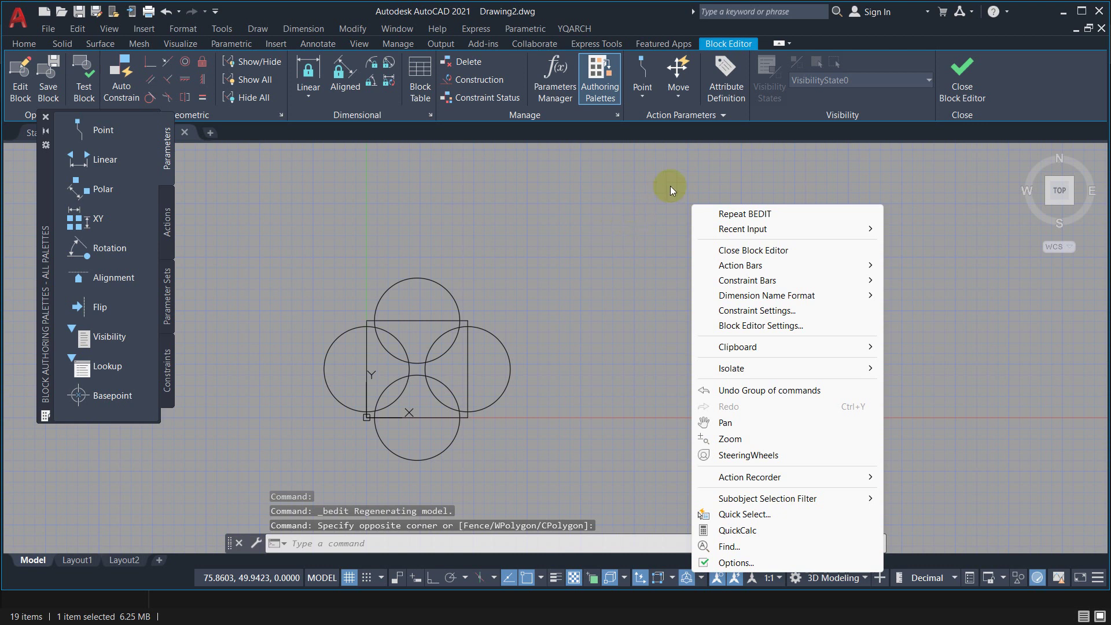
click(675, 208)
right_click(691, 218)
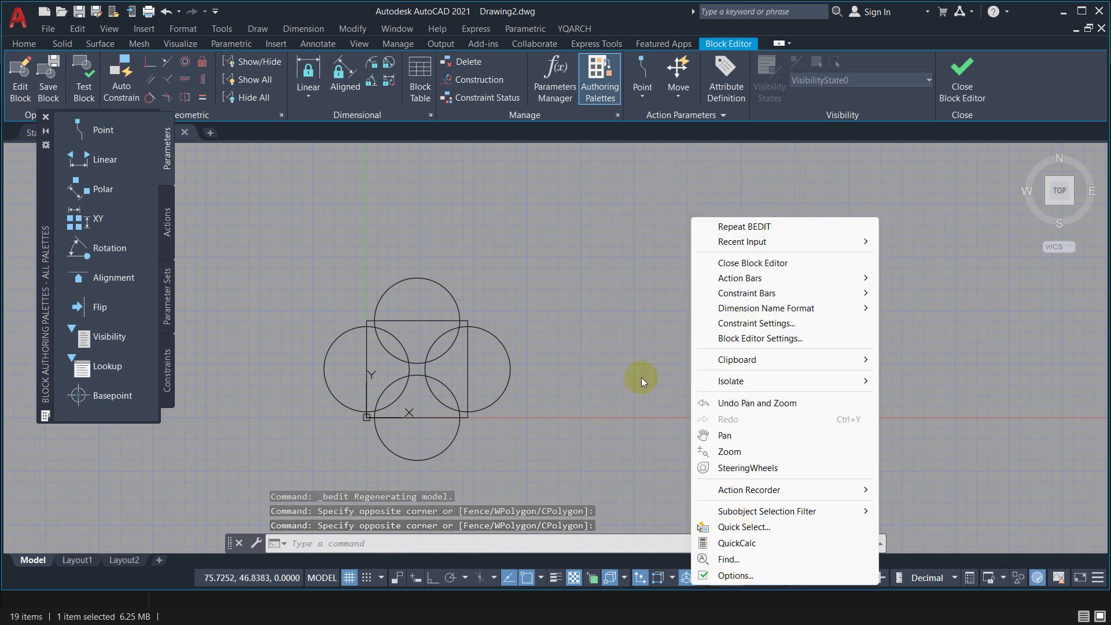
click(639, 174)
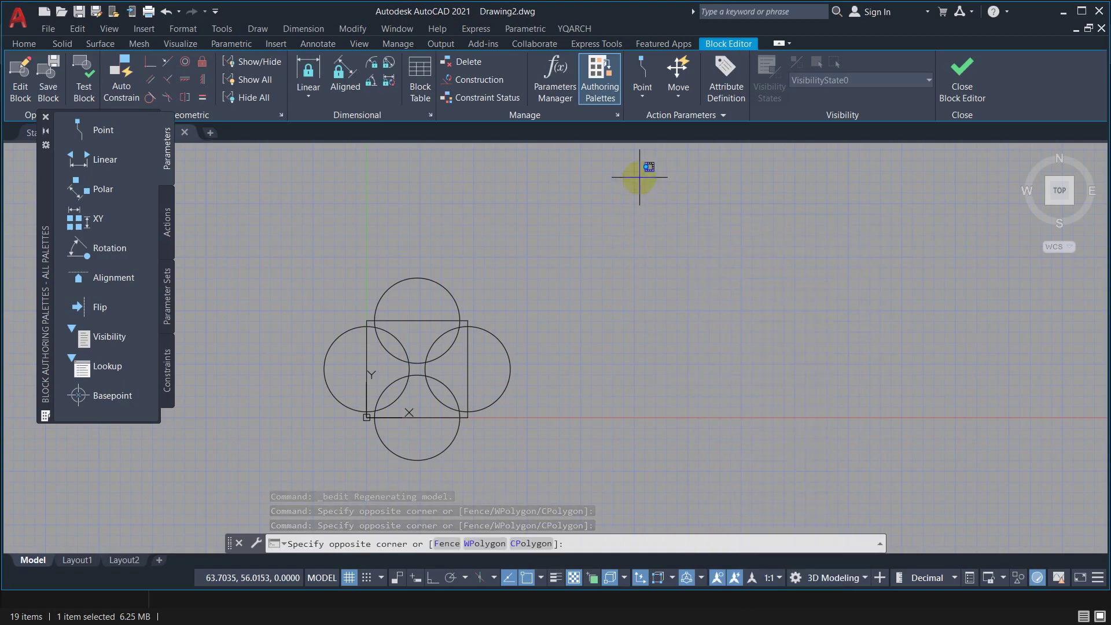
click(670, 218)
right_click(675, 222)
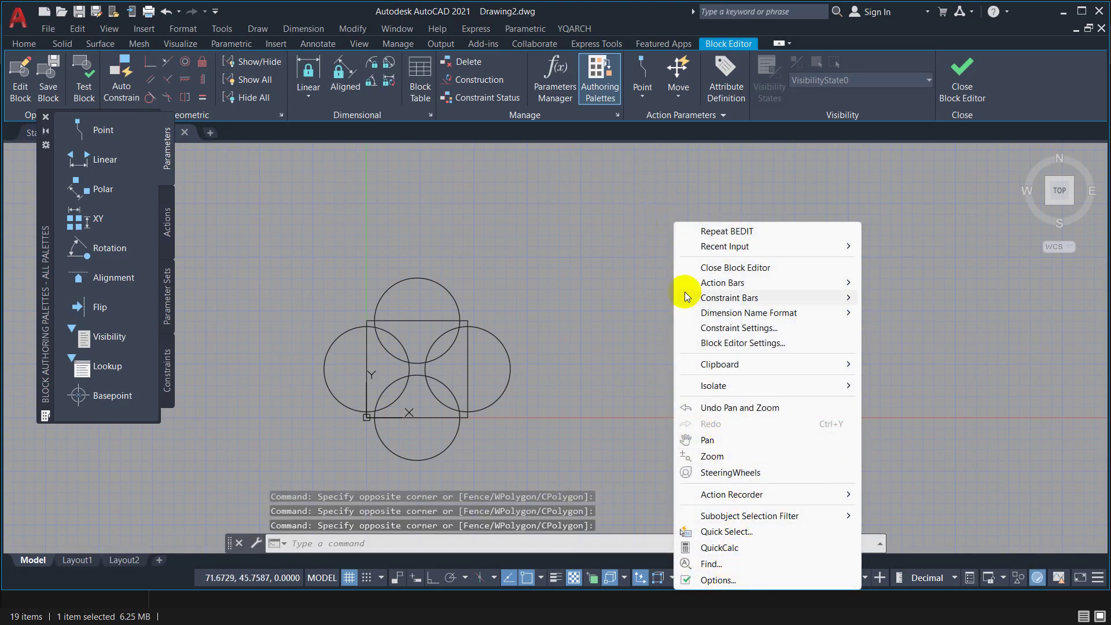
key(Escape)
key(Escape)
key(Escape)
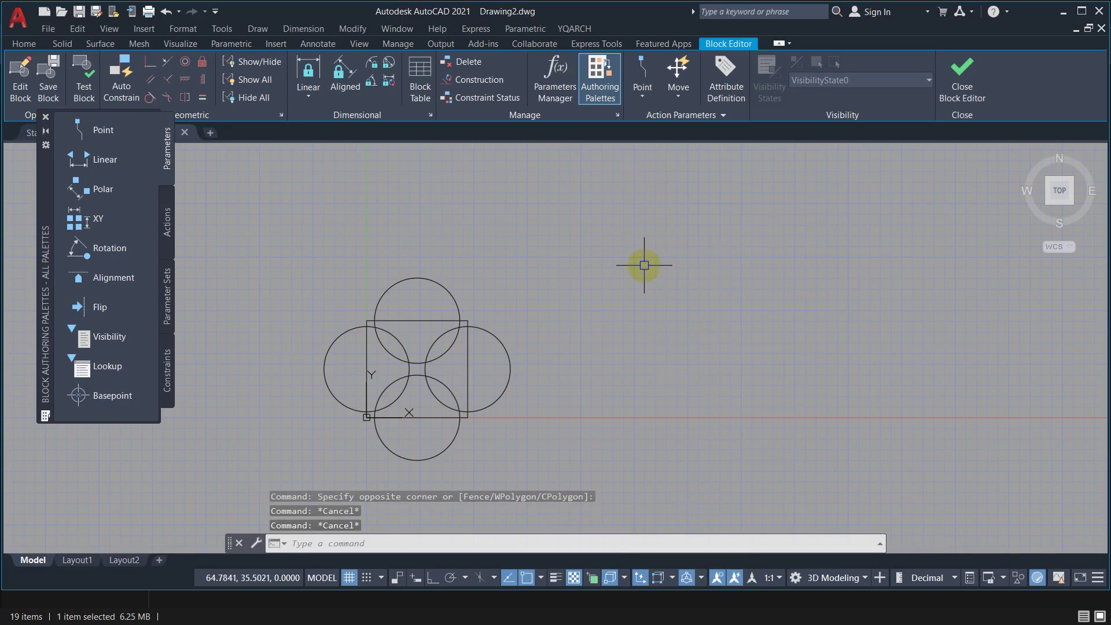
key(Escape)
Open and close the Properties palette several times using Ctrl+1 and PR
key(ctrl+1)
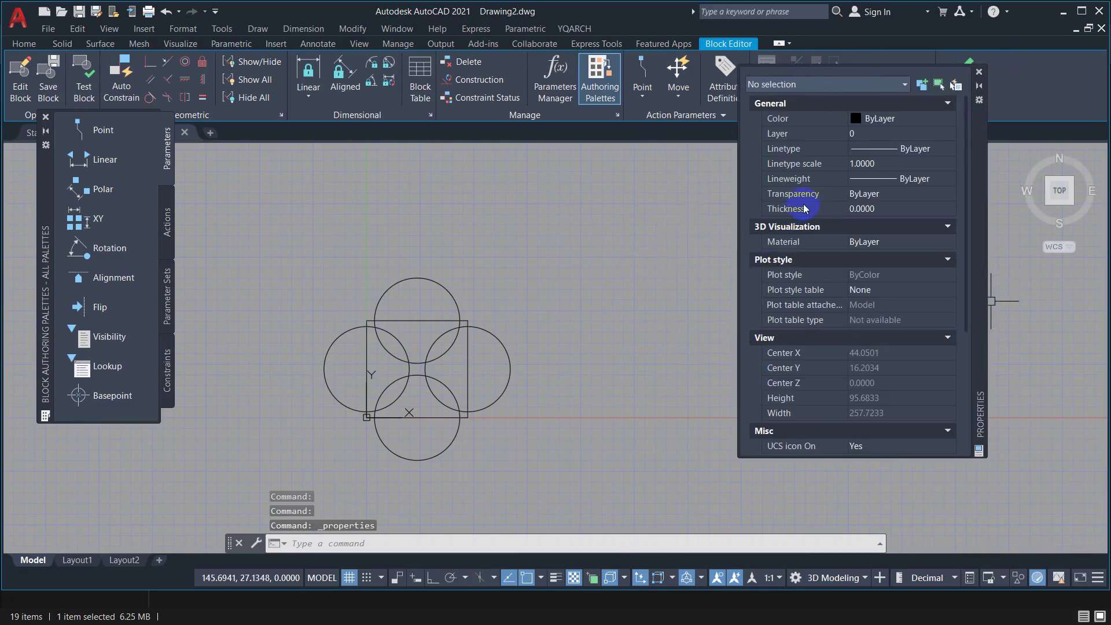
click(979, 72)
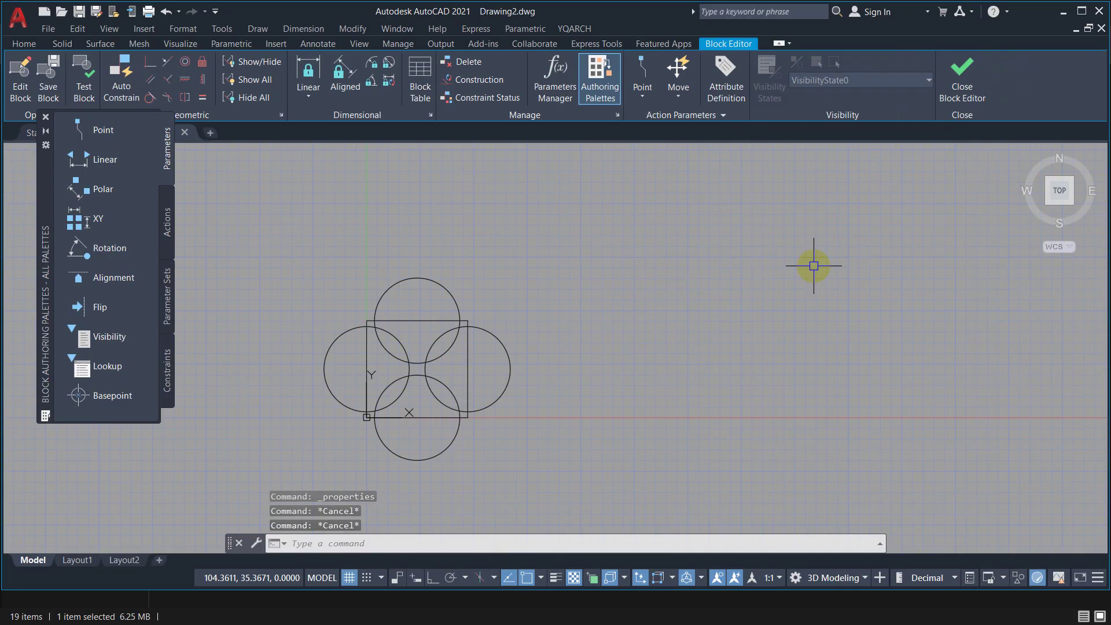
text(pPR)
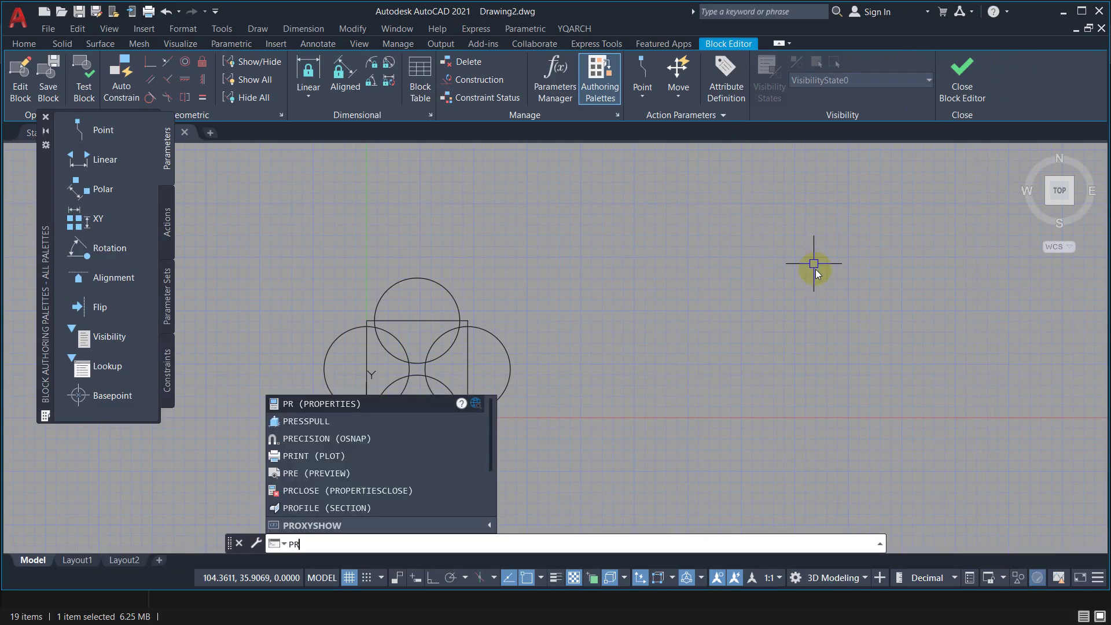
key(Return)
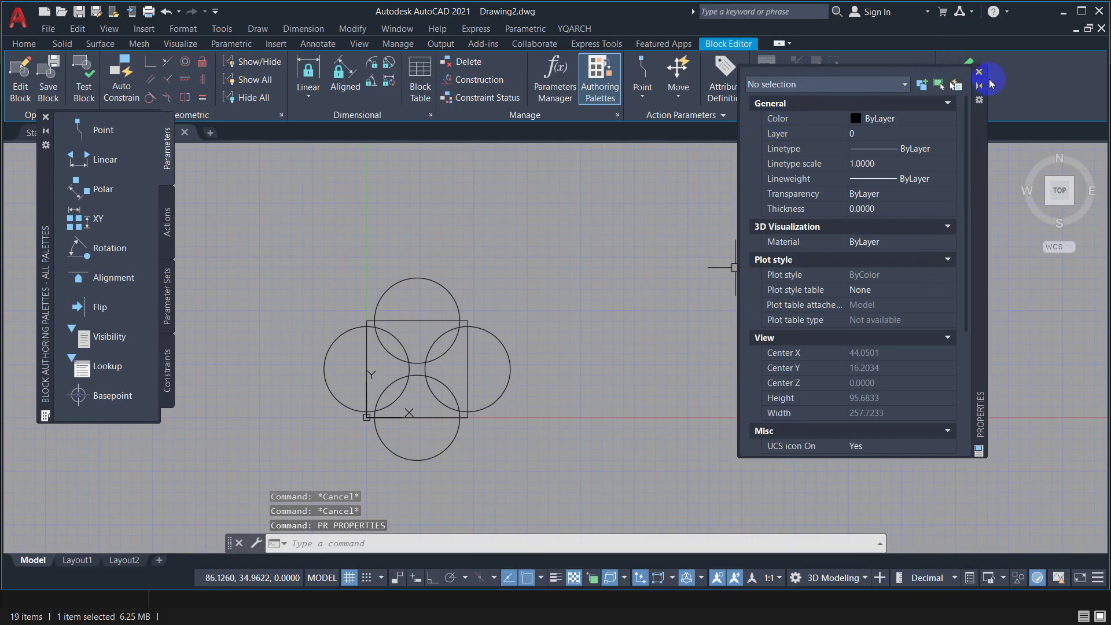
click(977, 72)
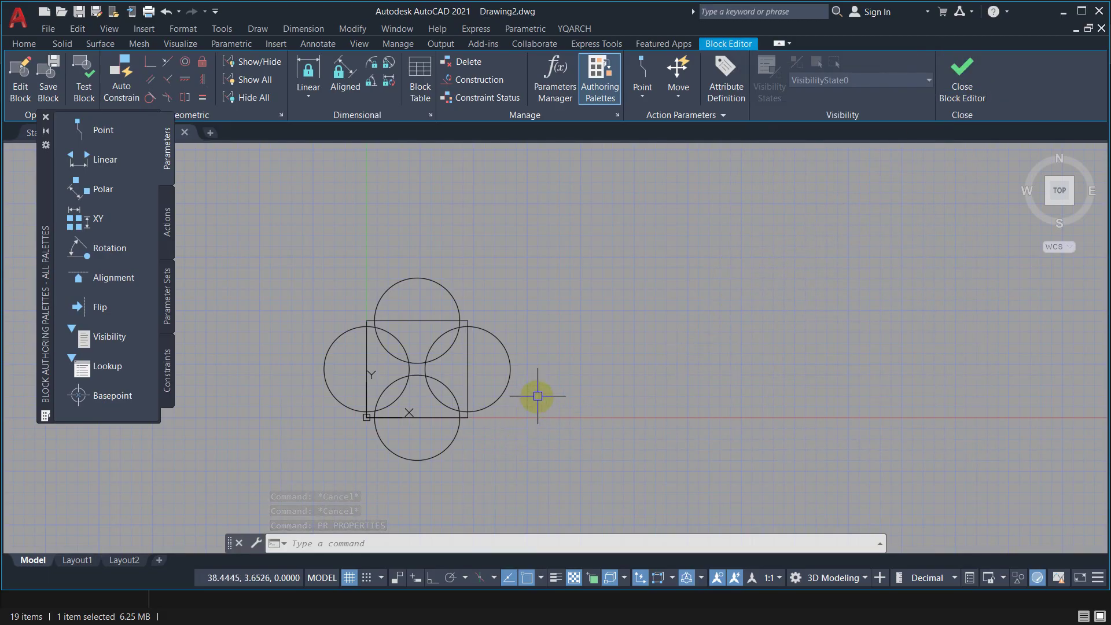
text(pr)
key(Return)
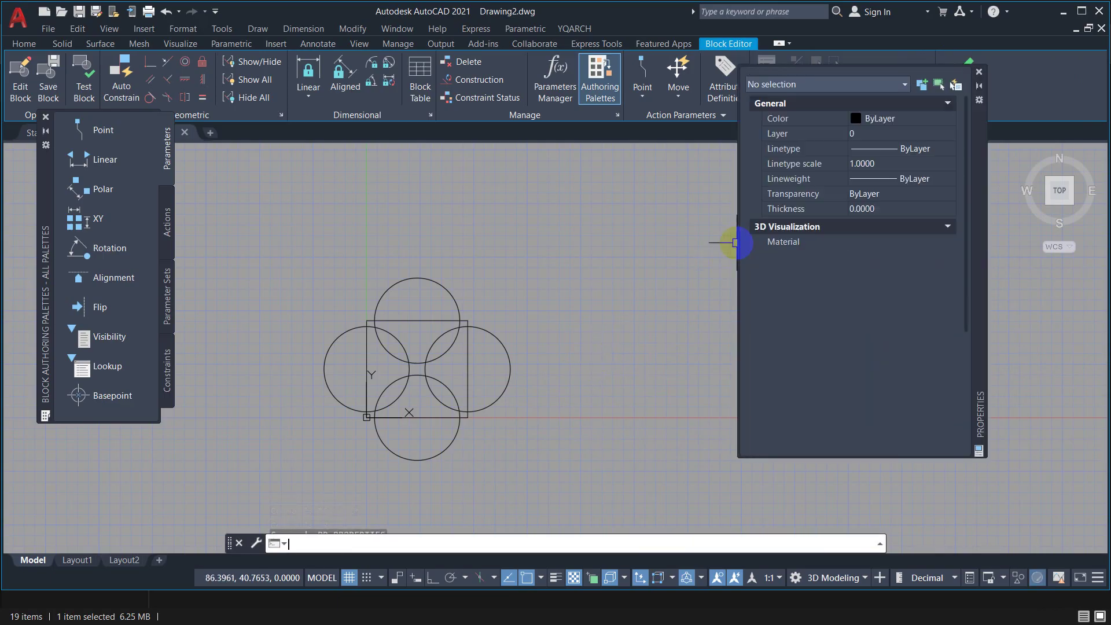
click(972, 86)
key(Escape)
key(Escape)
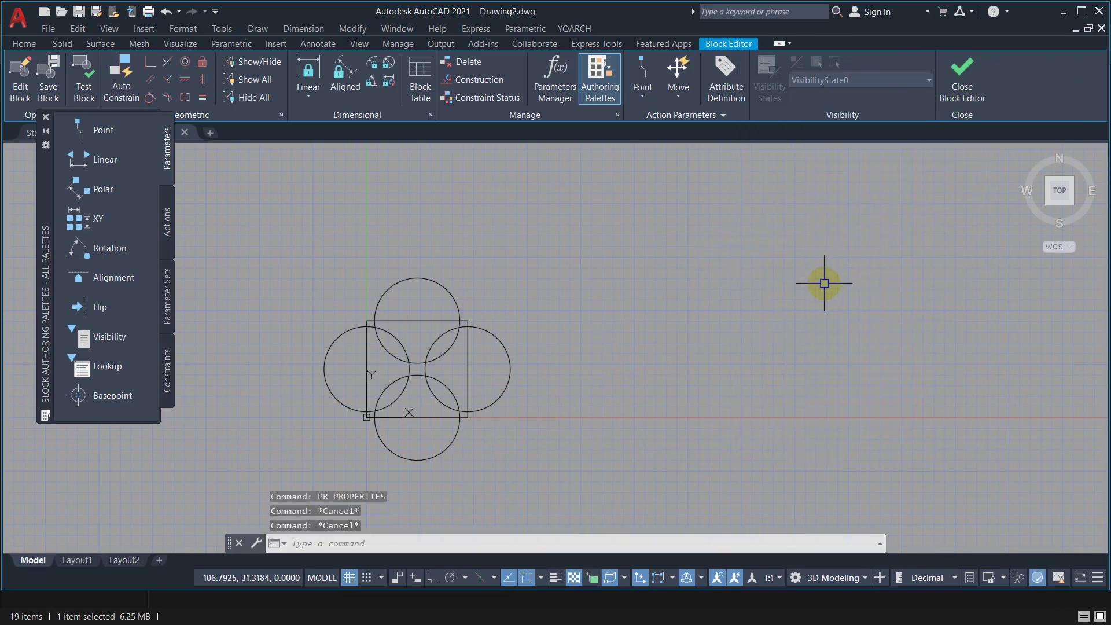
Show D001's definition properties with PR, scrolled to Block with Allow exploding set to No
key(ctrl+1)
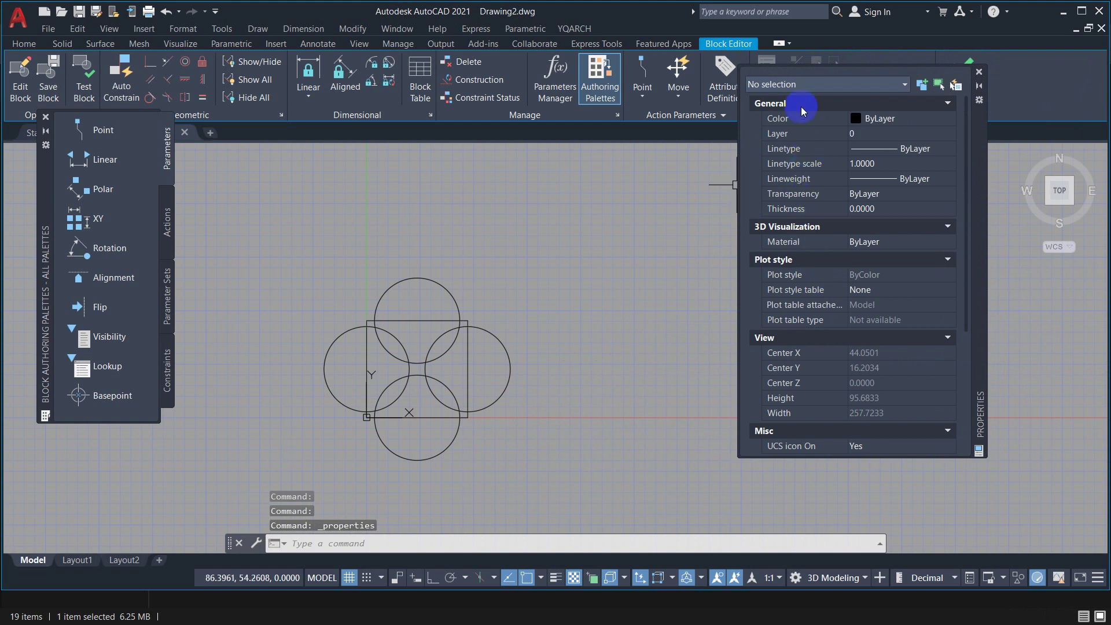
click(979, 71)
key(Escape)
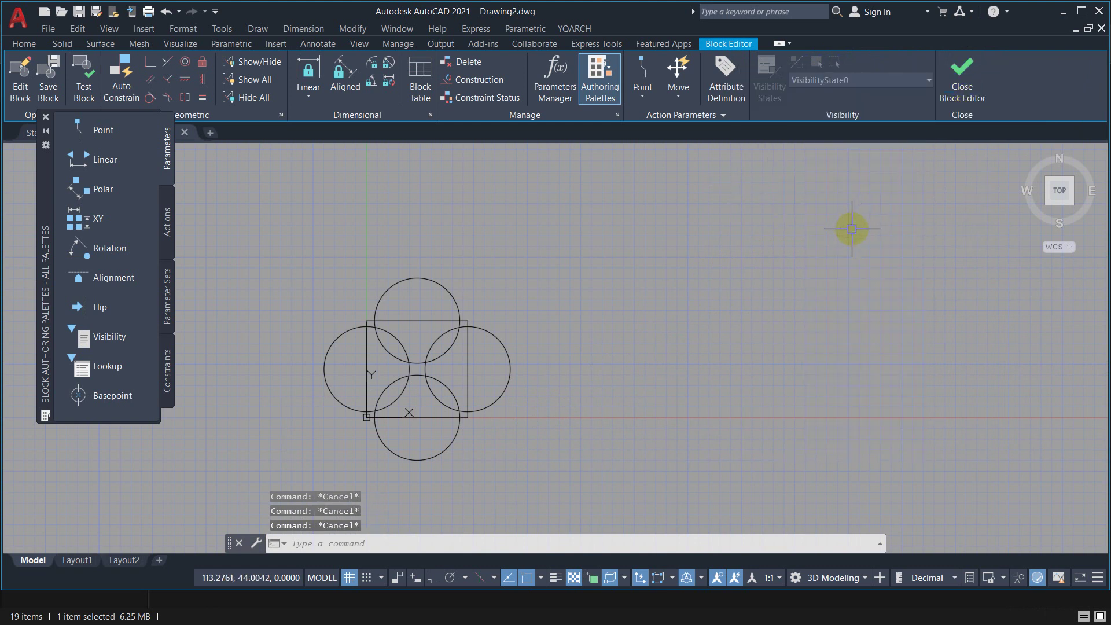
text(pr)
key(Return)
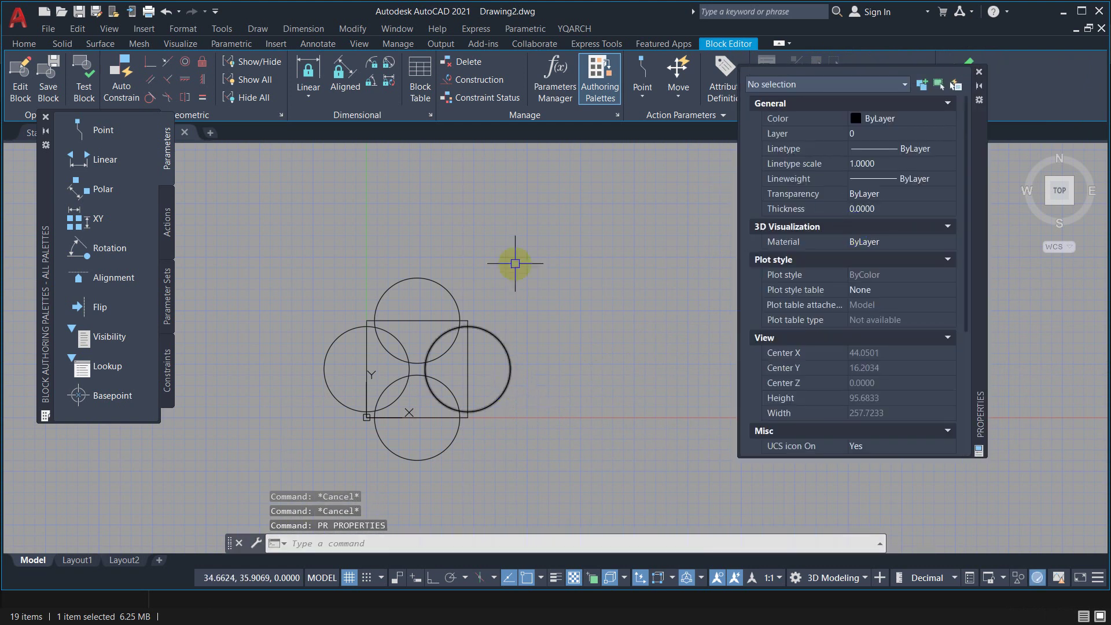
scroll(839, 299, down, 5)
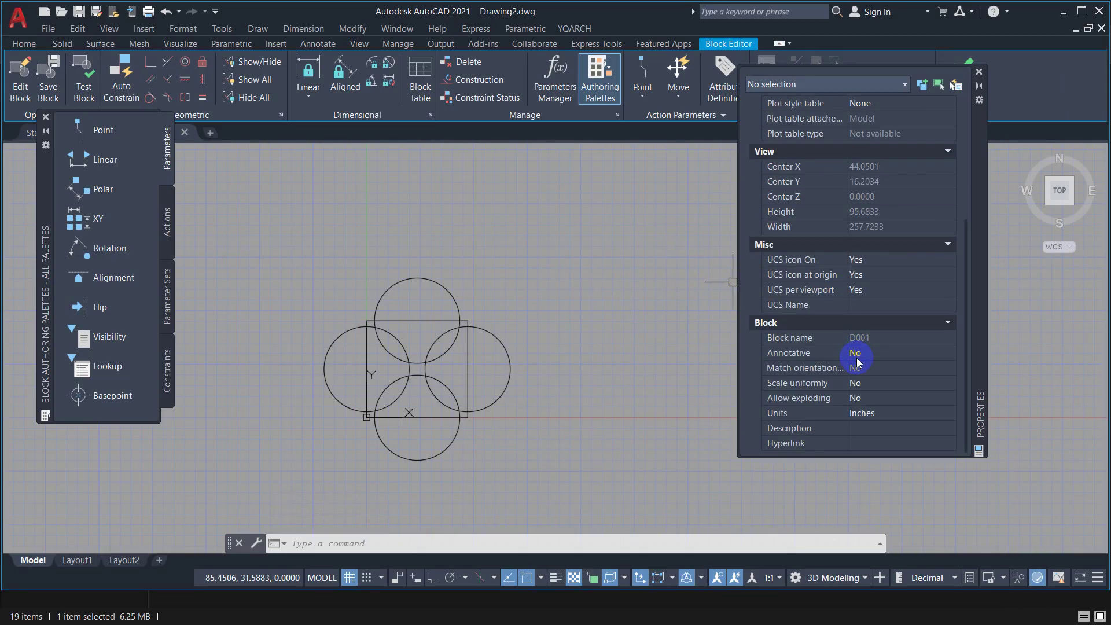
Set D001's Allow exploding to Yes, then close the Block Editor saving the changes
scroll(808, 250, up, 3)
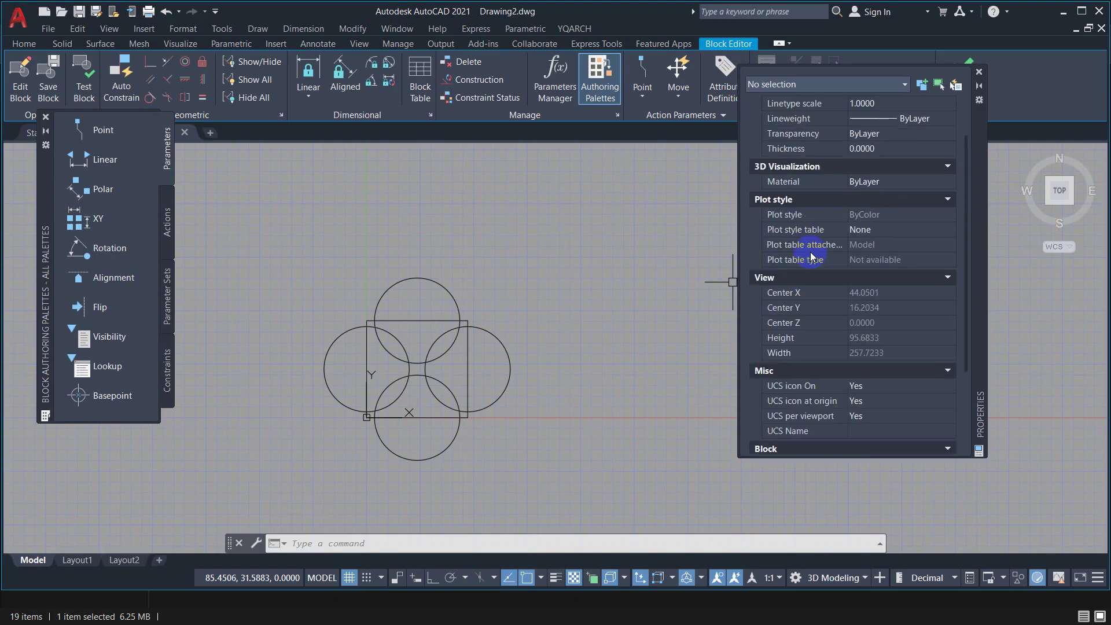
scroll(809, 264, down, 3)
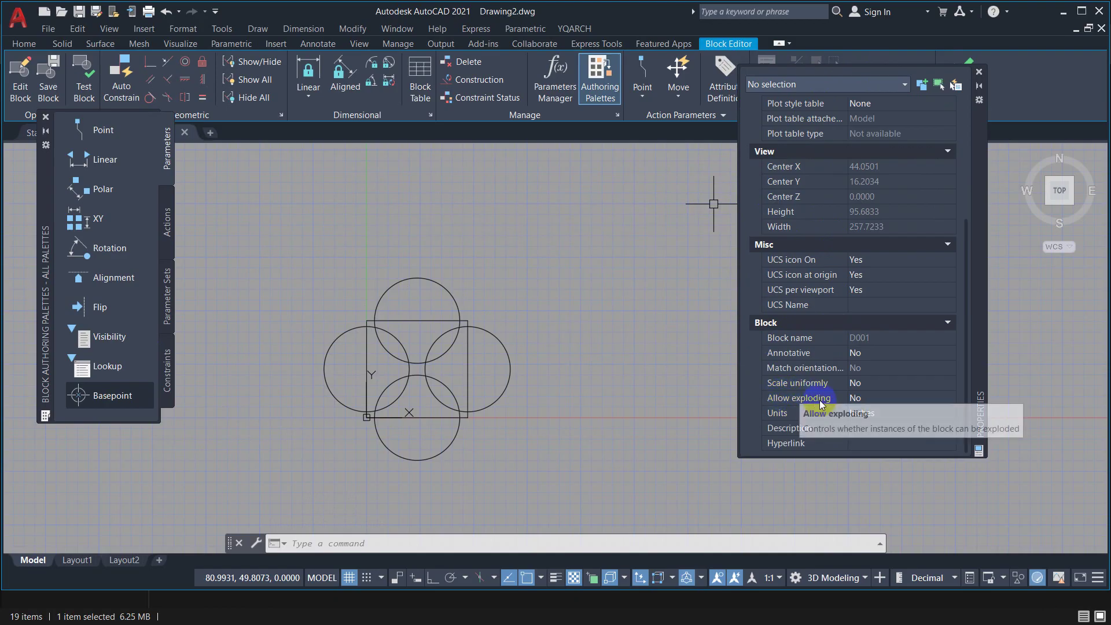
click(871, 399)
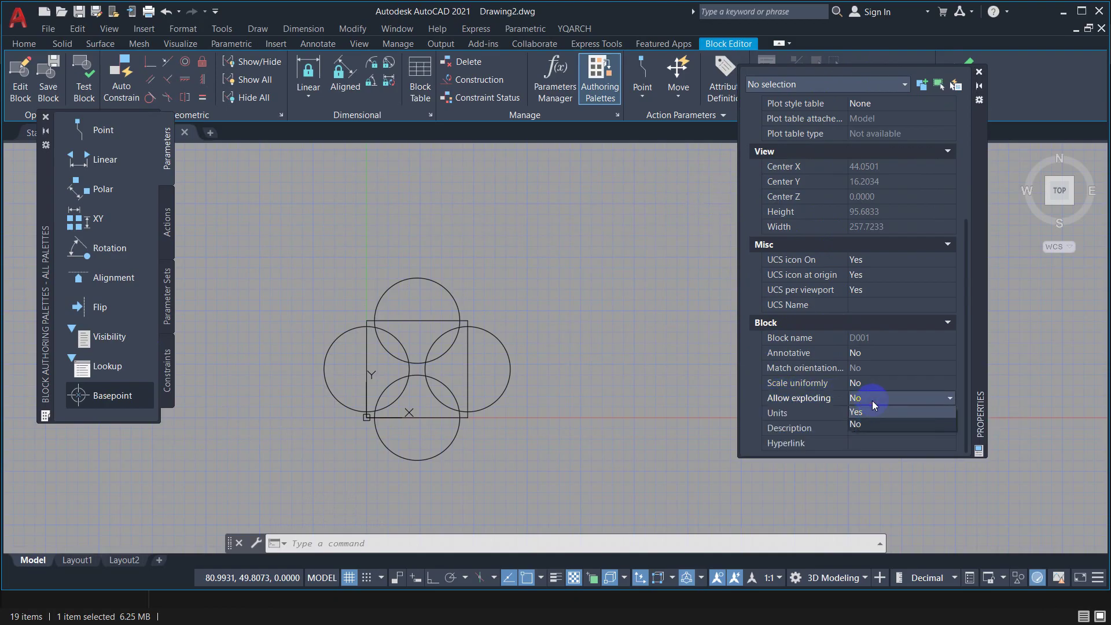
click(871, 425)
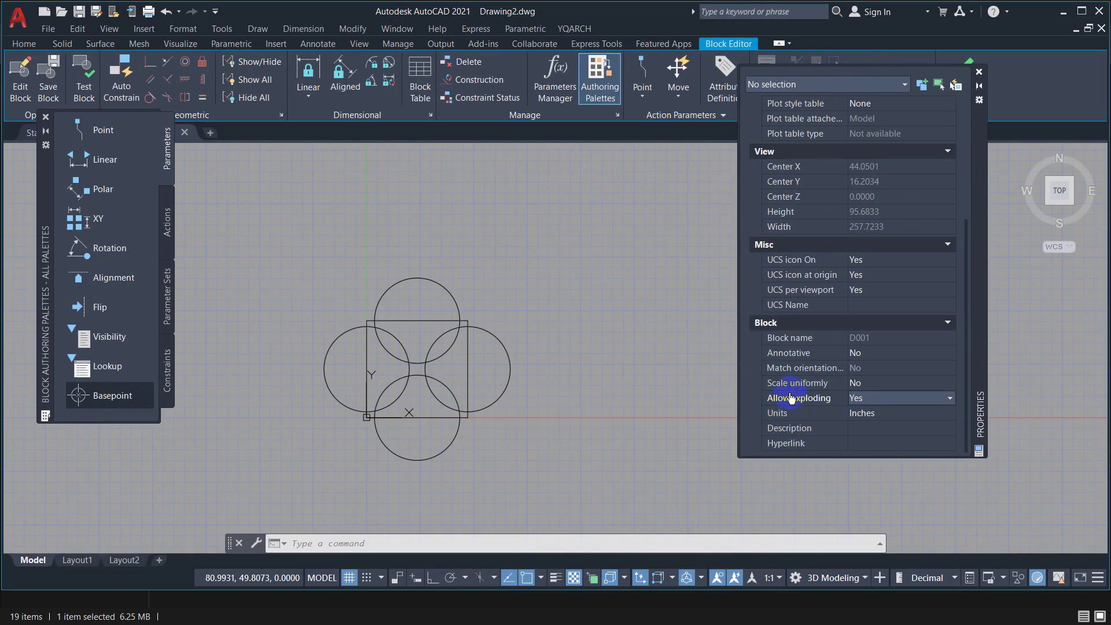
click(979, 72)
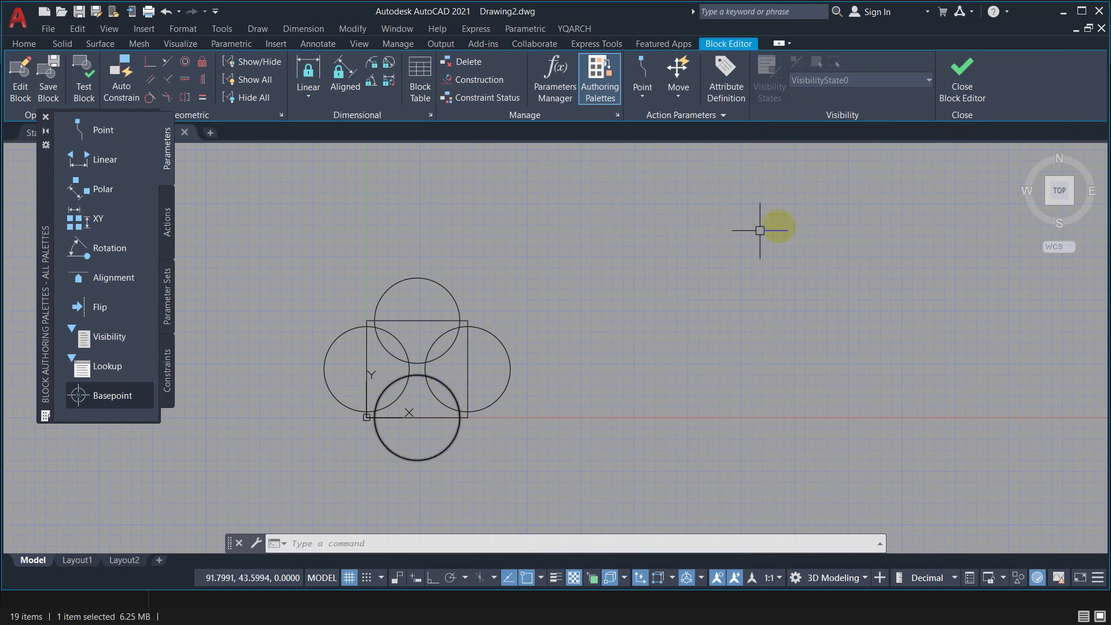
click(972, 74)
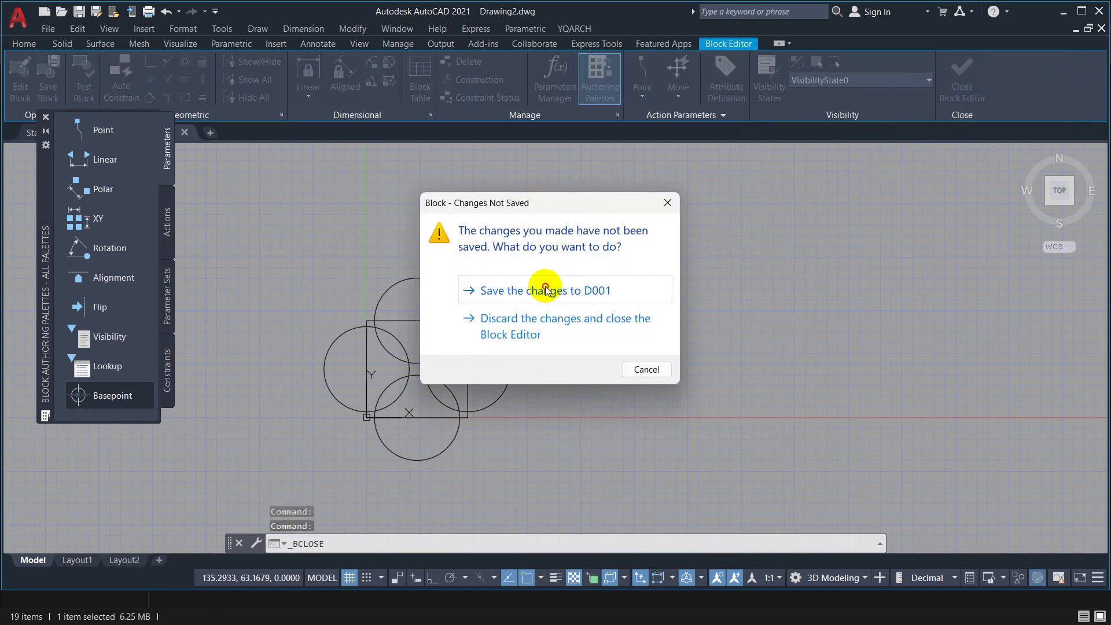
click(564, 290)
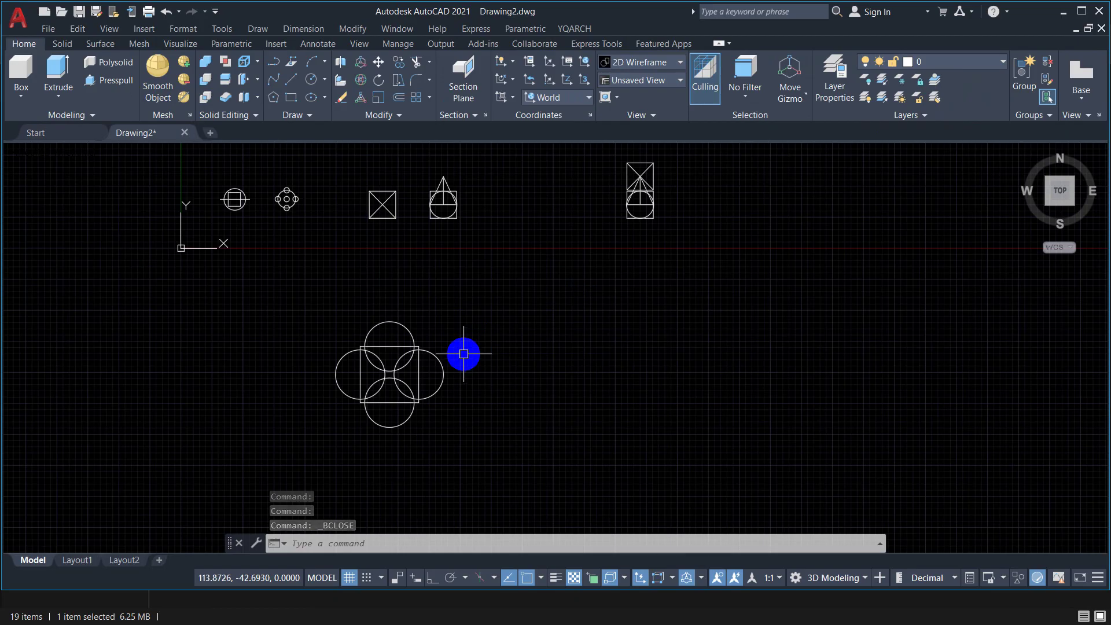
Explode block D001 with X and zoom in to confirm the separate square and circles
text(x)
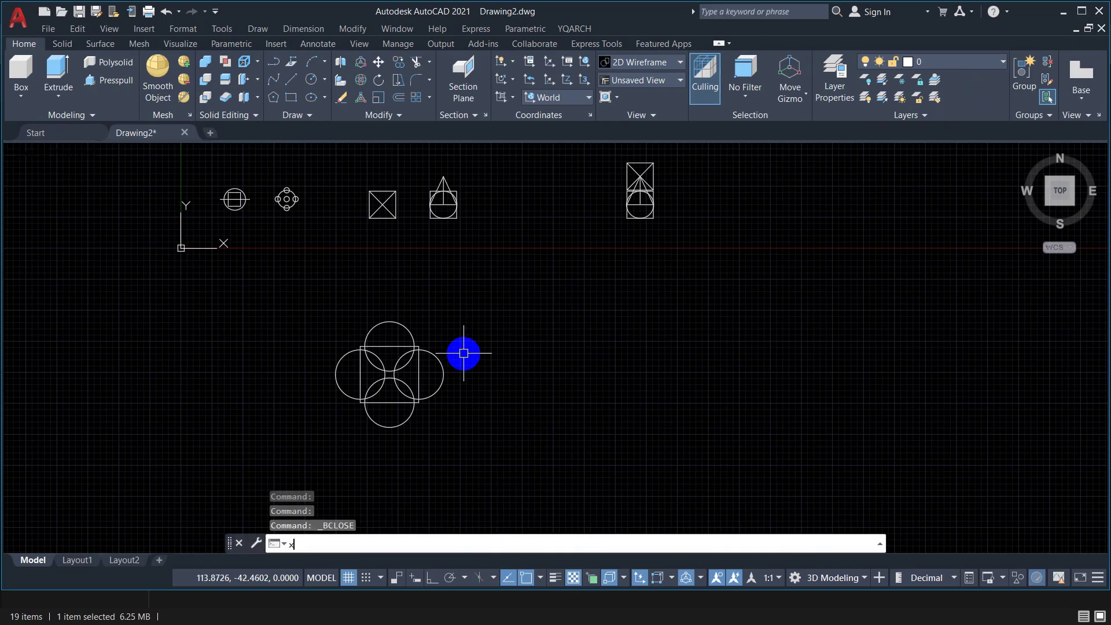
key(Return)
click(402, 346)
key(Return)
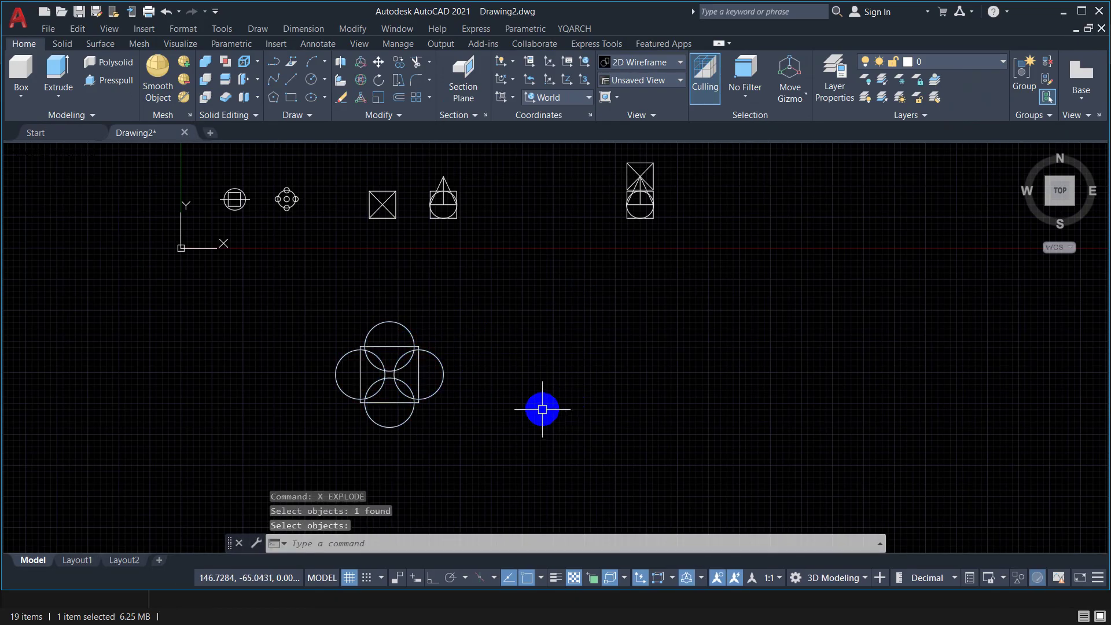
scroll(427, 347, up, 3)
mouse_move(431, 341)
middle_down()
mouse_move(528, 235)
mouse_move(513, 268)
middle_up()
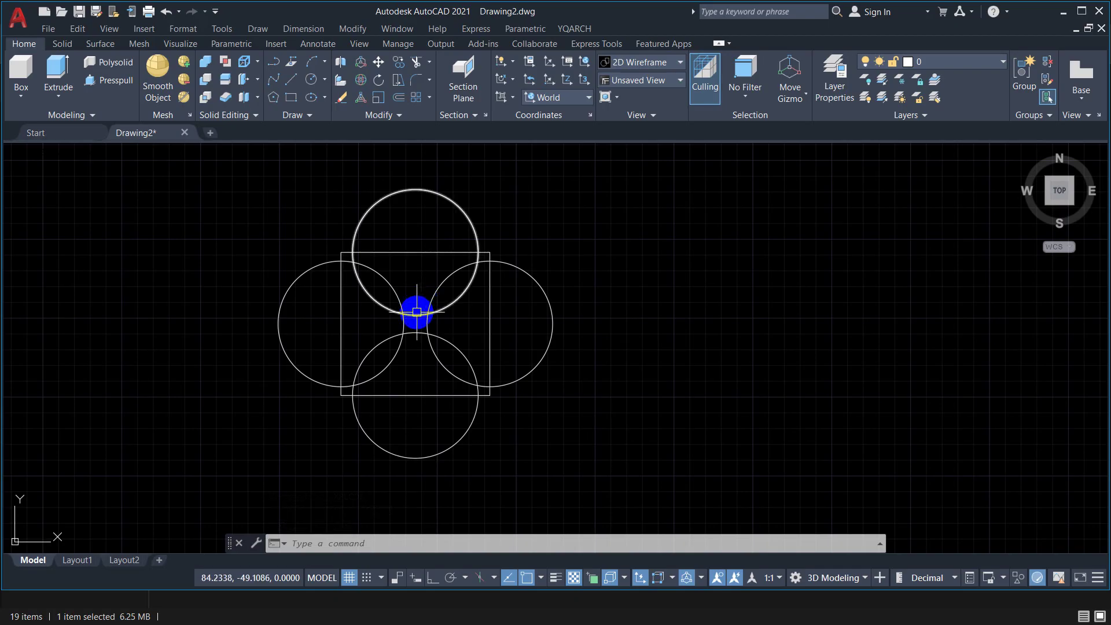
scroll(475, 225, down, 5)
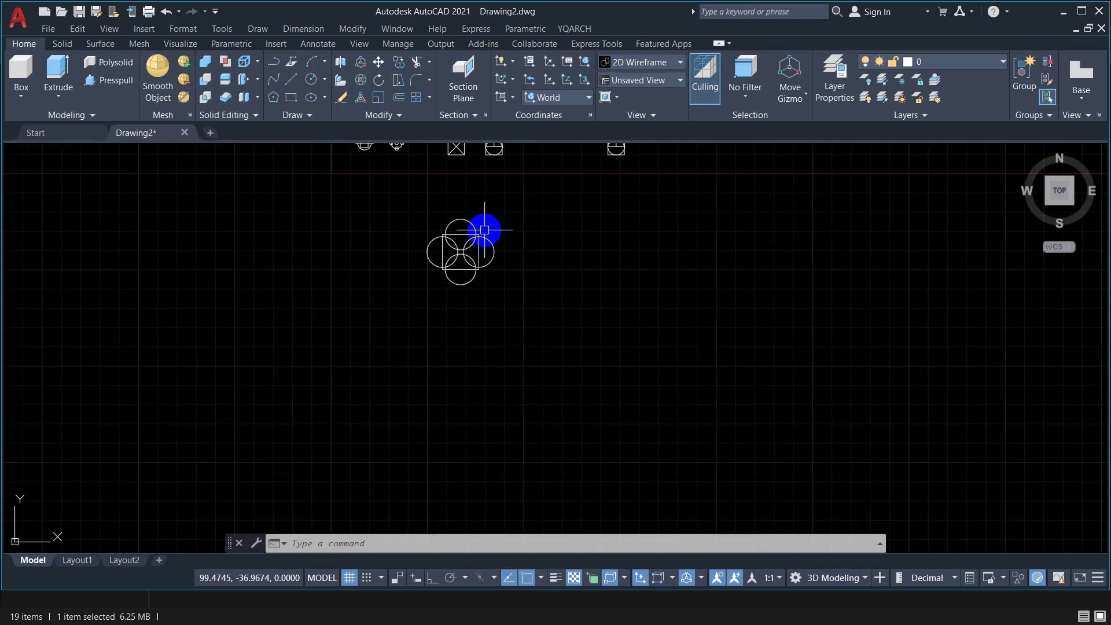
middle_drag(485, 235, 354, 335)
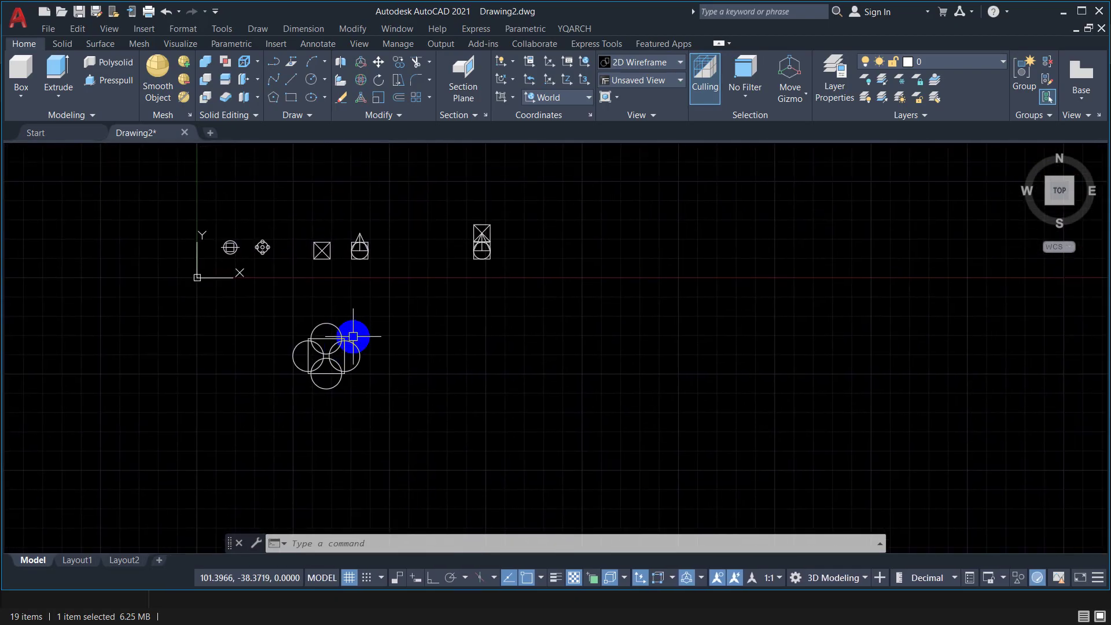